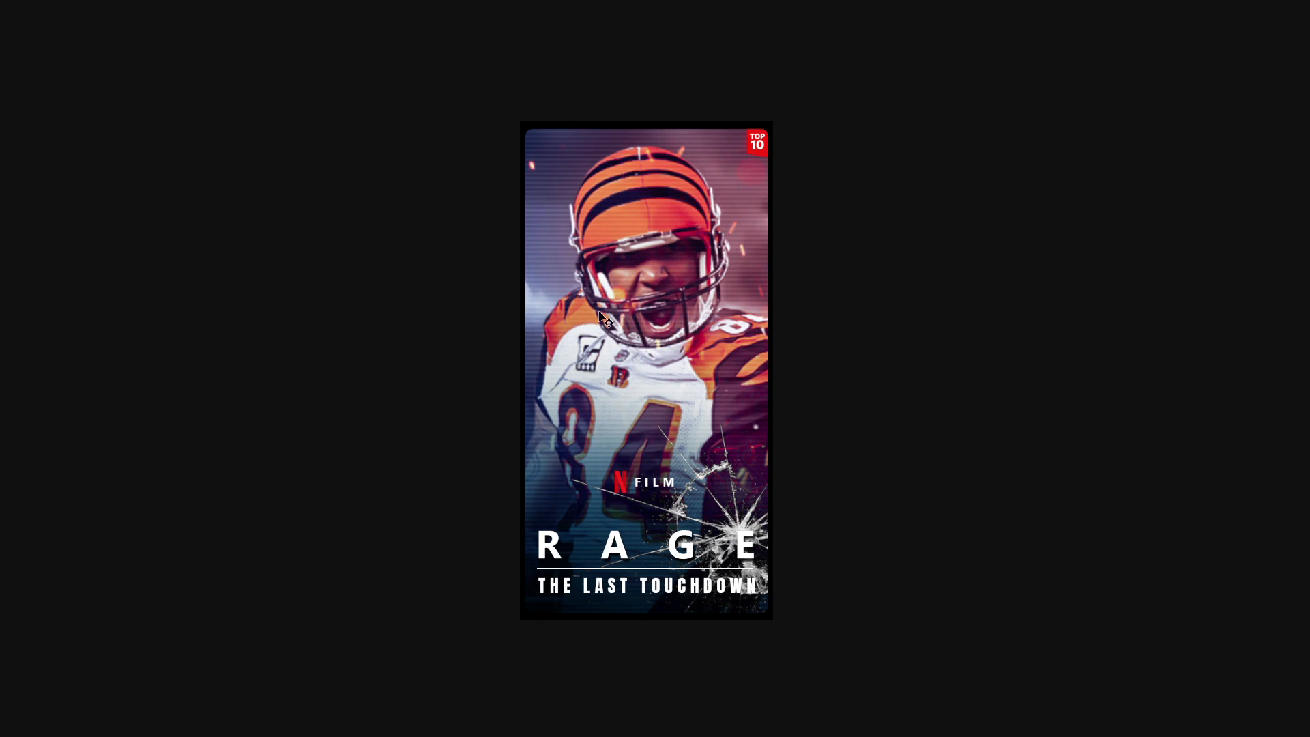
Compare the finished Rage poster with the original programme cards on the Netflix page in the browser and with the carousel document.
{"action": "key", "text": "alt+Tab"}
{"action": "key", "text": "Tab"}
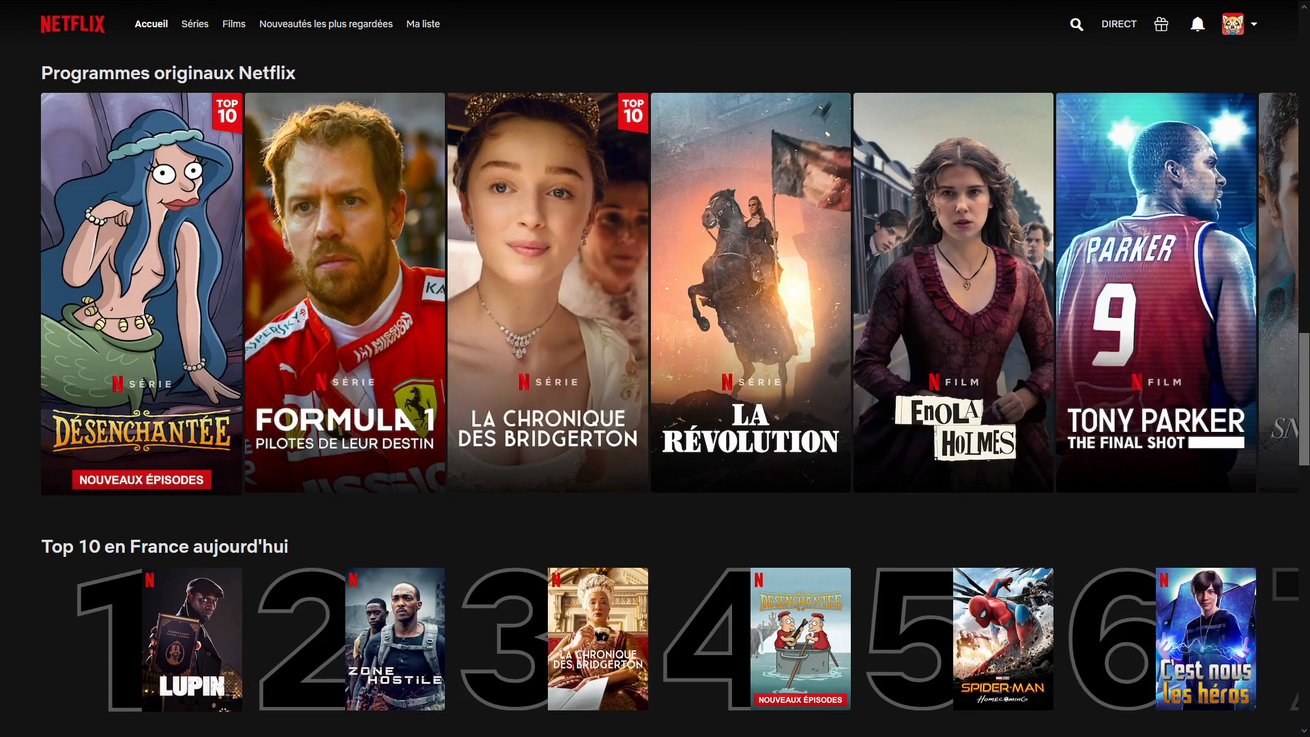
{"action": "key", "text": "alt+Tab"}
{"action": "key", "text": "alt+Tab"}
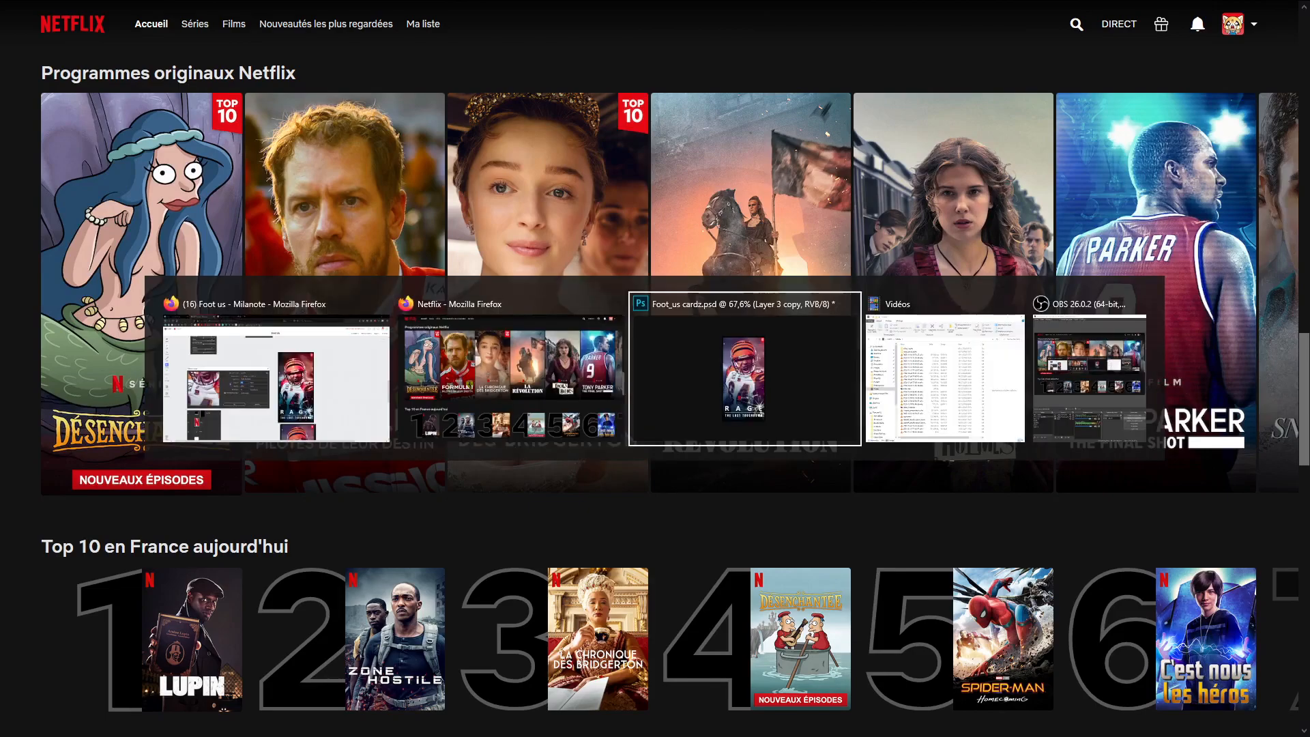
{"action": "left_click", "coordinate": [887, 312]}
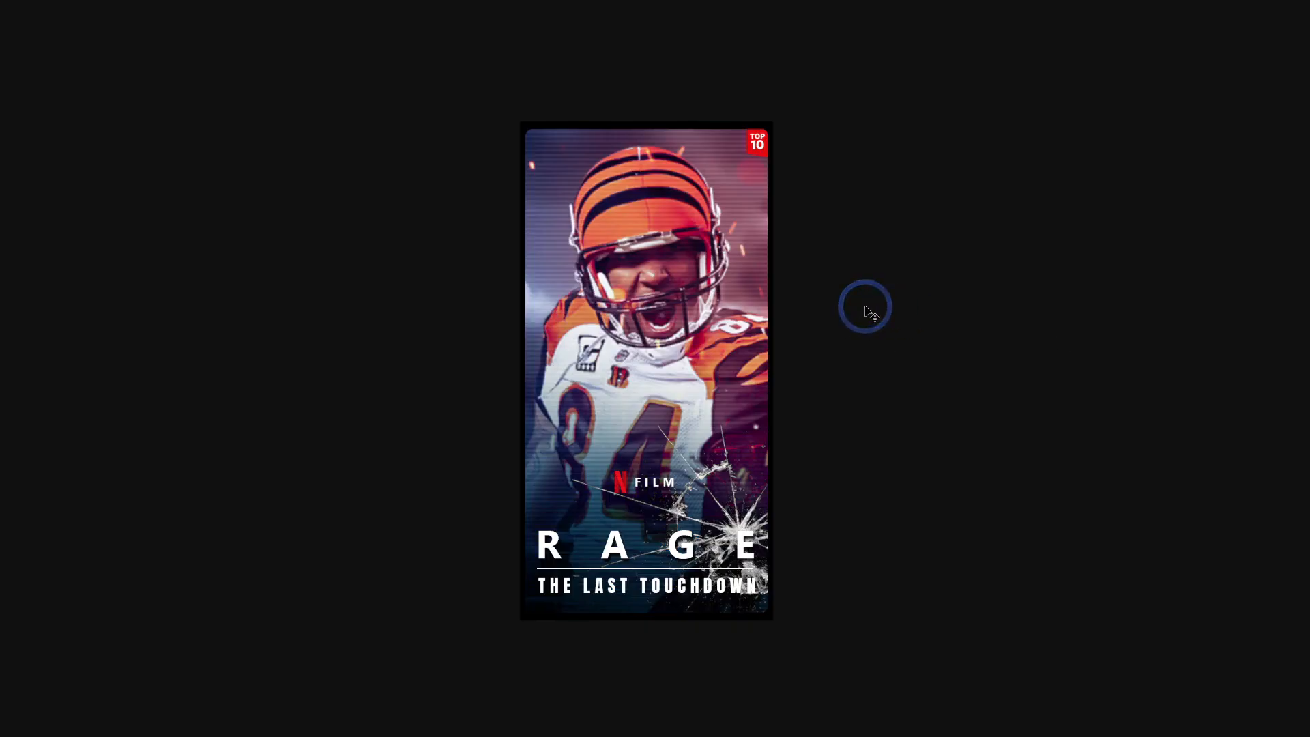
{"action": "key", "text": "ctrl+Tab"}
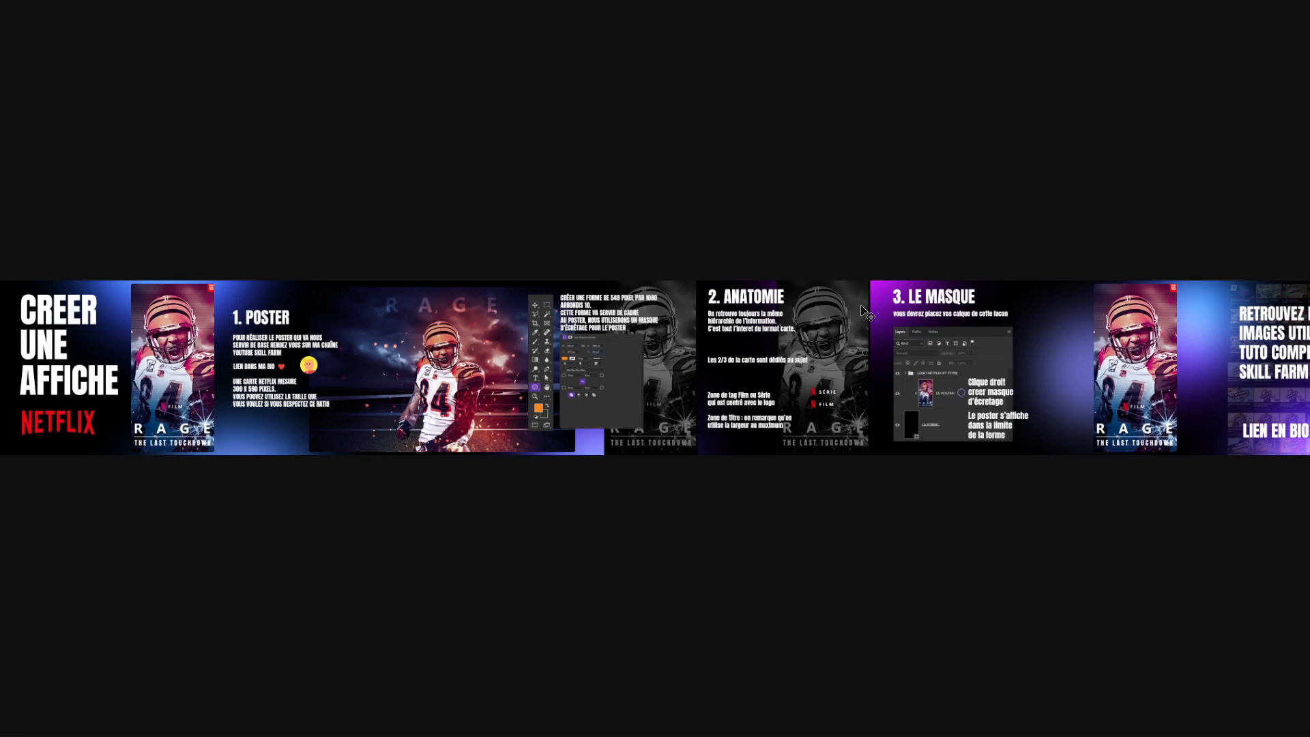
Create a new document 548 px wide and 1080 px high at 72 pixels per inch.
{"action": "left_click", "coordinate": [658, 219]}
{"action": "key", "text": "ctrl+n"}
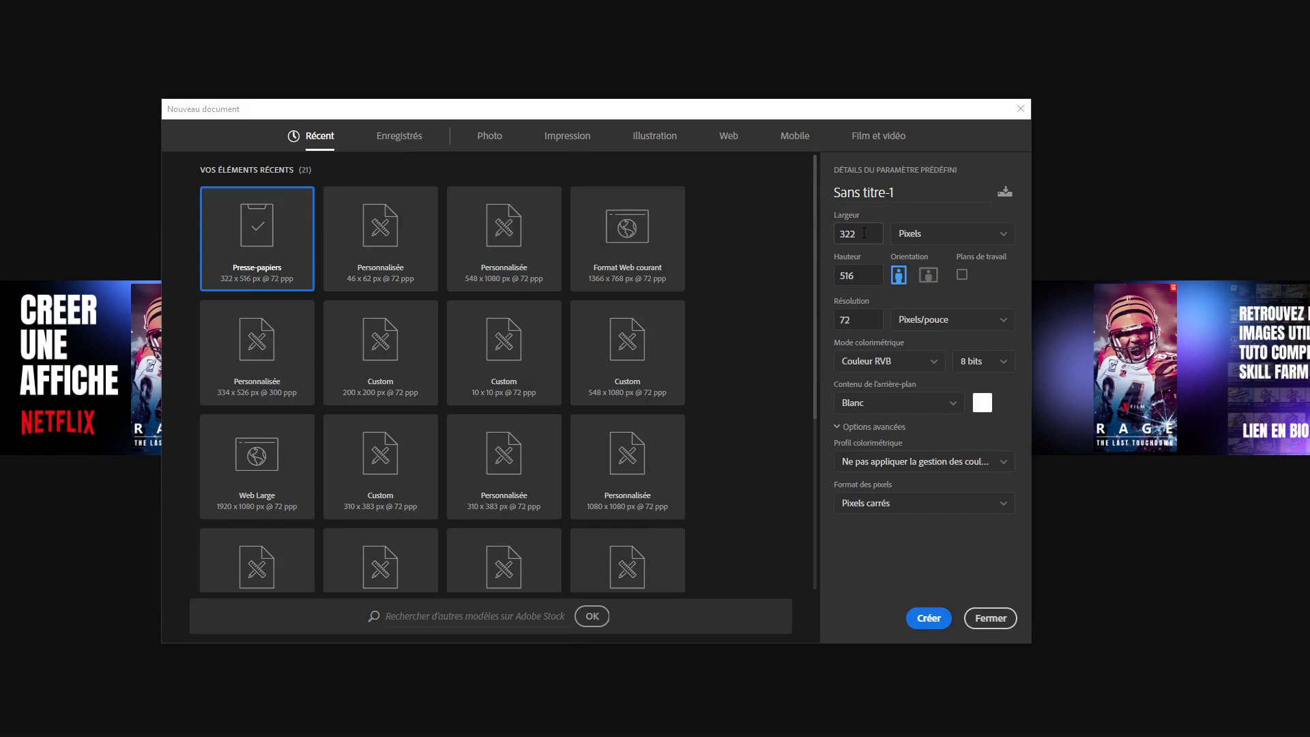
{"action": "left_click", "coordinate": [791, 226]}
{"action": "type", "text": "548"}
{"action": "key", "text": "Tab"}
{"action": "type", "text": "1080"}
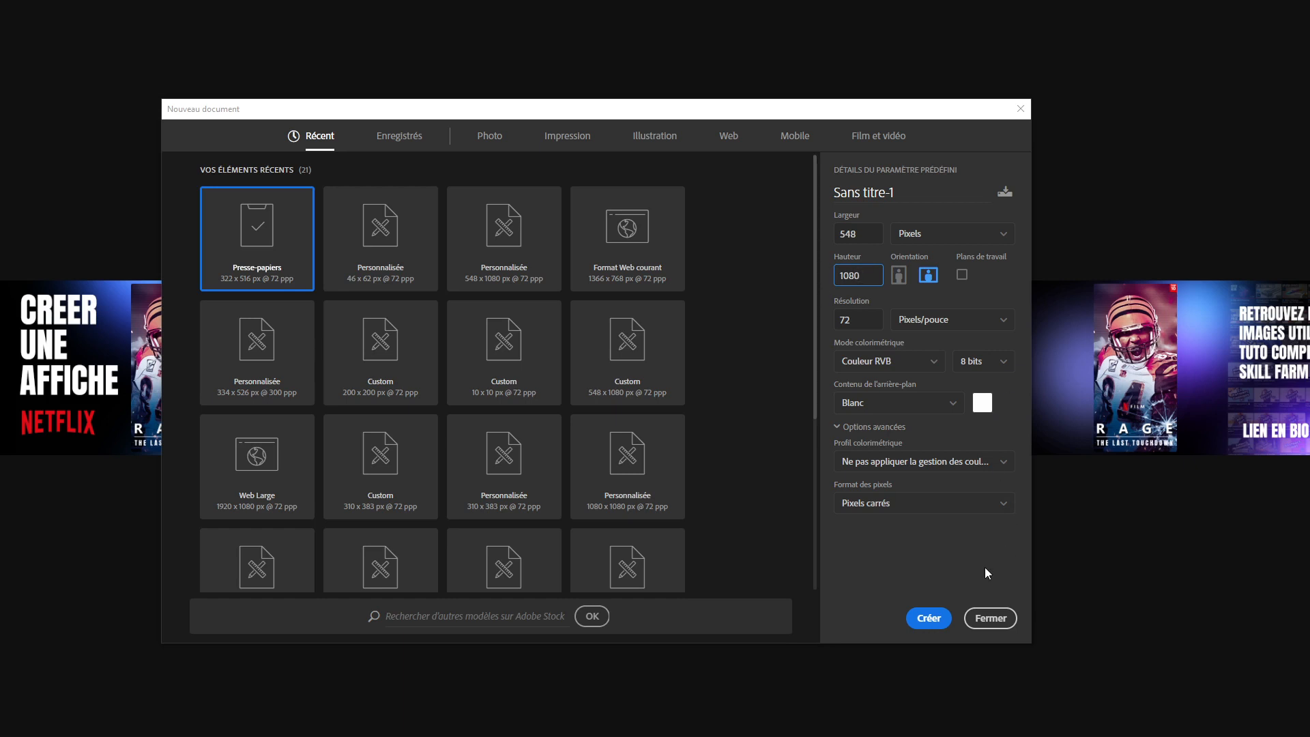
{"action": "left_click", "coordinate": [926, 618]}
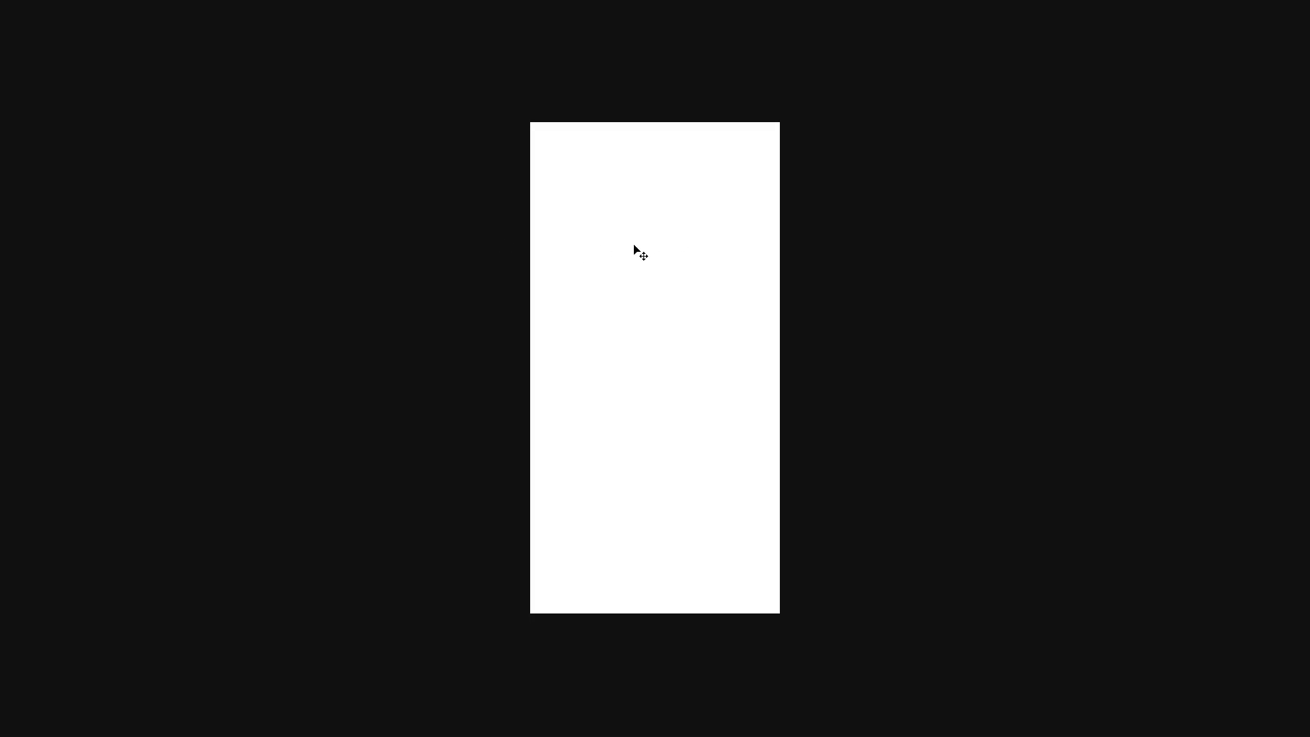
Copy the Calque 3 smart object from Groupe 1 of compo_us_2.psd into the new blank document.
{"action": "key", "text": "f"}
{"action": "left_click", "coordinate": [159, 56]}
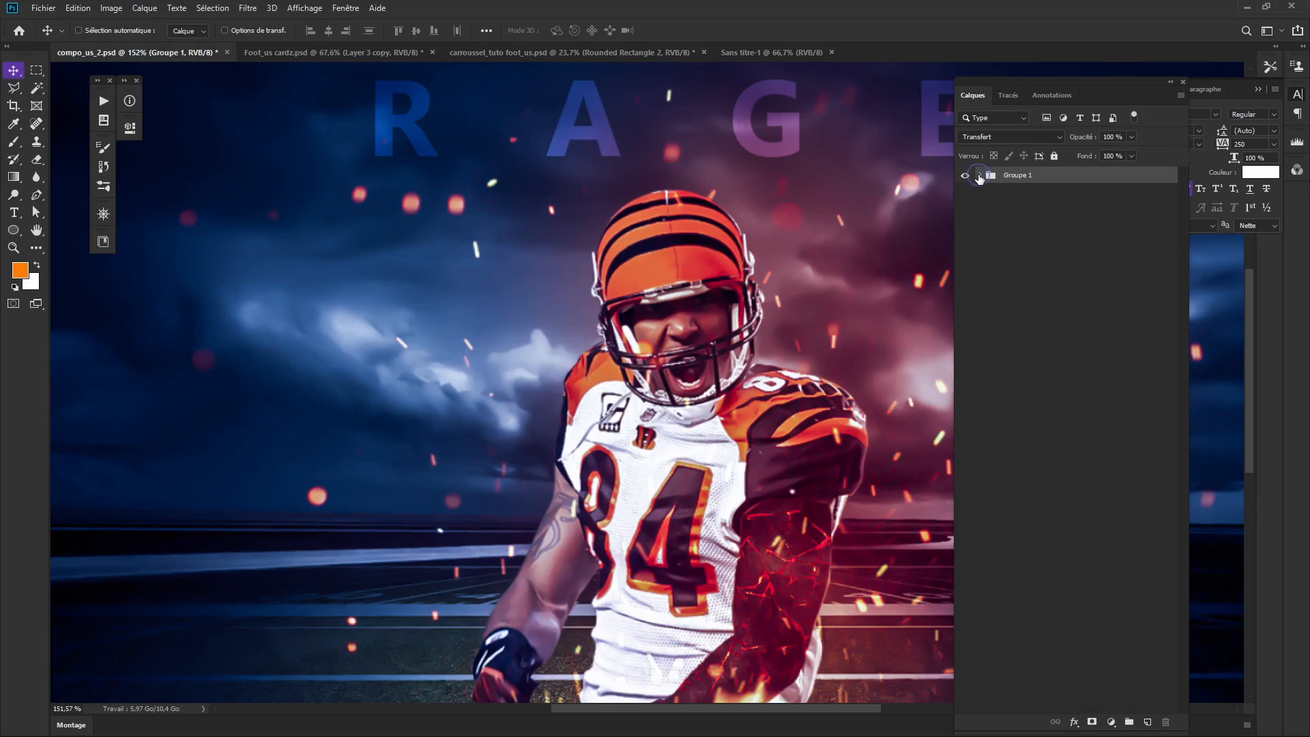
{"action": "left_click", "coordinate": [979, 176]}
{"action": "left_click", "coordinate": [1040, 254]}
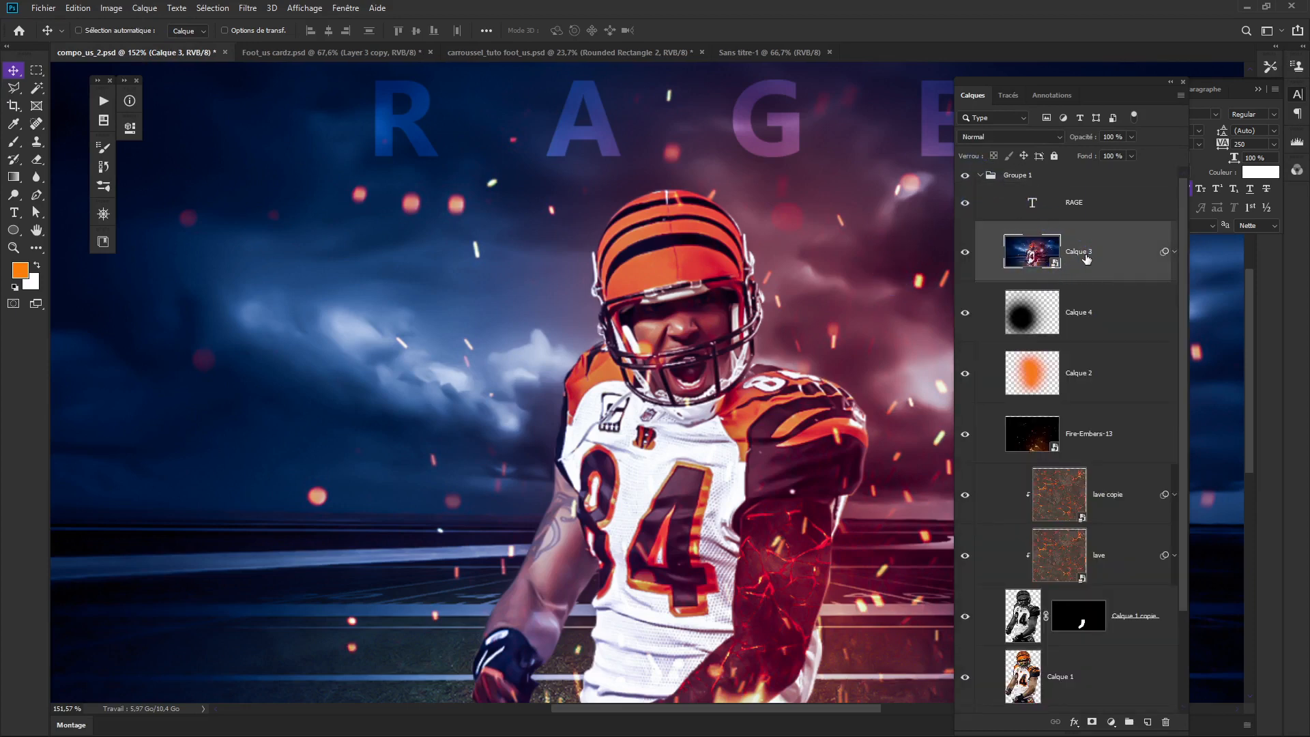
{"action": "left_click_drag", "start_coordinate": [1081, 256], "coordinate": [659, 387]}
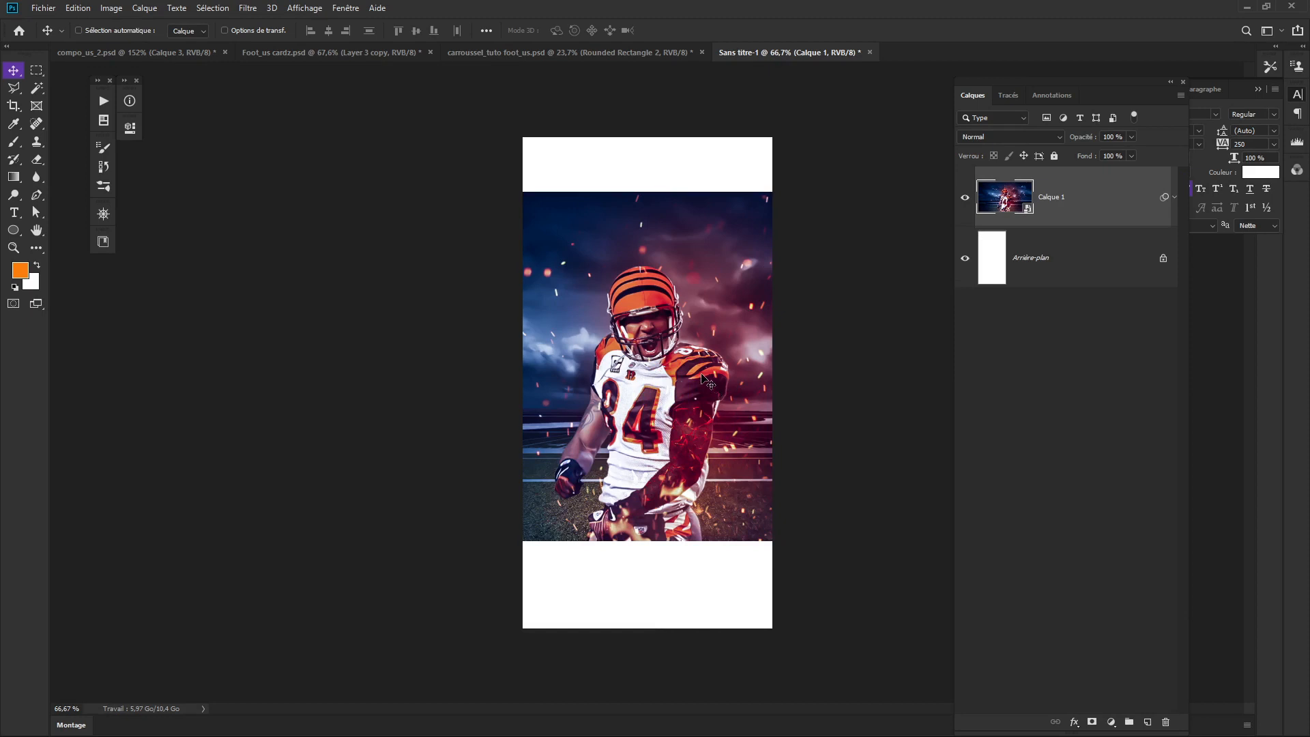
Scale the football player image proportionally to about 171% so it covers the canvas, and centre it vertically at Y 540 px.
{"action": "key", "text": "ctrl+t"}
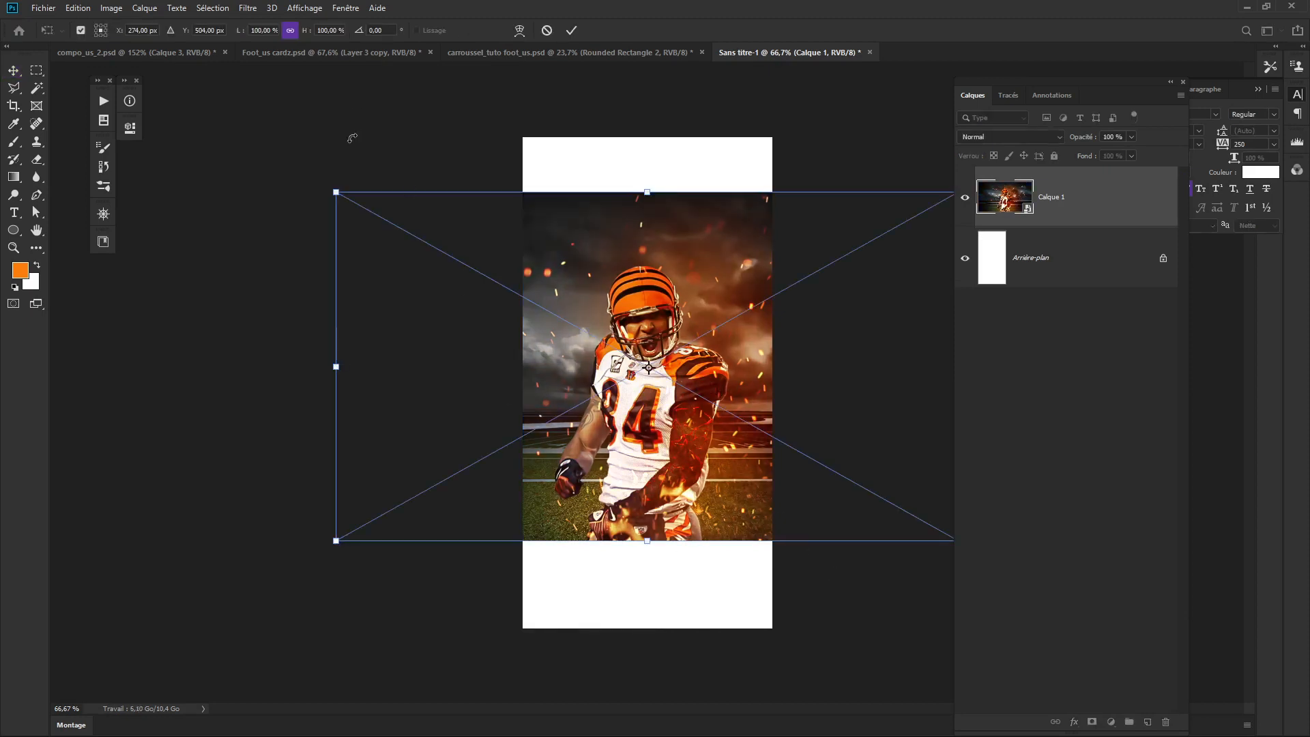
{"action": "key", "text": "Return"}
{"action": "scroll", "coordinate": [691, 342], "scroll_direction": "down", "scroll_amount": 2}
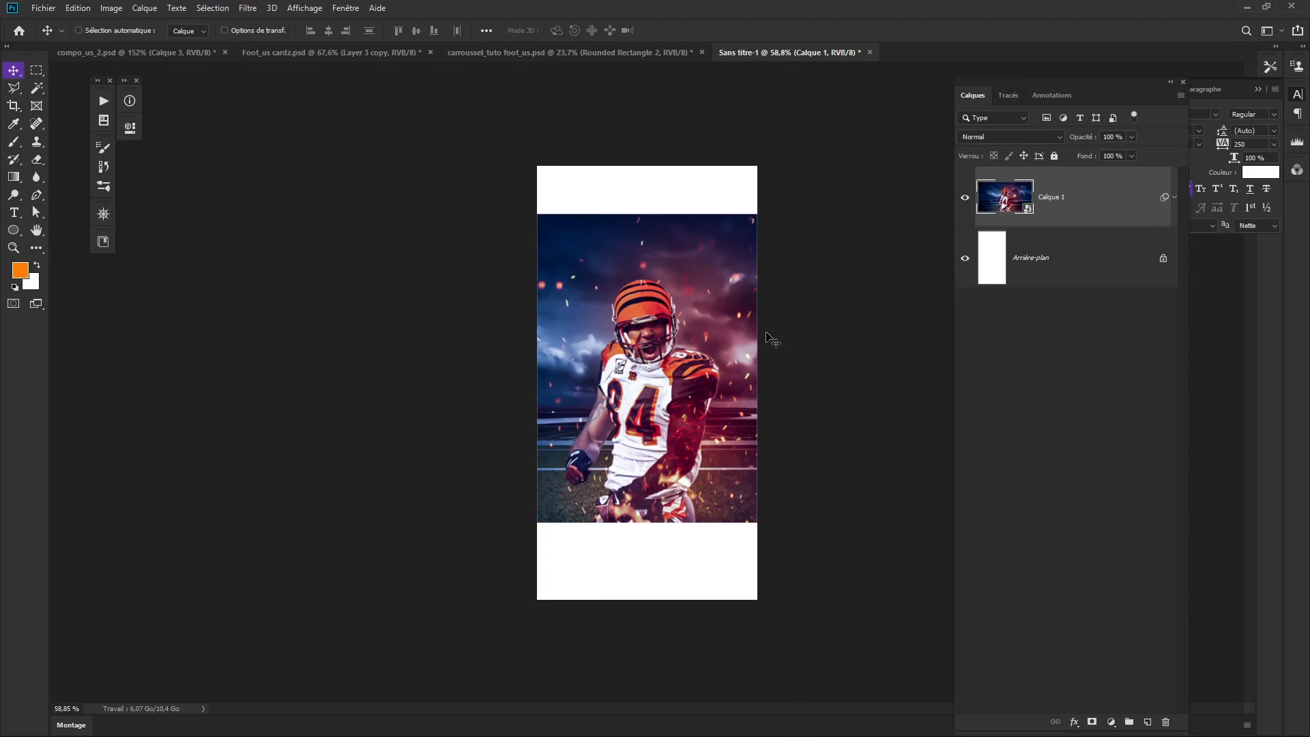
{"action": "key", "text": "ctrl+t"}
{"action": "left_click_drag", "start_coordinate": [376, 217], "coordinate": [190, 65]}
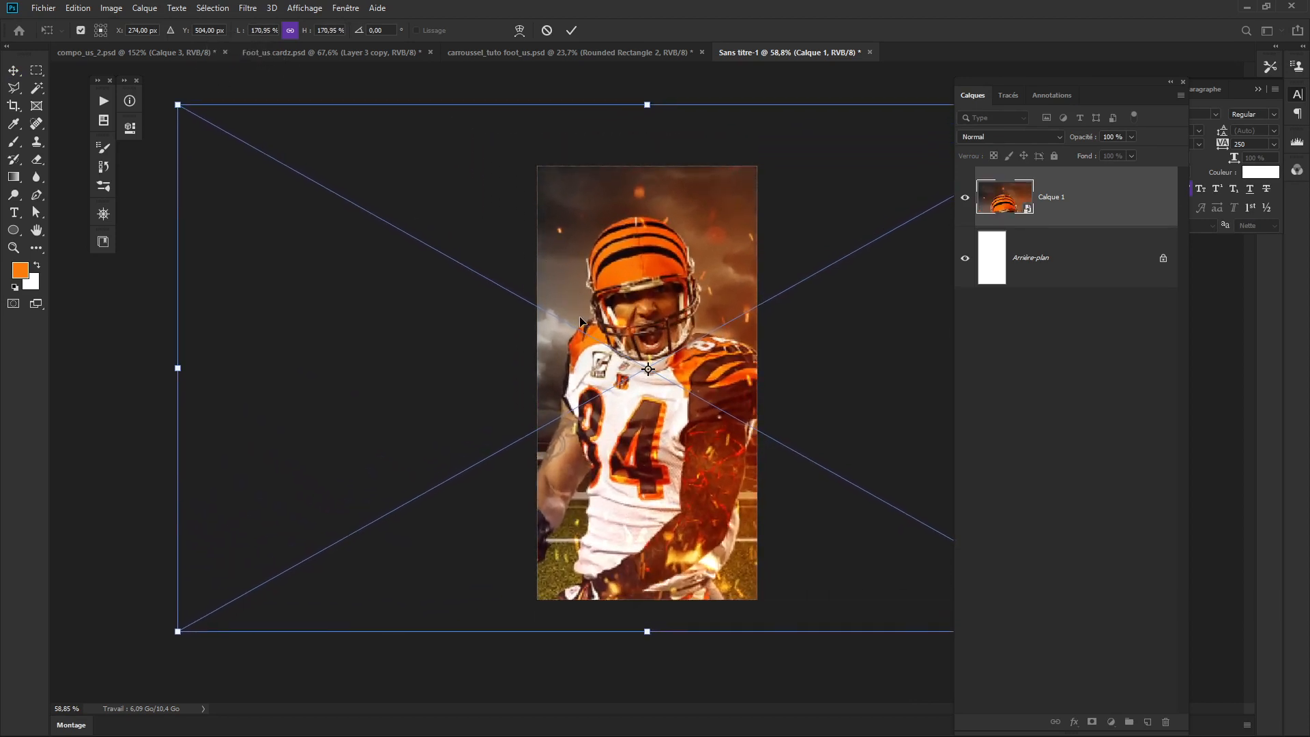
{"action": "left_click_drag", "start_coordinate": [678, 410], "coordinate": [691, 425]}
{"action": "scroll", "coordinate": [777, 439], "scroll_direction": "down", "scroll_amount": 2}
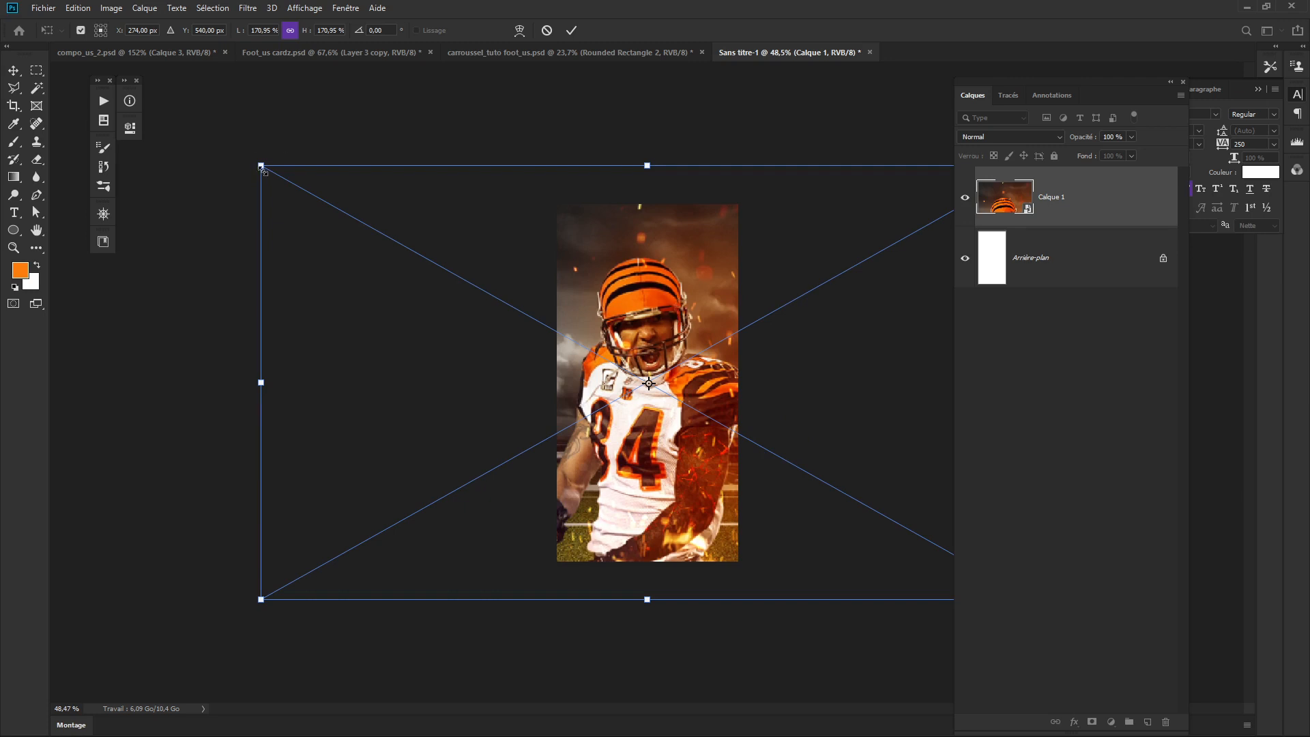
Enlarge the player image to about 204%, keep it centred at X 274, Y 540 px, and apply the transform.
{"action": "left_click_drag", "start_coordinate": [260, 165], "coordinate": [228, 146]}
{"action": "left_click_drag", "start_coordinate": [600, 297], "coordinate": [598, 289]}
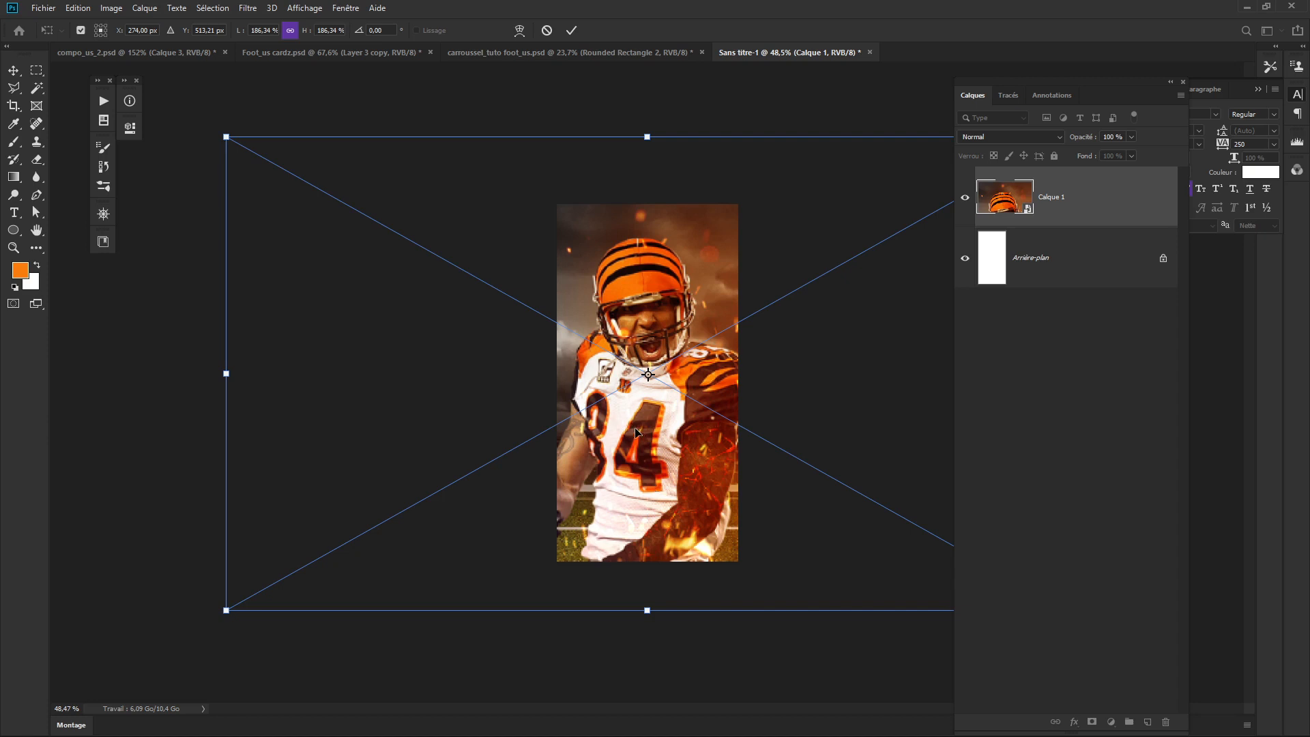
{"action": "left_click_drag", "start_coordinate": [654, 444], "coordinate": [659, 455]}
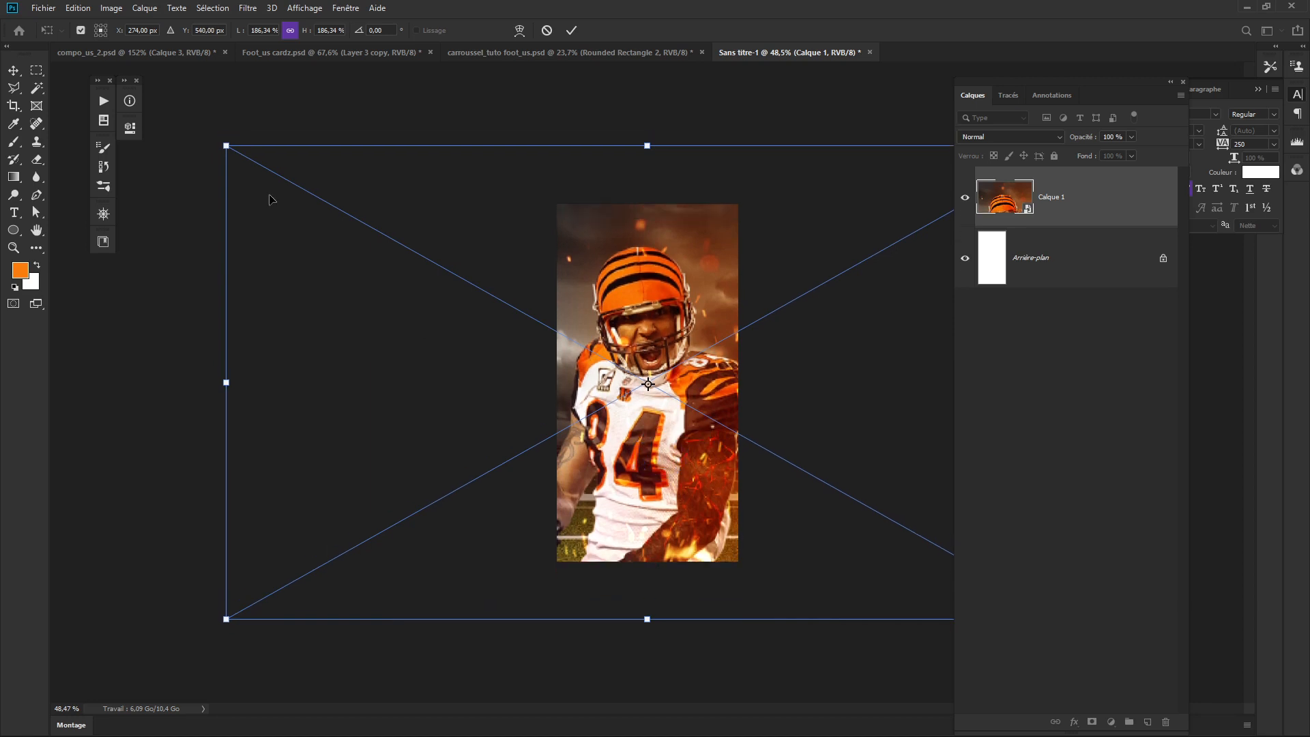
{"action": "left_click_drag", "start_coordinate": [226, 145], "coordinate": [186, 123]}
{"action": "left_click_drag", "start_coordinate": [675, 406], "coordinate": [675, 412]}
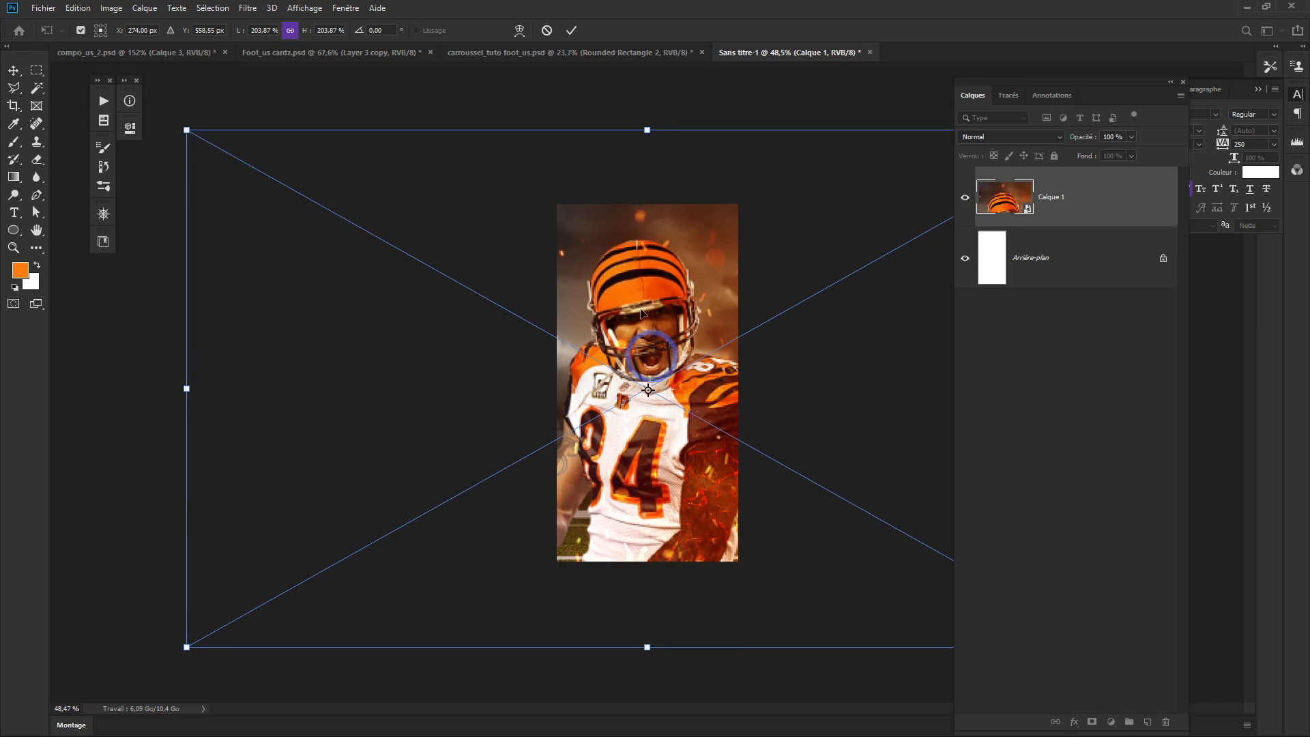
{"action": "key", "text": "ctrl+z"}
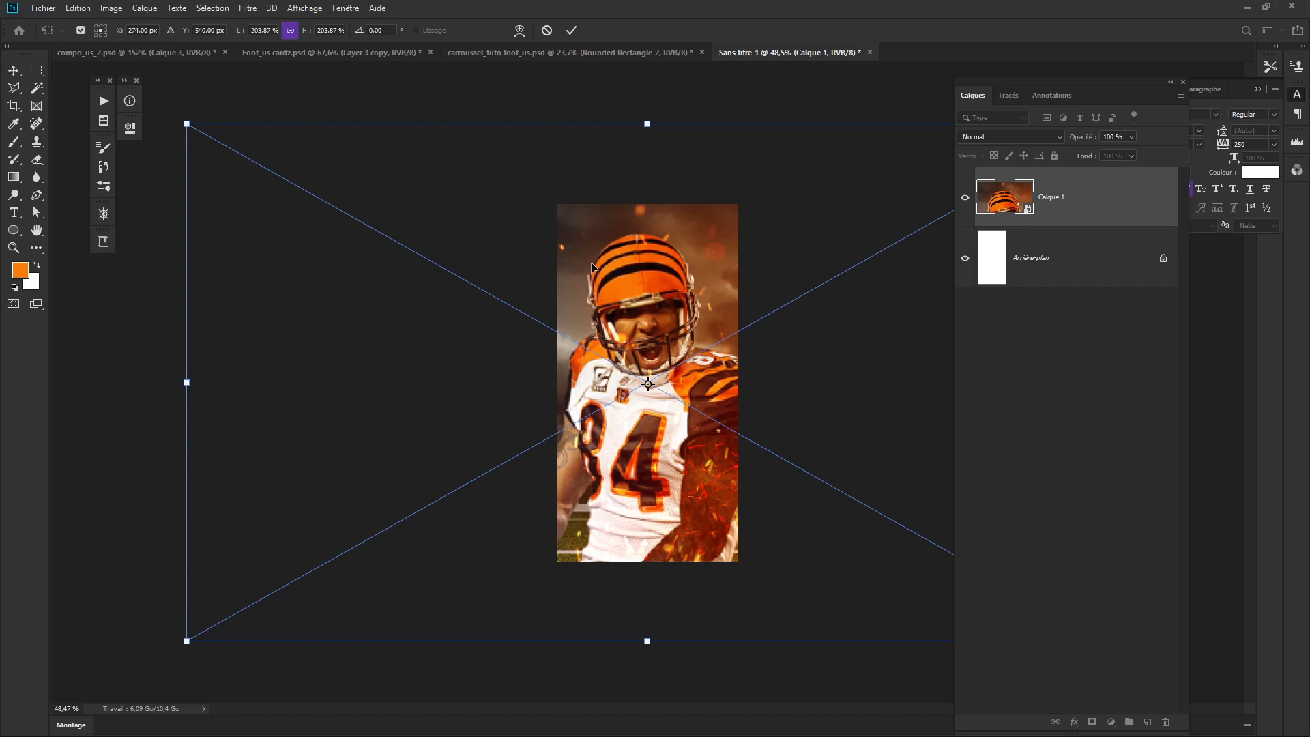
{"action": "key", "text": "Return"}
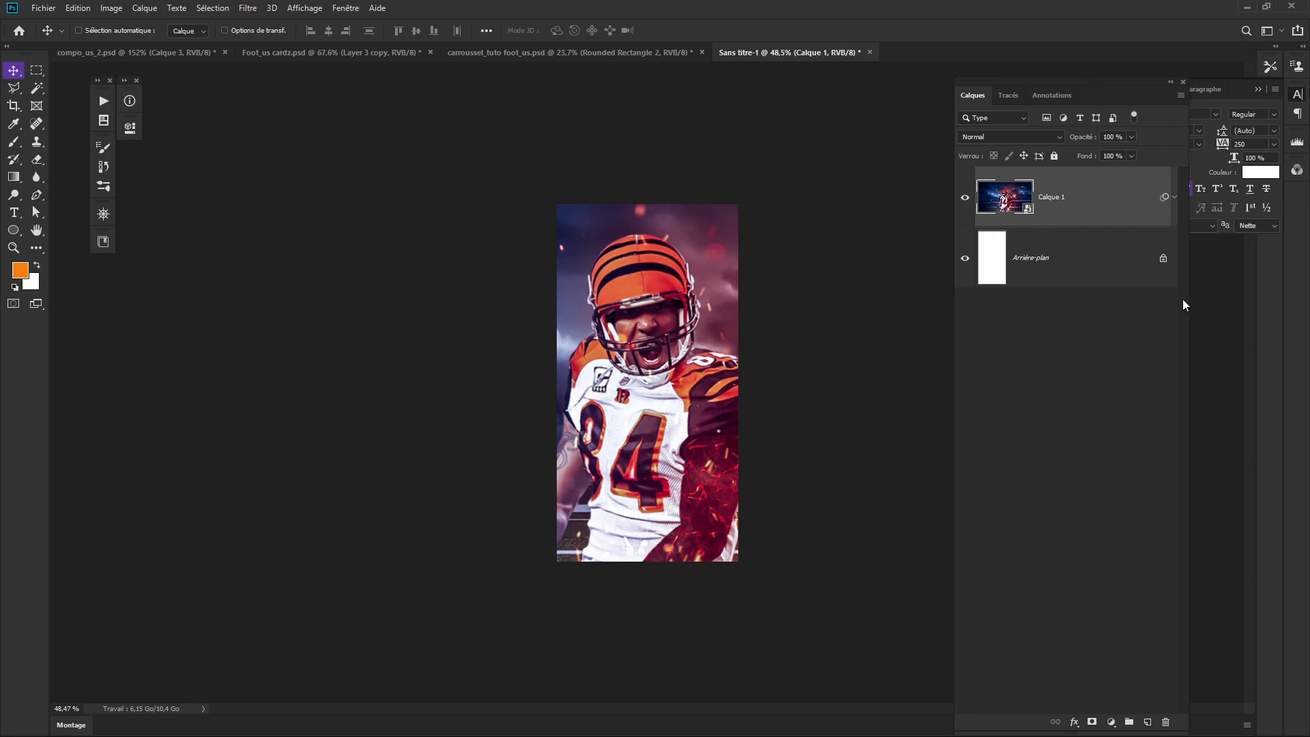
Add a black solid colour fill layer above the player image.
{"action": "left_click", "coordinate": [1110, 721]}
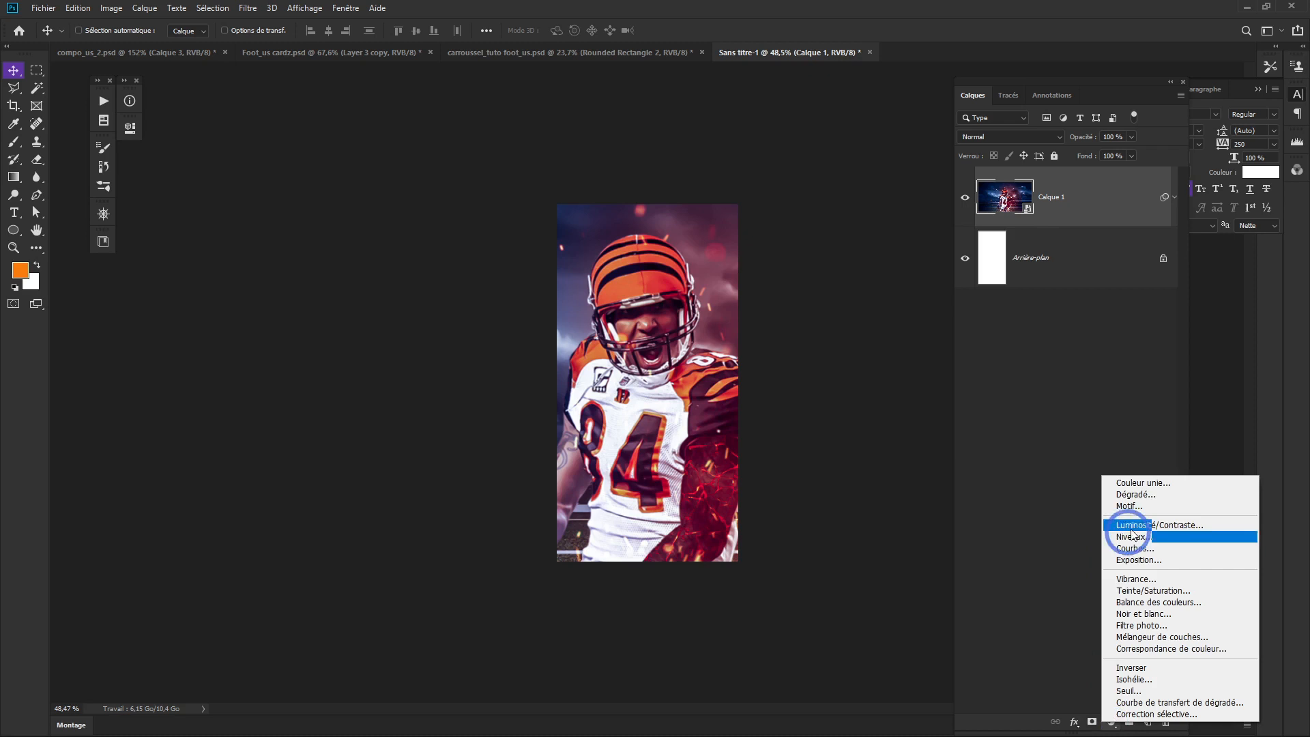
{"action": "left_click", "coordinate": [1129, 491]}
{"action": "left_click", "coordinate": [675, 393]}
{"action": "left_click", "coordinate": [982, 215]}
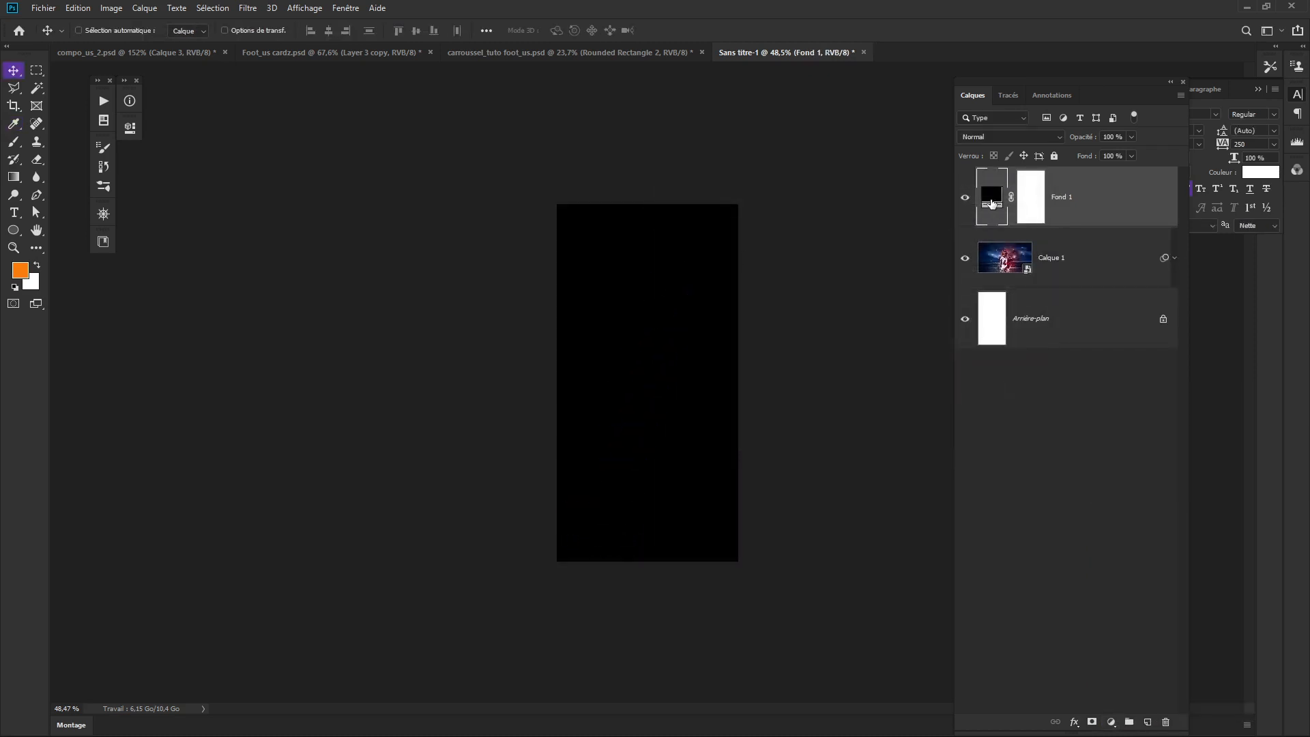
Apply a black-to-white linear gradient to the fill layer's mask so the black fades in toward the poster's lower edge.
{"action": "left_click", "coordinate": [1030, 197]}
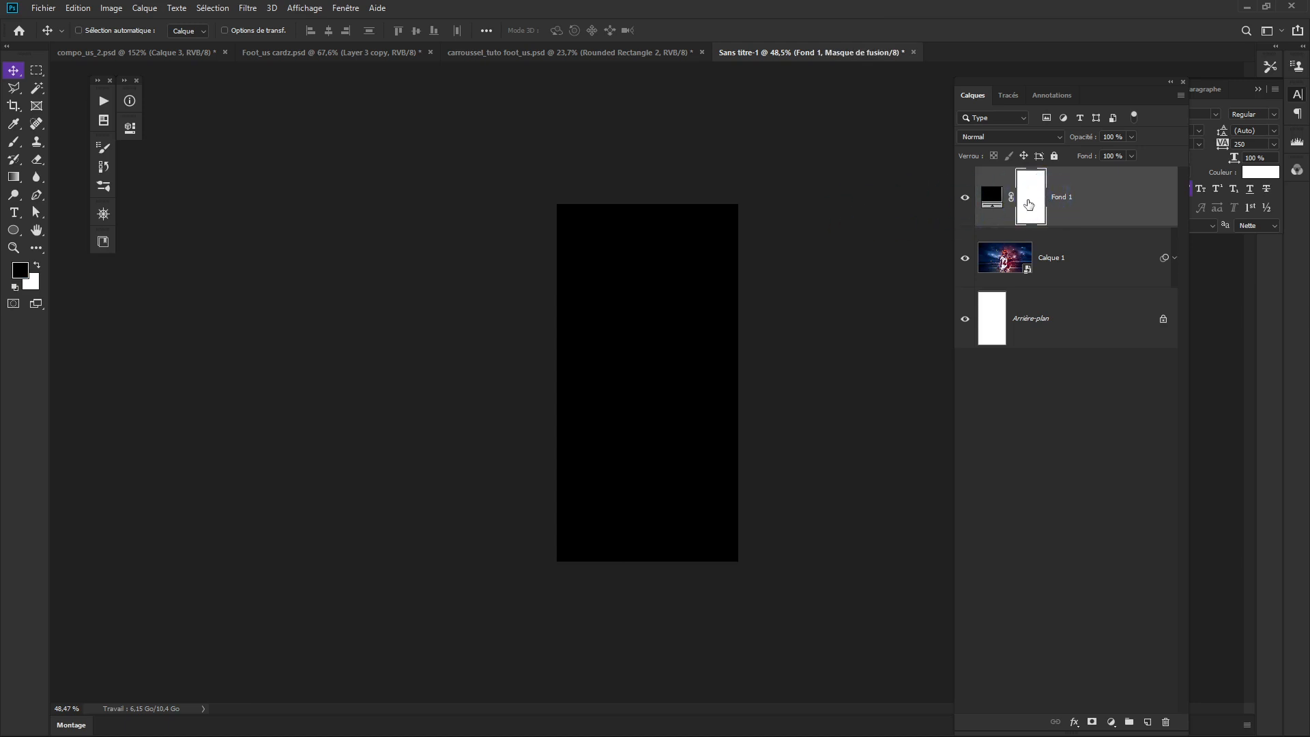
{"action": "left_click", "coordinate": [13, 177]}
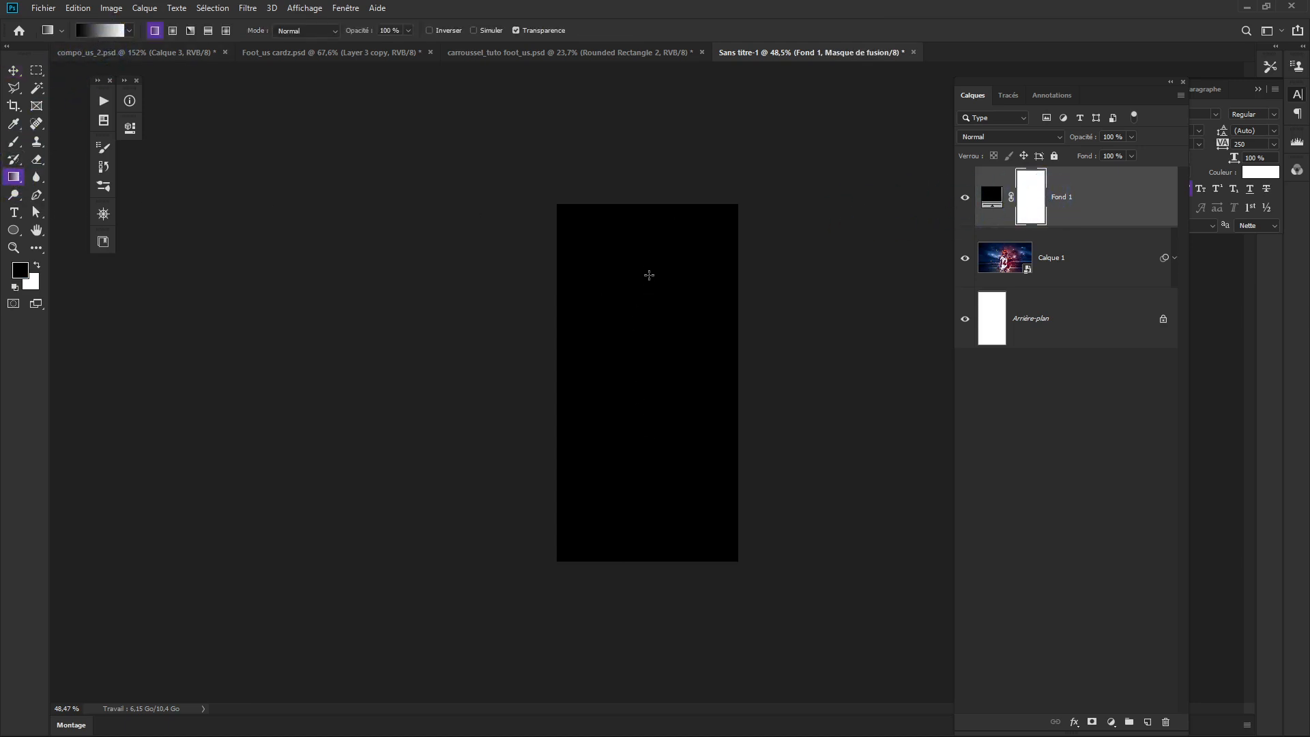
{"action": "left_click_drag", "start_coordinate": [644, 545], "coordinate": [641, 239]}
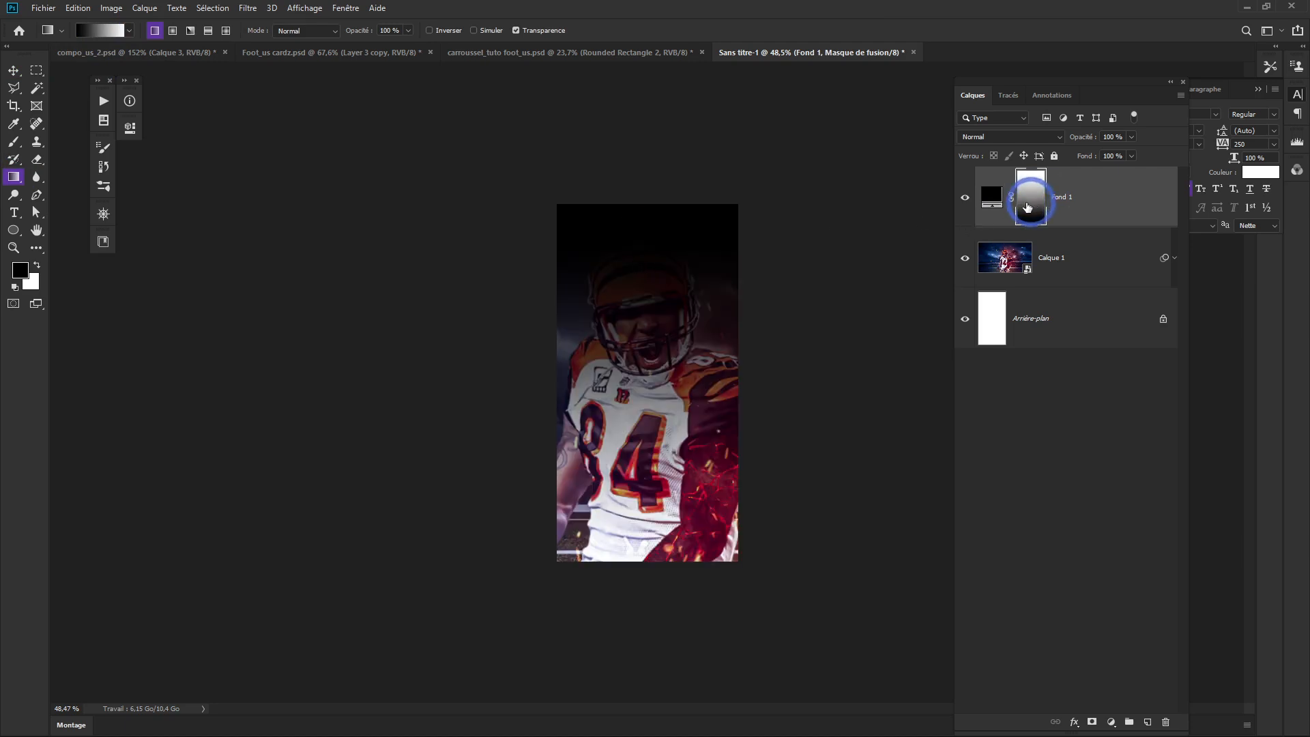
{"action": "left_click_drag", "start_coordinate": [664, 257], "coordinate": [694, 536]}
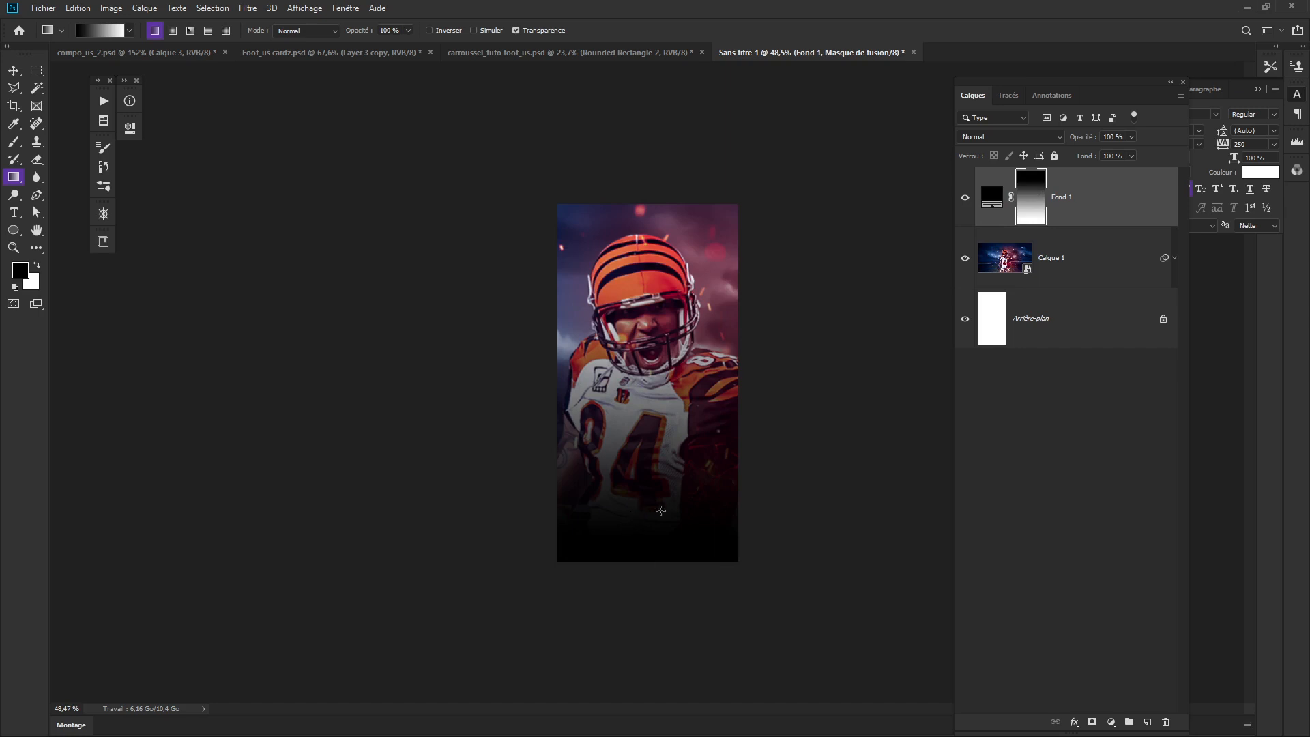
Unlink the fill layer's gradient mask, shift it downward and stretch it upward to adjust the dark fade over the player.
{"action": "left_click", "coordinate": [1011, 199]}
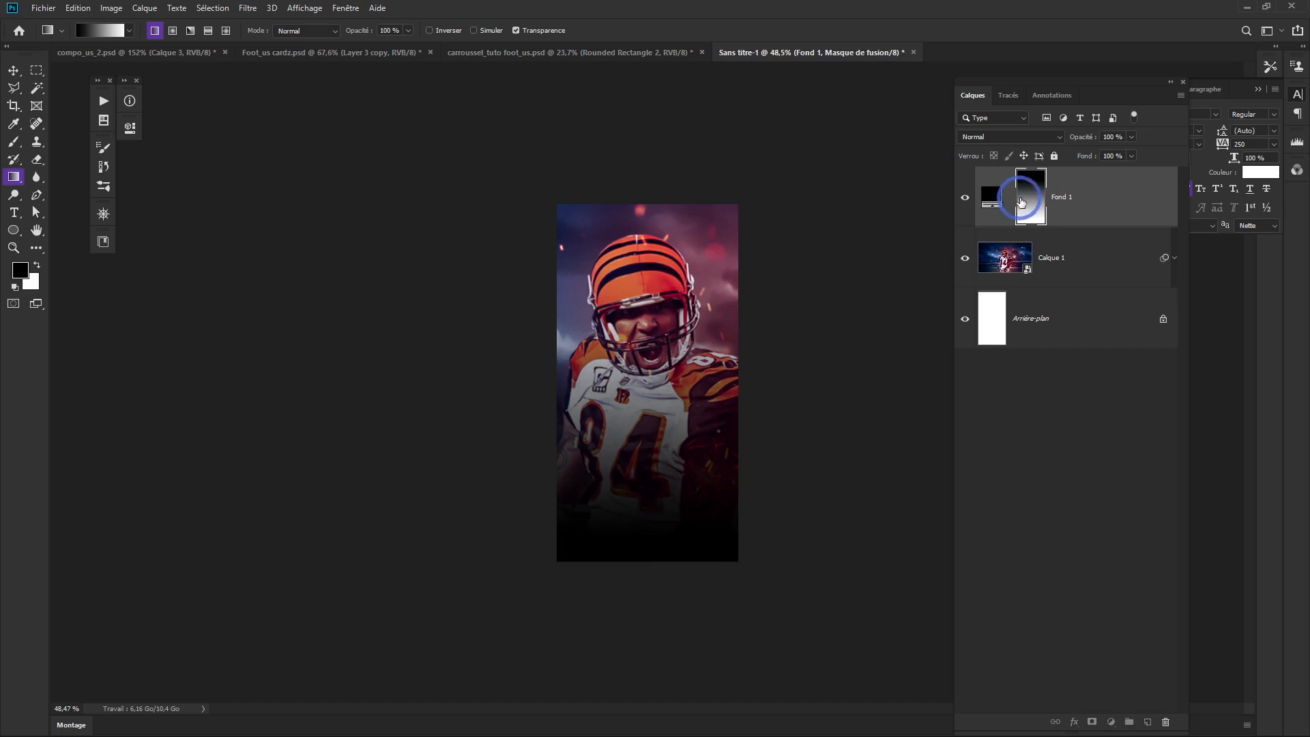
{"action": "key", "text": "v"}
{"action": "mouse_move", "coordinate": [694, 428]}
{"action": "left_mouse_down"}
{"action": "mouse_move", "coordinate": [678, 478]}
{"action": "mouse_move", "coordinate": [677, 447]}
{"action": "left_mouse_up"}
{"action": "key", "text": "ctrl+t"}
{"action": "left_click_drag", "start_coordinate": [648, 224], "coordinate": [648, 195]}
{"action": "key", "text": "Return"}
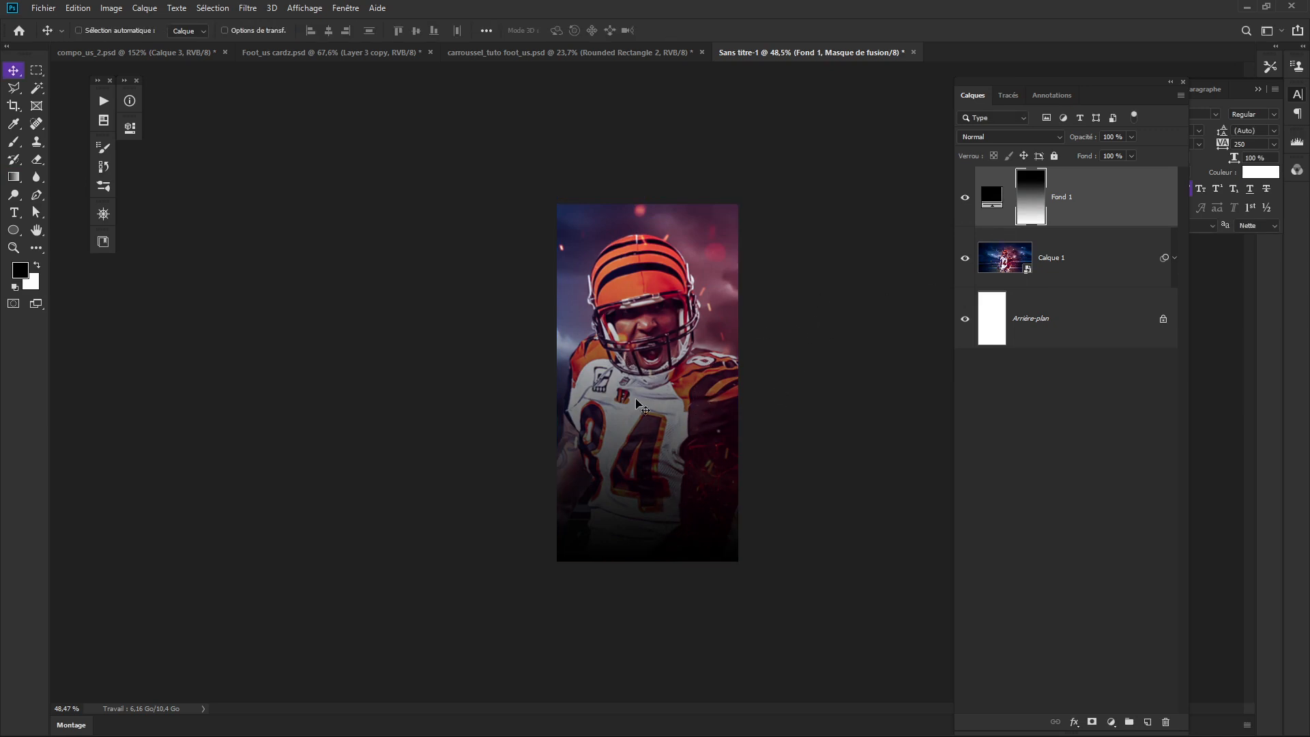
Place the Netflix N logo image named 2000 from the file explorer into the poster document.
{"action": "key", "text": "alt+Tab"}
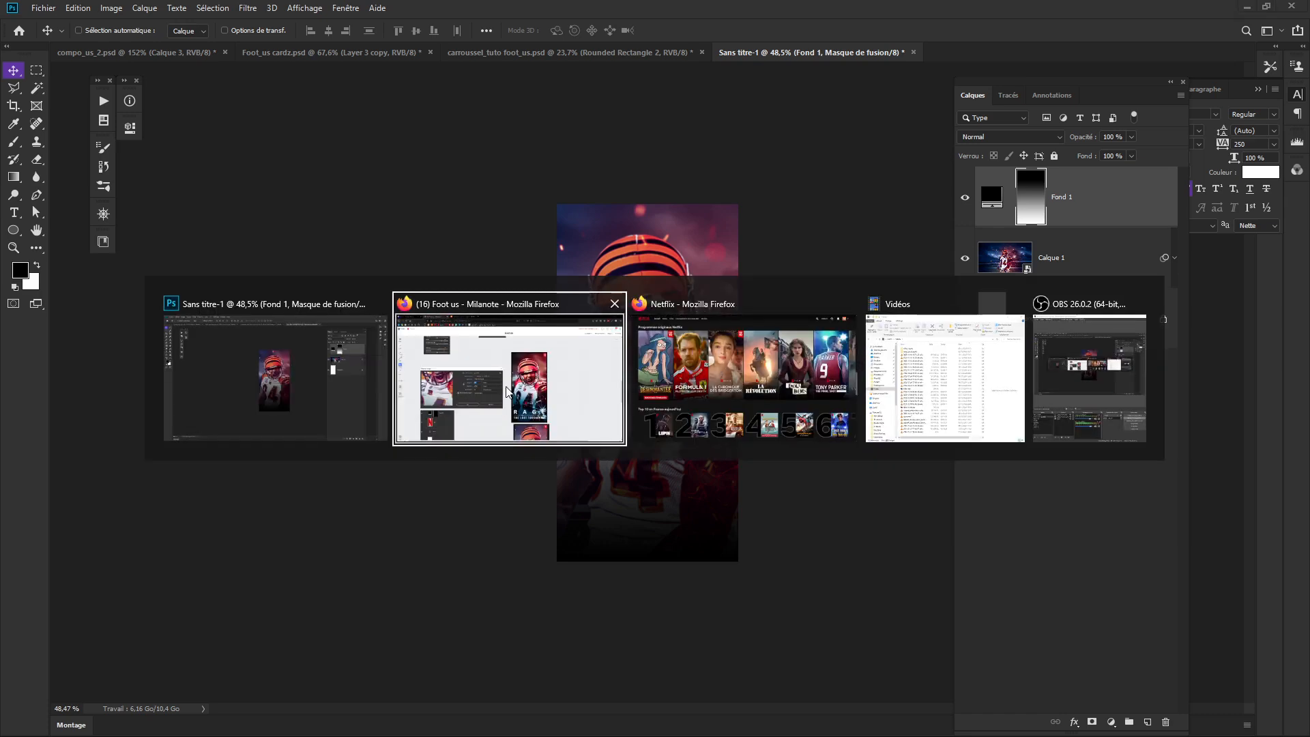
{"action": "key", "text": "alt+shift+Tab"}
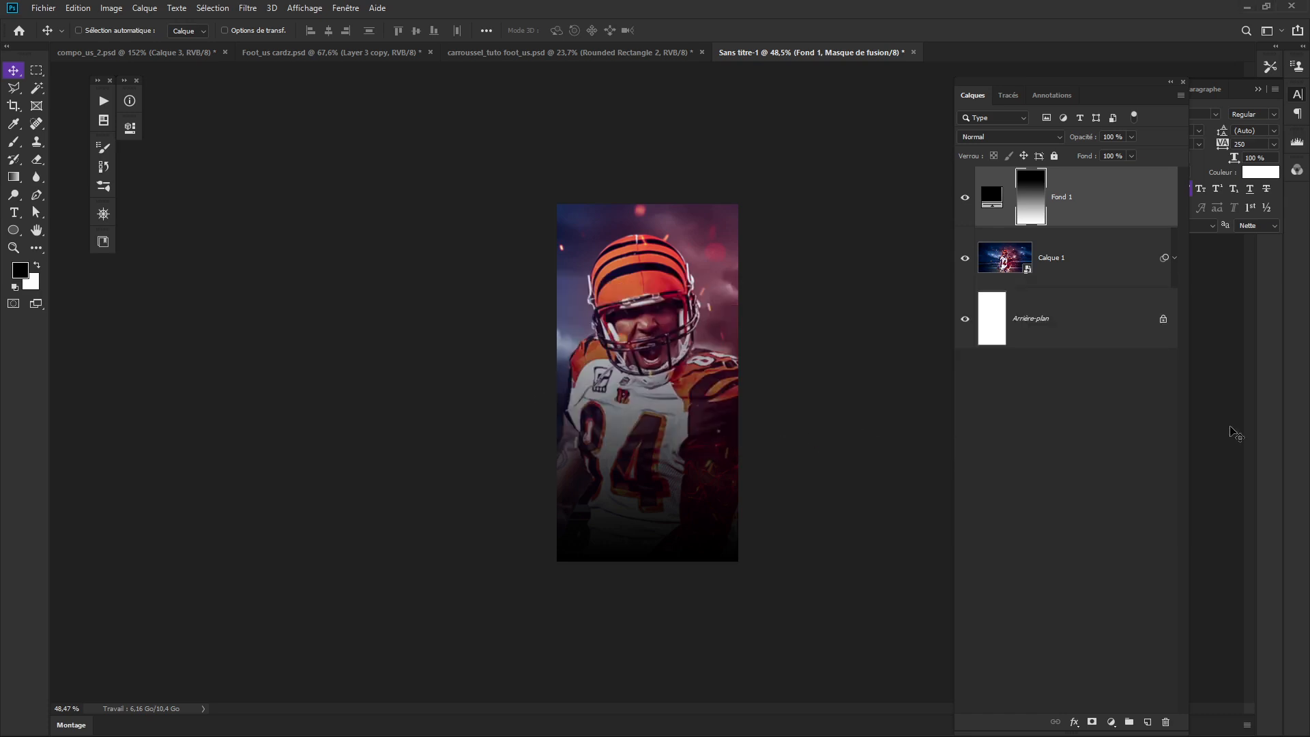
{"action": "key", "text": "super+e"}
{"action": "left_click_drag", "start_coordinate": [582, 44], "coordinate": [1309, 116]}
{"action": "left_click_drag", "start_coordinate": [898, 303], "coordinate": [661, 456]}
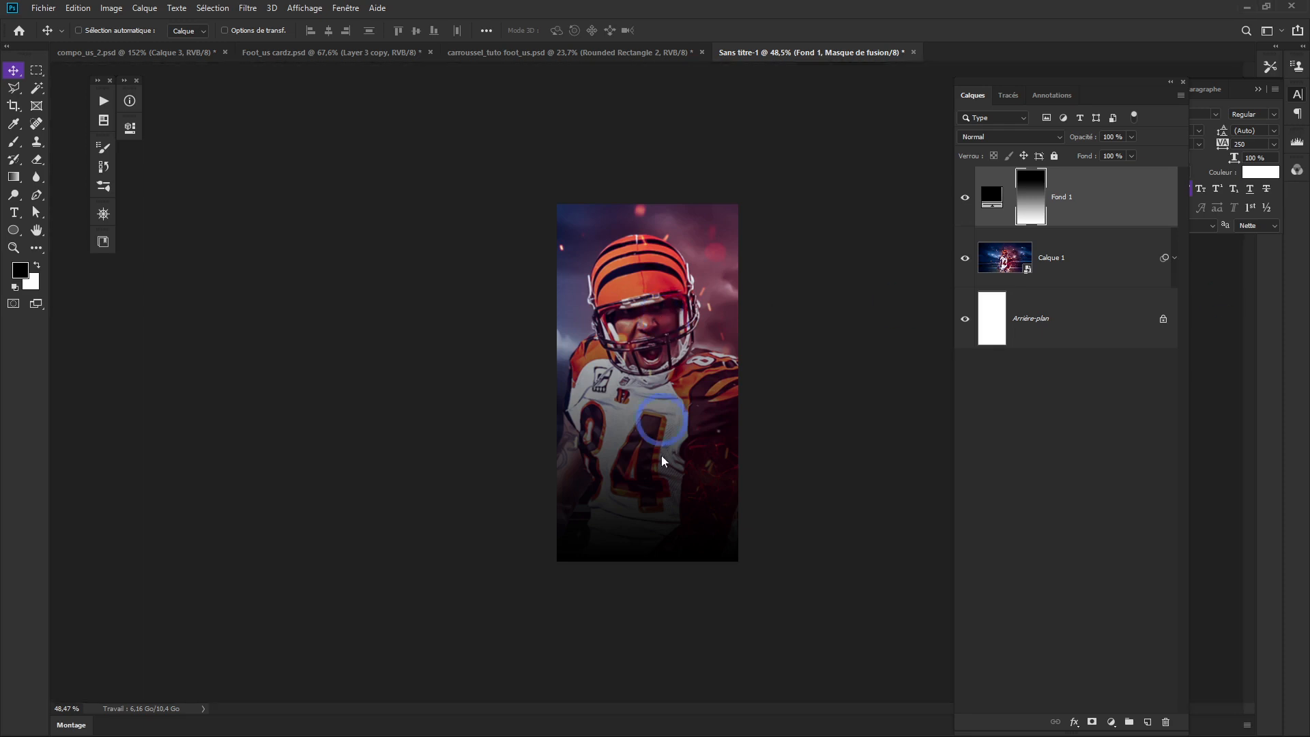
Scale the N logo to about 22.5% and position it over the jersey number, slightly left of the poster's centre.
{"action": "left_click_drag", "start_coordinate": [710, 319], "coordinate": [672, 354]}
{"action": "left_click_drag", "start_coordinate": [655, 443], "coordinate": [689, 457]}
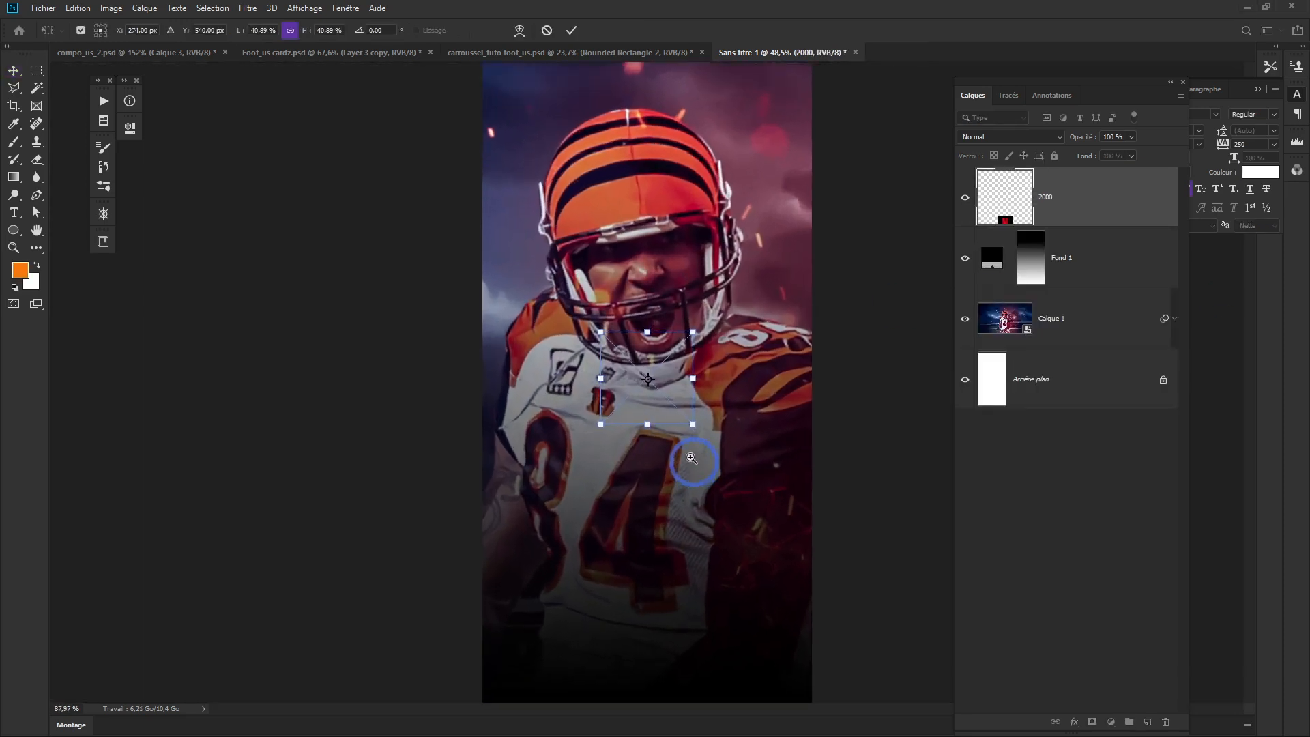
{"action": "left_click_drag", "start_coordinate": [647, 397], "coordinate": [635, 513]}
{"action": "left_click_drag", "start_coordinate": [678, 445], "coordinate": [637, 489]}
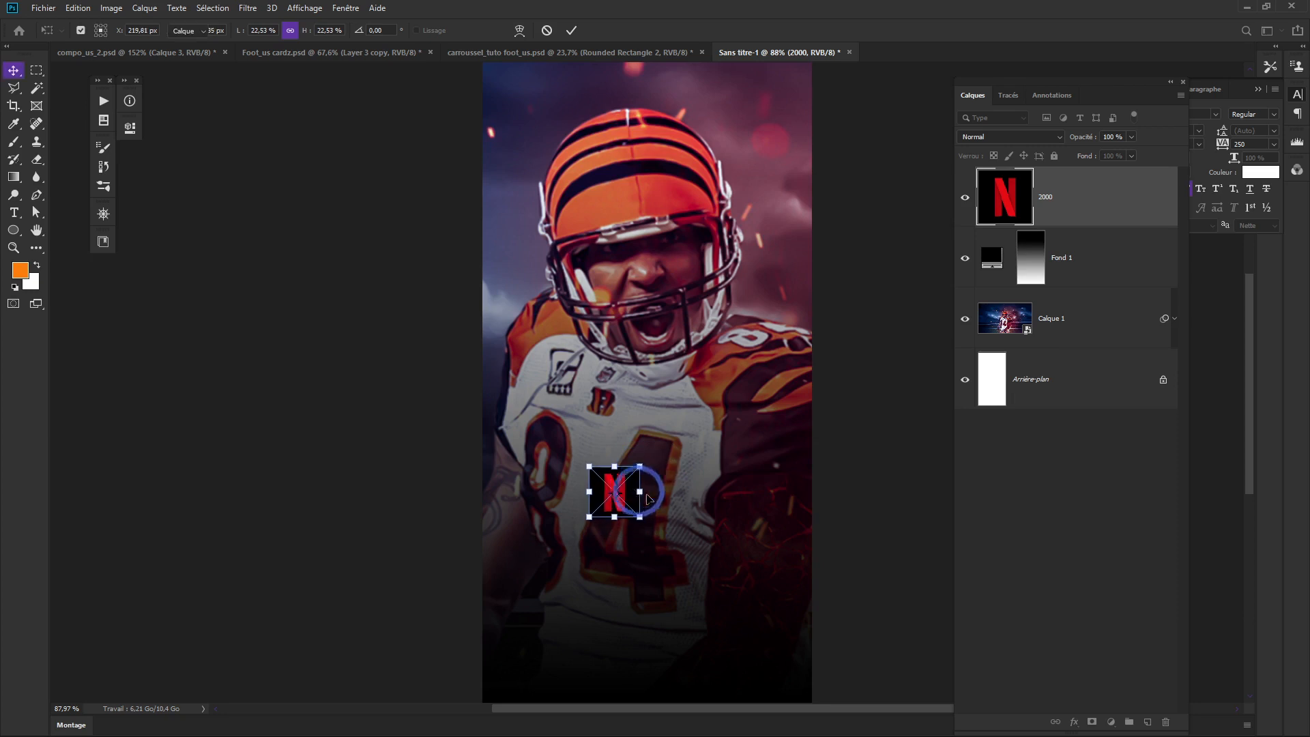
{"action": "key", "text": "Return"}
Set the N logo layer's blending mode to Superposition and nudge the logo slightly upward.
{"action": "left_click", "coordinate": [1001, 137]}
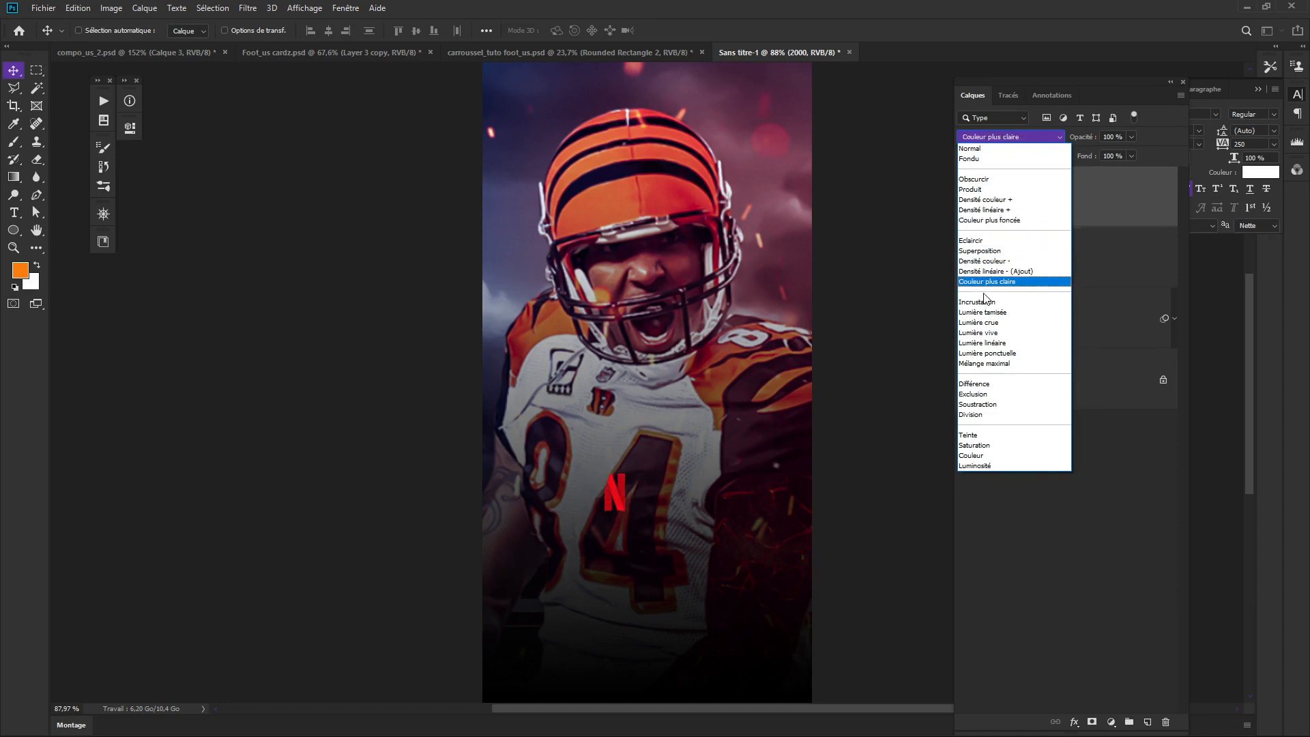
{"action": "left_click", "coordinate": [979, 251]}
{"action": "left_click_drag", "start_coordinate": [617, 493], "coordinate": [615, 486]}
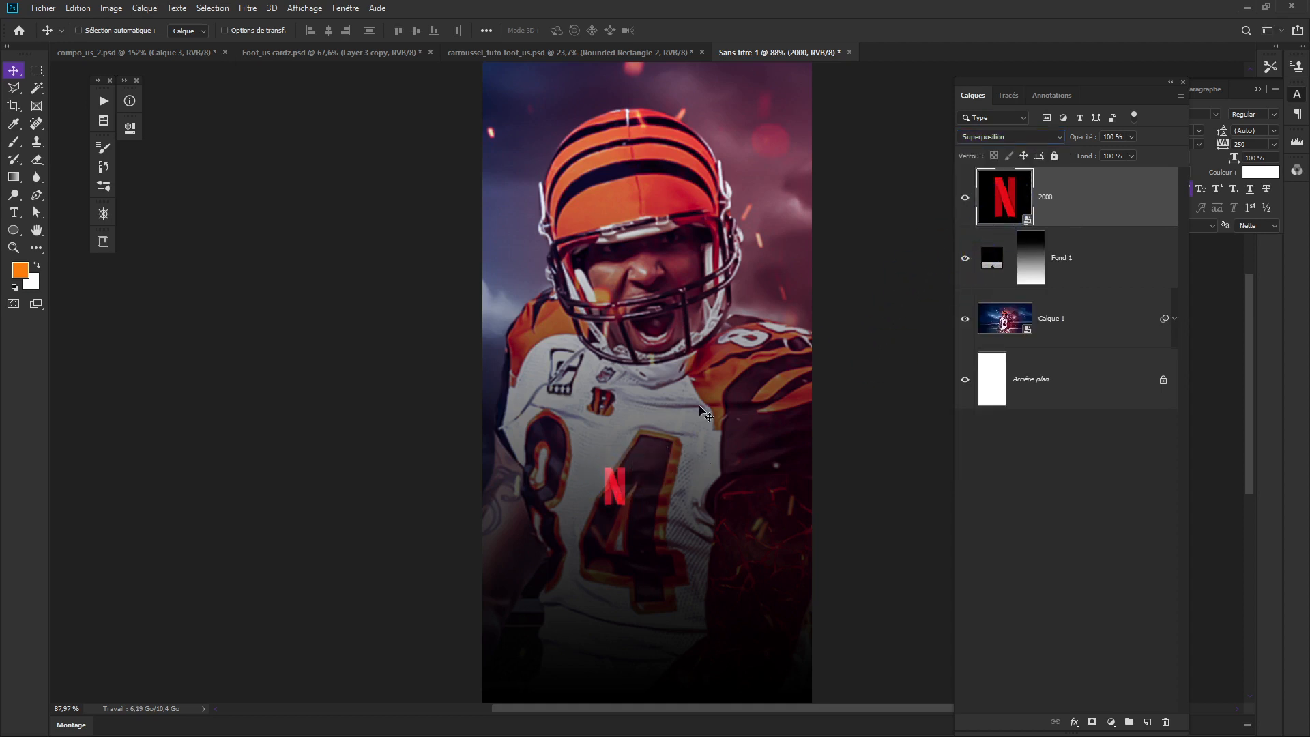
Add a new layer above the Fond 1 fill and paint soft black brush dabs behind the N logo.
{"action": "left_click", "coordinate": [1088, 257]}
{"action": "left_click", "coordinate": [1146, 721]}
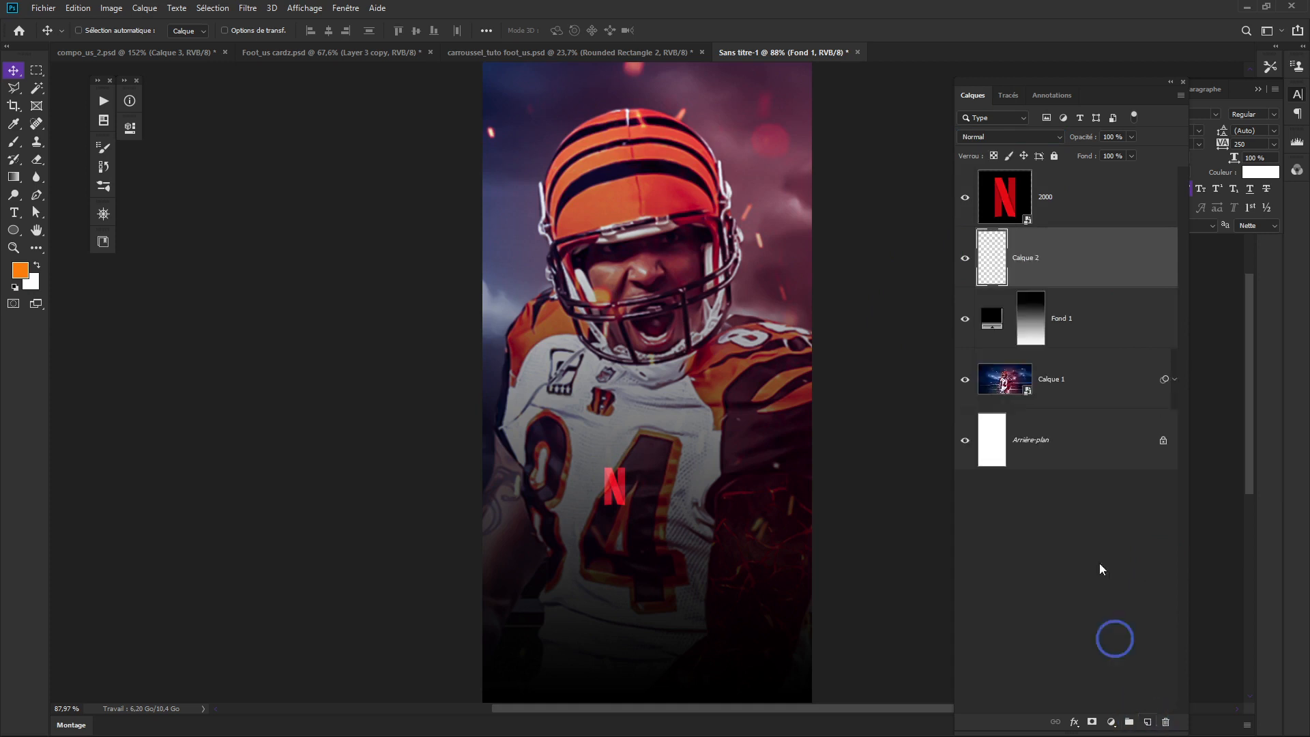
{"action": "key", "text": "b"}
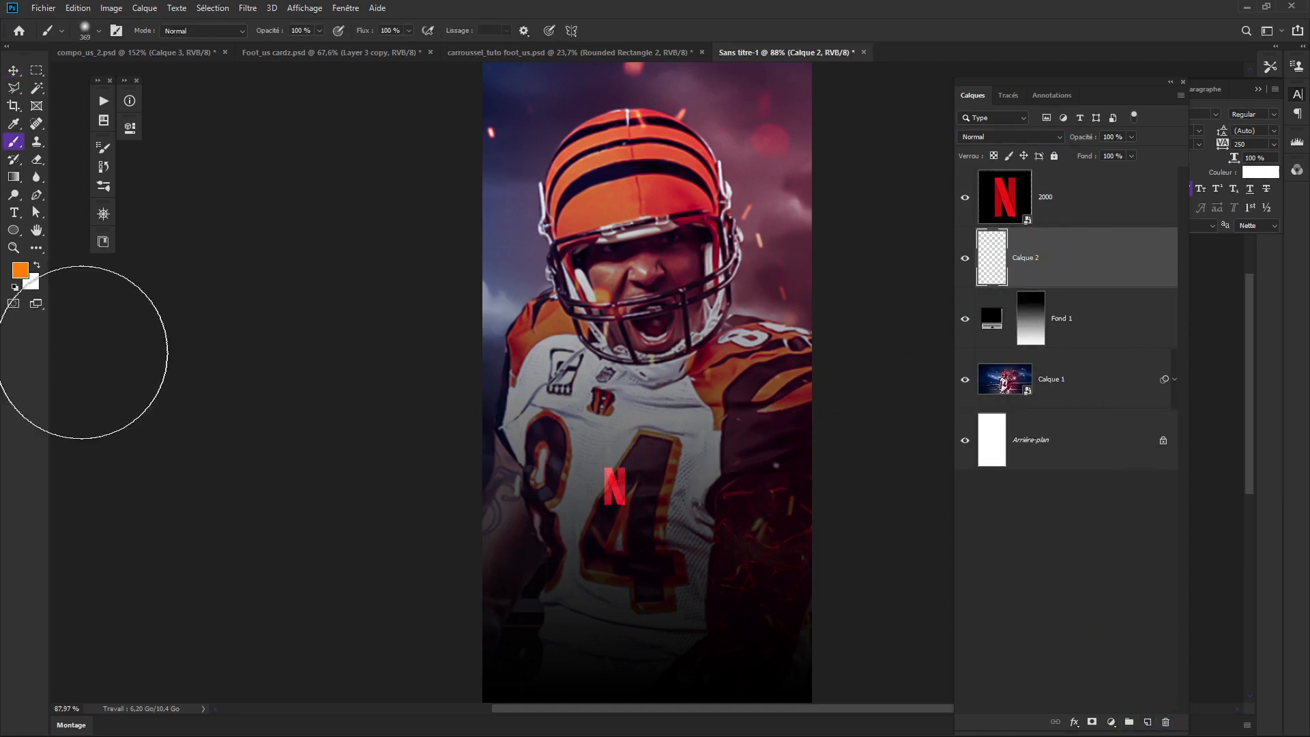
{"action": "left_click", "coordinate": [15, 287]}
{"action": "mouse_move", "coordinate": [610, 515]}
{"action": "left_mouse_down"}
{"action": "mouse_move", "coordinate": [535, 515]}
{"action": "mouse_move", "coordinate": [649, 503]}
{"action": "left_mouse_up"}
{"action": "left_click", "coordinate": [615, 485]}
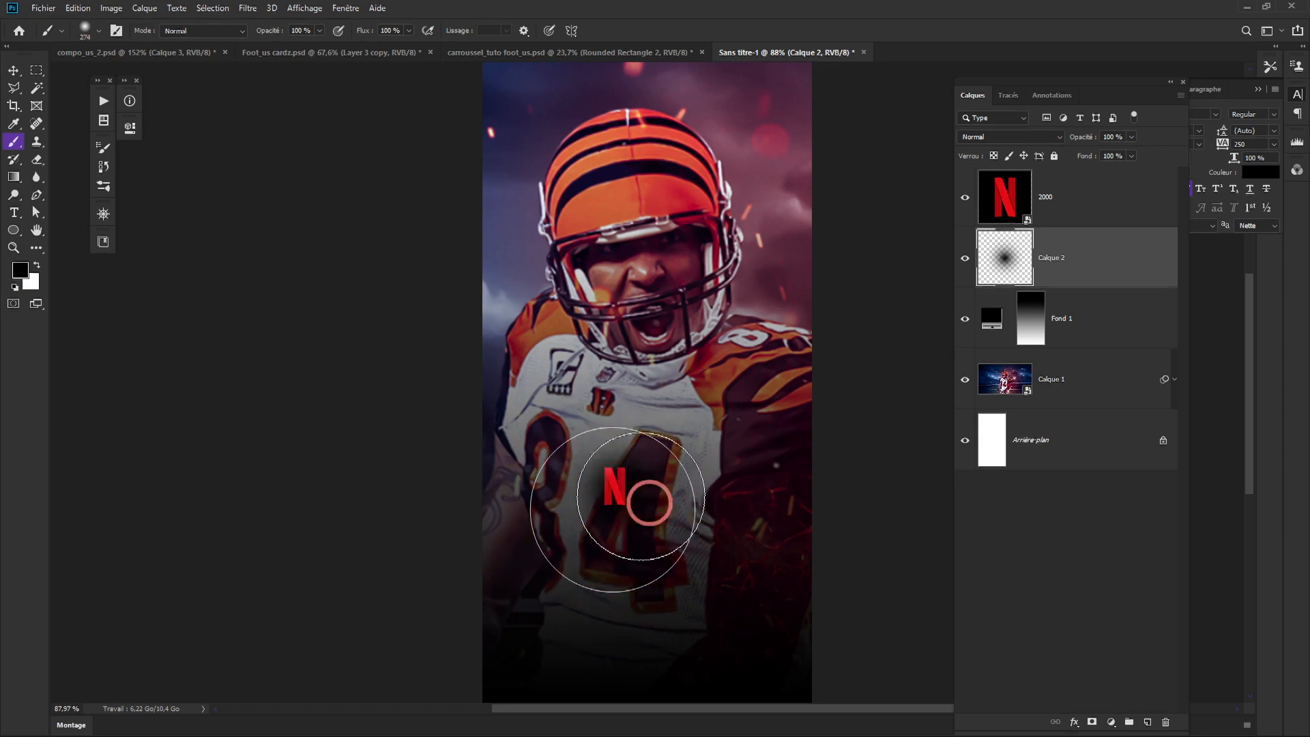
Set the black glow layer's blending mode to Lumière tamisée and dab more black beside the N logo.
{"action": "left_click", "coordinate": [1022, 136]}
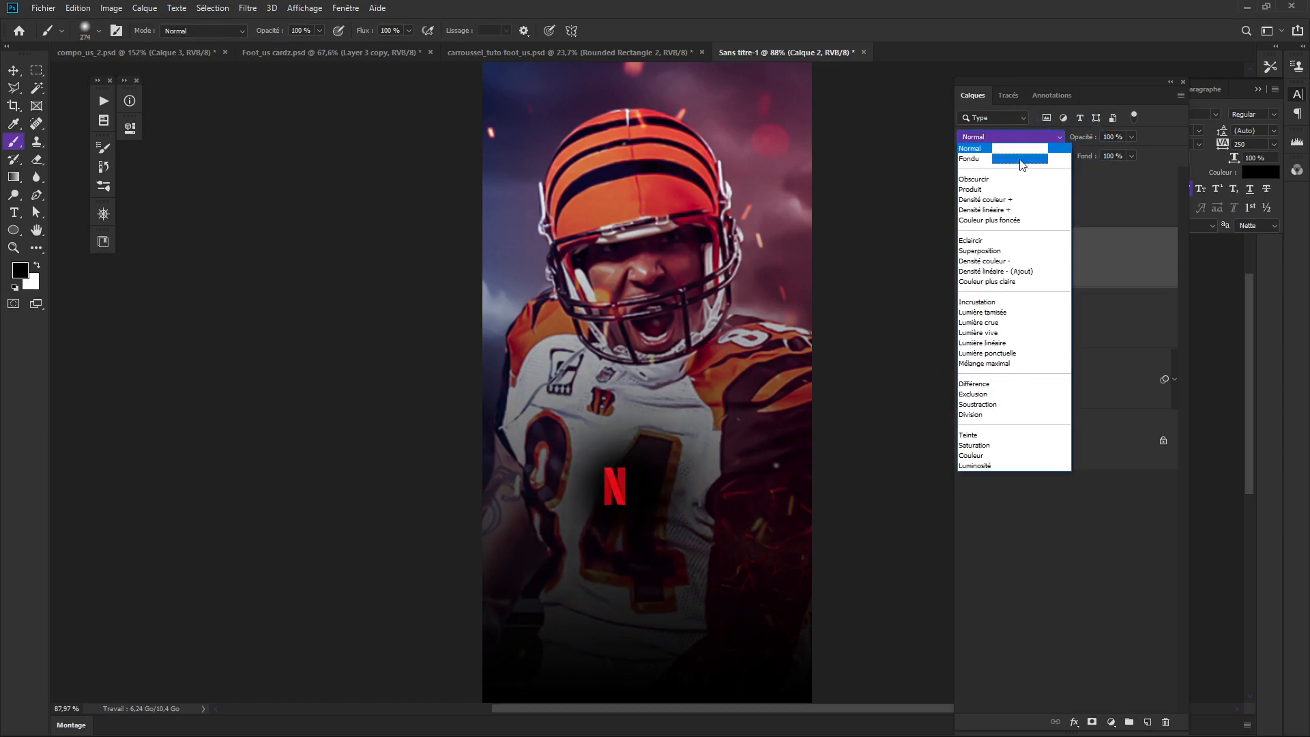
{"action": "left_click", "coordinate": [982, 311]}
{"action": "left_click", "coordinate": [637, 468]}
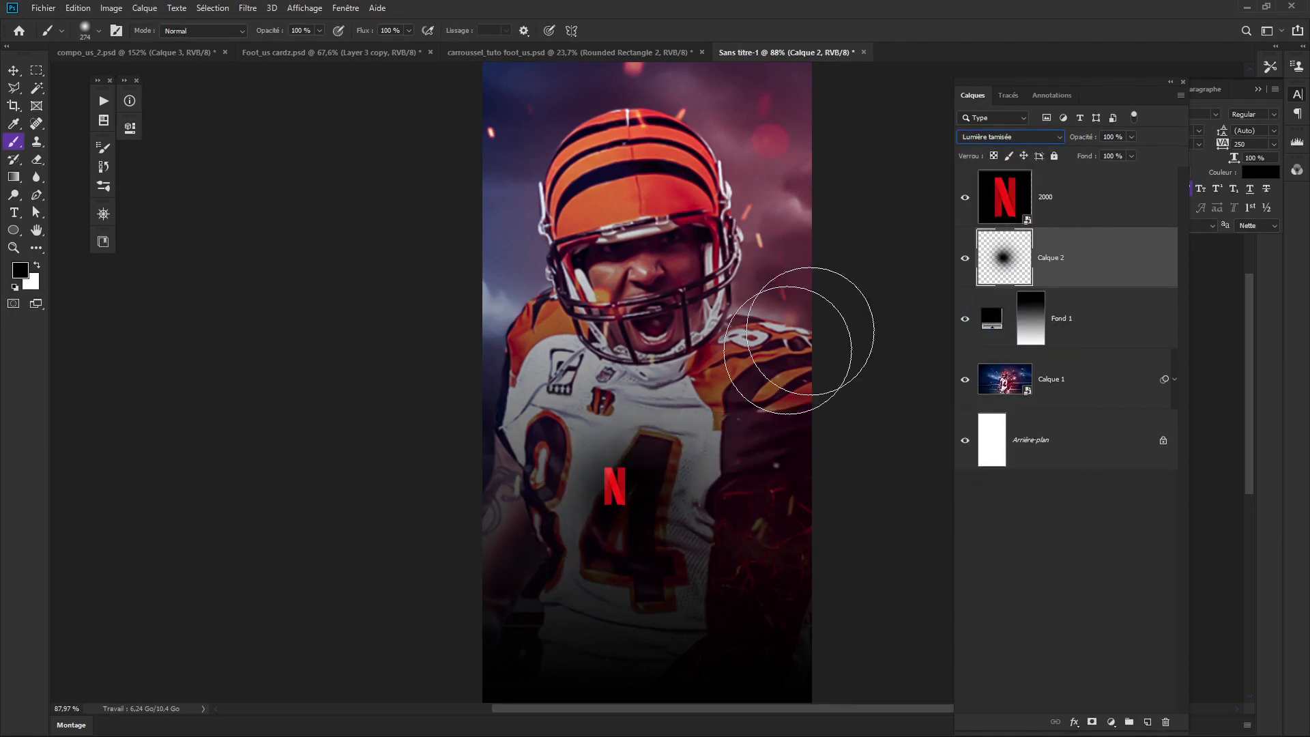
Add the text FILM to the right of the N logo, above the logo layer, and colour it white (ffffff).
{"action": "left_click", "coordinate": [1078, 205]}
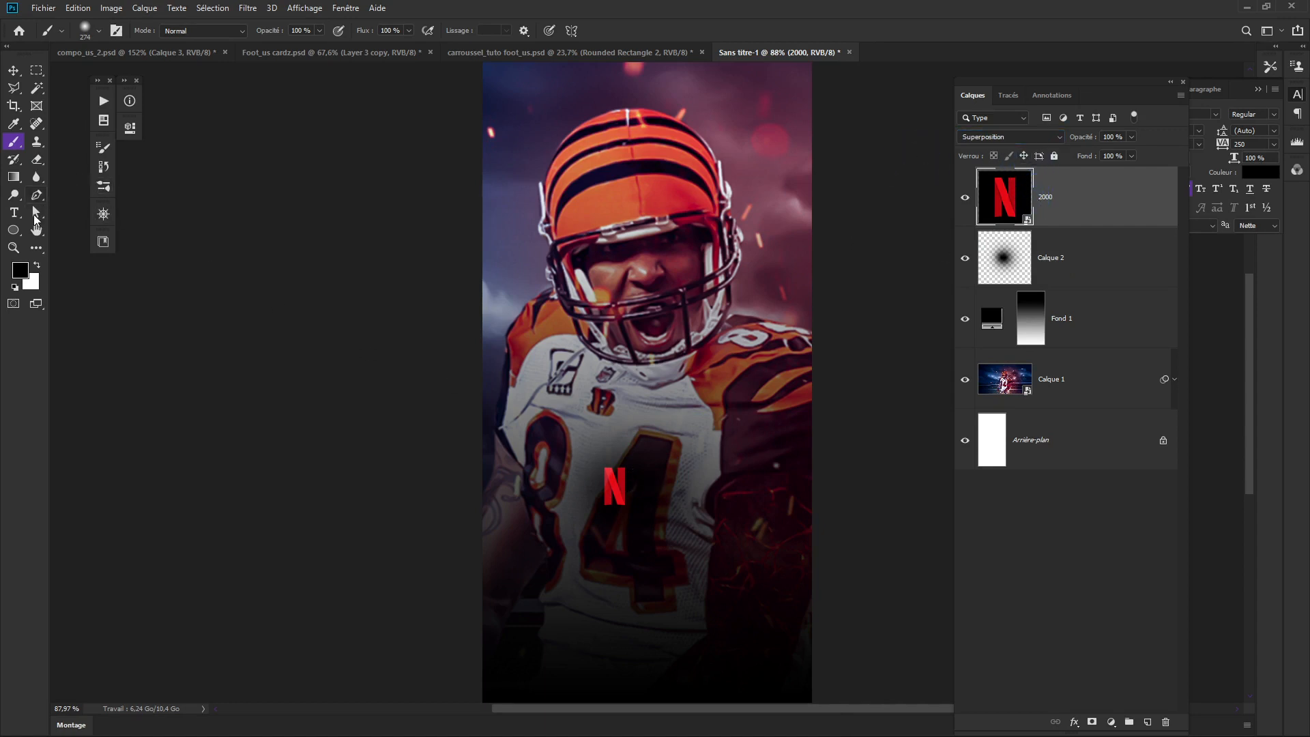
{"action": "key", "text": "t"}
{"action": "left_click", "coordinate": [653, 489]}
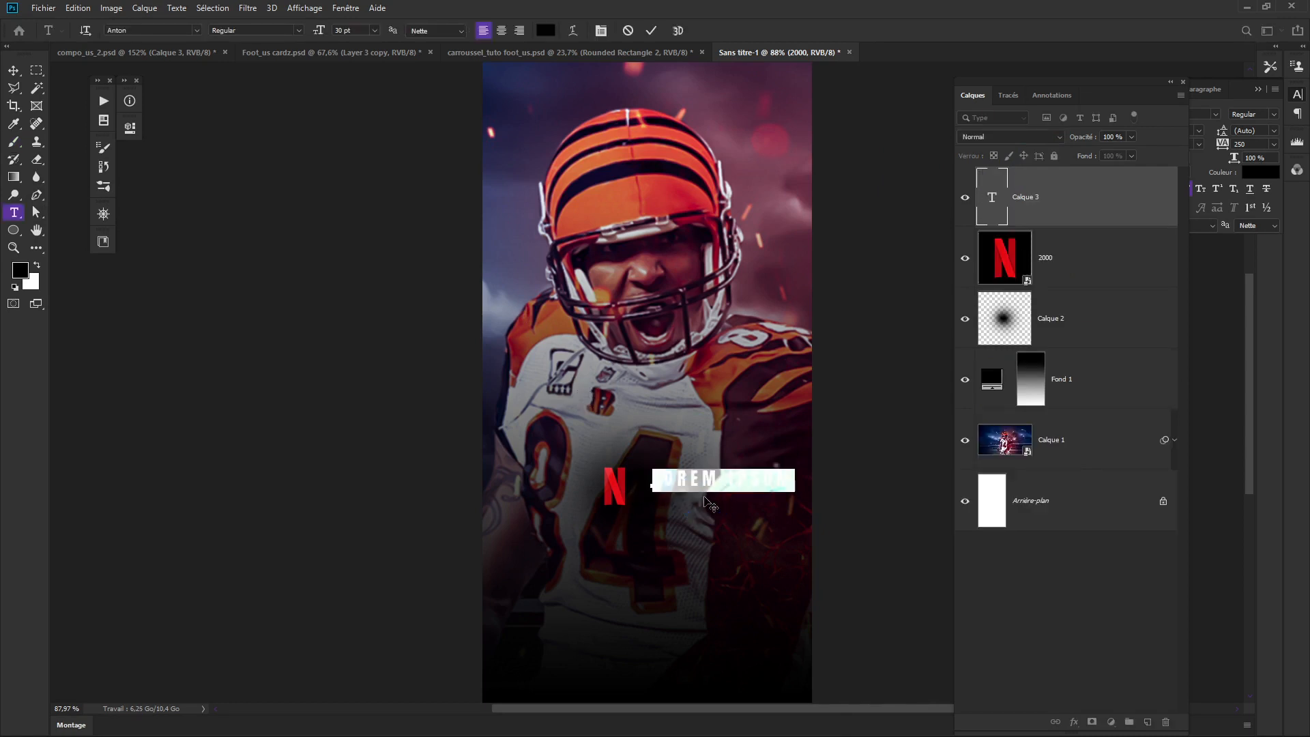
{"action": "key", "text": "BackSpace"}
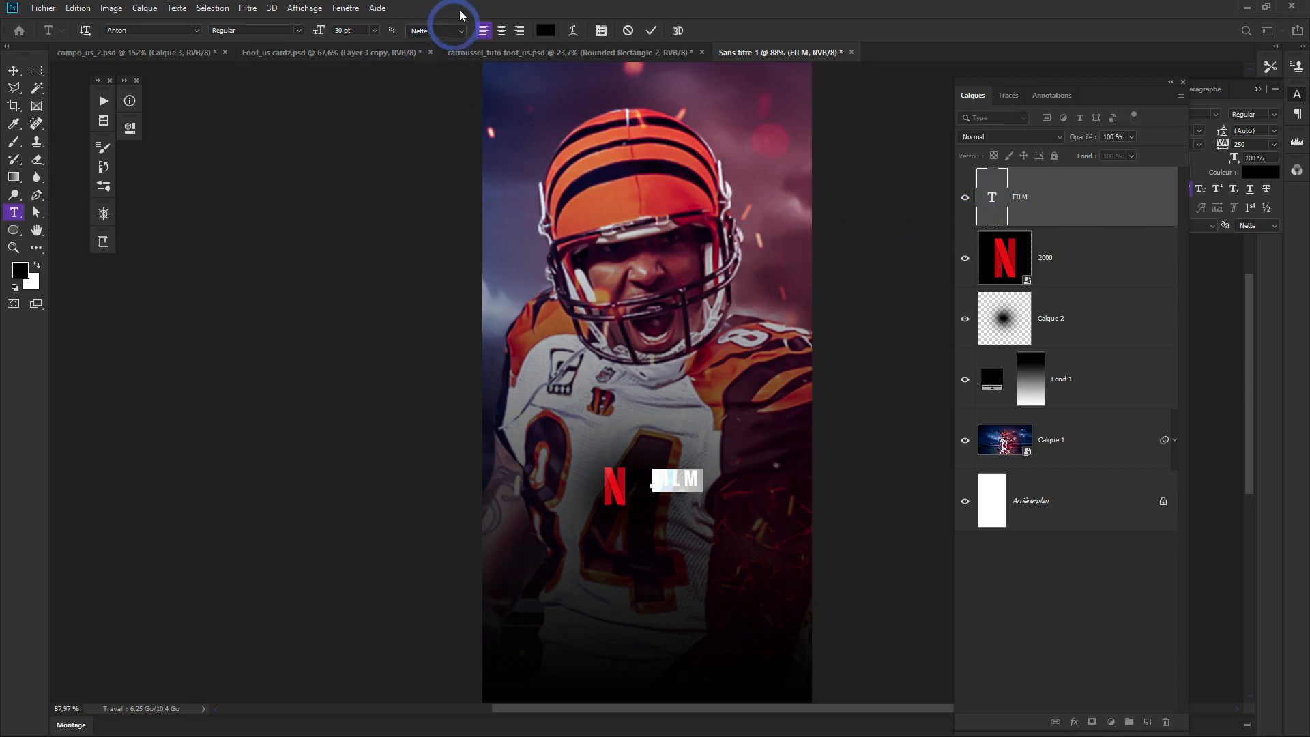
{"action": "left_click", "coordinate": [546, 30]}
{"action": "left_click_drag", "start_coordinate": [690, 233], "coordinate": [659, 222]}
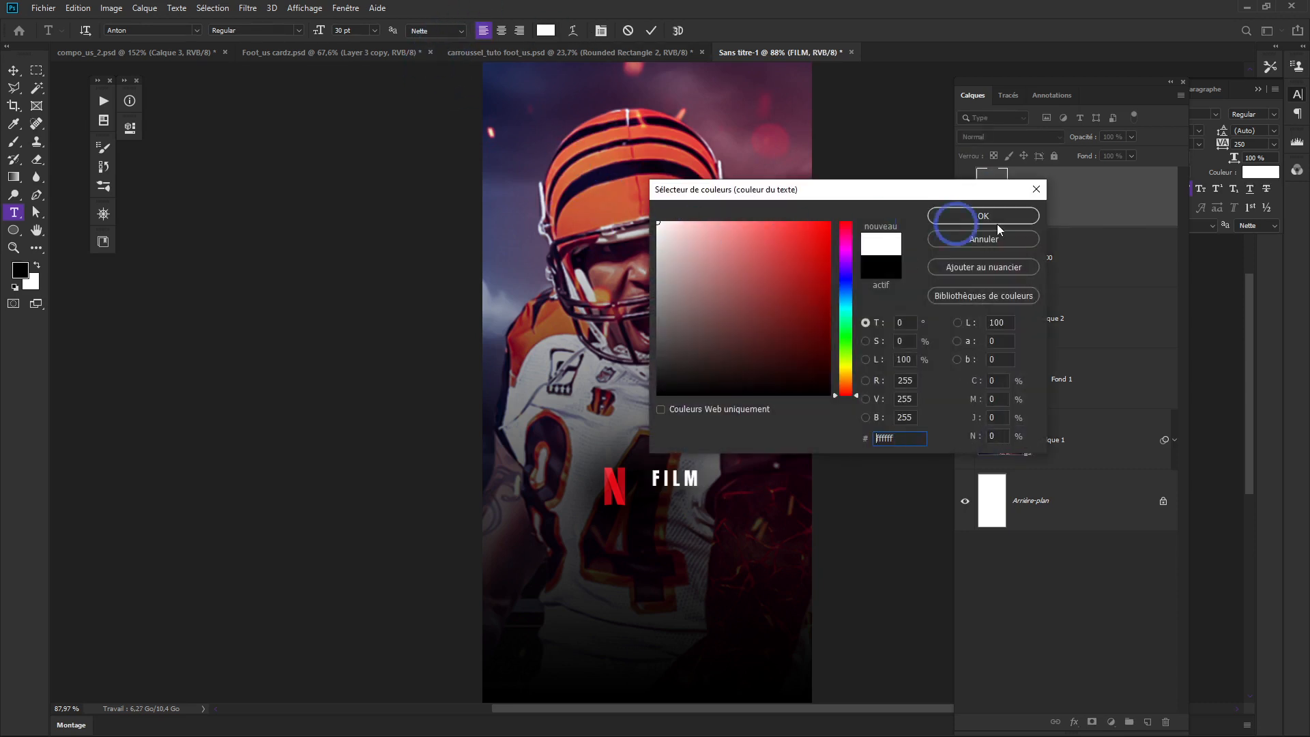
{"action": "left_click", "coordinate": [1008, 216]}
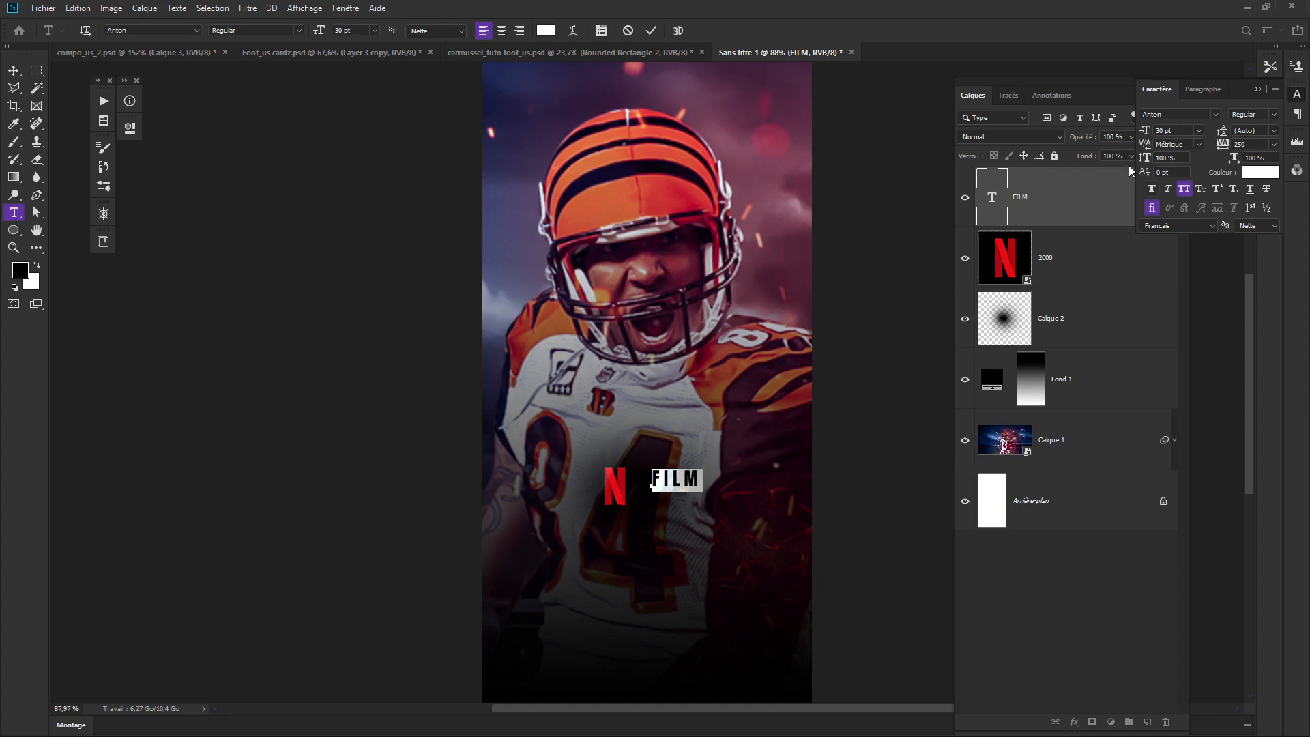
{"action": "left_click", "coordinate": [782, 410]}
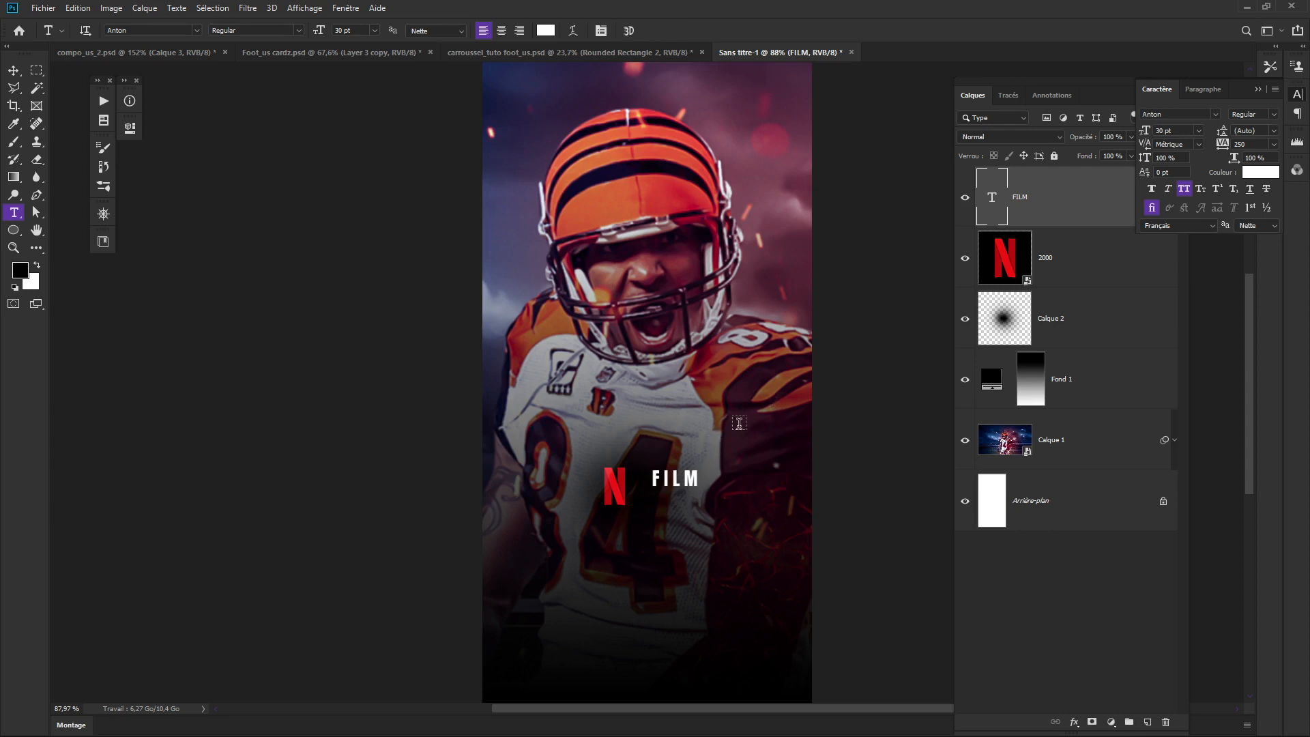
Move the FILM text closer to the N logo and align it vertically with the logo's centre.
{"action": "key", "text": "v"}
{"action": "left_click_drag", "start_coordinate": [675, 478], "coordinate": [664, 483]}
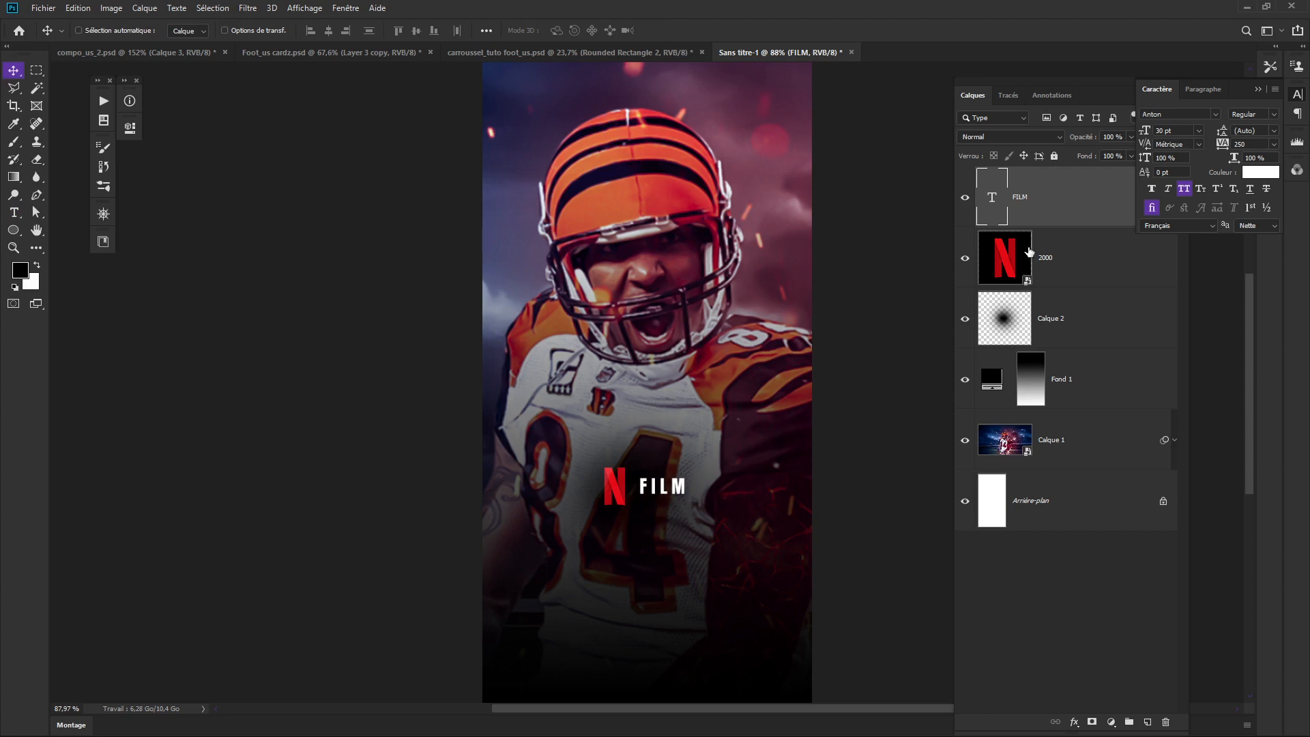
{"action": "left_click_drag", "start_coordinate": [658, 494], "coordinate": [657, 492]}
Scale the N logo down to about 15.7% so its size suits the FILM text.
{"action": "left_click", "coordinate": [1084, 257]}
{"action": "key", "text": "ctrl+t"}
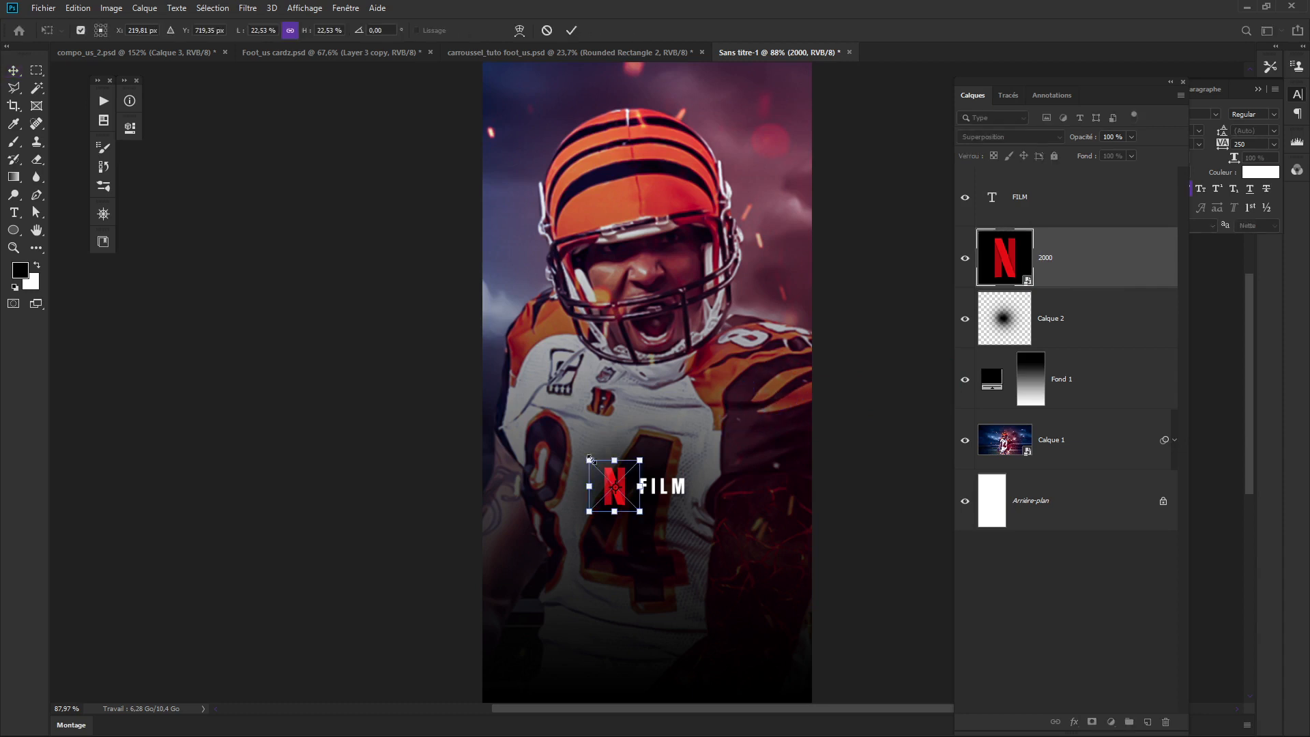
{"action": "left_click_drag", "start_coordinate": [587, 460], "coordinate": [594, 466]}
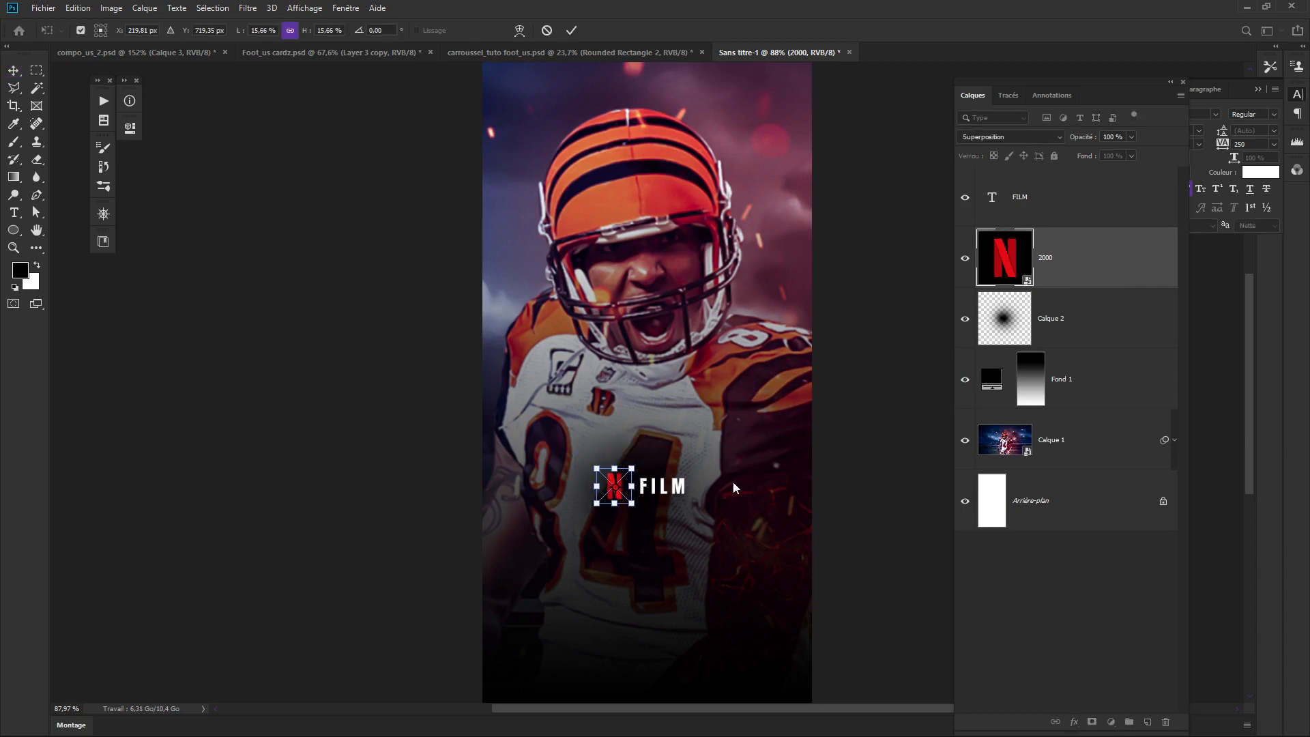
{"action": "key", "text": "Return"}
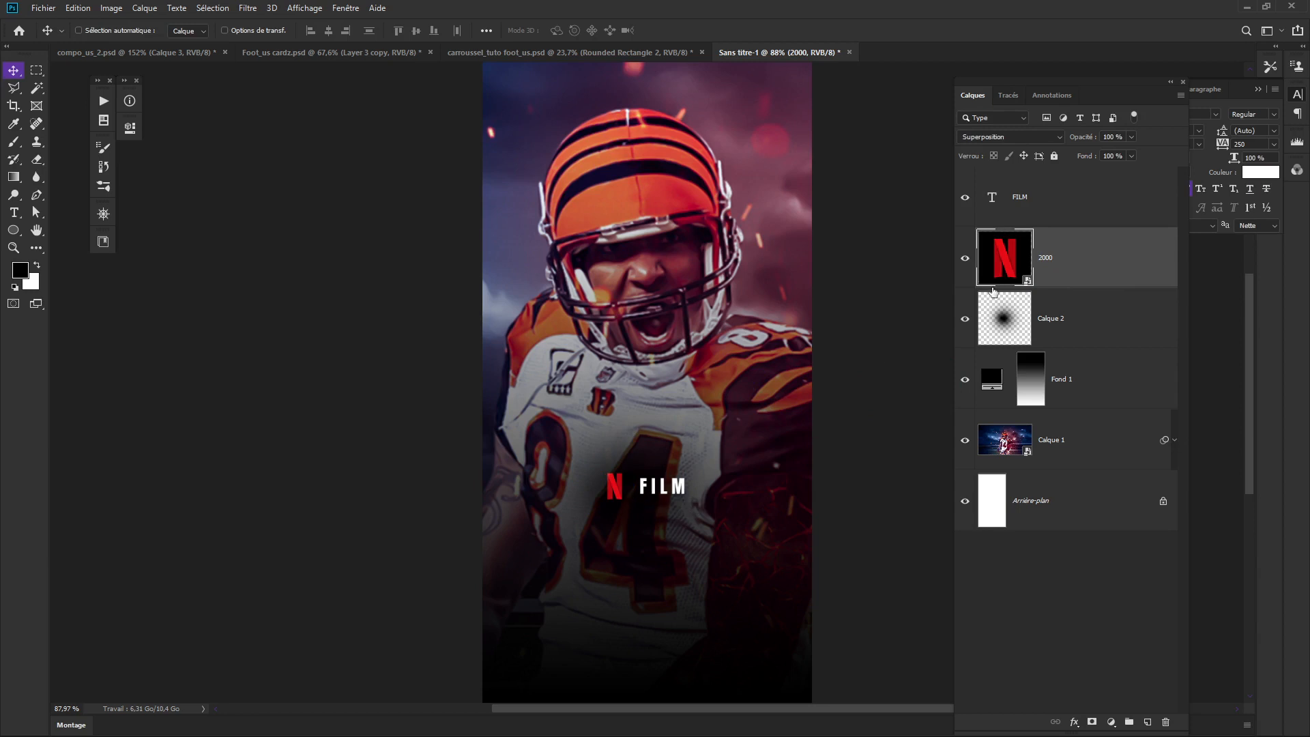
Soften the black glow layer behind the logo with a Gaussian blur of 47 pixels.
{"action": "left_click", "coordinate": [966, 318]}
{"action": "left_click", "coordinate": [965, 319]}
{"action": "left_click", "coordinate": [993, 320]}
{"action": "left_click", "coordinate": [248, 8]}
{"action": "left_click", "coordinate": [287, 201]}
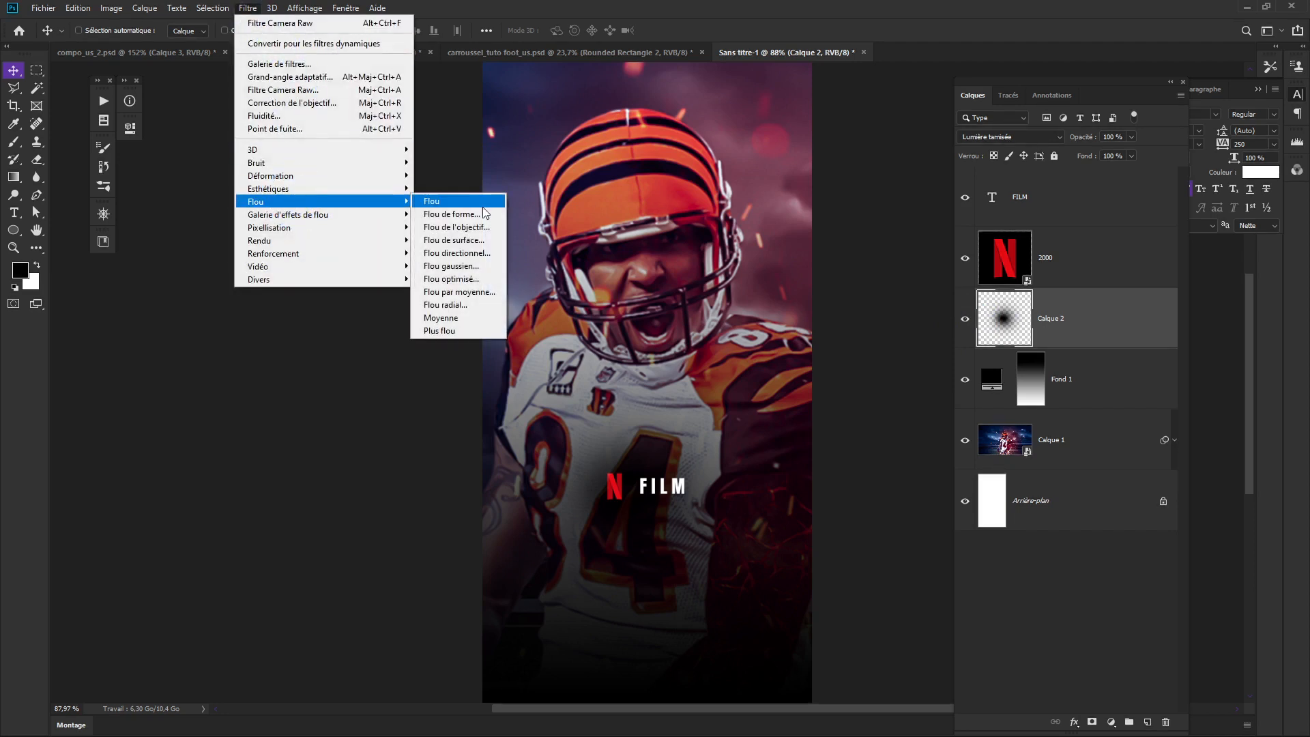
{"action": "left_click", "coordinate": [450, 266]}
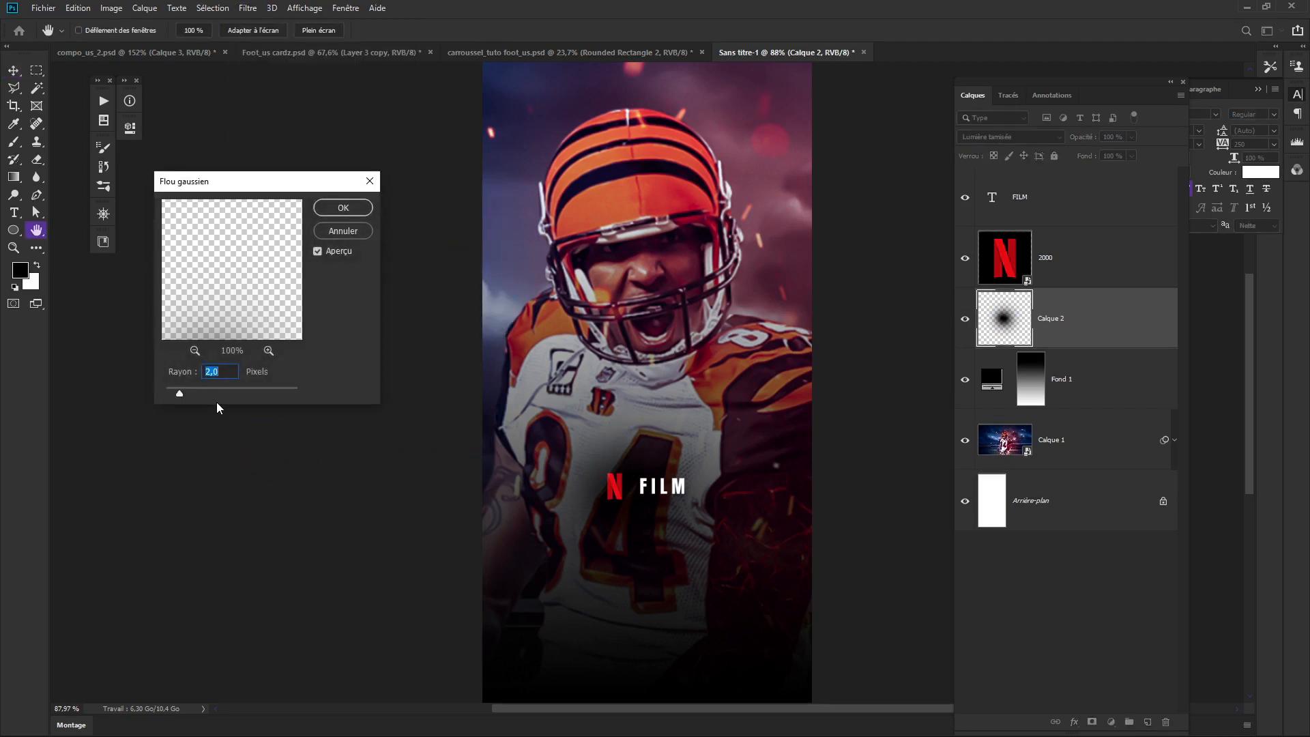
{"action": "left_click_drag", "start_coordinate": [180, 393], "coordinate": [236, 394]}
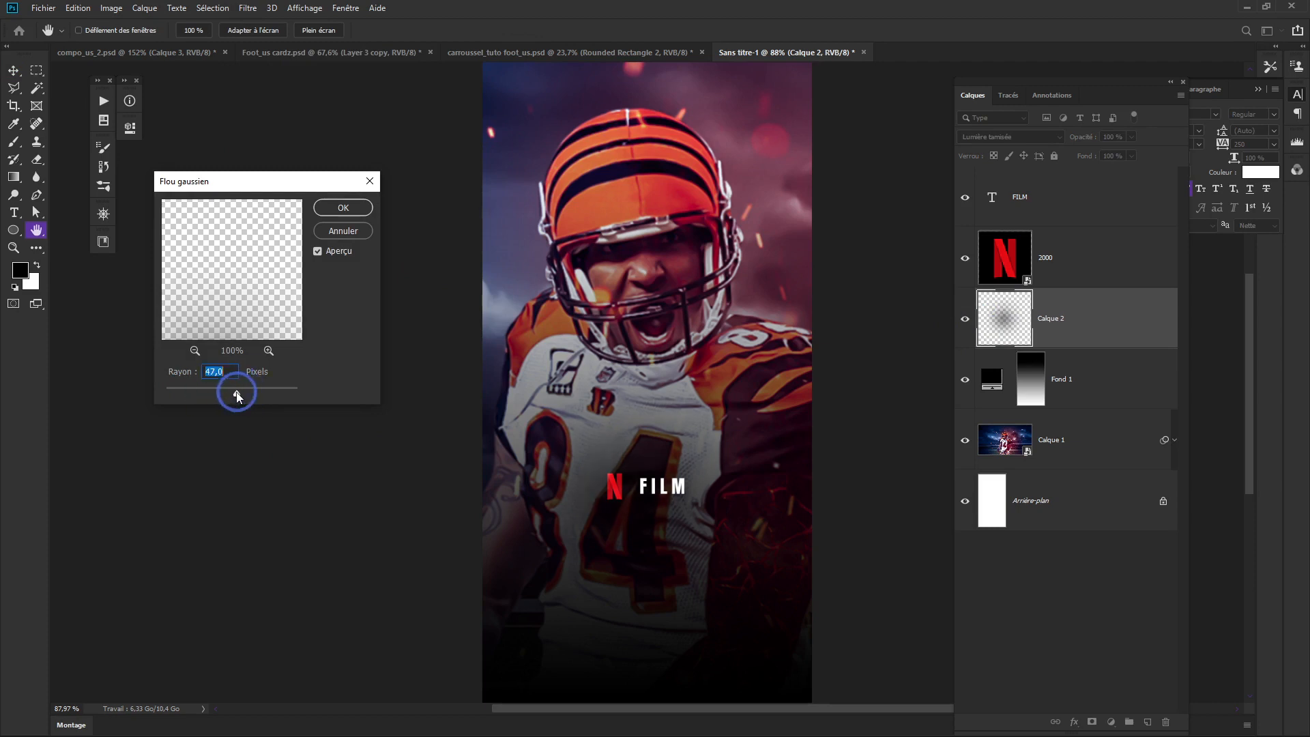
{"action": "left_click", "coordinate": [344, 206]}
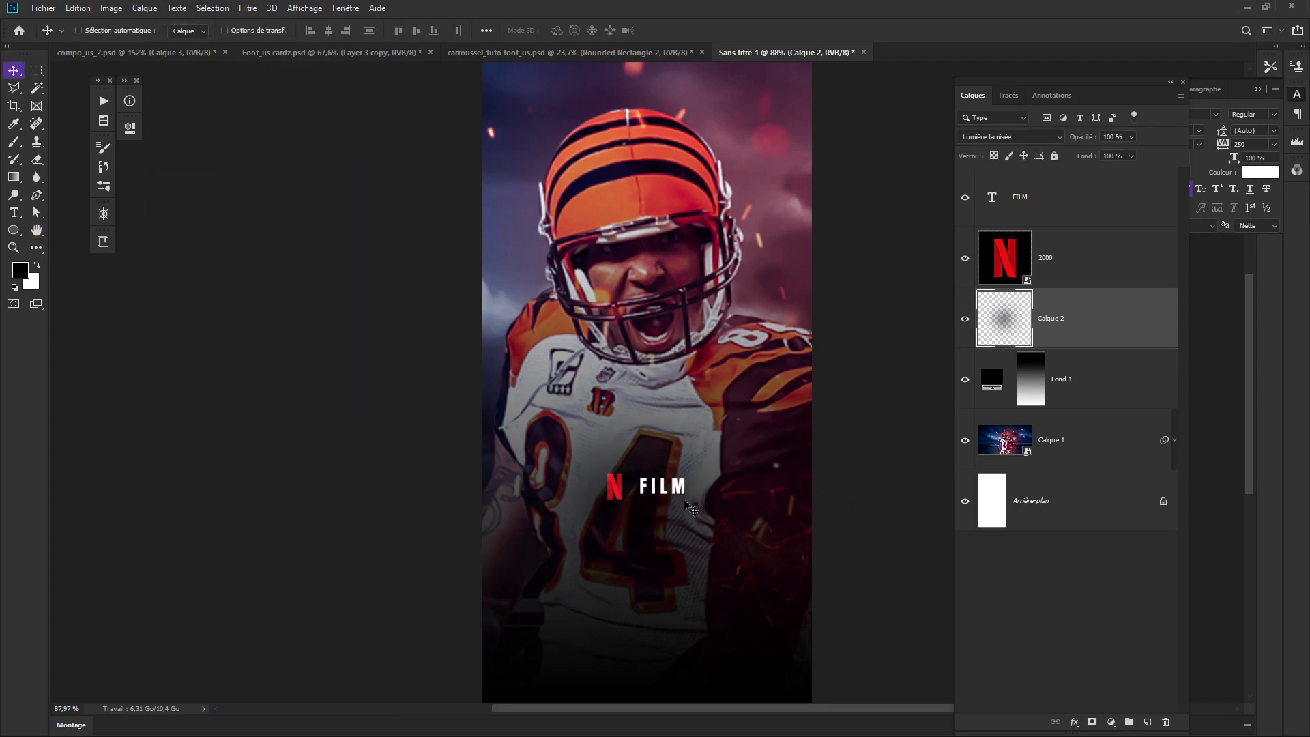
Duplicate the Fond 1 black fill layer and change the copy's colour to bright blue (159cf1).
{"action": "scroll", "coordinate": [708, 498], "scroll_direction": "down", "scroll_amount": 3}
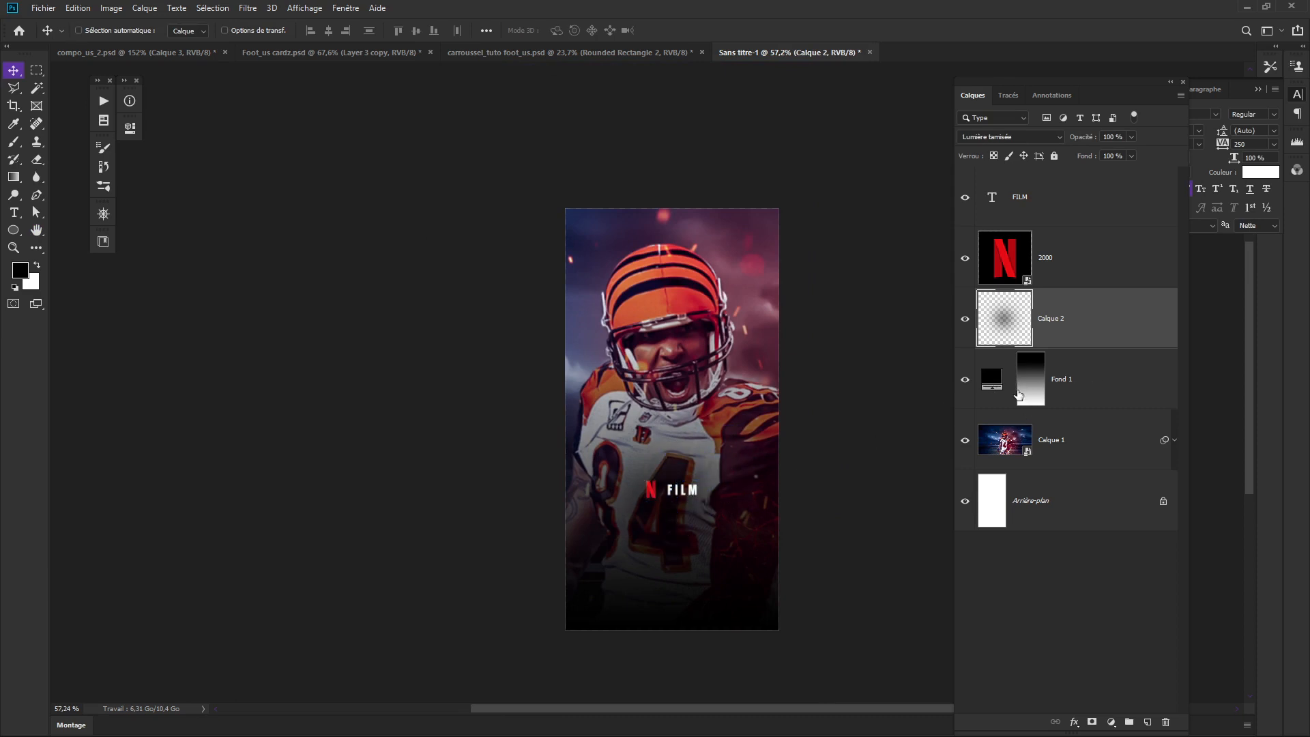
{"action": "left_click", "coordinate": [993, 380]}
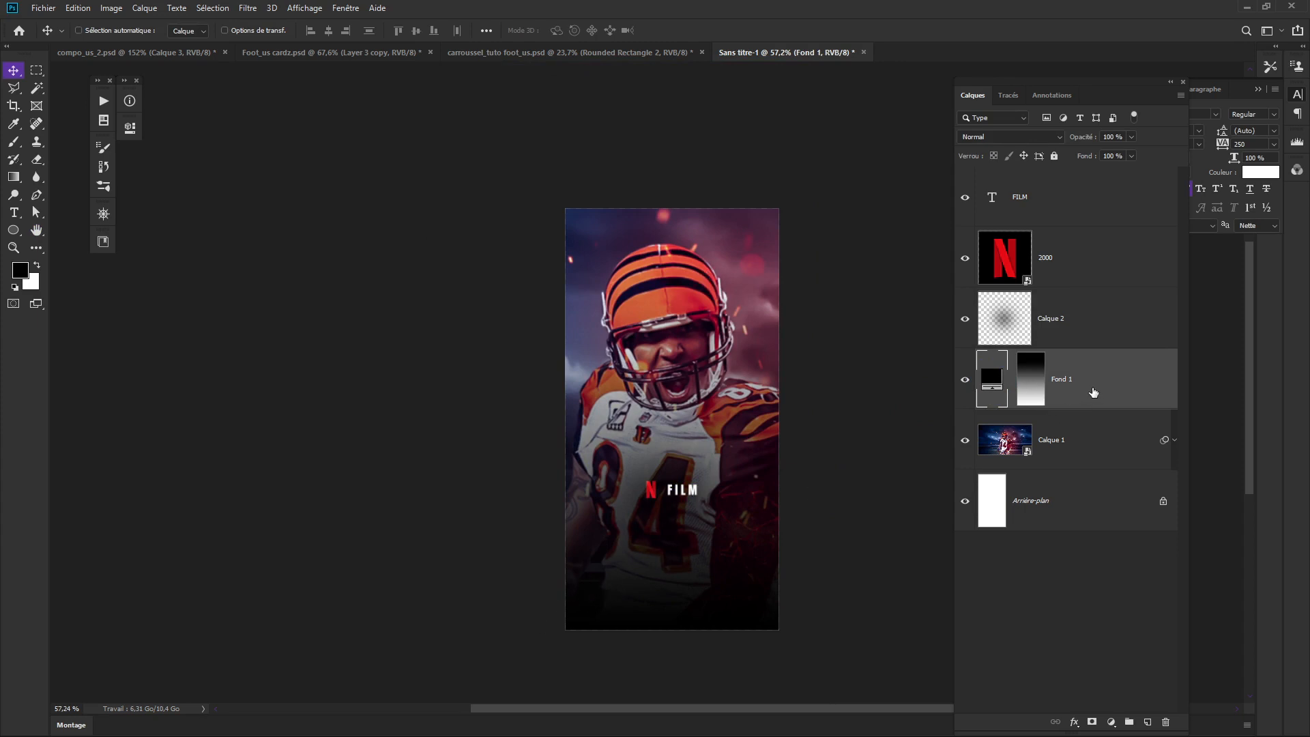
{"action": "key", "text": "ctrl+j"}
{"action": "left_click", "coordinate": [997, 382]}
{"action": "double_click", "coordinate": [996, 382]}
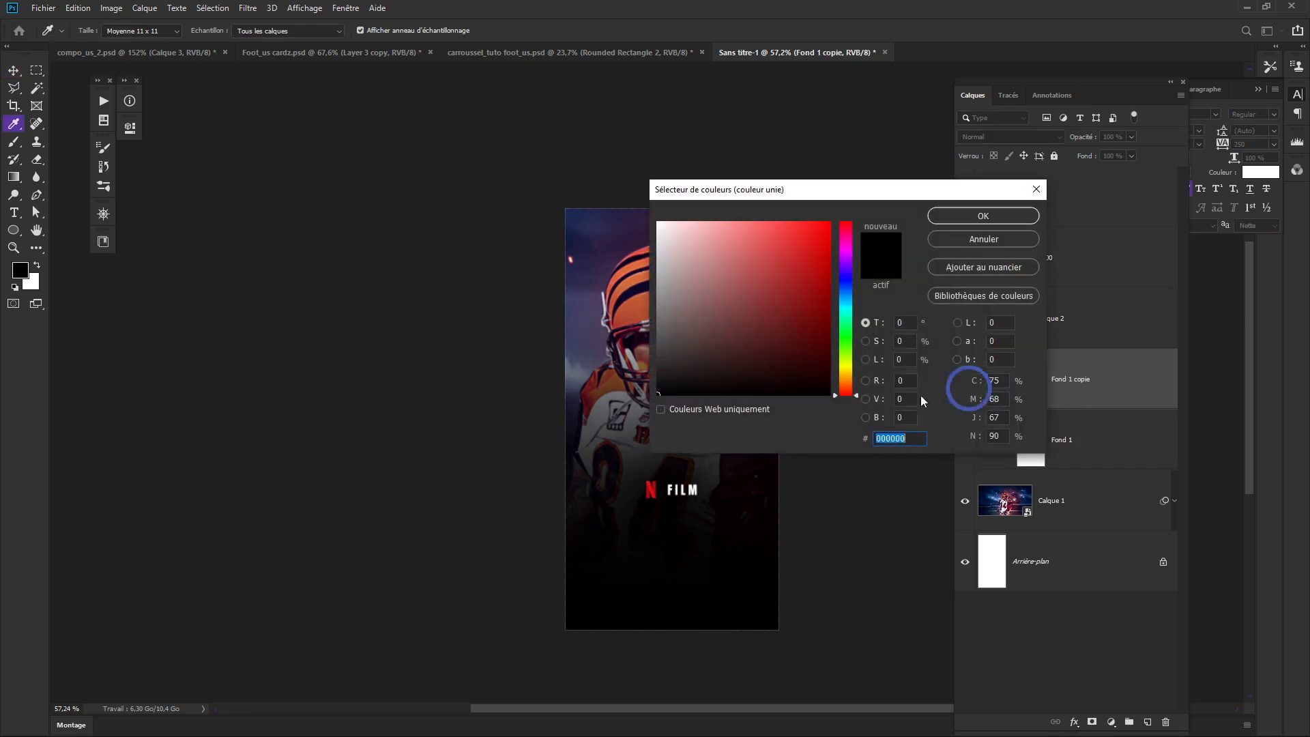
{"action": "left_click", "coordinate": [844, 297]}
{"action": "left_click", "coordinate": [823, 249]}
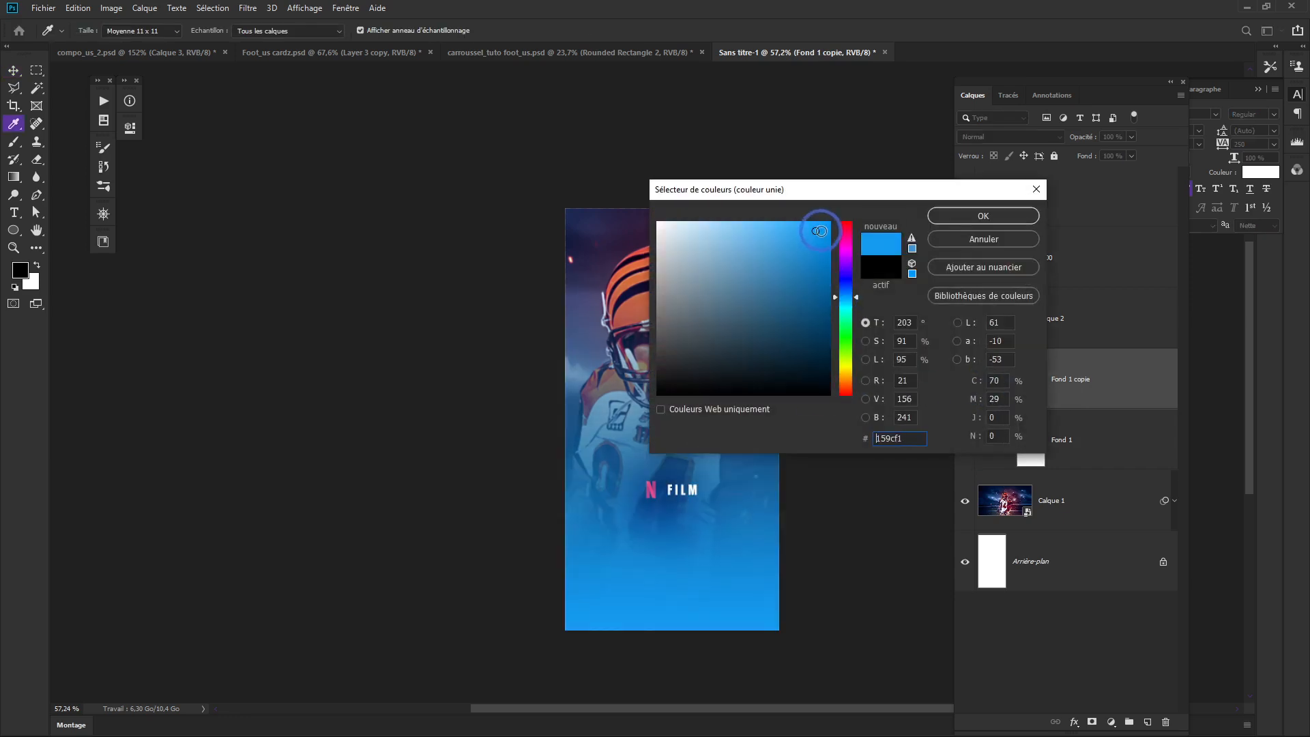
{"action": "left_click", "coordinate": [983, 216]}
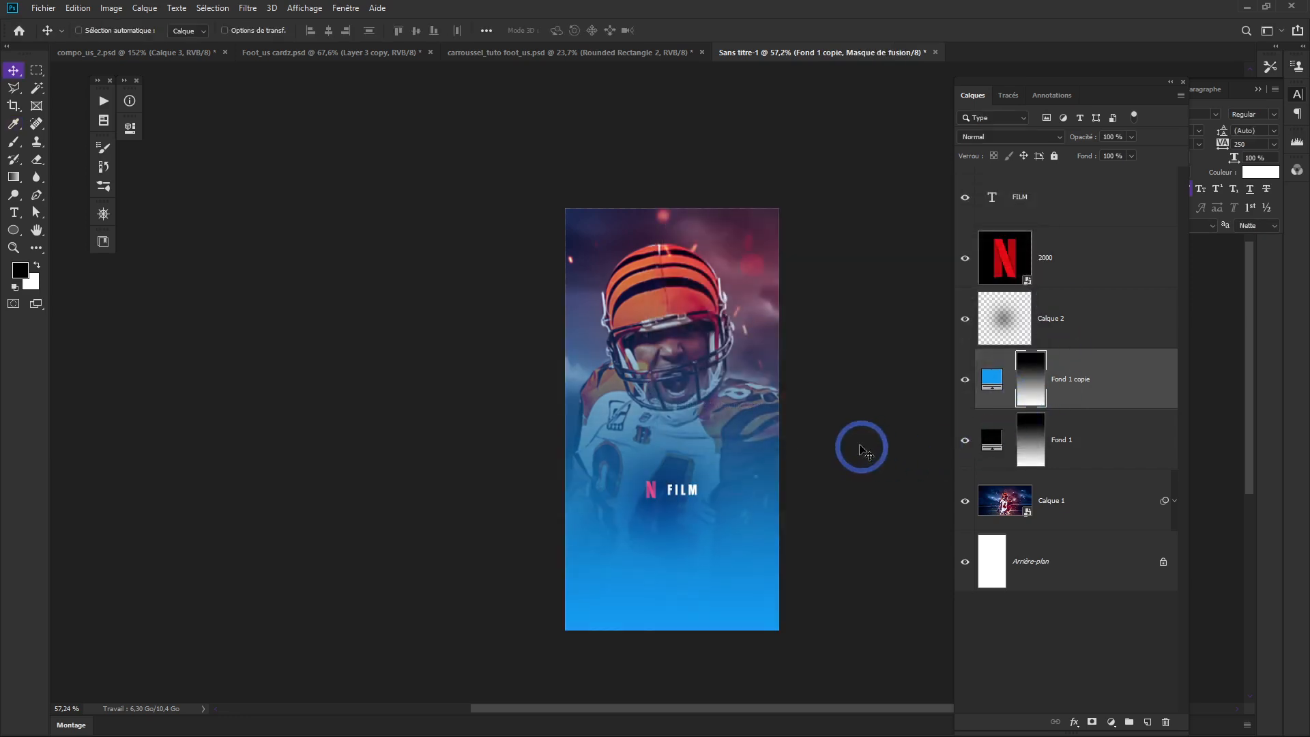
Fill the blue layer's mask with black, then paint white with a large soft brush over the poster's lower-left area.
{"action": "key", "text": "alt+BackSpace"}
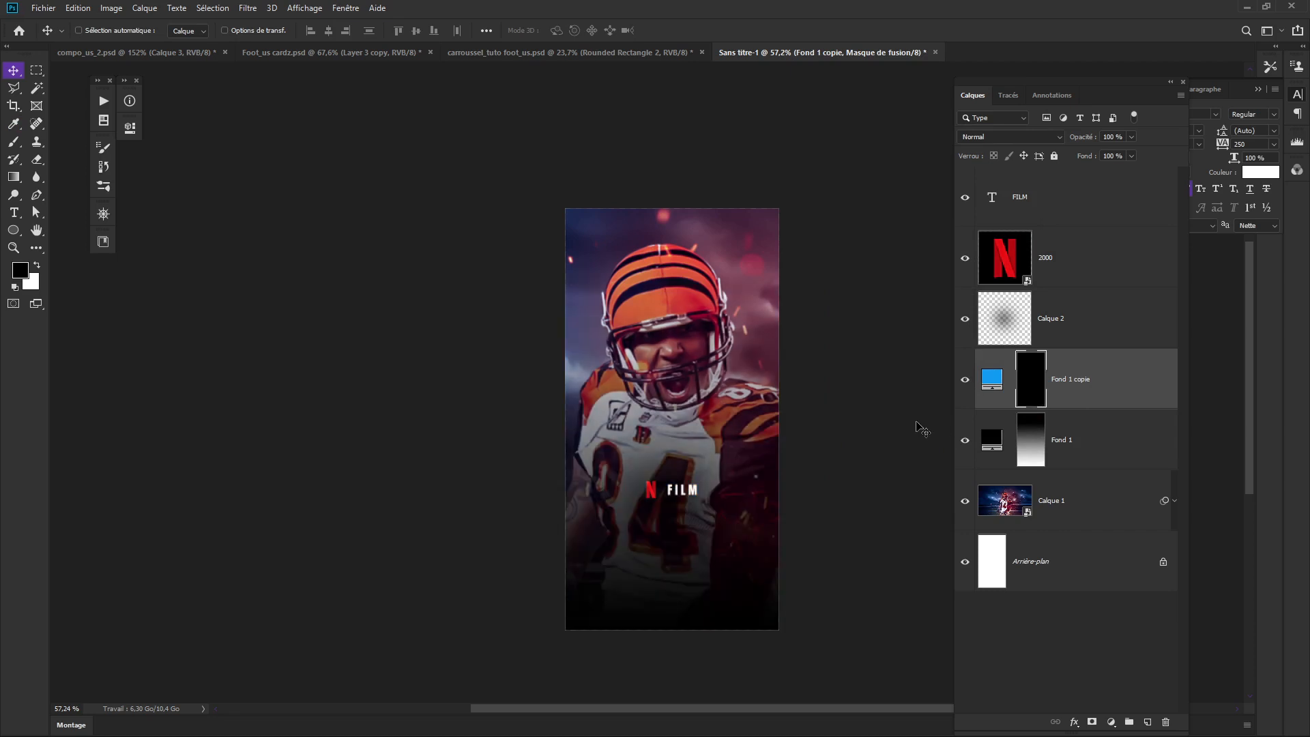
{"action": "key", "text": "b"}
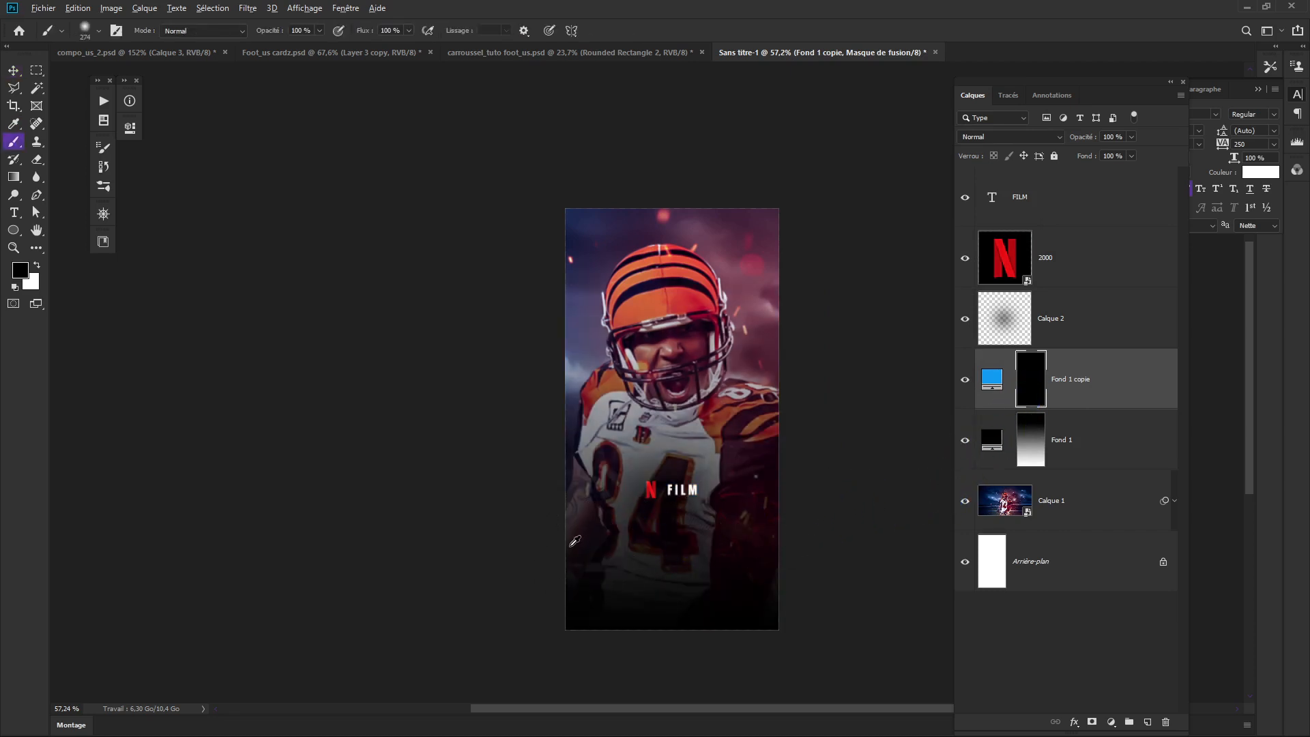
{"action": "left_click", "coordinate": [37, 265]}
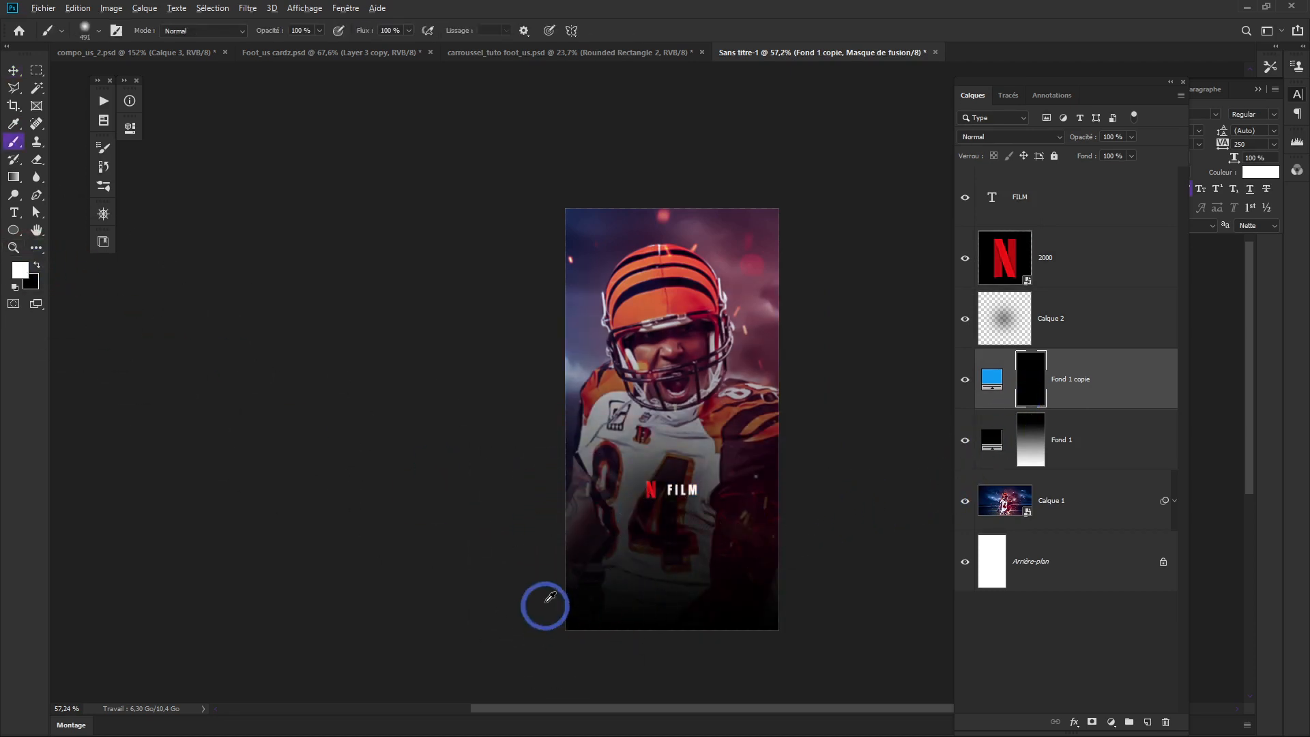
{"action": "mouse_move", "coordinate": [596, 558]}
{"action": "left_mouse_down"}
{"action": "mouse_move", "coordinate": [663, 569]}
{"action": "mouse_move", "coordinate": [615, 560]}
{"action": "mouse_move", "coordinate": [646, 563]}
{"action": "left_mouse_up"}
{"action": "left_click", "coordinate": [571, 561]}
{"action": "left_click", "coordinate": [585, 546]}
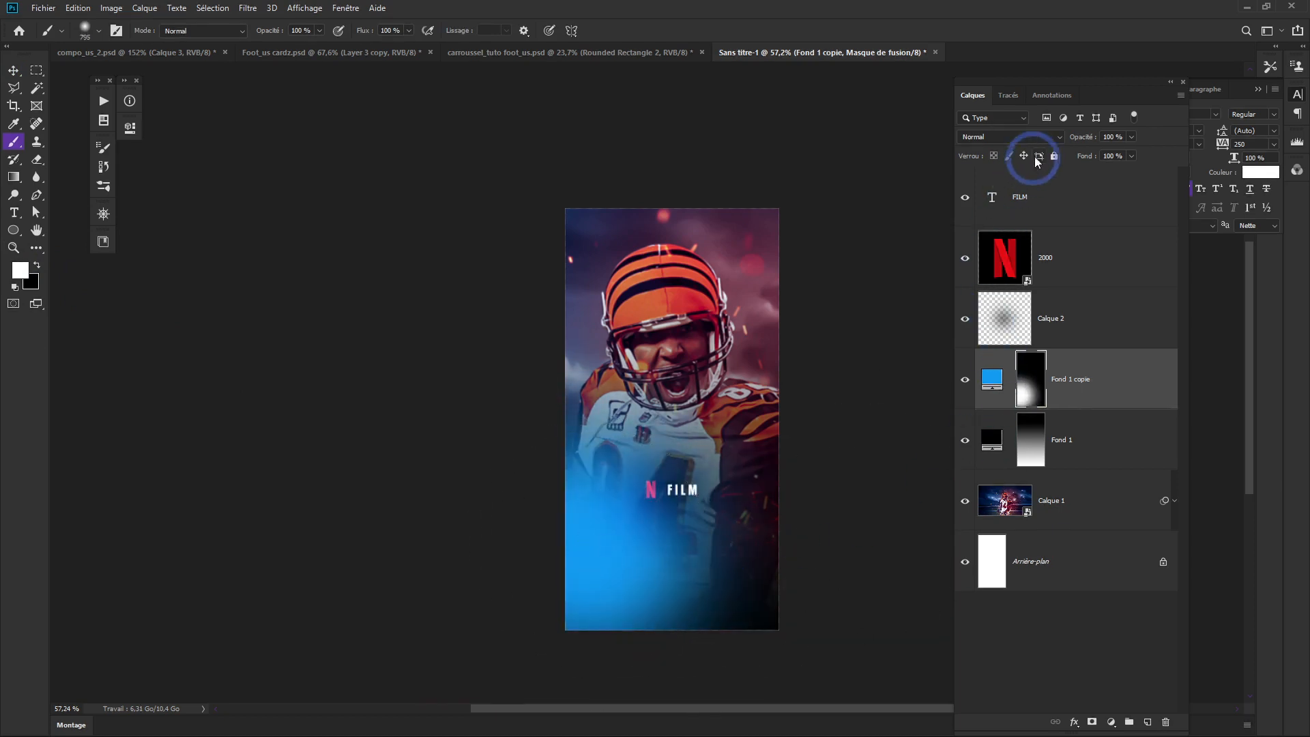
Set the blue fill layer's blending mode to Incrustation, compare the poster with and without it, and lower its opacity to 51%.
{"action": "left_click", "coordinate": [1029, 138]}
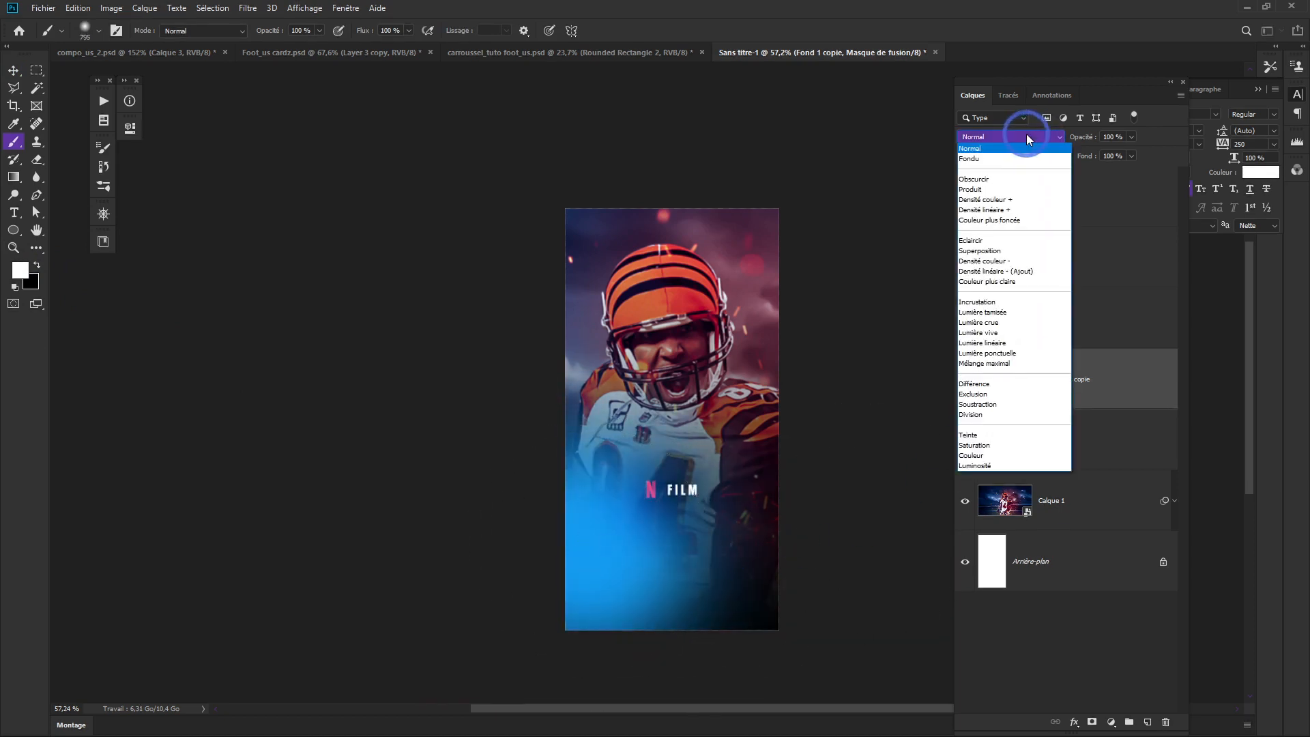
{"action": "left_click", "coordinate": [992, 303]}
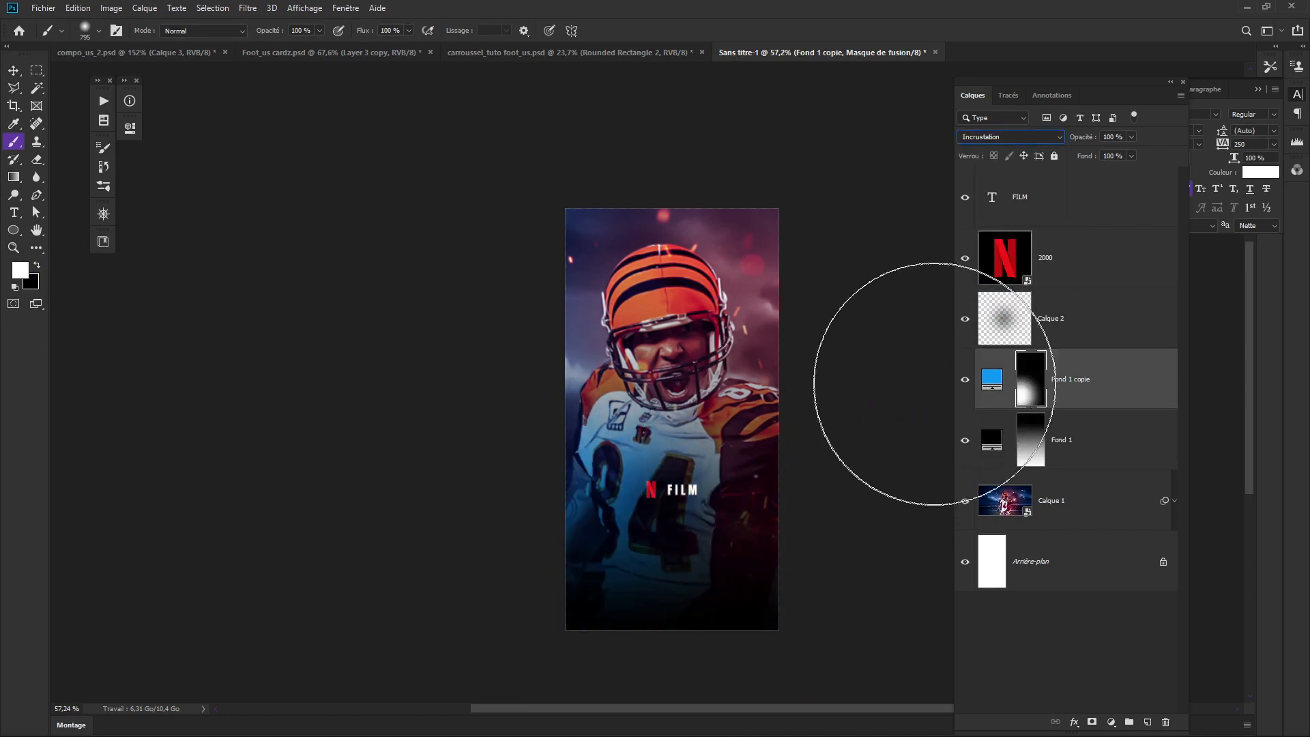
{"action": "left_click", "coordinate": [964, 379]}
{"action": "left_click", "coordinate": [964, 380]}
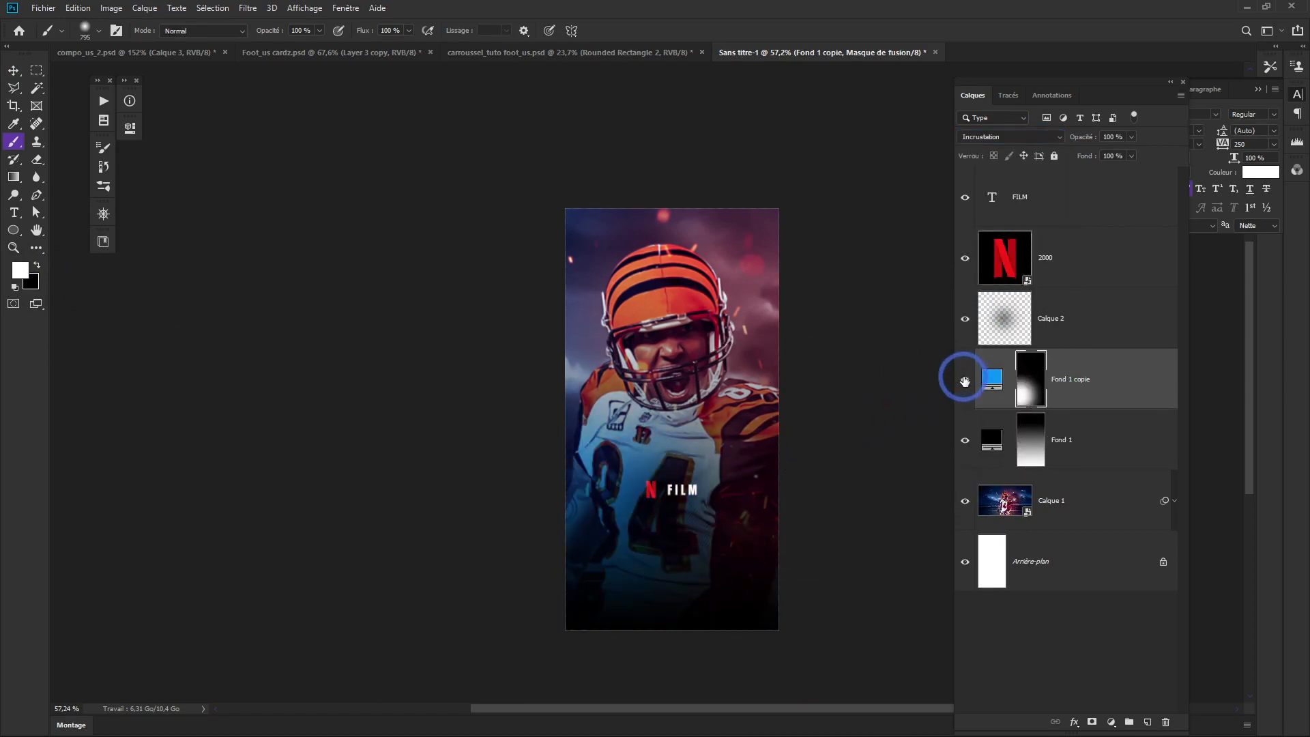
{"action": "left_click", "coordinate": [964, 381]}
{"action": "left_click", "coordinate": [963, 380]}
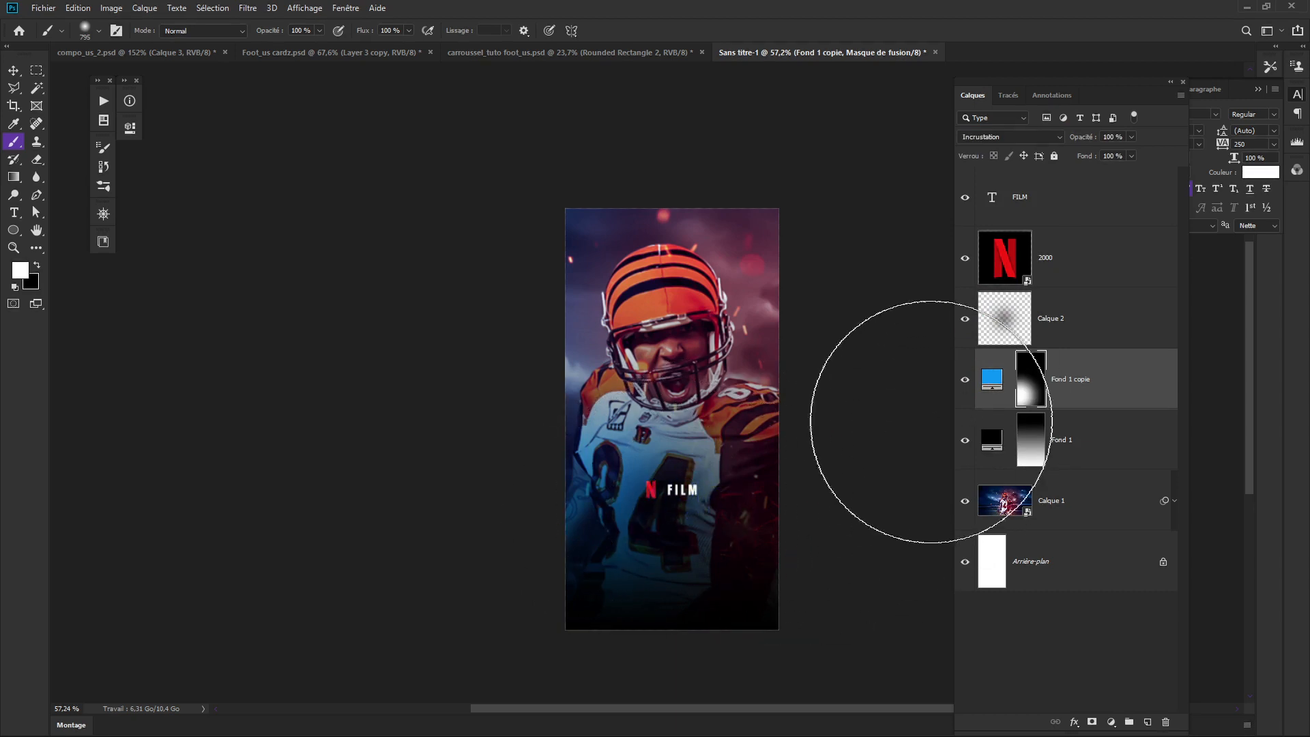
{"action": "left_click", "coordinate": [992, 379]}
{"action": "left_click_drag", "start_coordinate": [1084, 138], "coordinate": [1055, 142]}
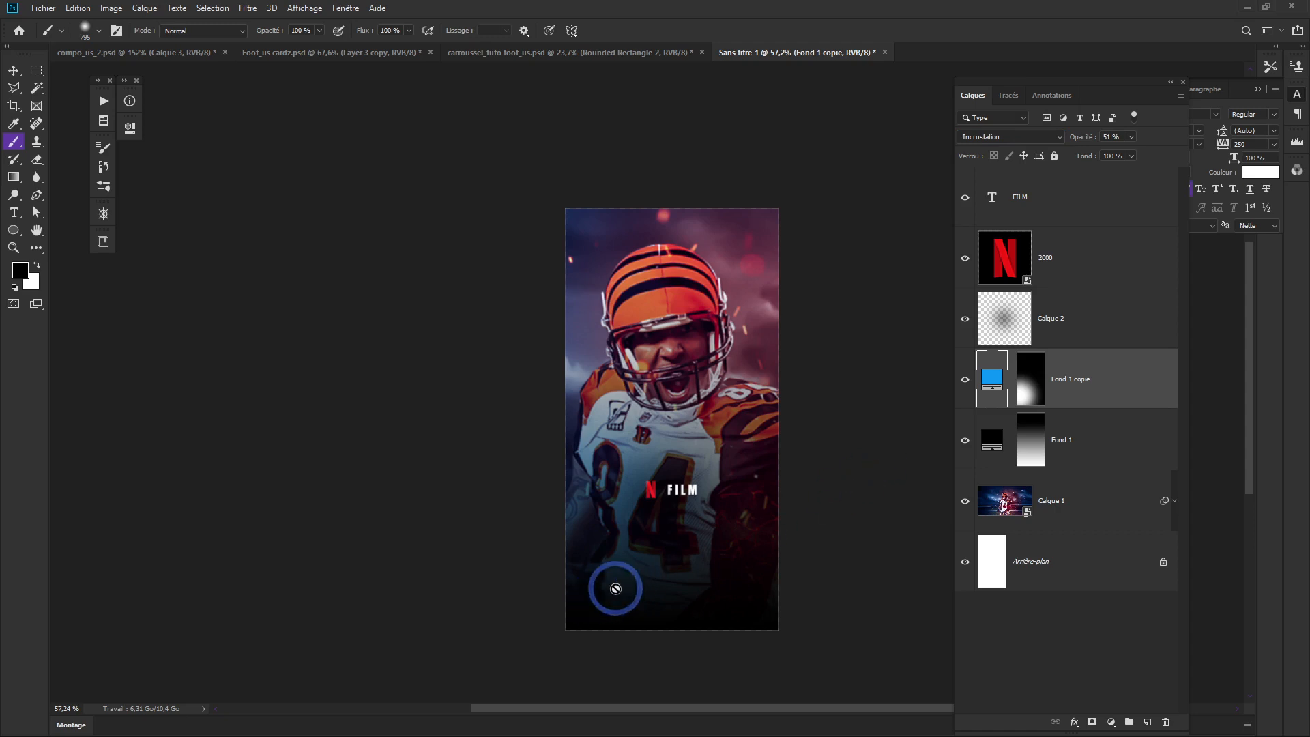
Add the white Anton 30 pt text RAGE in the dark lower area below the N FILM logo.
{"action": "key", "text": "t"}
{"action": "left_click", "coordinate": [594, 569]}
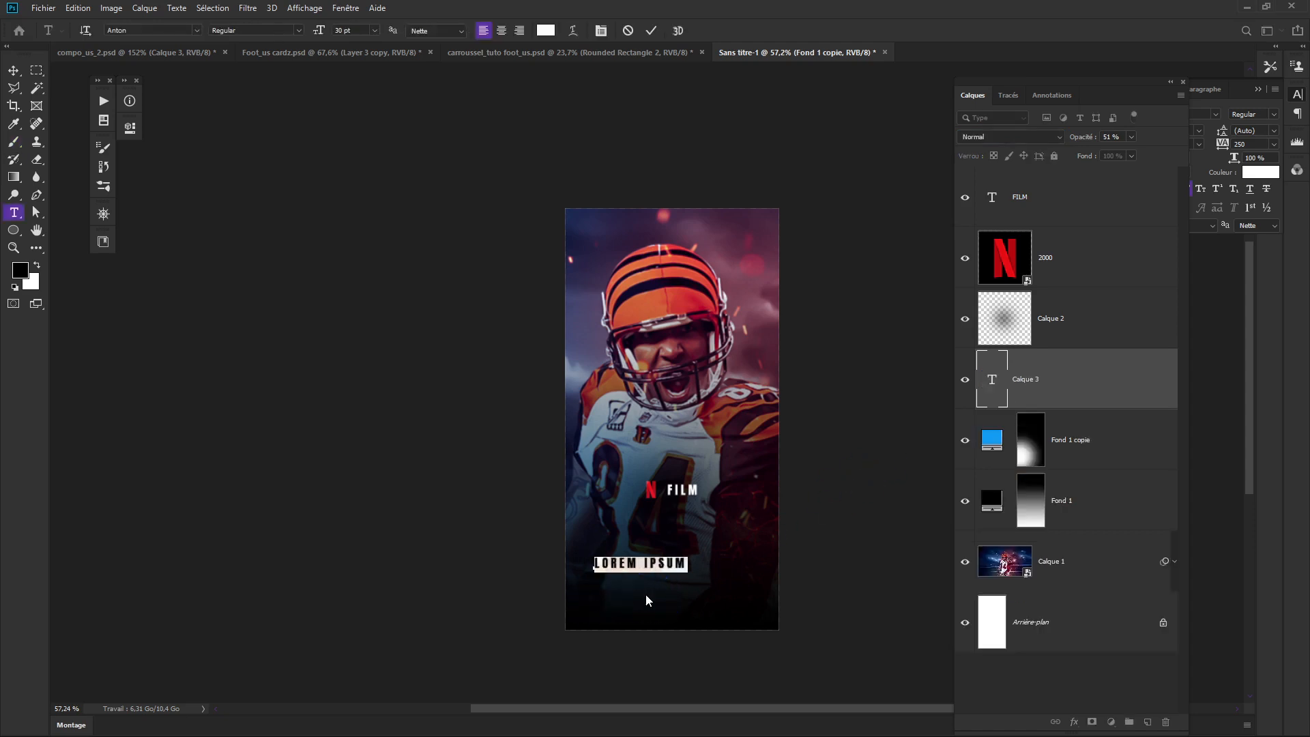
{"action": "type", "text": "RAGE"}
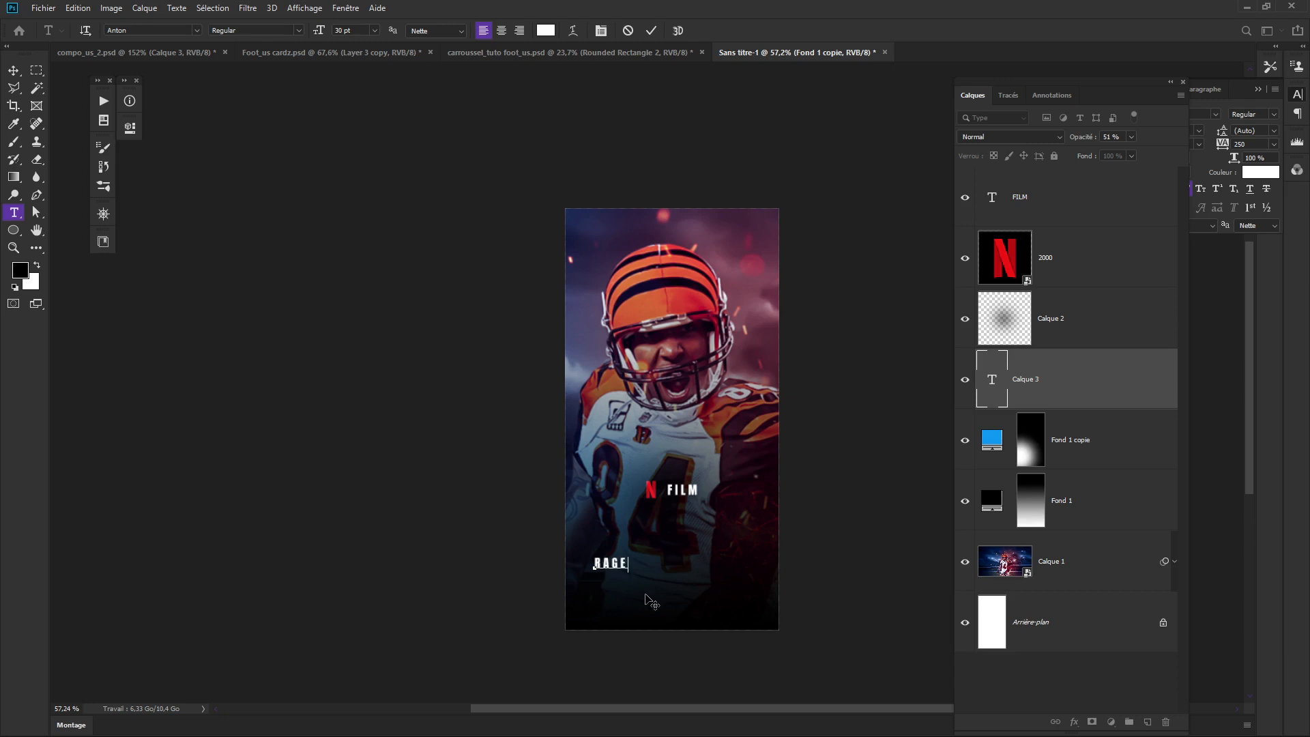
{"action": "key", "text": "ctrl+Return"}
Enlarge the RAGE title to about 173 pt so it spans most of the poster's width, and position it below the N FILM logo.
{"action": "key", "text": "ctrl+t"}
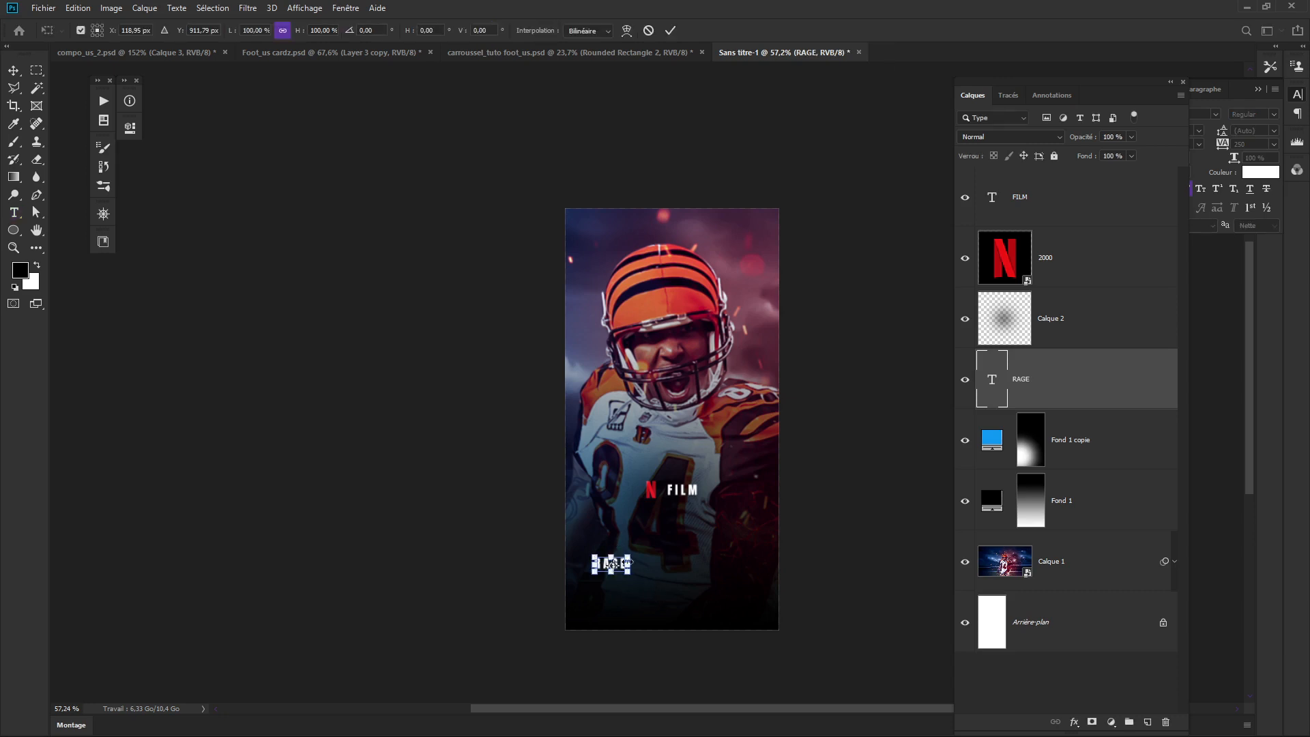
{"action": "left_click_drag", "start_coordinate": [627, 561], "coordinate": [740, 530]}
{"action": "key", "text": "t"}
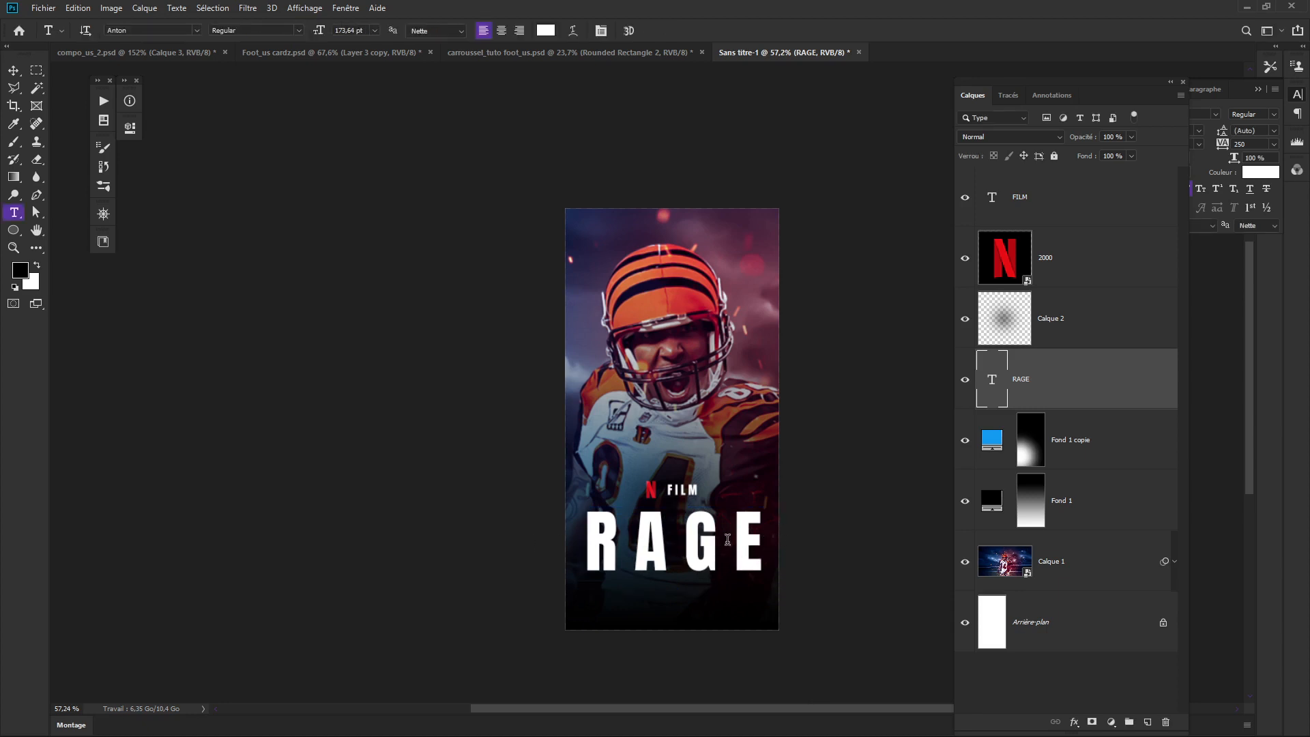
{"action": "key", "text": "v"}
{"action": "left_click_drag", "start_coordinate": [727, 546], "coordinate": [727, 554]}
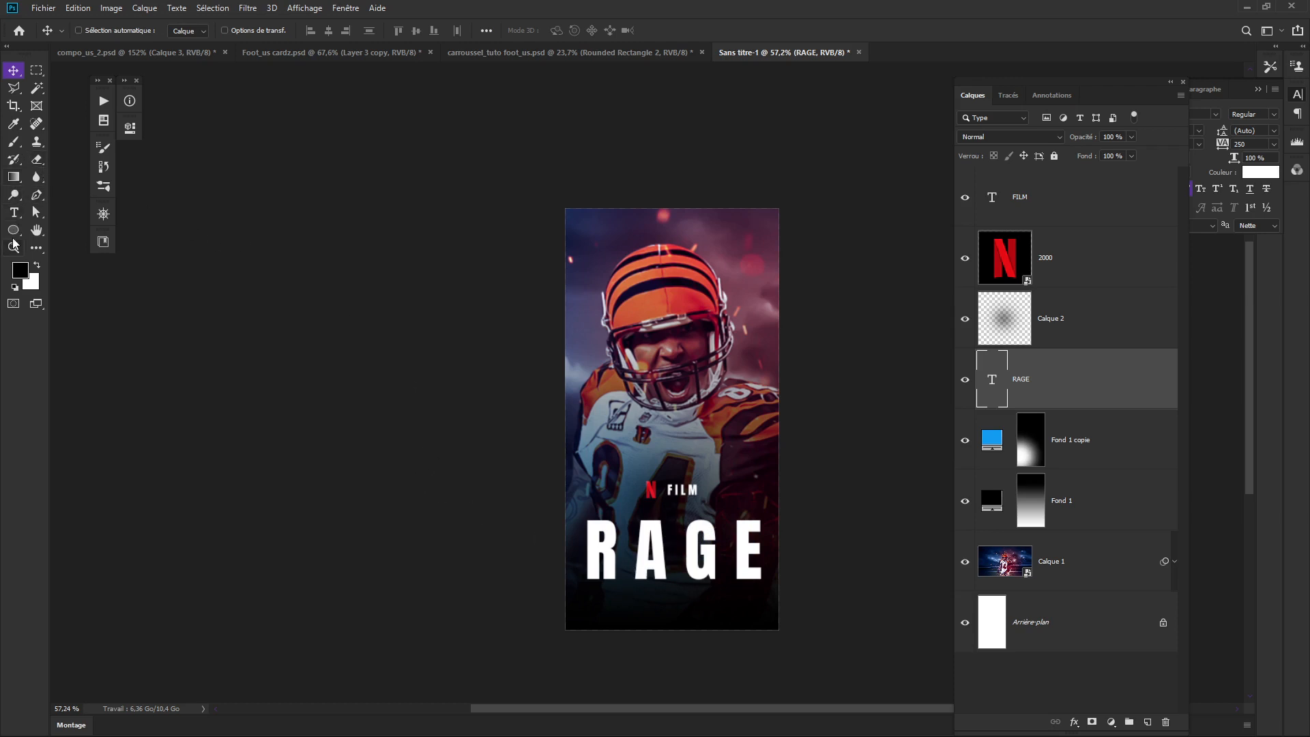
Draw a horizontal line about 440 px long just beneath the RAGE title and give it a white fill.
{"action": "left_click_drag", "start_coordinate": [14, 232], "coordinate": [55, 285]}
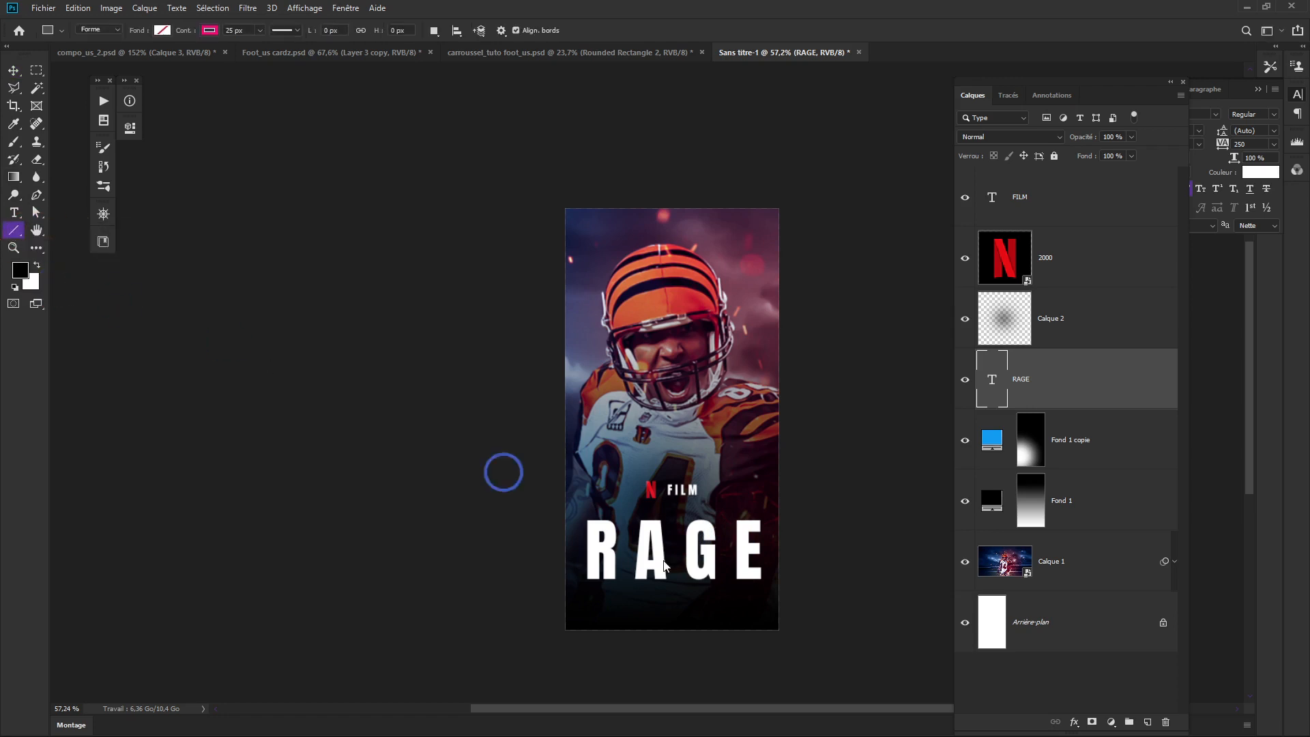
{"action": "left_click_drag", "start_coordinate": [588, 587], "coordinate": [759, 587]}
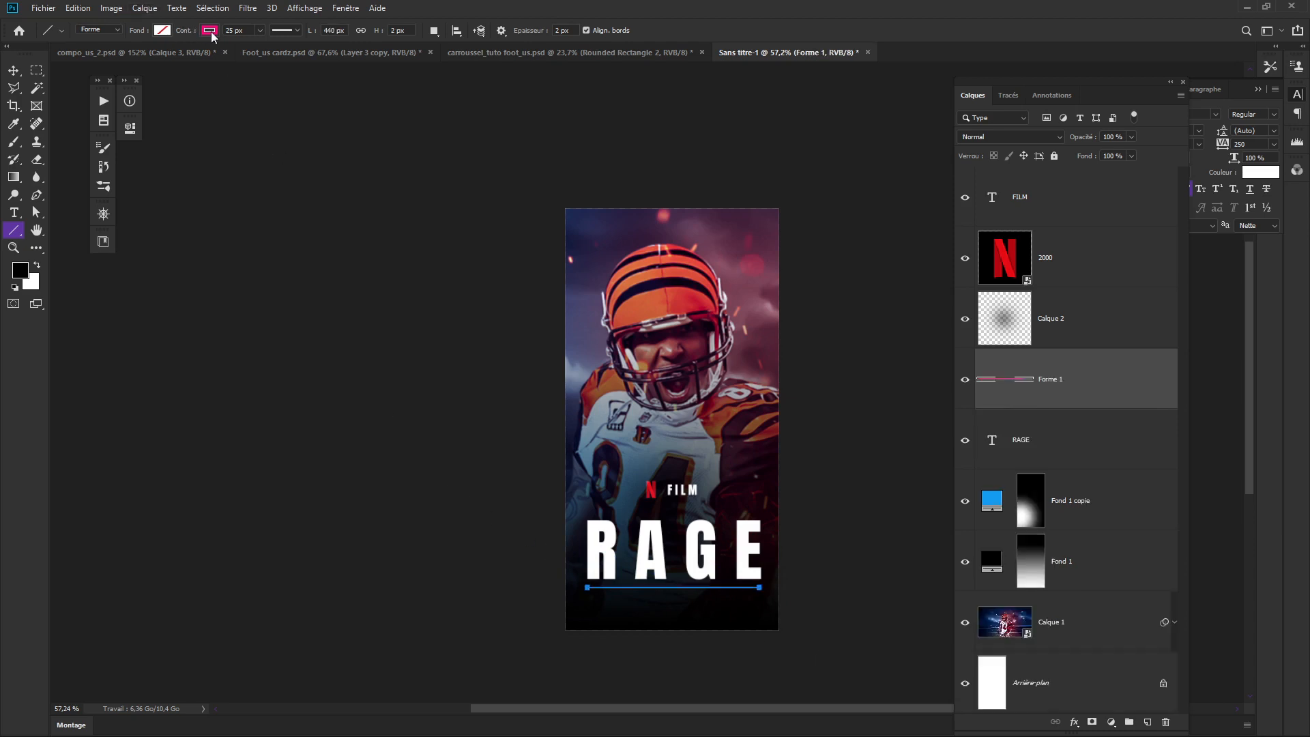
{"action": "left_click", "coordinate": [163, 30]}
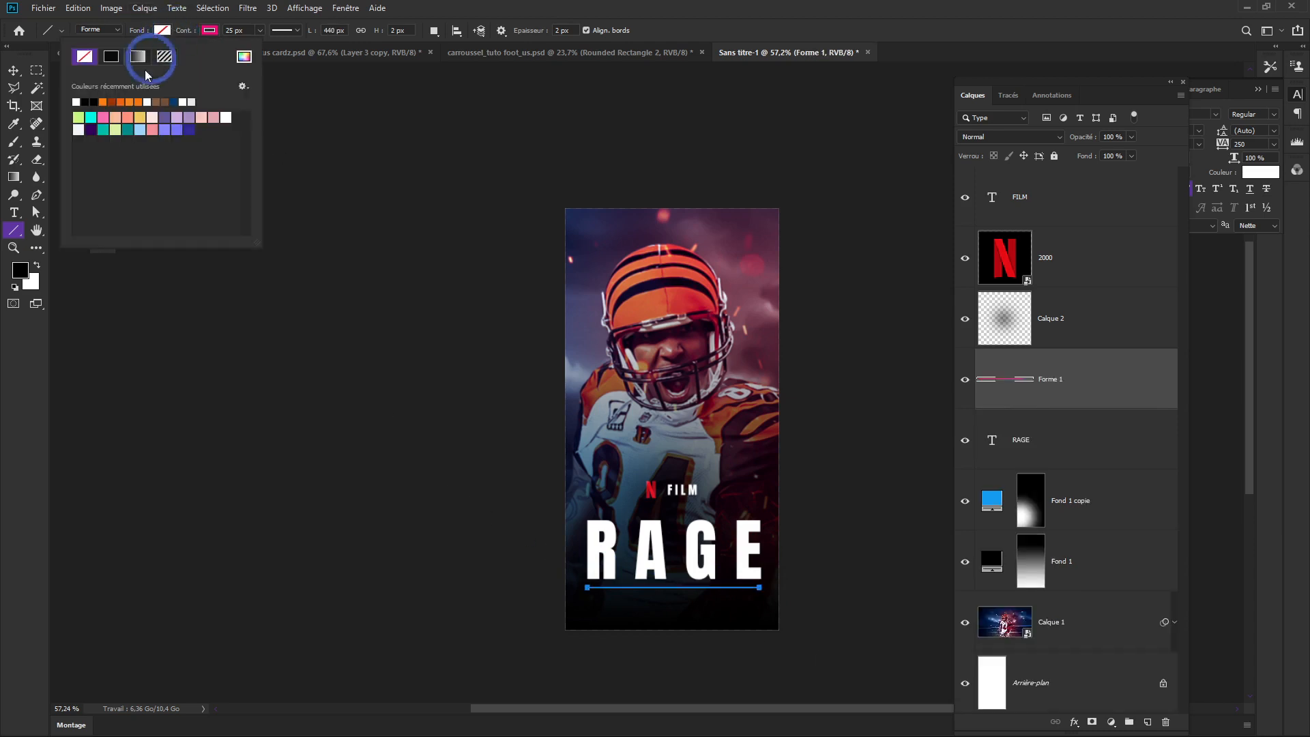
{"action": "left_click", "coordinate": [76, 102]}
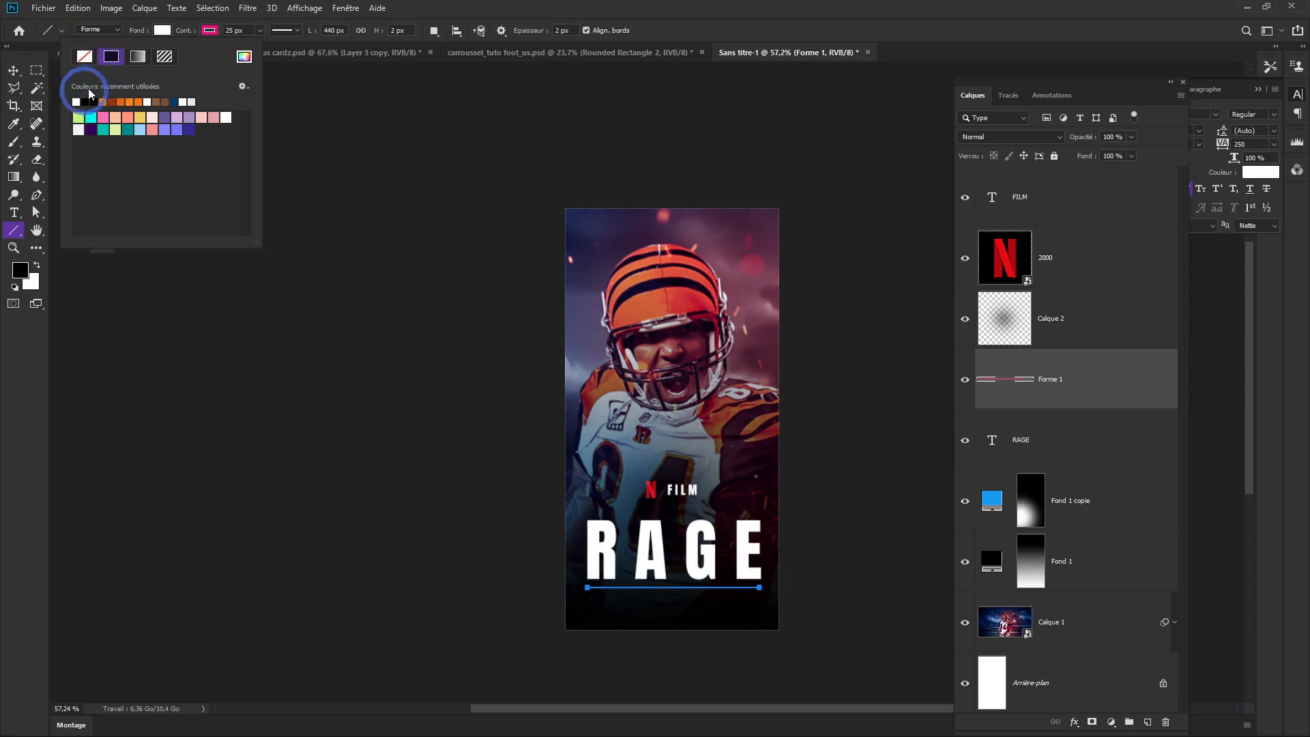
{"action": "left_click", "coordinate": [118, 57]}
{"action": "left_click", "coordinate": [1105, 379]}
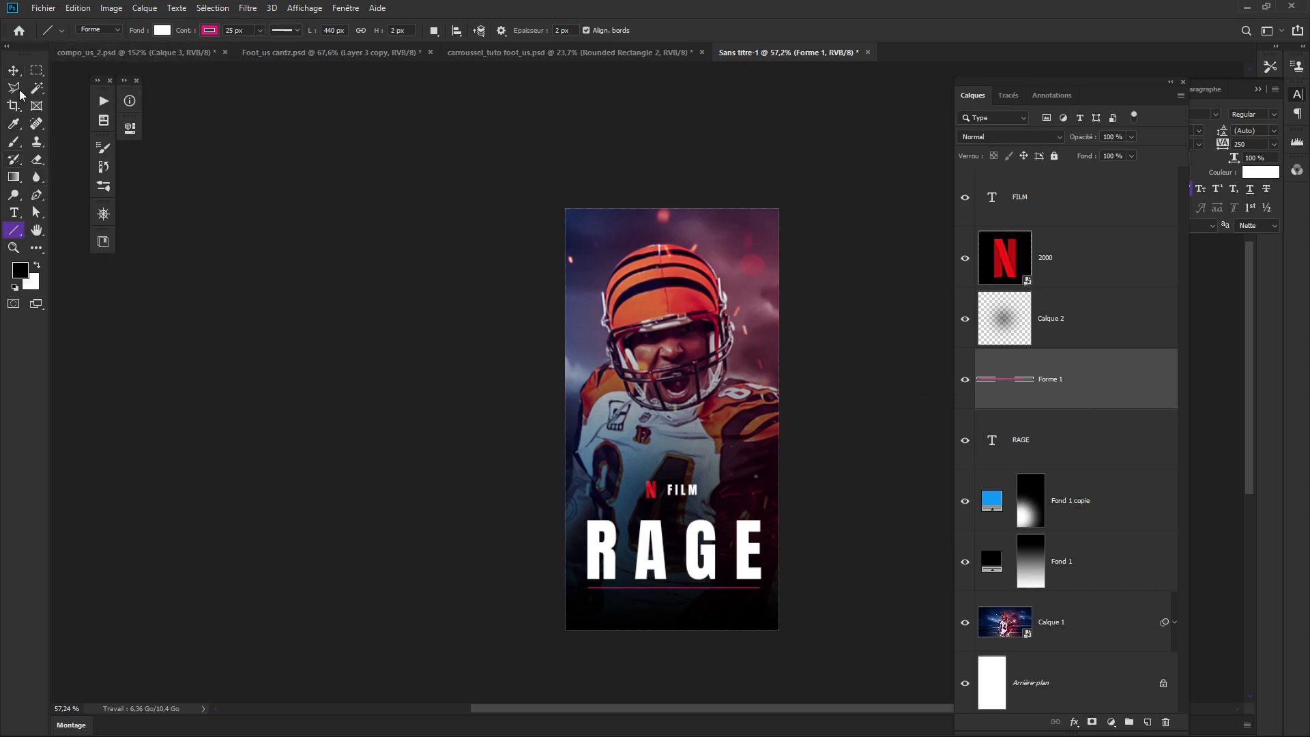
Change the stroke colour of the line under the title to white.
{"action": "left_click", "coordinate": [13, 70]}
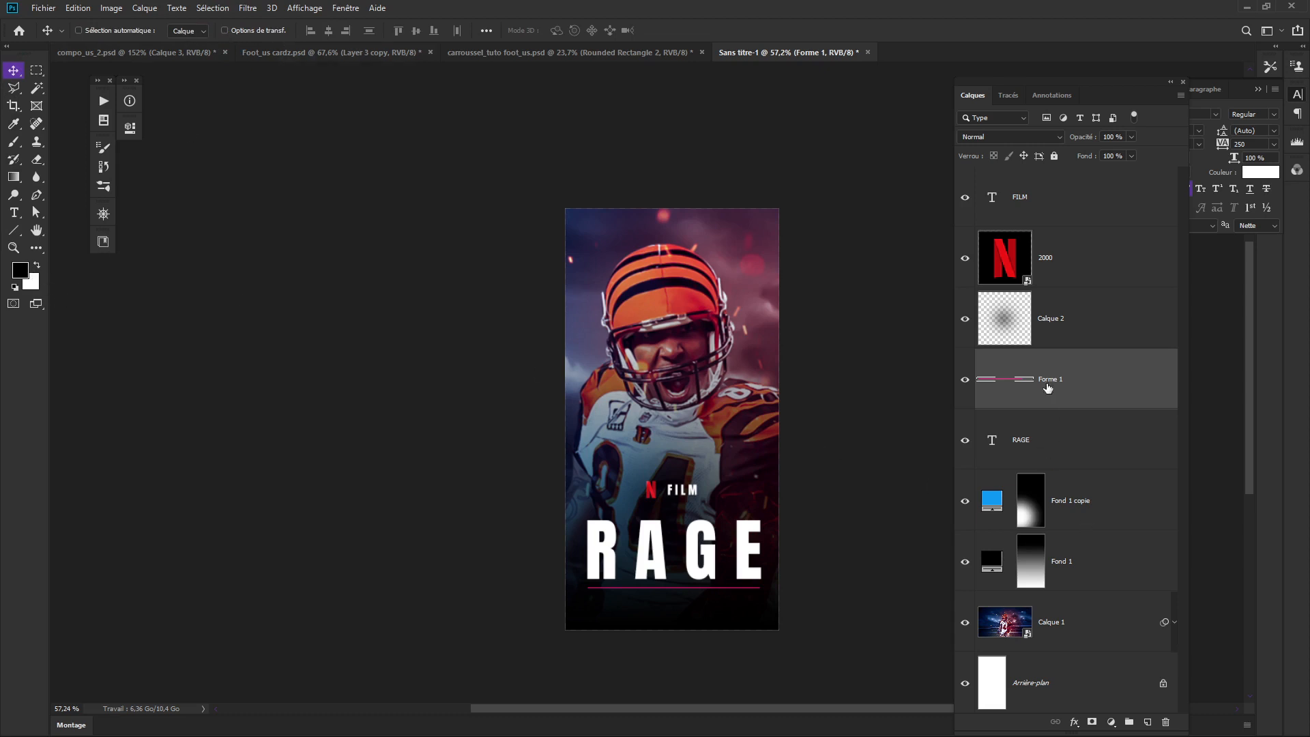
{"action": "left_click", "coordinate": [12, 231]}
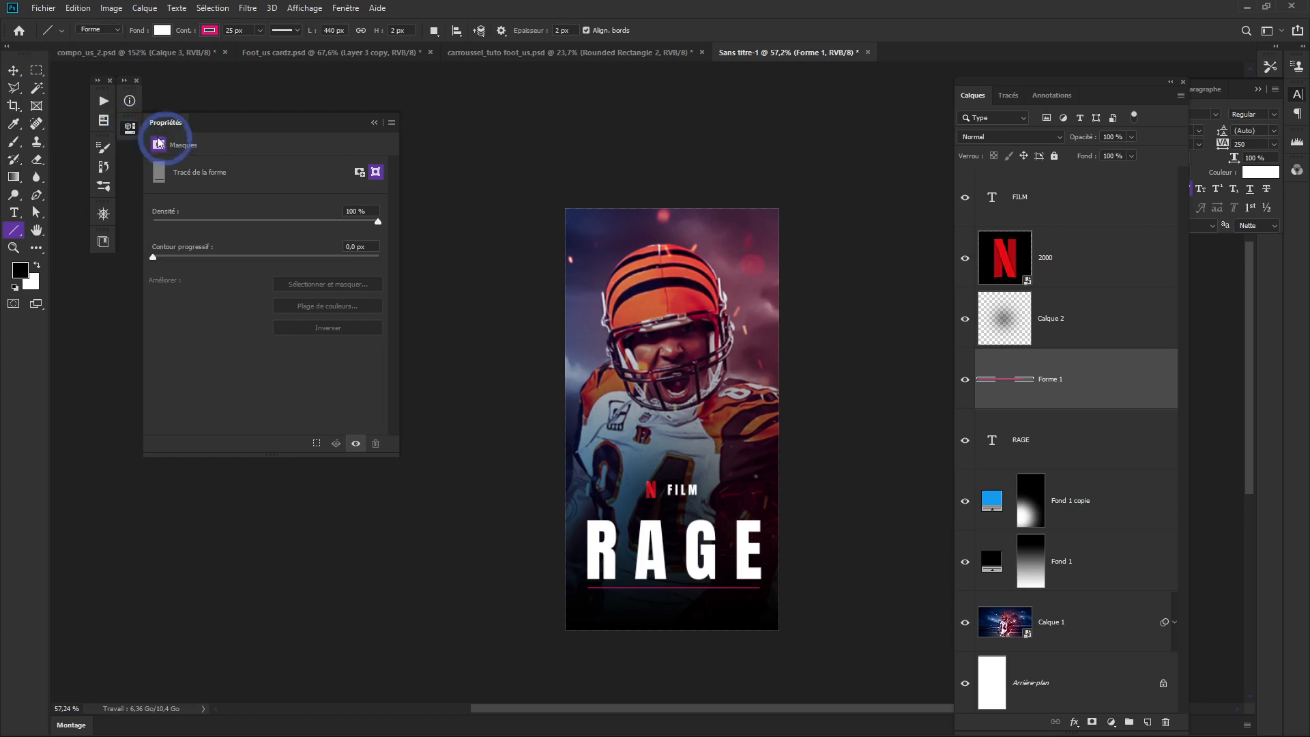
{"action": "left_click", "coordinate": [131, 128]}
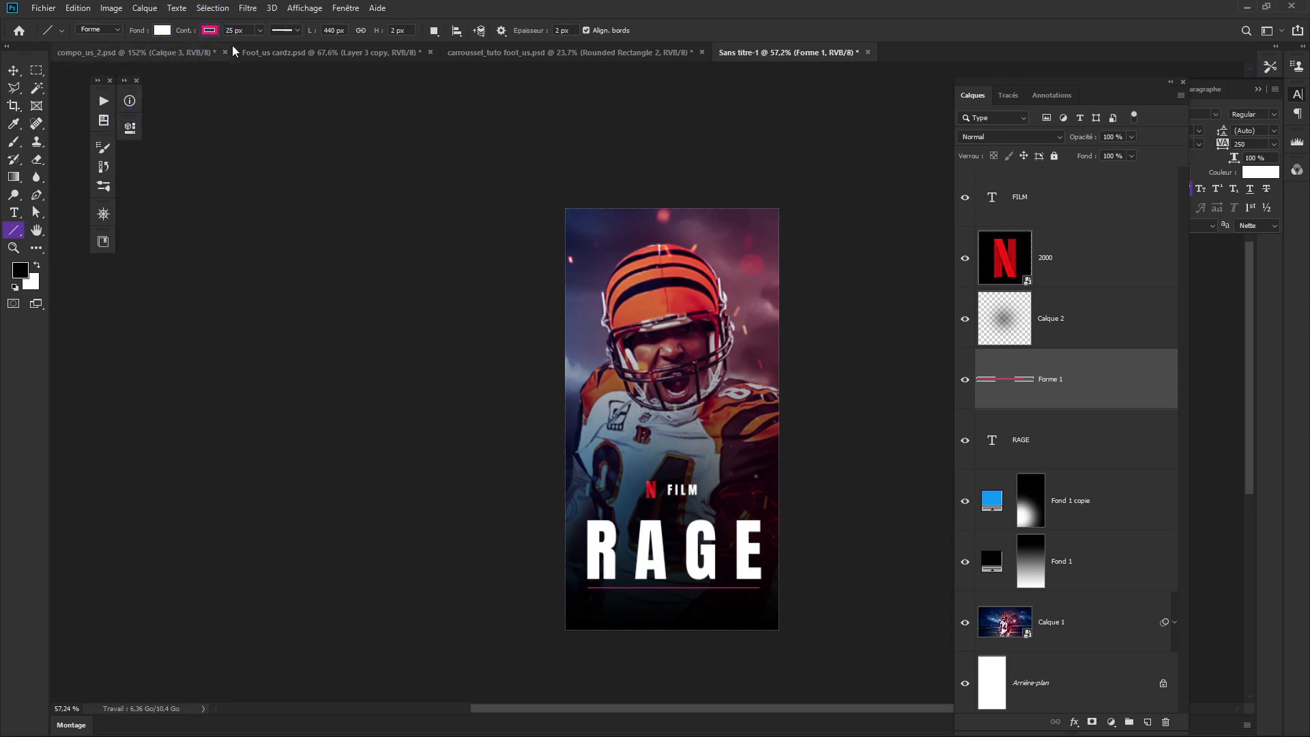
{"action": "left_click", "coordinate": [211, 34]}
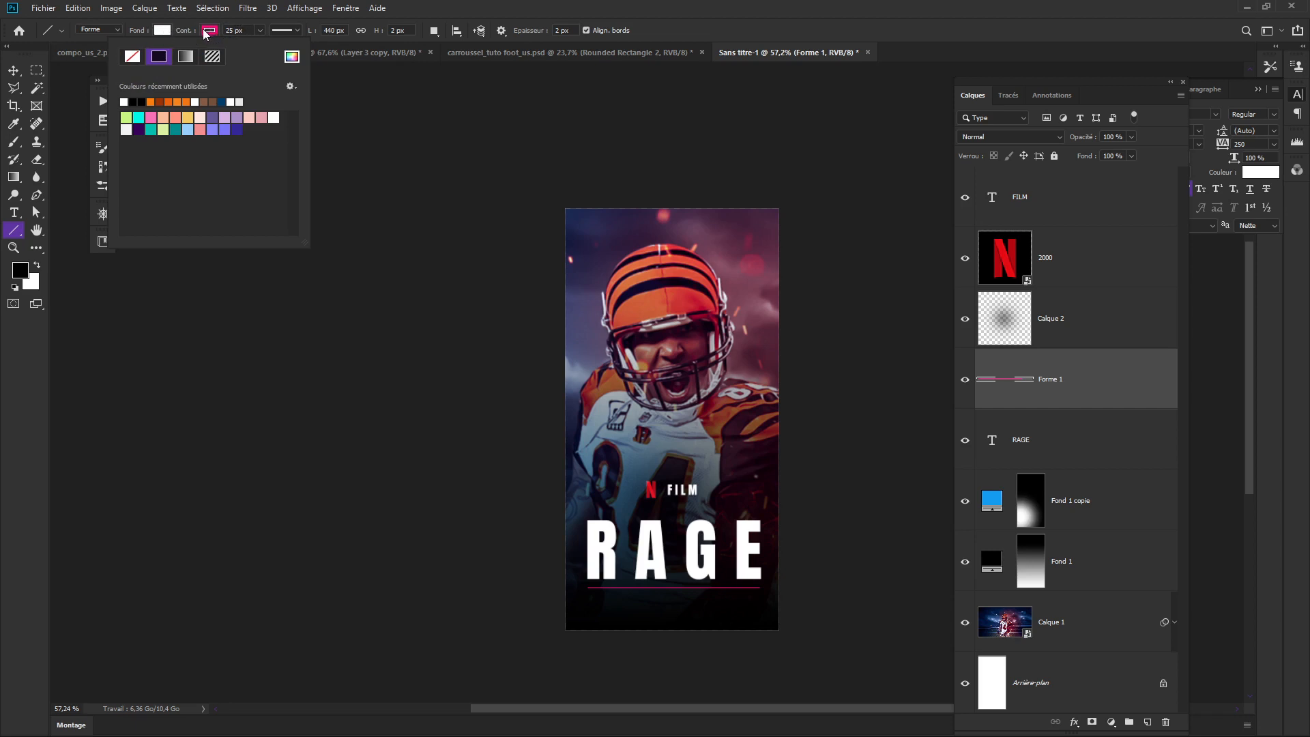
{"action": "left_click", "coordinate": [125, 101]}
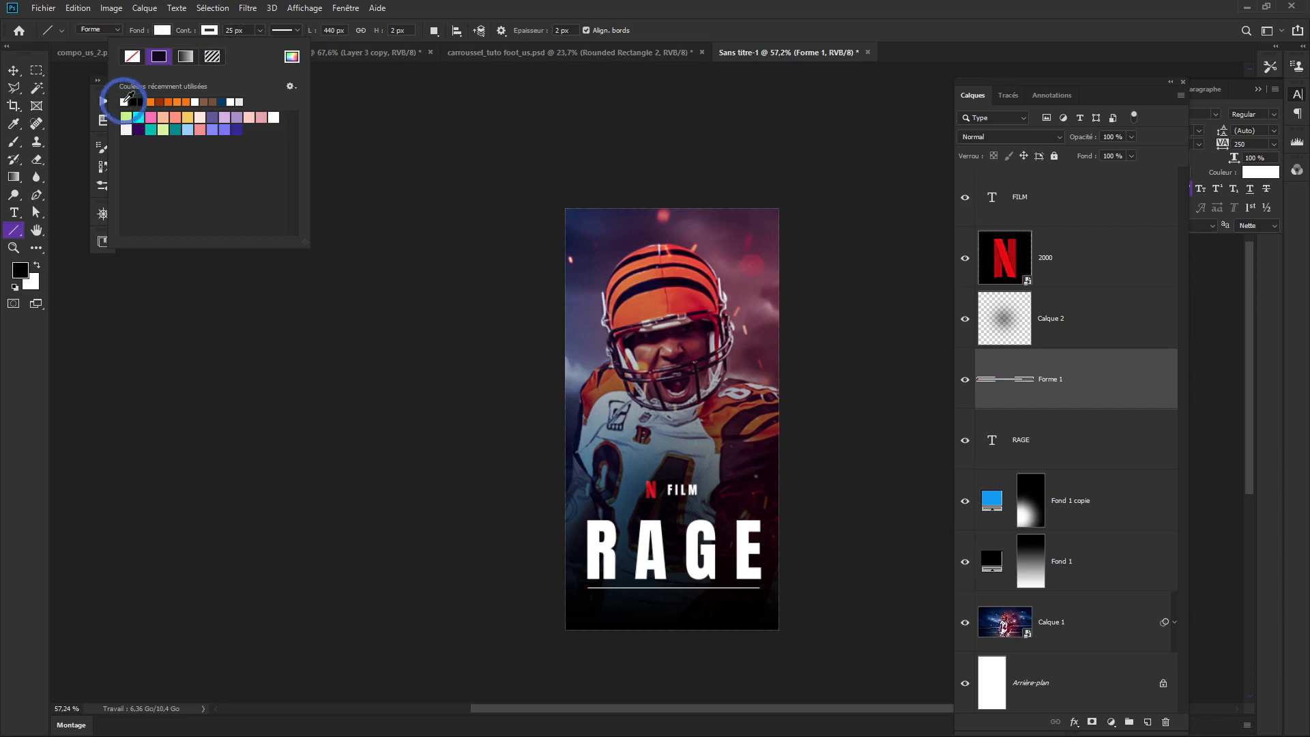
{"action": "left_click", "coordinate": [635, 351]}
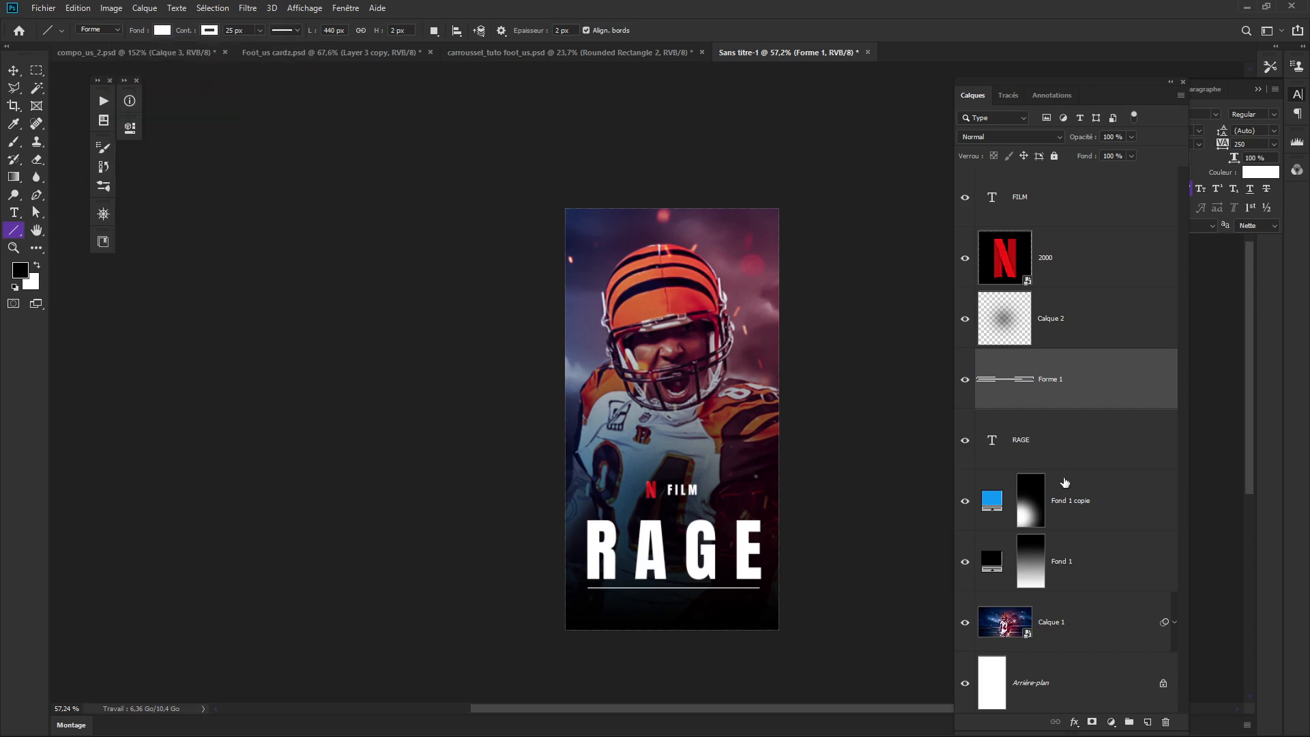
Add the subtitle THE LAST TOUCHDOWN in 30 pt Anton below the white line.
{"action": "left_click", "coordinate": [1044, 457]}
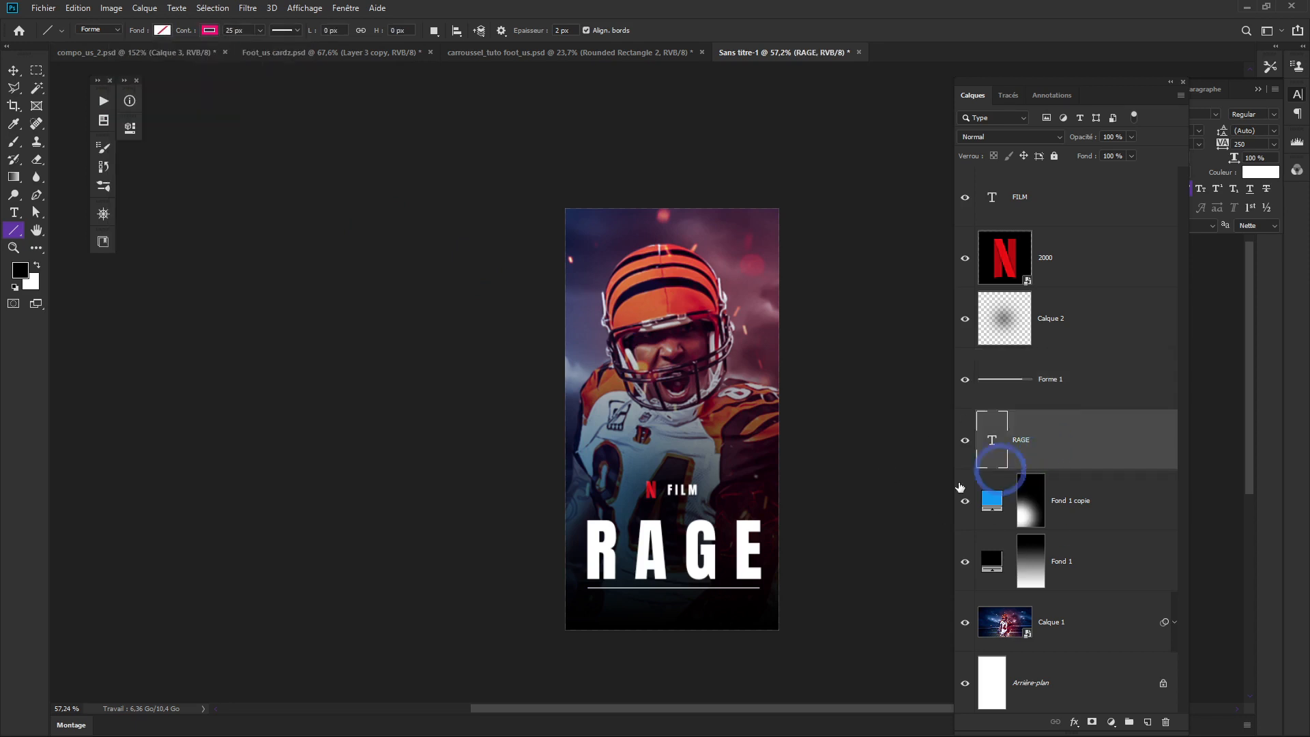
{"action": "key", "text": "t"}
{"action": "left_click", "coordinate": [591, 610]}
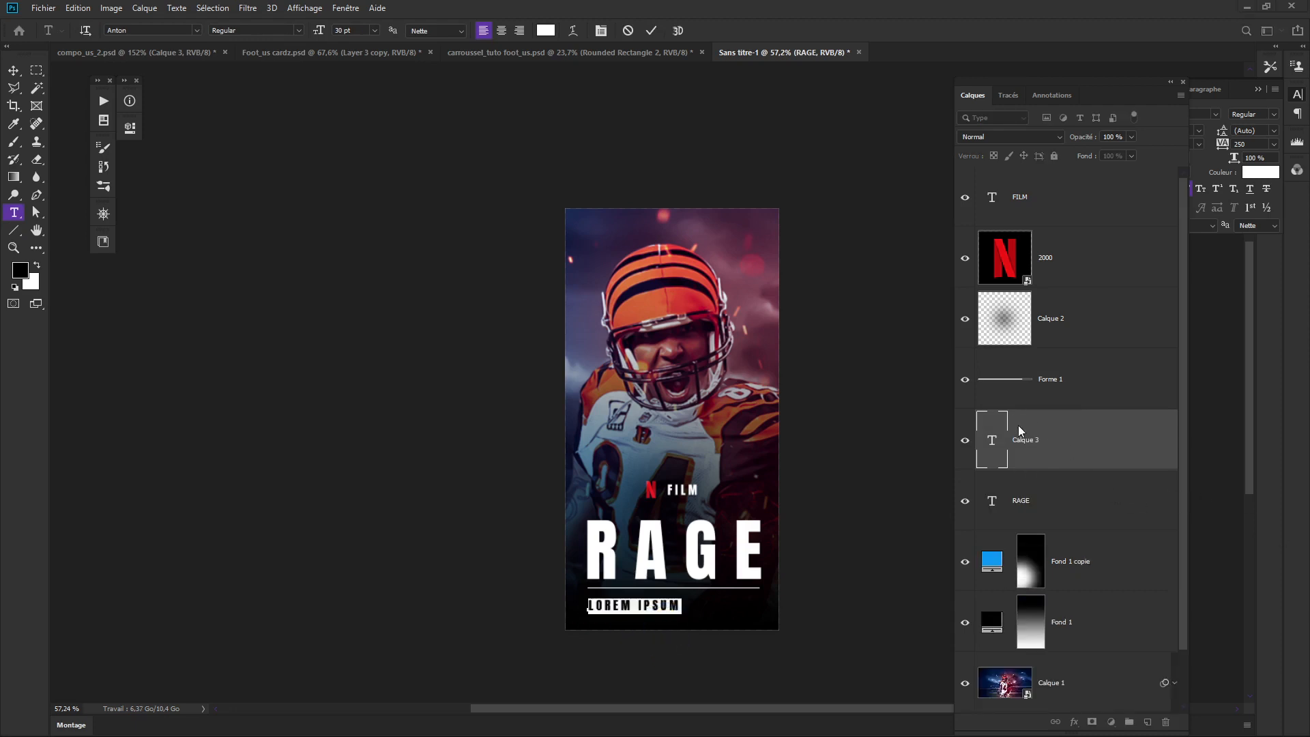
{"action": "double_click", "coordinate": [992, 444]}
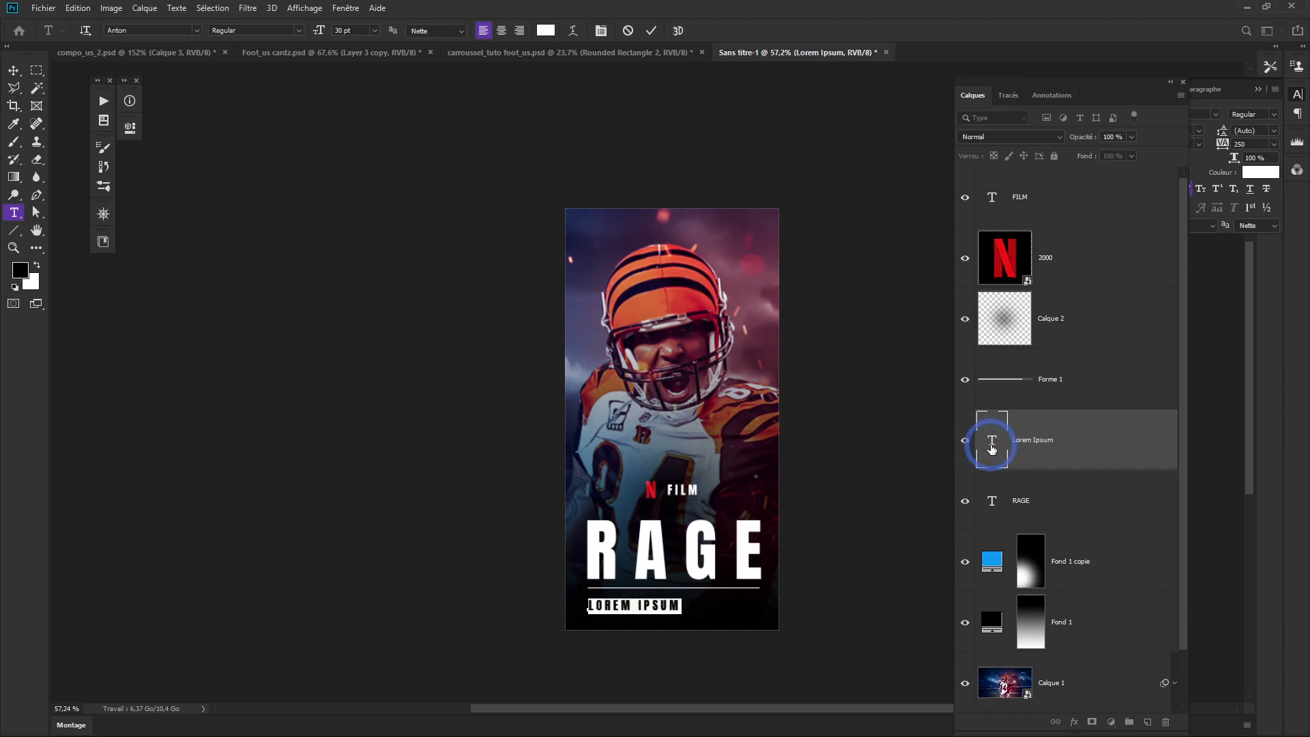
{"action": "type", "text": "THE LA"}
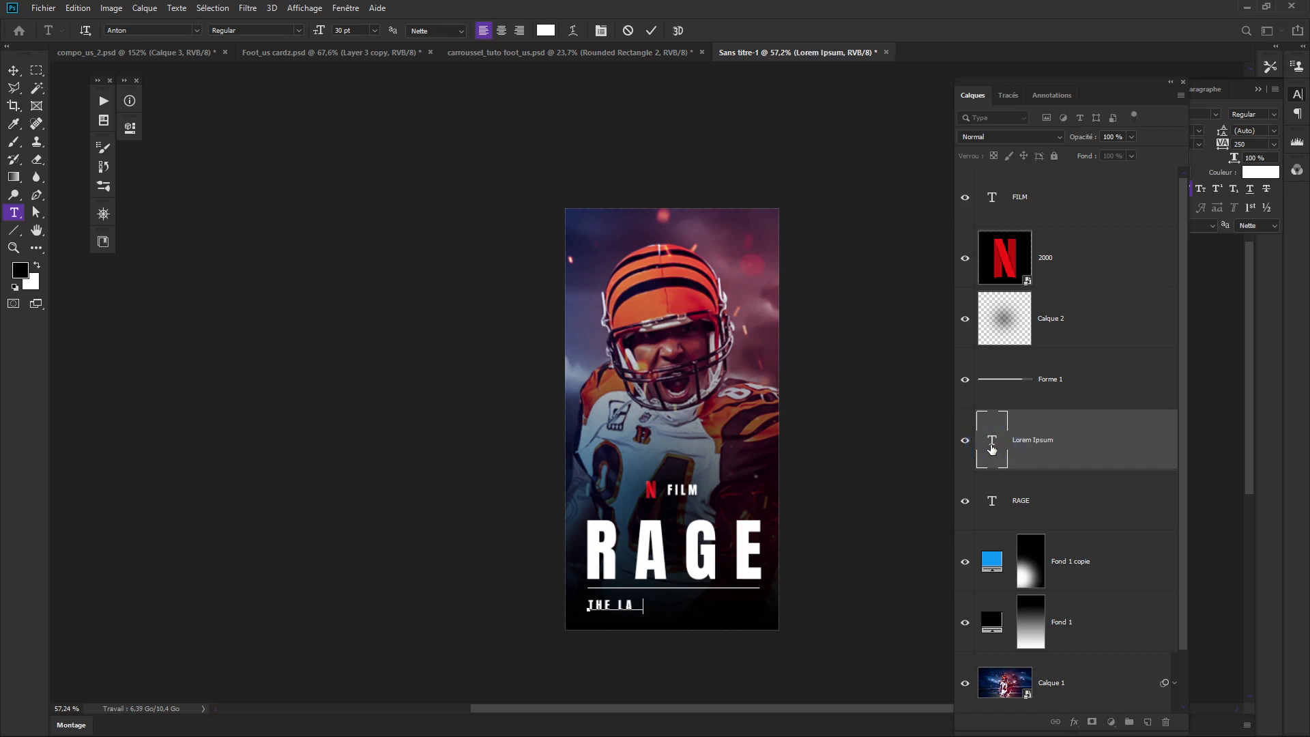
{"action": "type", "text": "ST TOUCHDOWN"}
{"action": "key", "text": "ctrl+Return"}
Enlarge the THE LAST TOUCHDOWN subtitle to about 35 pt so its width matches the line above it.
{"action": "scroll", "coordinate": [611, 571], "scroll_direction": "up", "scroll_amount": 3}
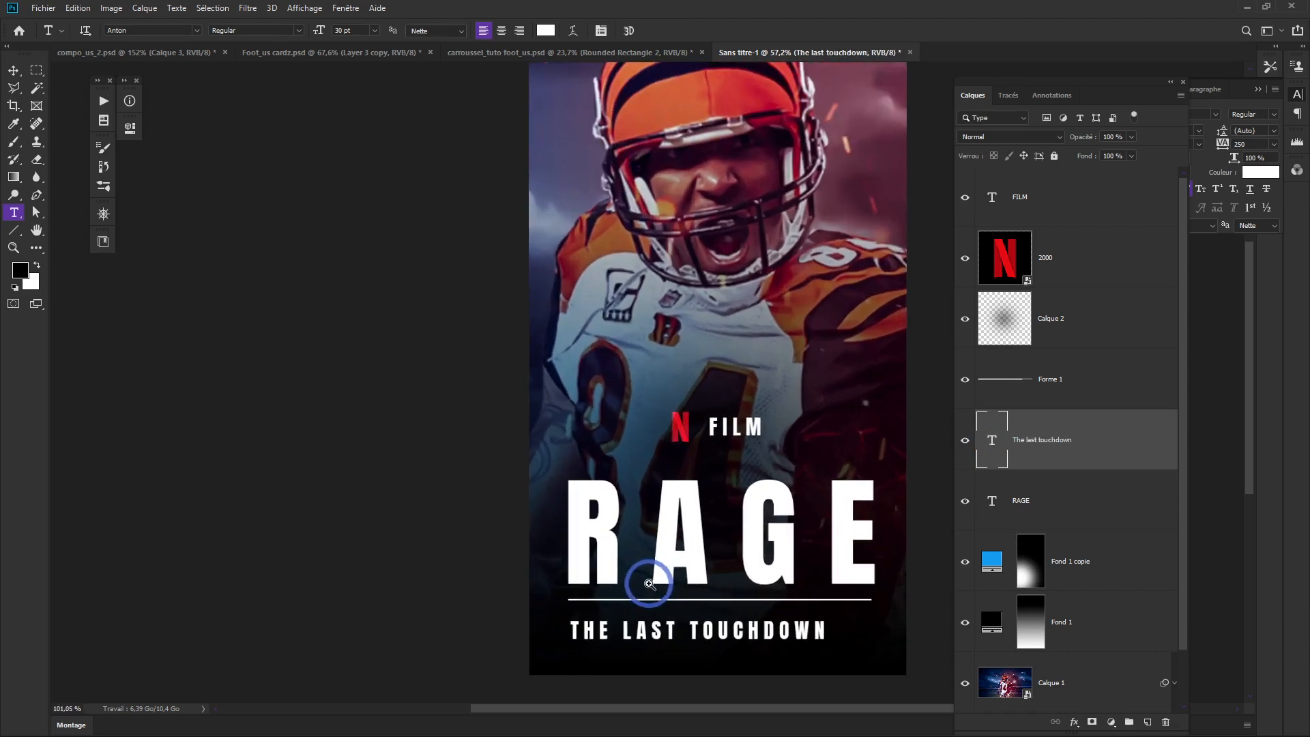
{"action": "key", "text": "ctrl+t"}
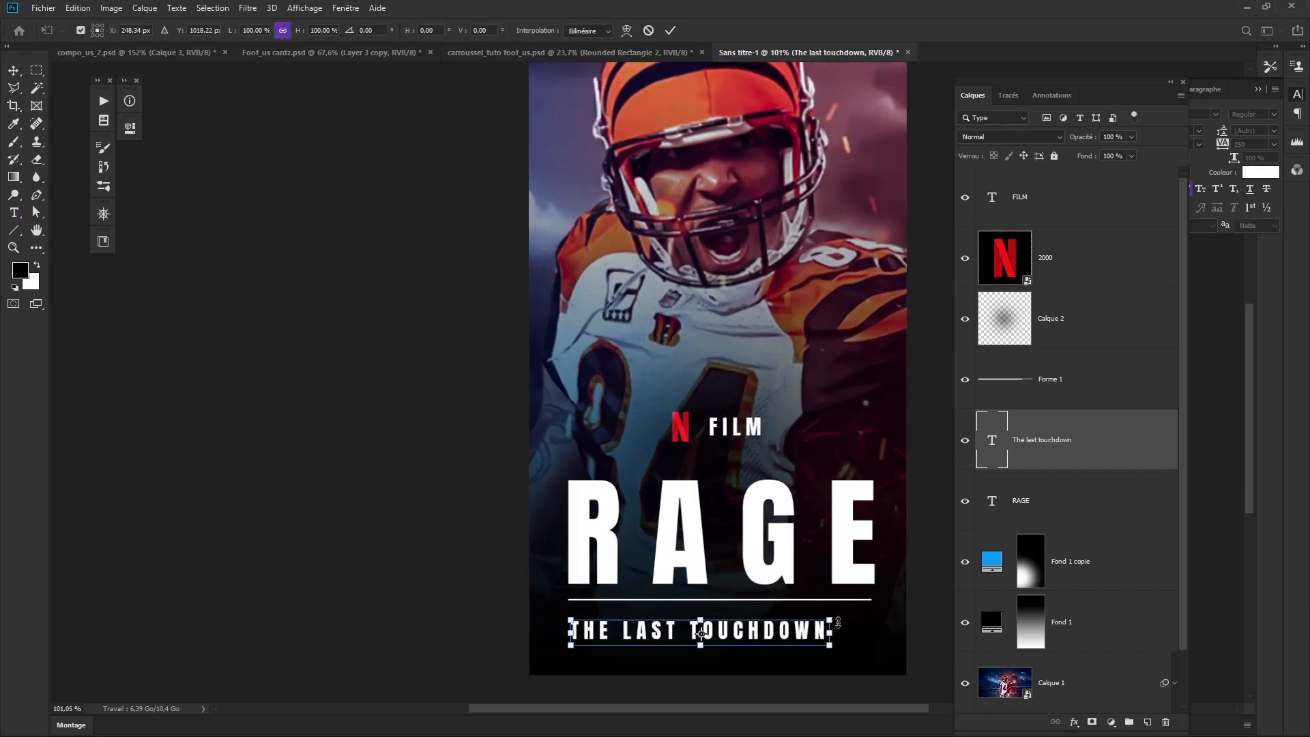
{"action": "left_click_drag", "start_coordinate": [828, 616], "coordinate": [875, 612]}
{"action": "key", "text": "Return"}
Show the rulers, place a vertical guide near the title's left edge, and hide the subtitle and line while keeping RAGE visible.
{"action": "key", "text": "ctrl+r"}
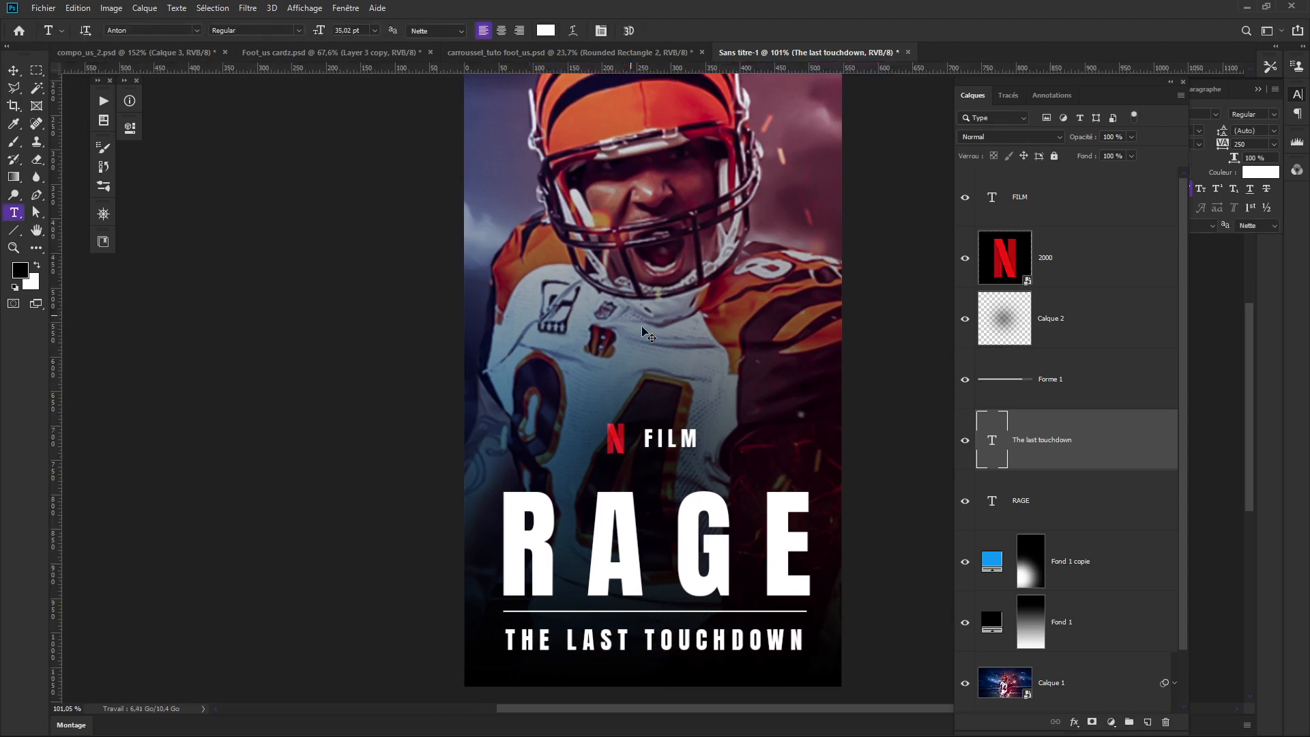
{"action": "left_click_drag", "start_coordinate": [539, 71], "coordinate": [506, 506]}
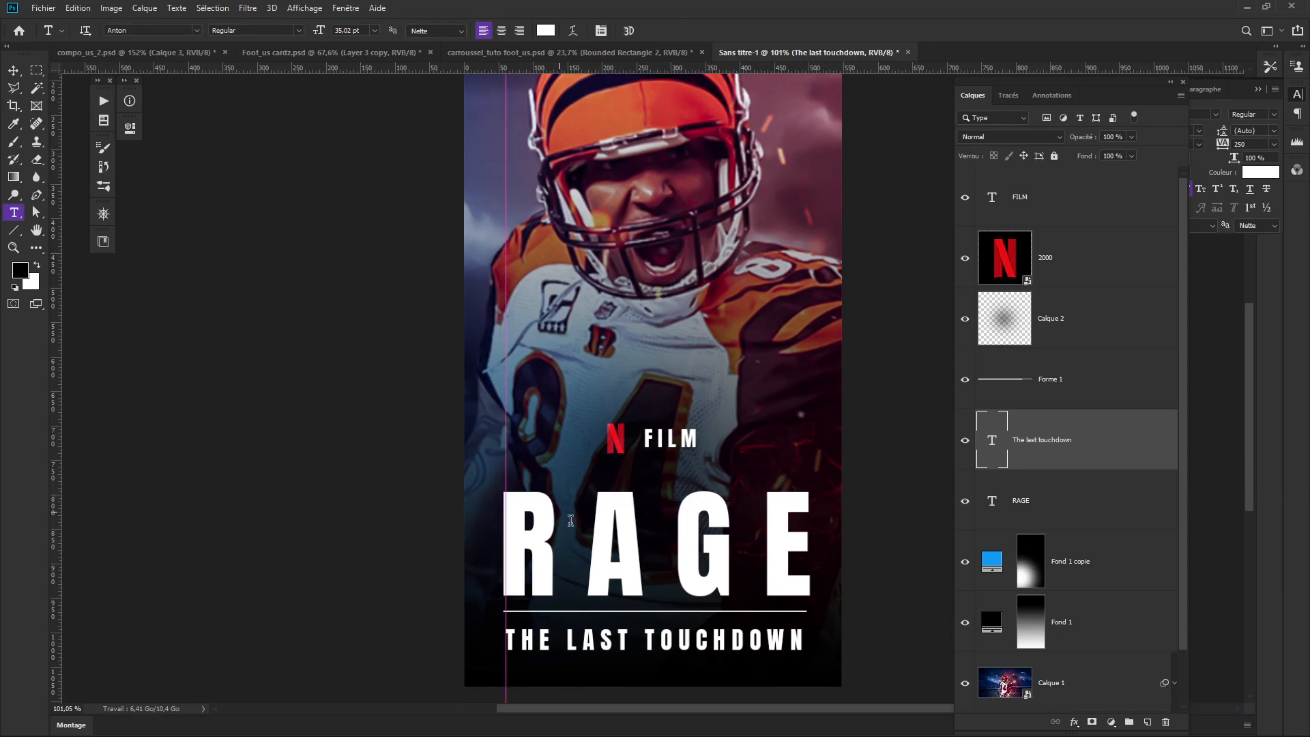
{"action": "key", "text": "v"}
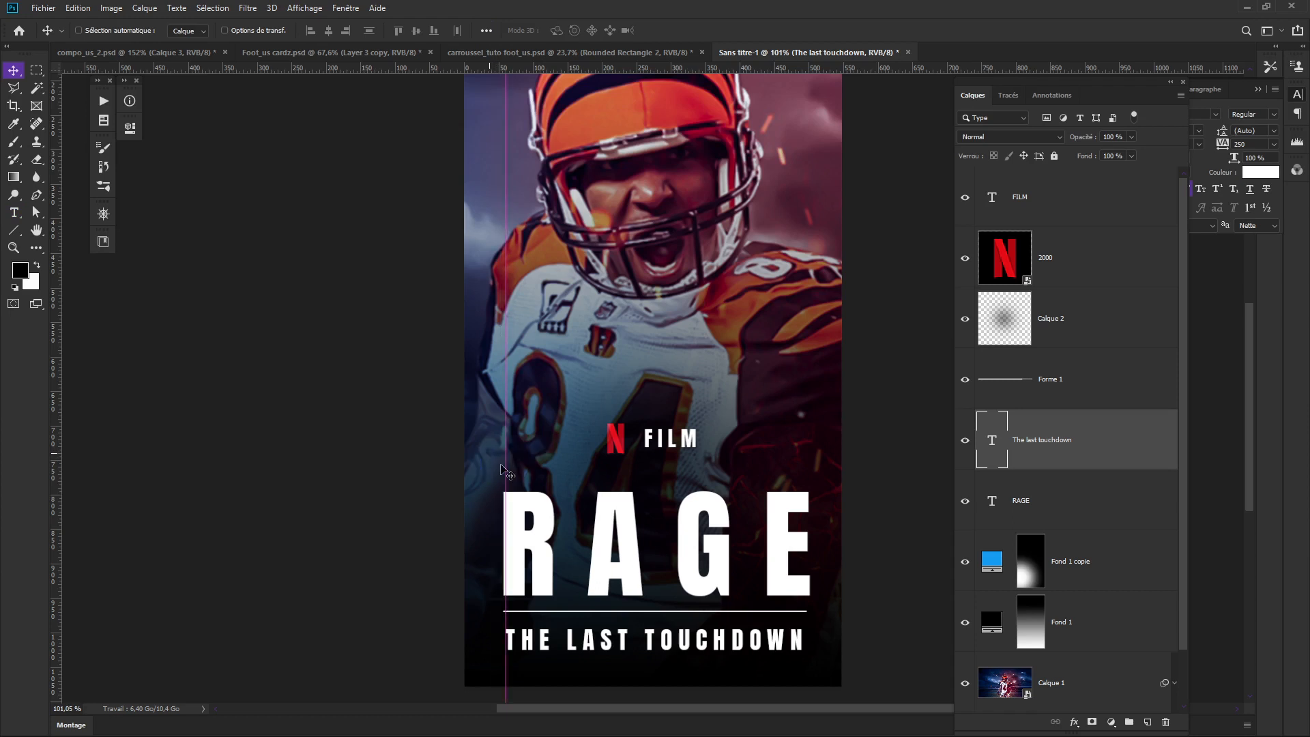
{"action": "left_click_drag", "start_coordinate": [965, 442], "coordinate": [963, 493]}
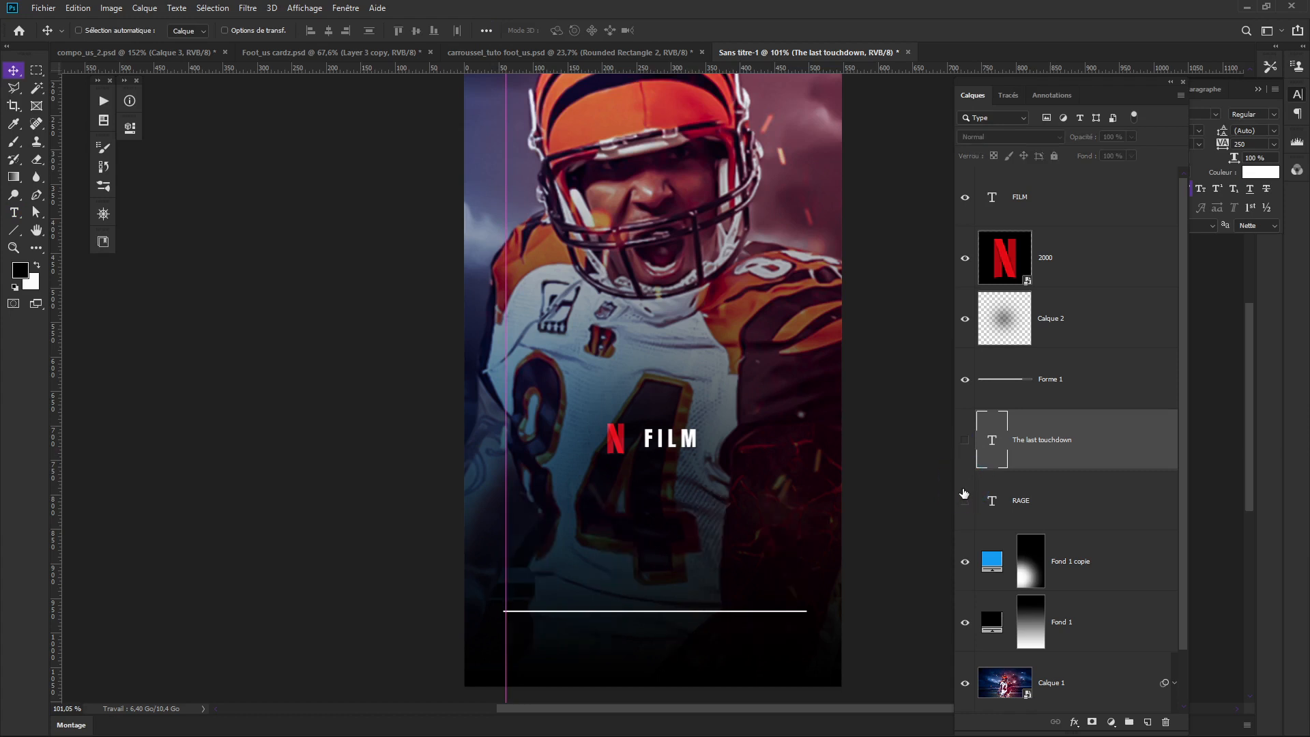
{"action": "left_click", "coordinate": [965, 380]}
{"action": "left_click", "coordinate": [964, 501]}
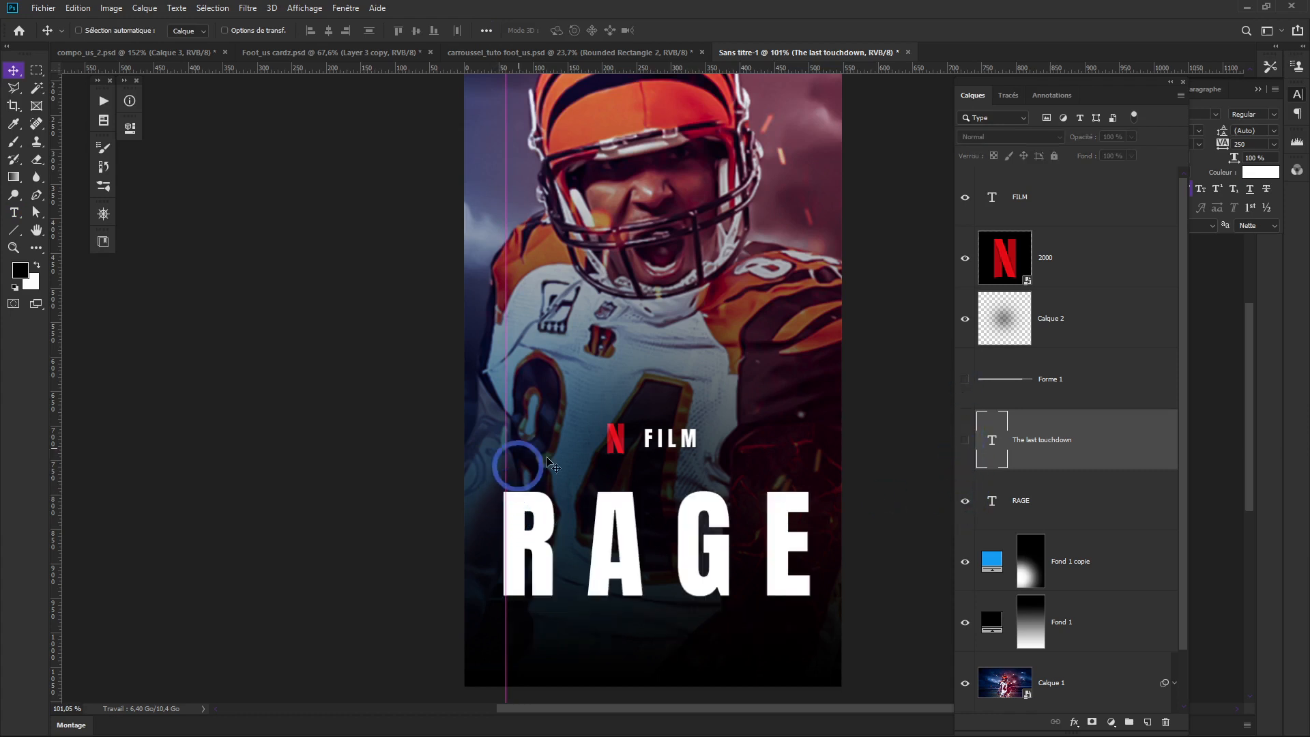
Align the vertical guide with the left edge of the R and add a second guide at the right edge of the E.
{"action": "left_click_drag", "start_coordinate": [507, 457], "coordinate": [504, 450]}
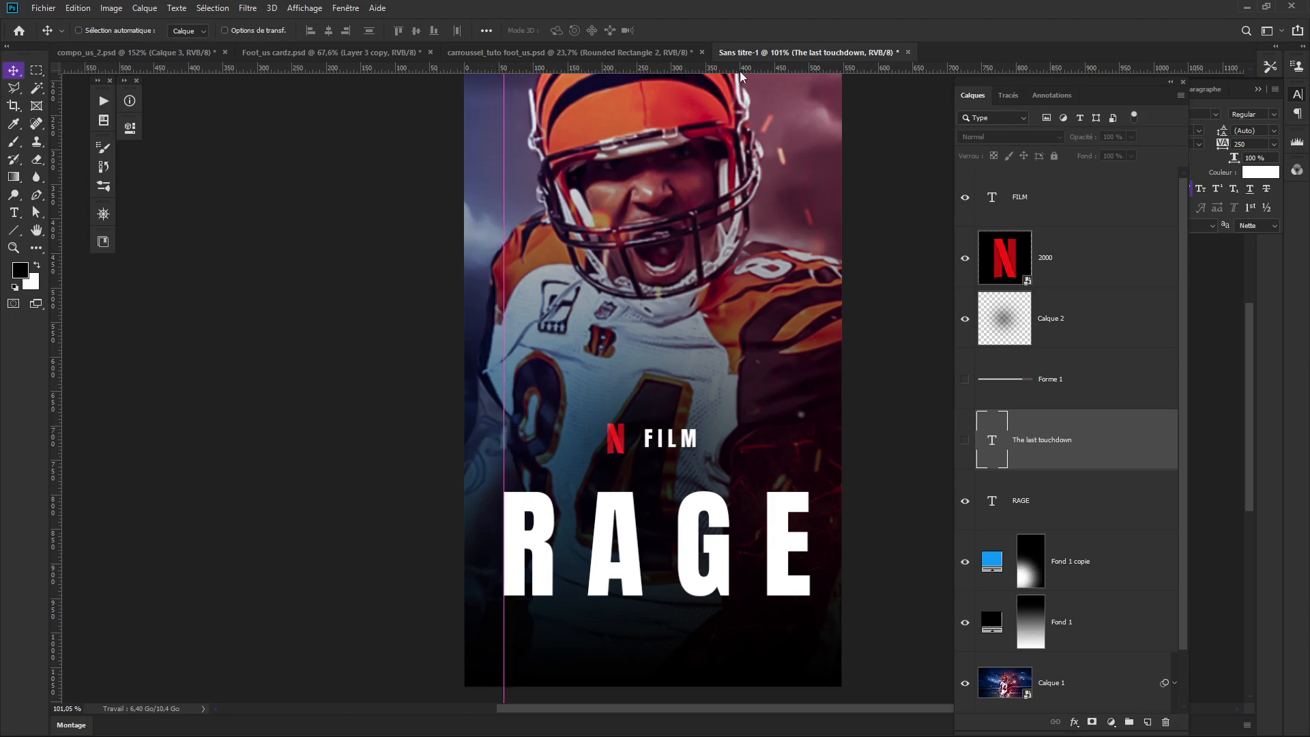
{"action": "left_click_drag", "start_coordinate": [754, 73], "coordinate": [810, 551]}
{"action": "key", "text": "alt"}
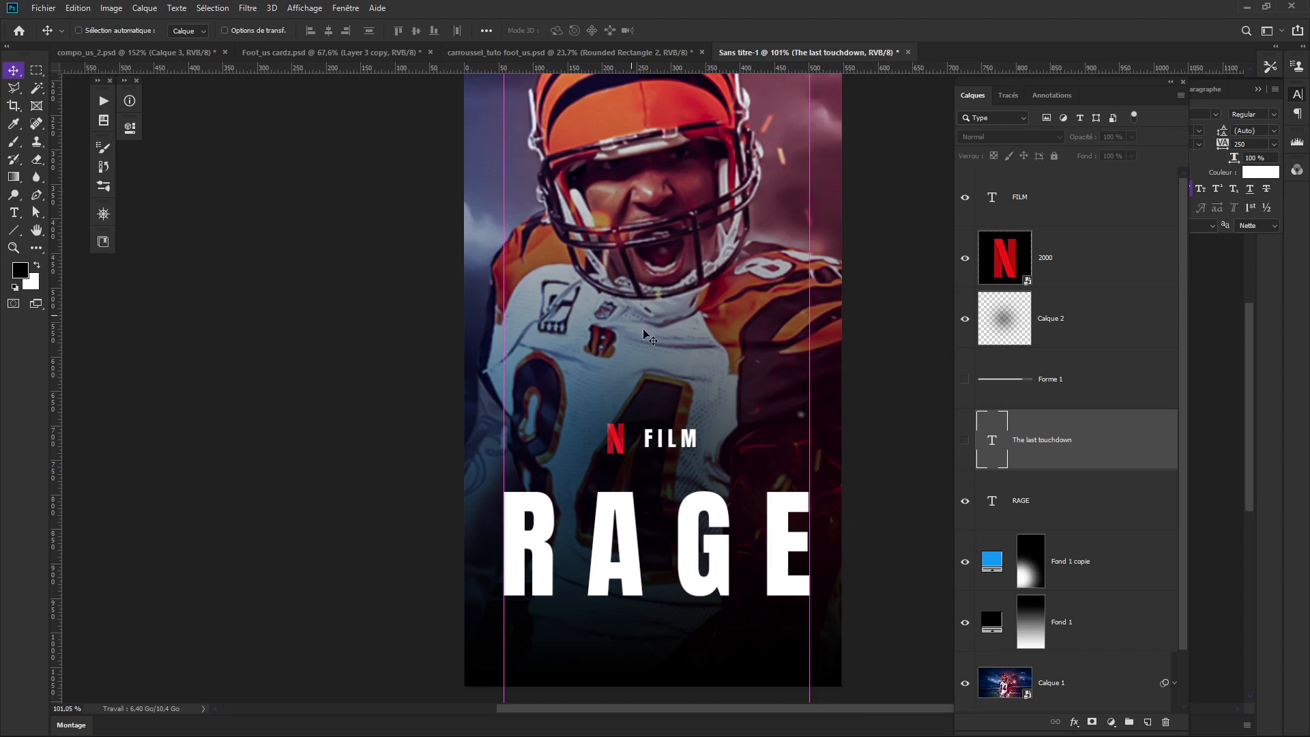
Hide the guides and align the RAGE title's horizontal centre with the Calque 1 image.
{"action": "scroll", "coordinate": [703, 487], "scroll_direction": "down", "scroll_amount": 2}
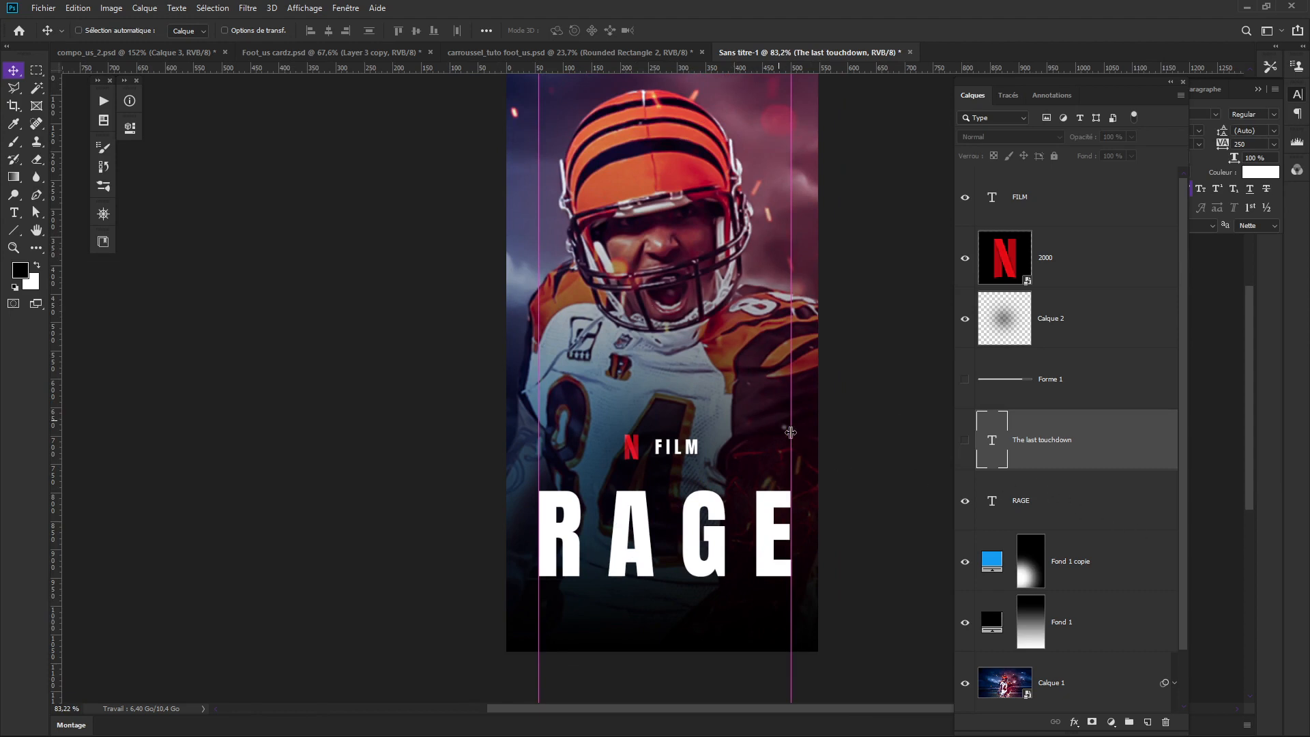
{"action": "key", "text": "ctrl+semicolon"}
{"action": "left_click", "coordinate": [1021, 504]}
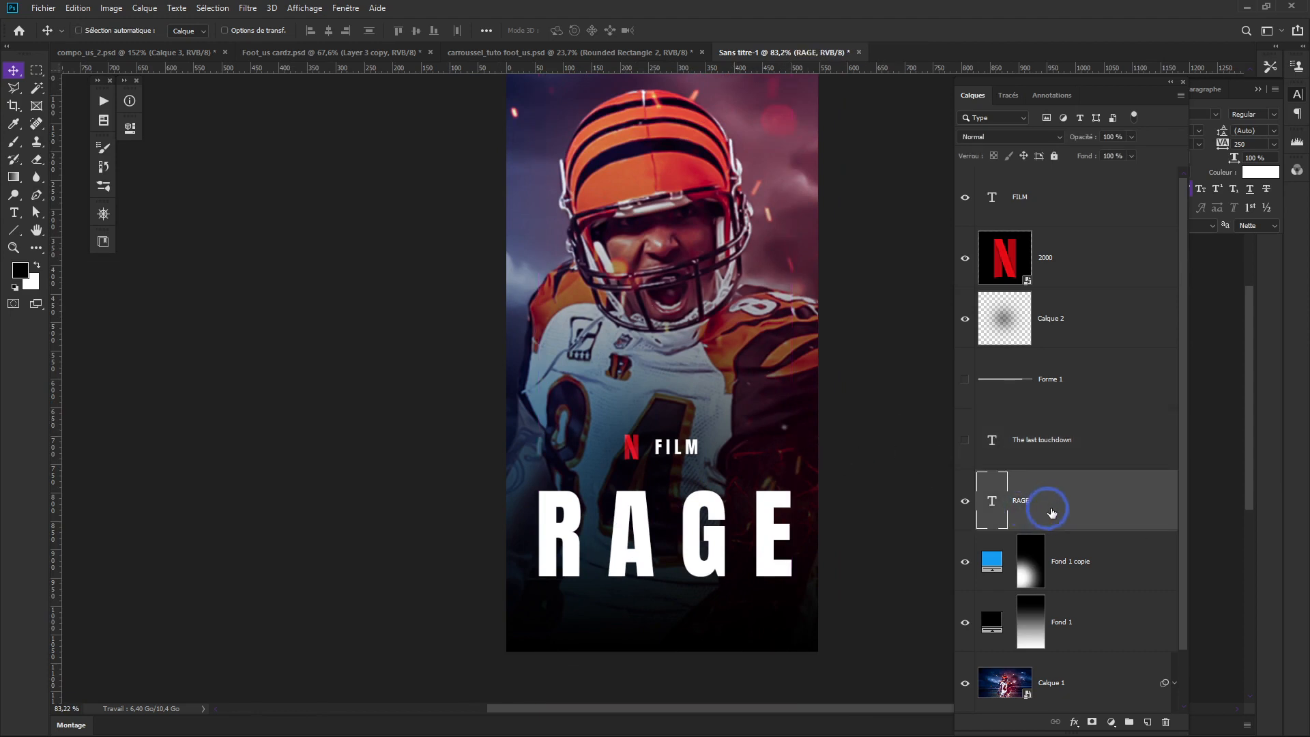
{"action": "scroll", "coordinate": [1071, 506], "scroll_direction": "down", "scroll_amount": 1}
{"action": "left_click", "coordinate": [1051, 624], "text": "ctrl"}
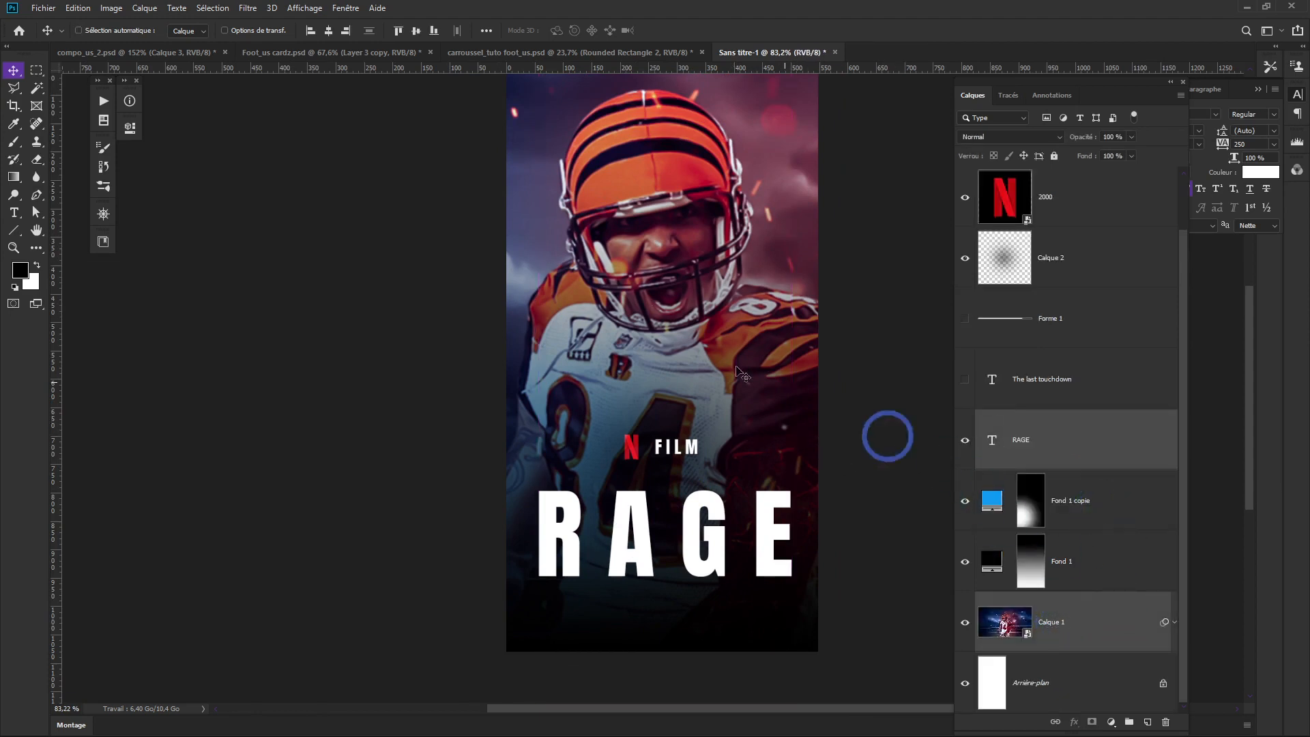
{"action": "left_click", "coordinate": [330, 31]}
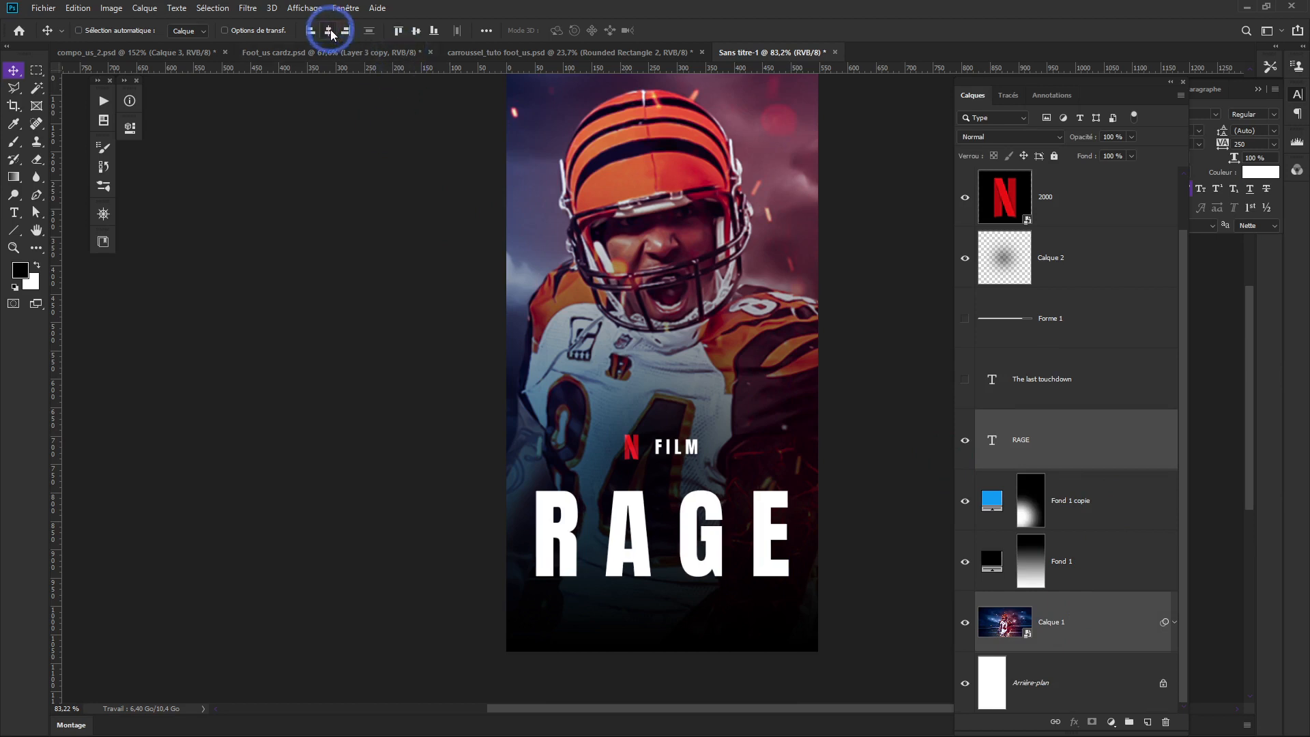
Select the RAGE layer and realign the vertical guides with the title's outer left and right edges.
{"action": "left_click", "coordinate": [1061, 437]}
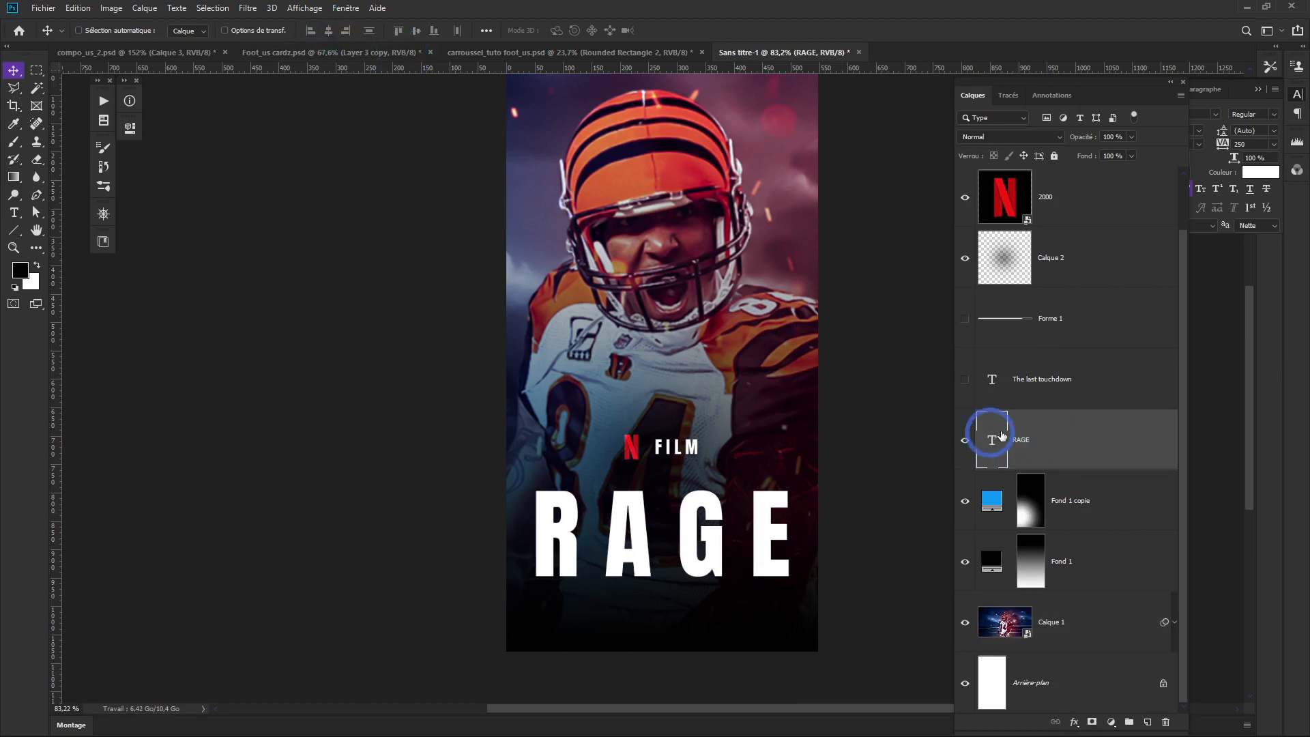
{"action": "left_click_drag", "start_coordinate": [622, 68], "coordinate": [50, 513]}
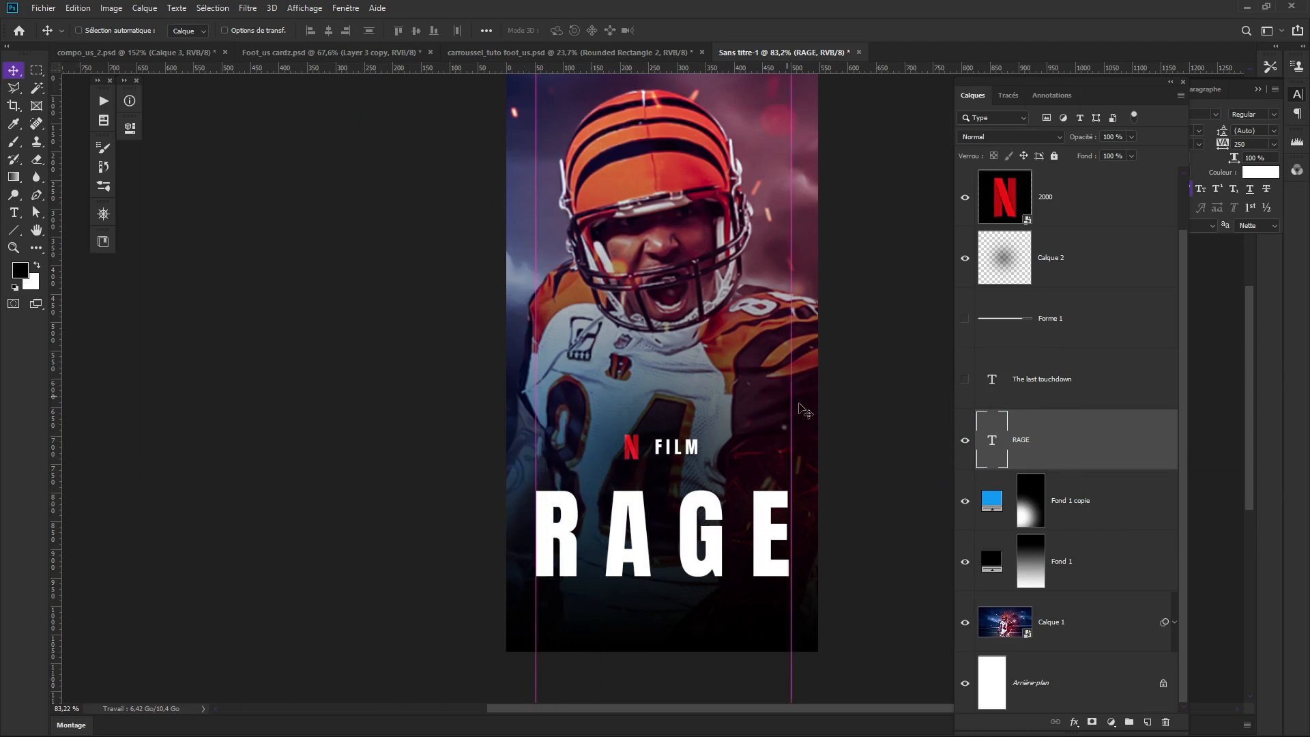
Nudge the right guide onto the E's outer edge, and show the Forme 1 line with its ends fitted to both guides.
{"action": "left_click_drag", "start_coordinate": [791, 428], "coordinate": [787, 428]}
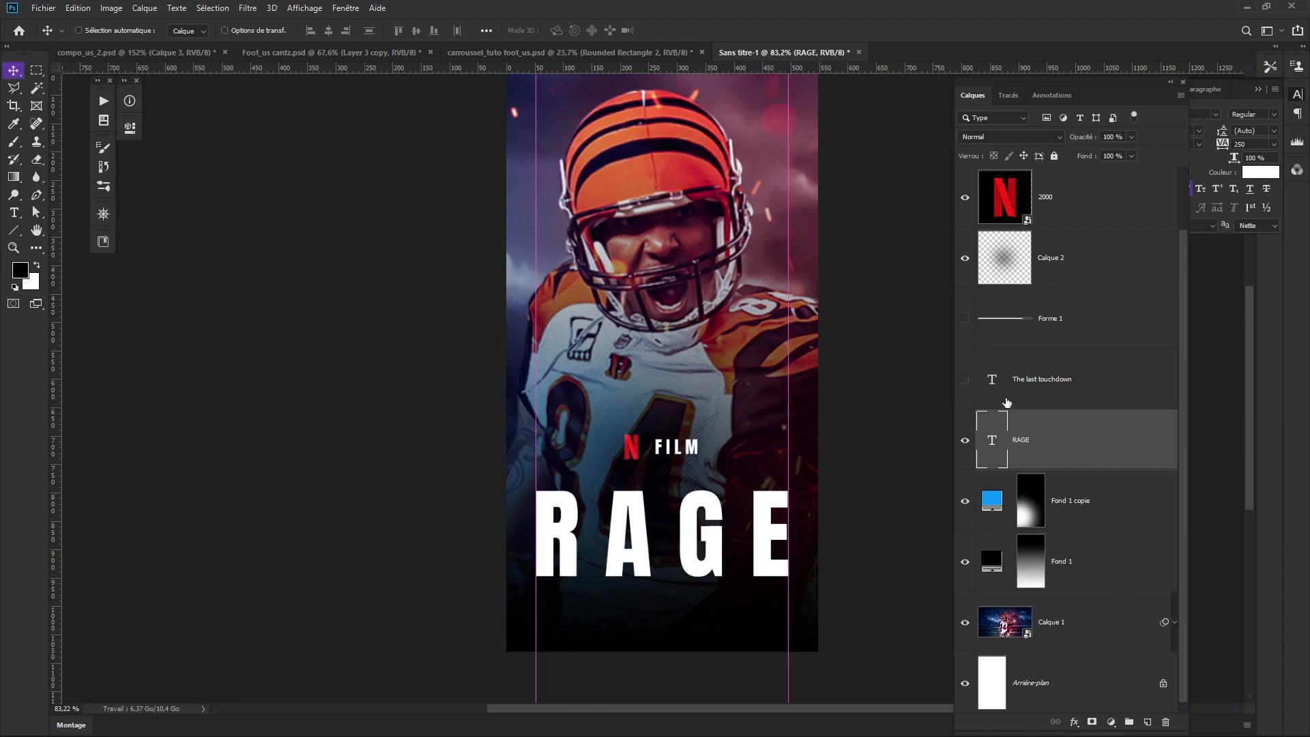
{"action": "left_click", "coordinate": [965, 317]}
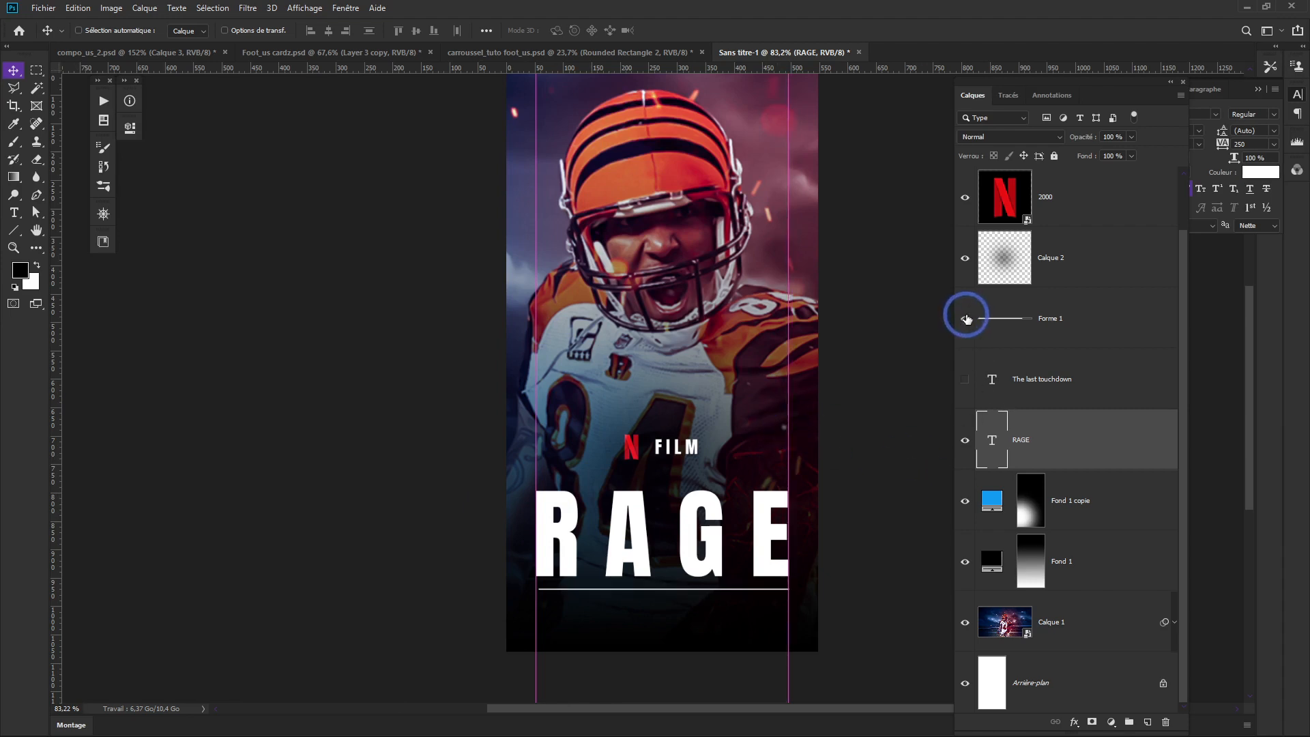
{"action": "left_click", "coordinate": [1073, 324]}
{"action": "key", "text": "ctrl+t"}
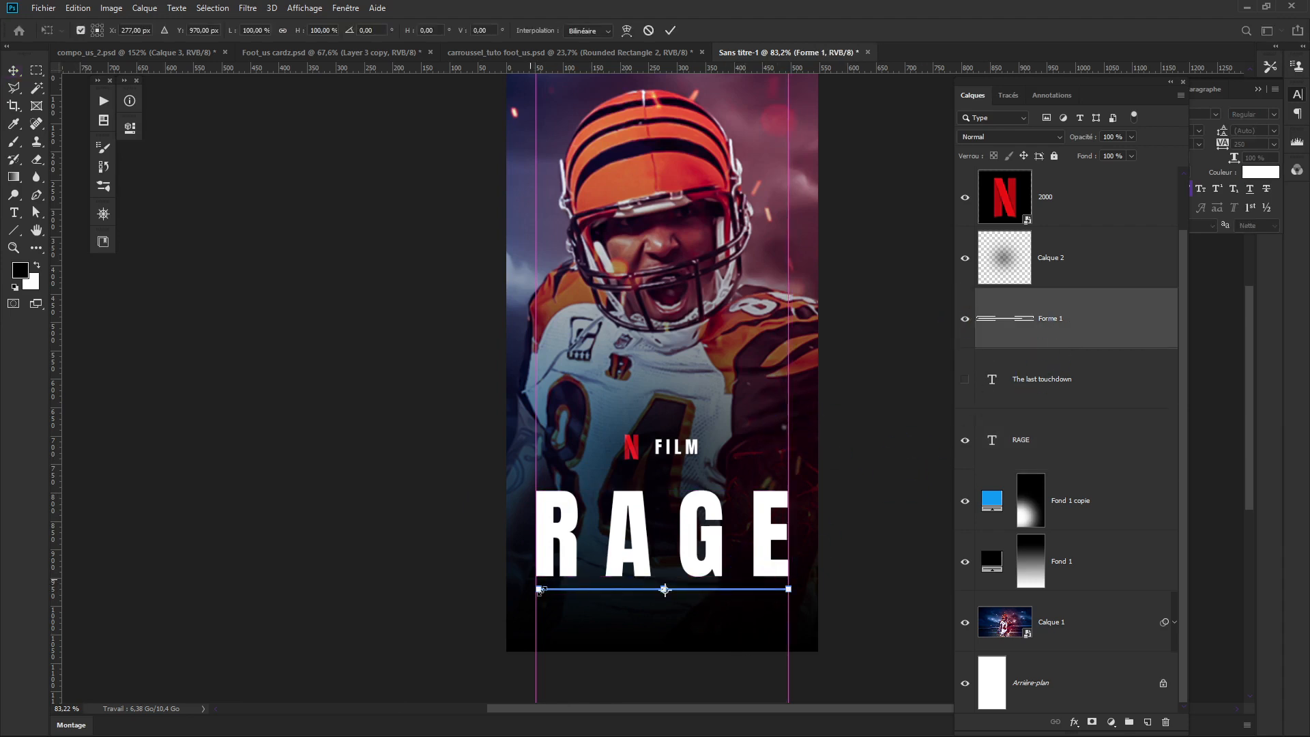
{"action": "scroll", "coordinate": [546, 594], "scroll_direction": "up", "scroll_amount": 6}
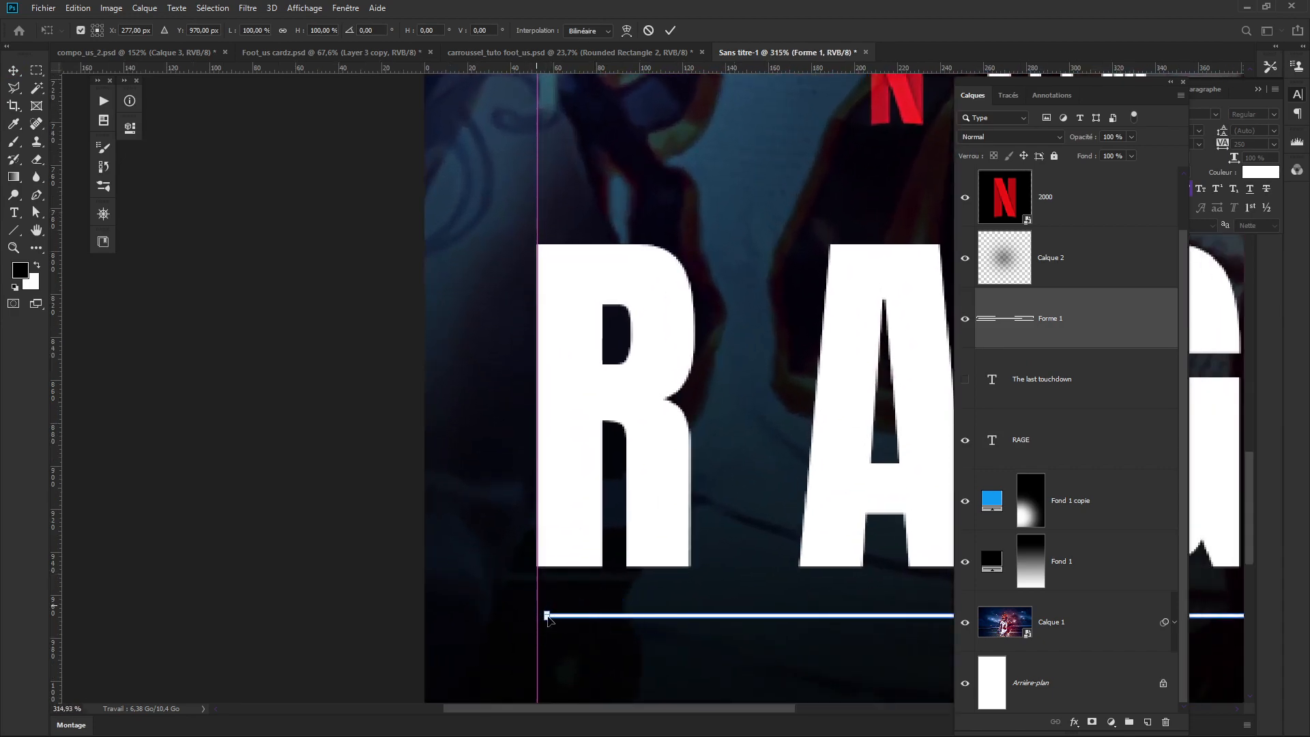
{"action": "left_click_drag", "start_coordinate": [546, 615], "coordinate": [537, 616]}
{"action": "left_click_drag", "start_coordinate": [784, 634], "coordinate": [327, 550]}
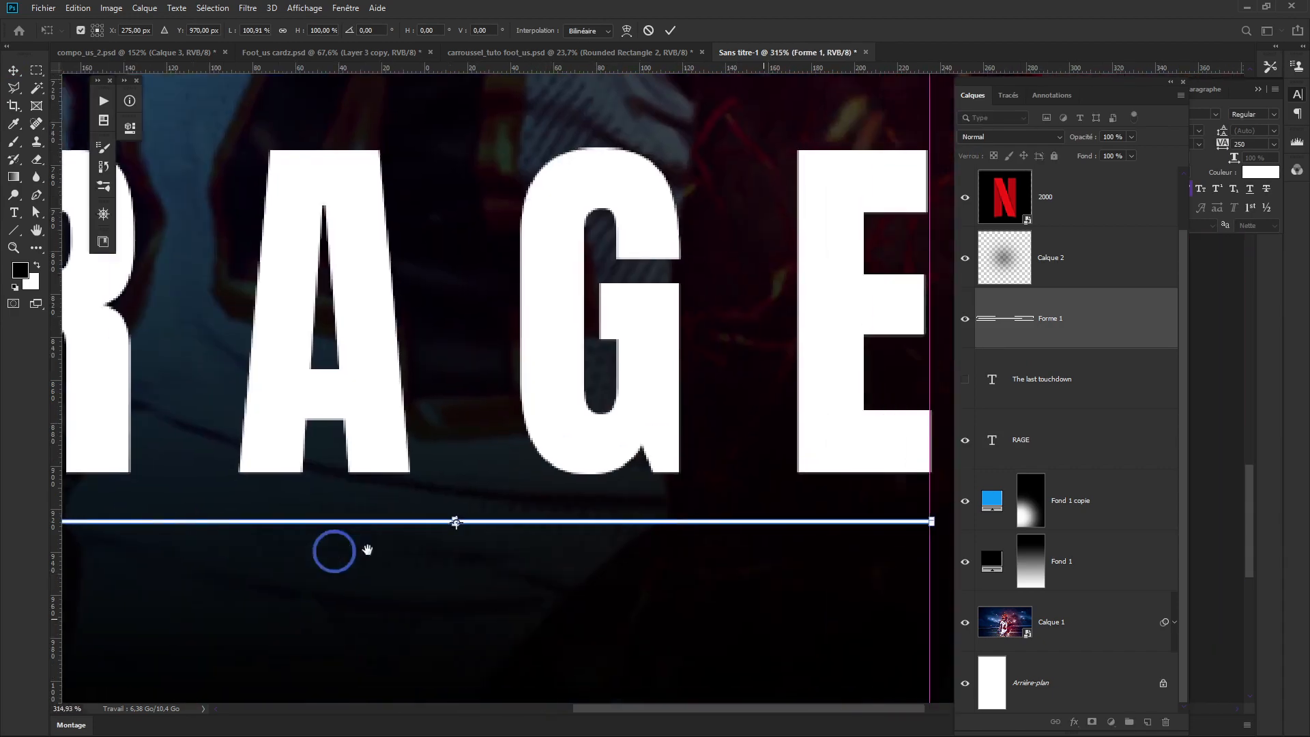
{"action": "left_click_drag", "start_coordinate": [503, 447], "coordinate": [500, 448]}
{"action": "scroll", "coordinate": [462, 521], "scroll_direction": "down", "scroll_amount": 1}
{"action": "left_click_drag", "start_coordinate": [445, 520], "coordinate": [682, 520]}
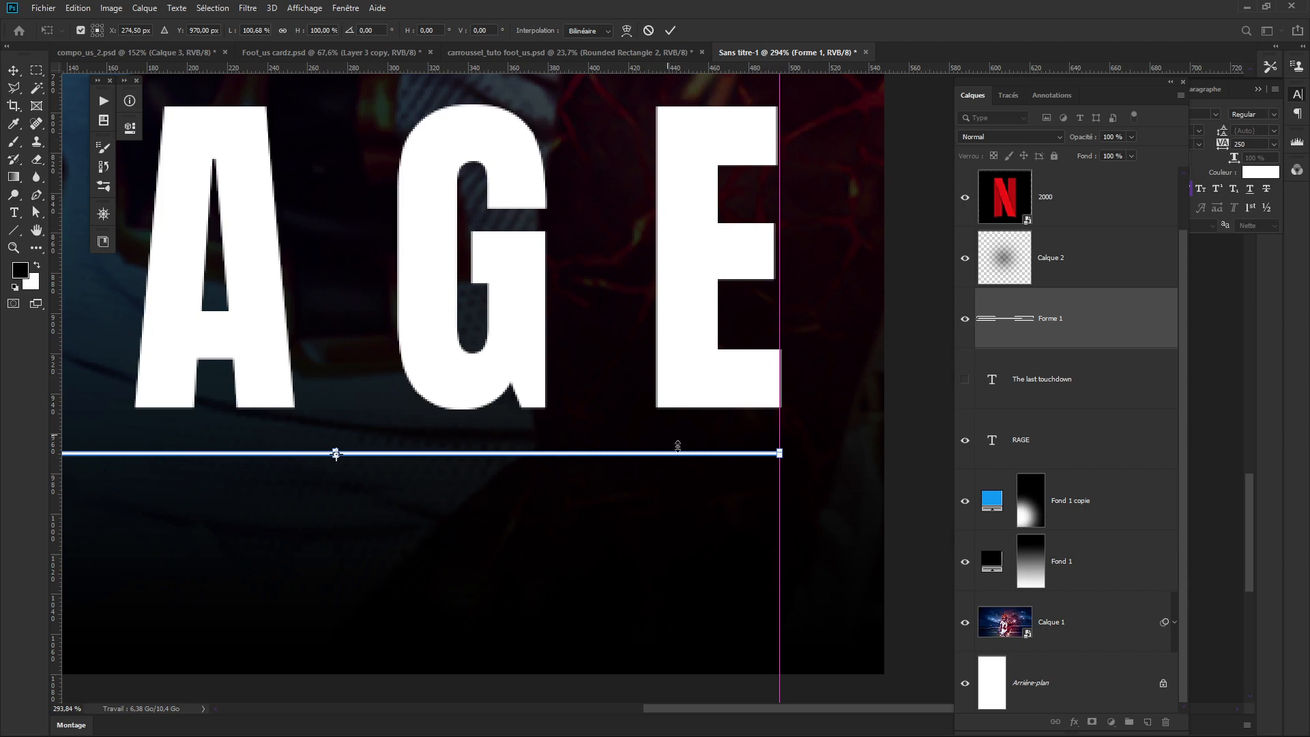
{"action": "key", "text": "Return"}
{"action": "scroll", "coordinate": [508, 458], "scroll_direction": "down", "scroll_amount": 3}
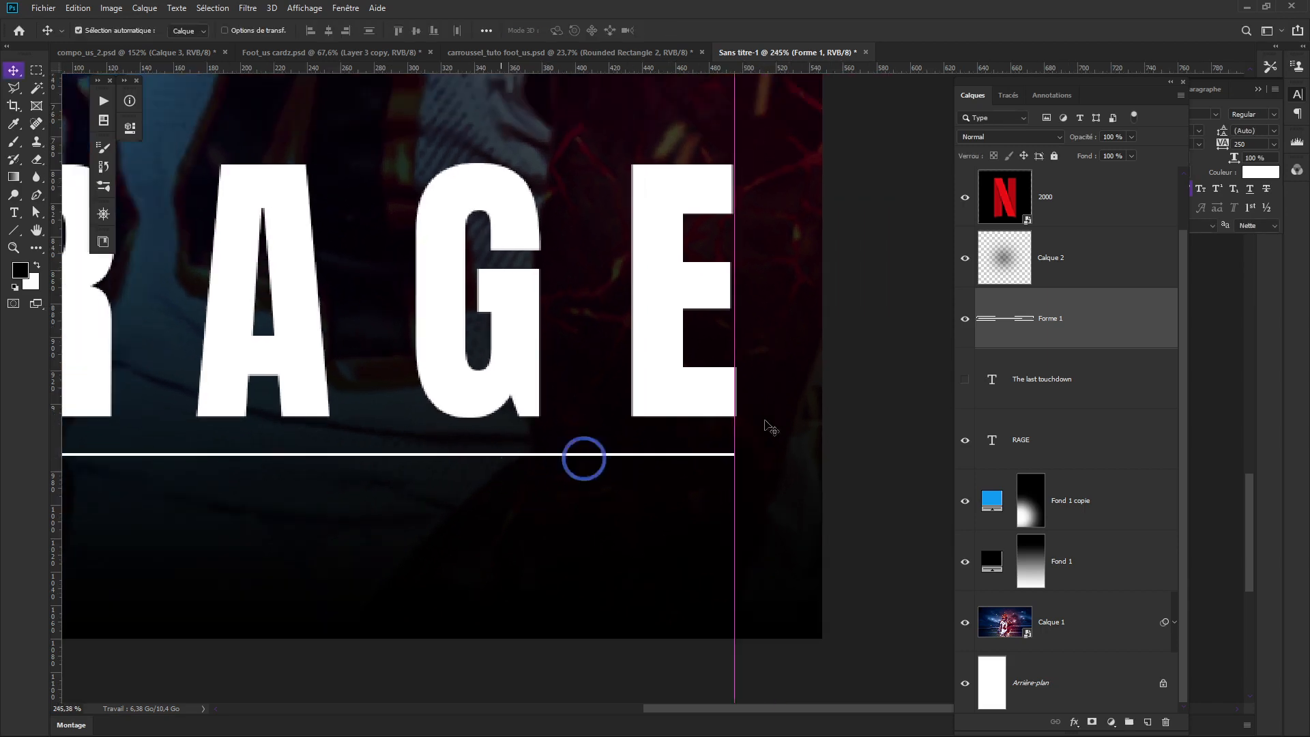
Show the subtitle THE LAST TOUCHDOWN and scale it to span the width between the two guides.
{"action": "left_click", "coordinate": [969, 386]}
{"action": "scroll", "coordinate": [539, 505], "scroll_direction": "down", "scroll_amount": 3}
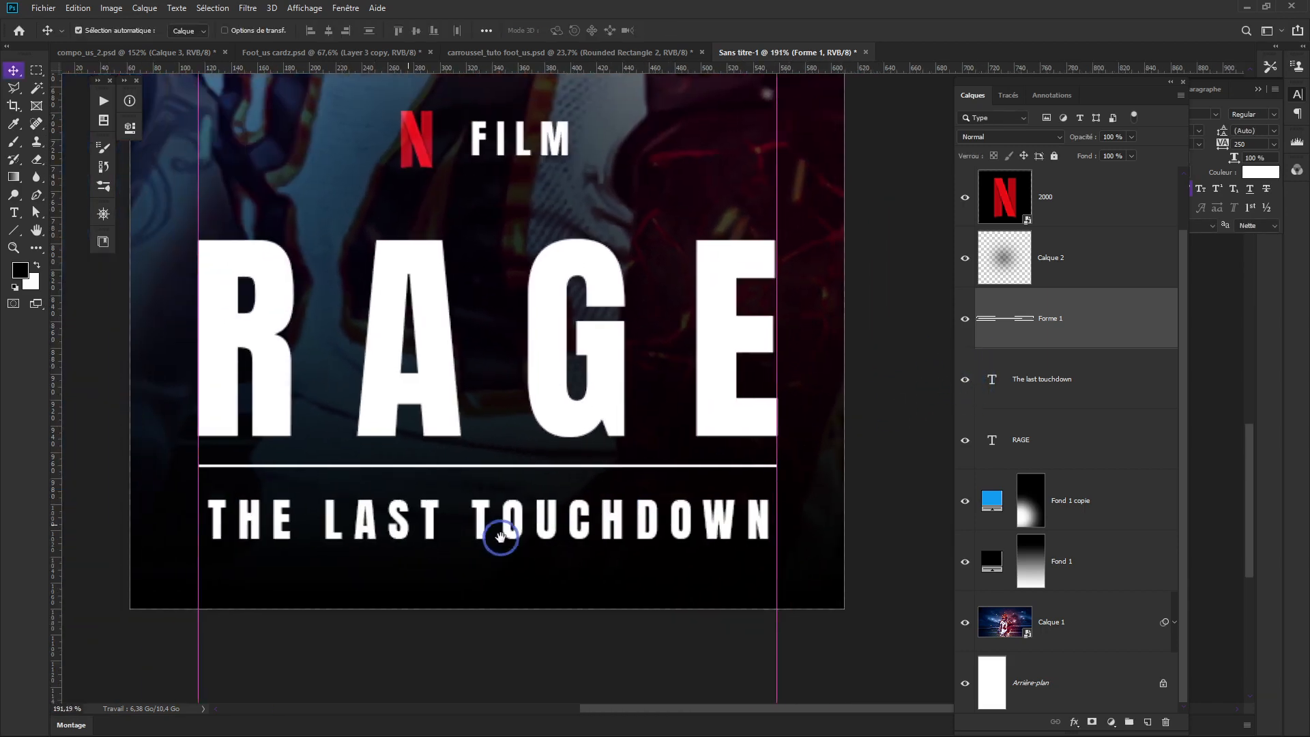
{"action": "key", "text": "ctrl+t"}
{"action": "key", "text": "Return"}
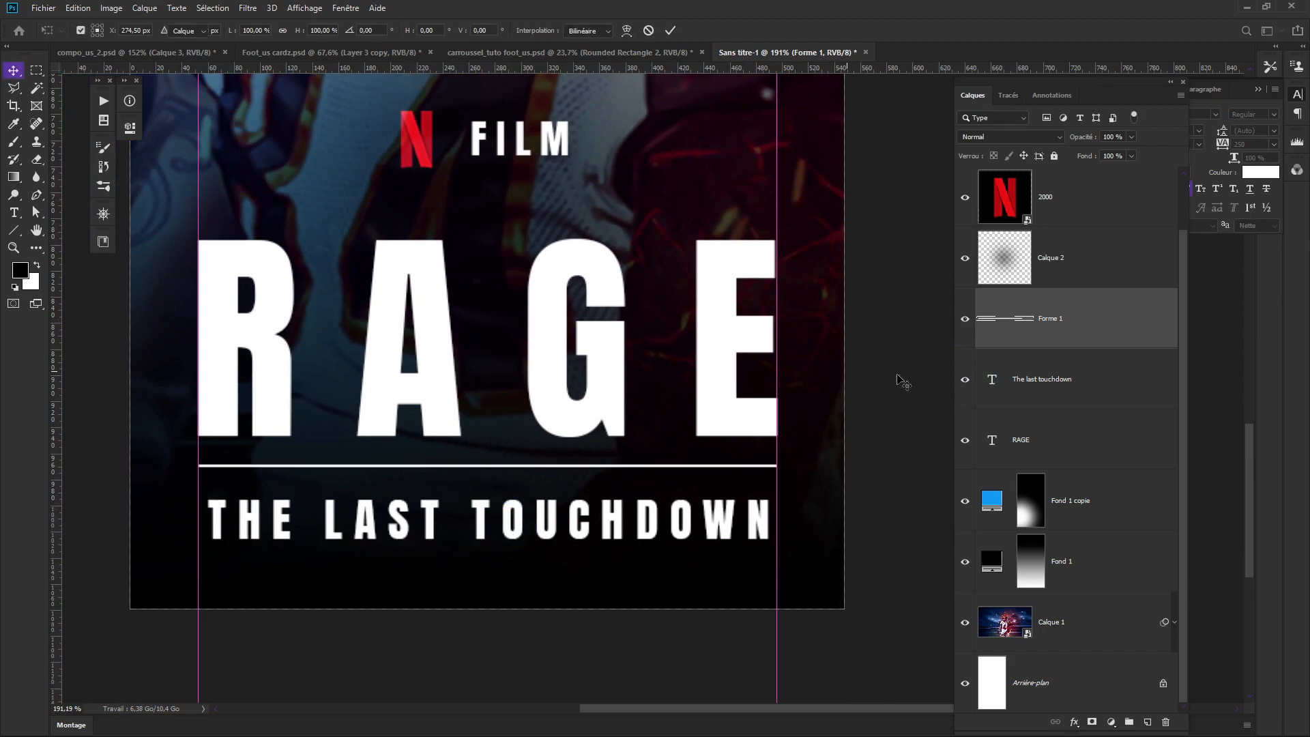
{"action": "left_click", "coordinate": [1078, 382]}
{"action": "key", "text": "ctrl+t"}
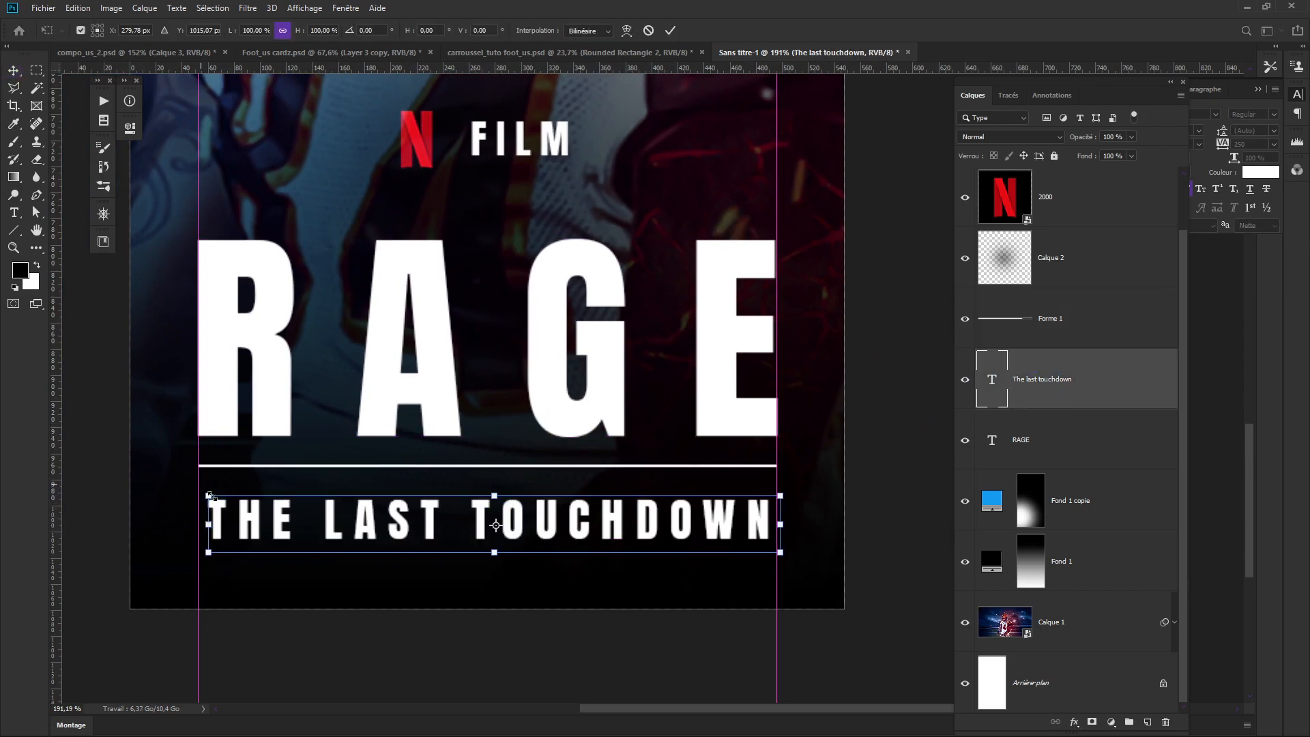
{"action": "left_click_drag", "start_coordinate": [209, 496], "coordinate": [198, 493]}
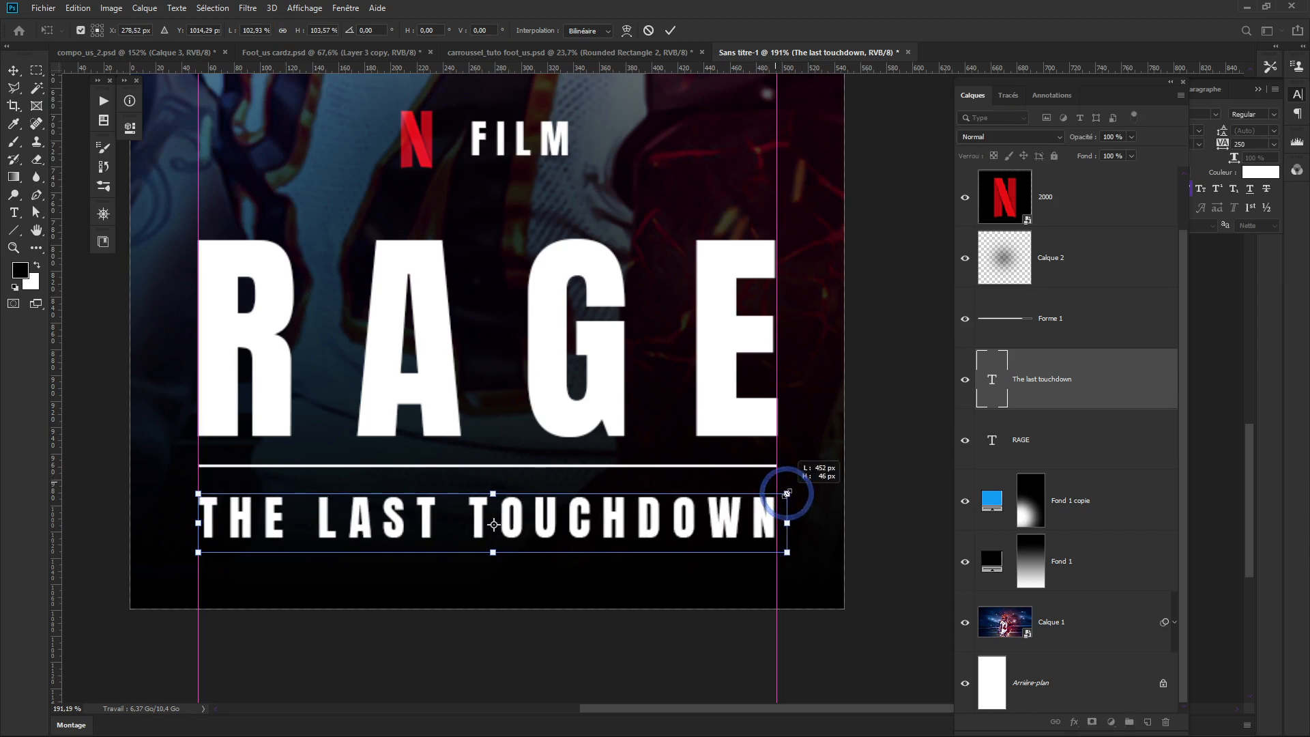
{"action": "key", "text": "Return"}
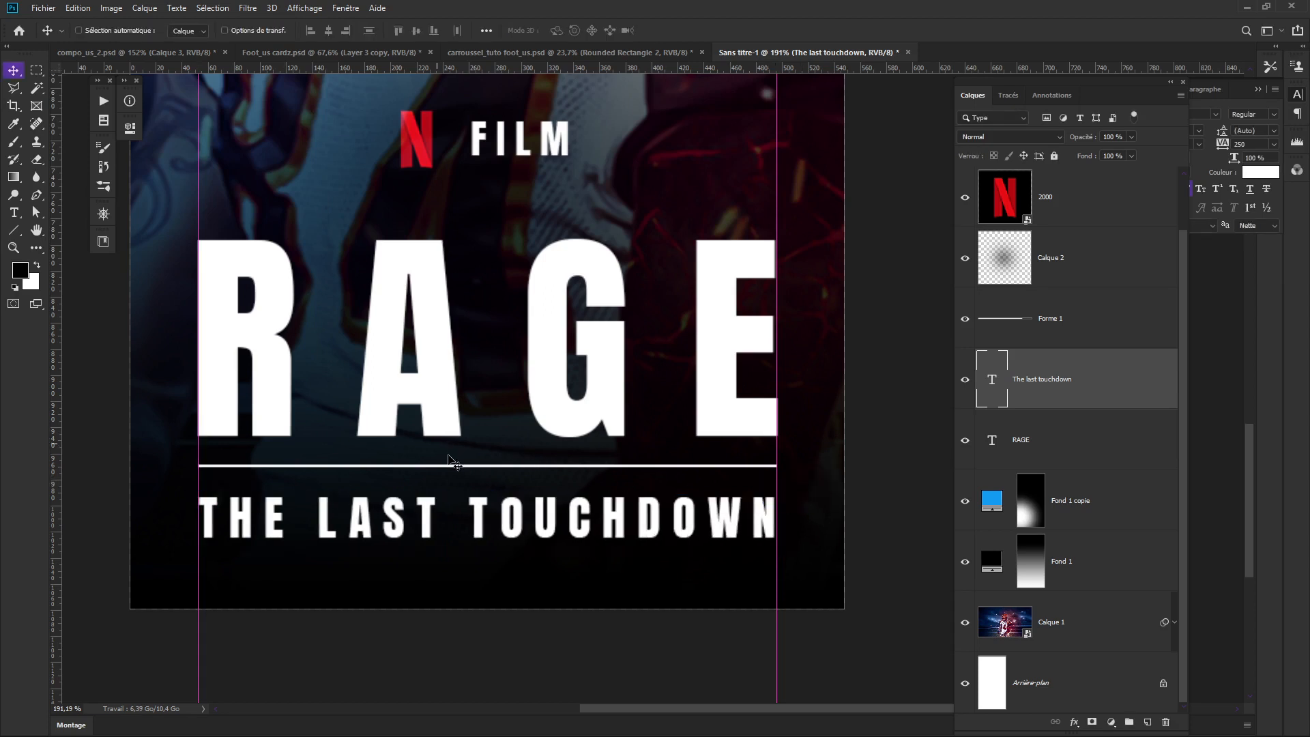
Hide the guides and bring the whole poster into view.
{"action": "scroll", "coordinate": [614, 481], "scroll_direction": "down", "scroll_amount": 5}
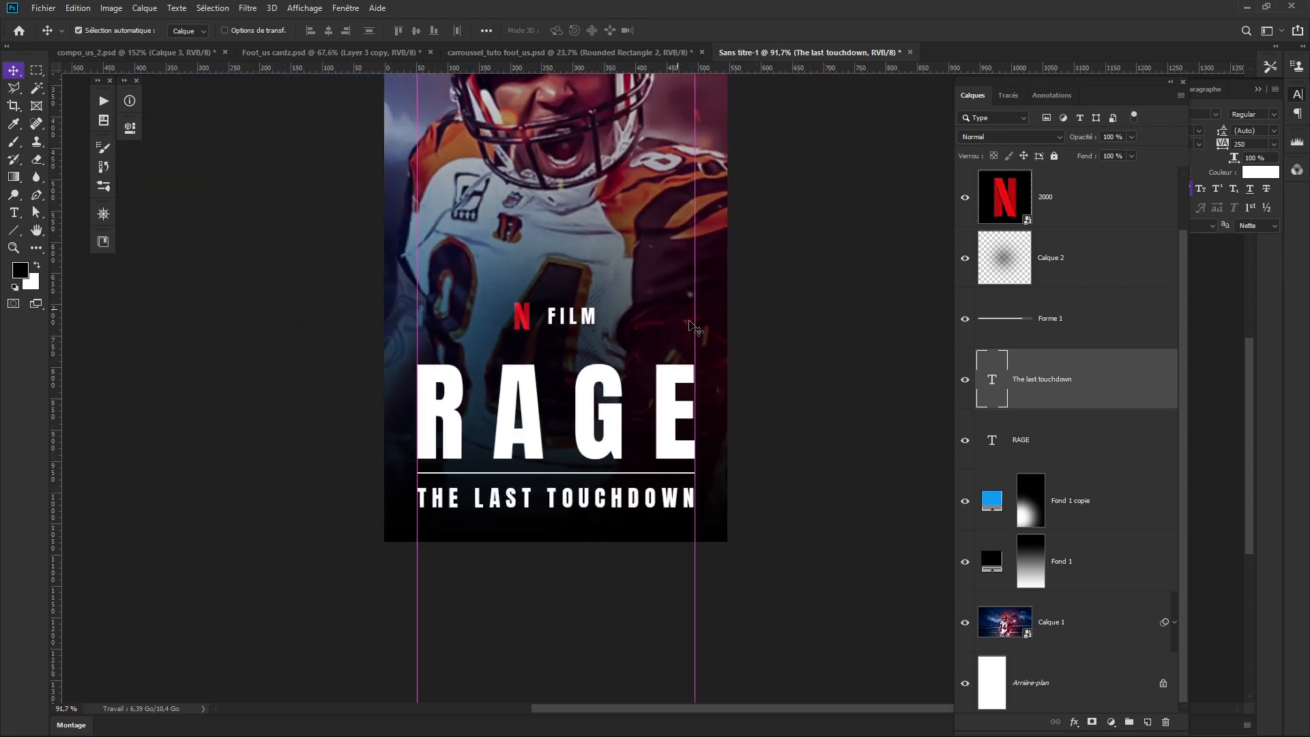
{"action": "key", "text": "ctrl+h"}
{"action": "scroll", "coordinate": [697, 402], "scroll_direction": "down", "scroll_amount": 3}
{"action": "left_click_drag", "start_coordinate": [760, 362], "coordinate": [744, 446]}
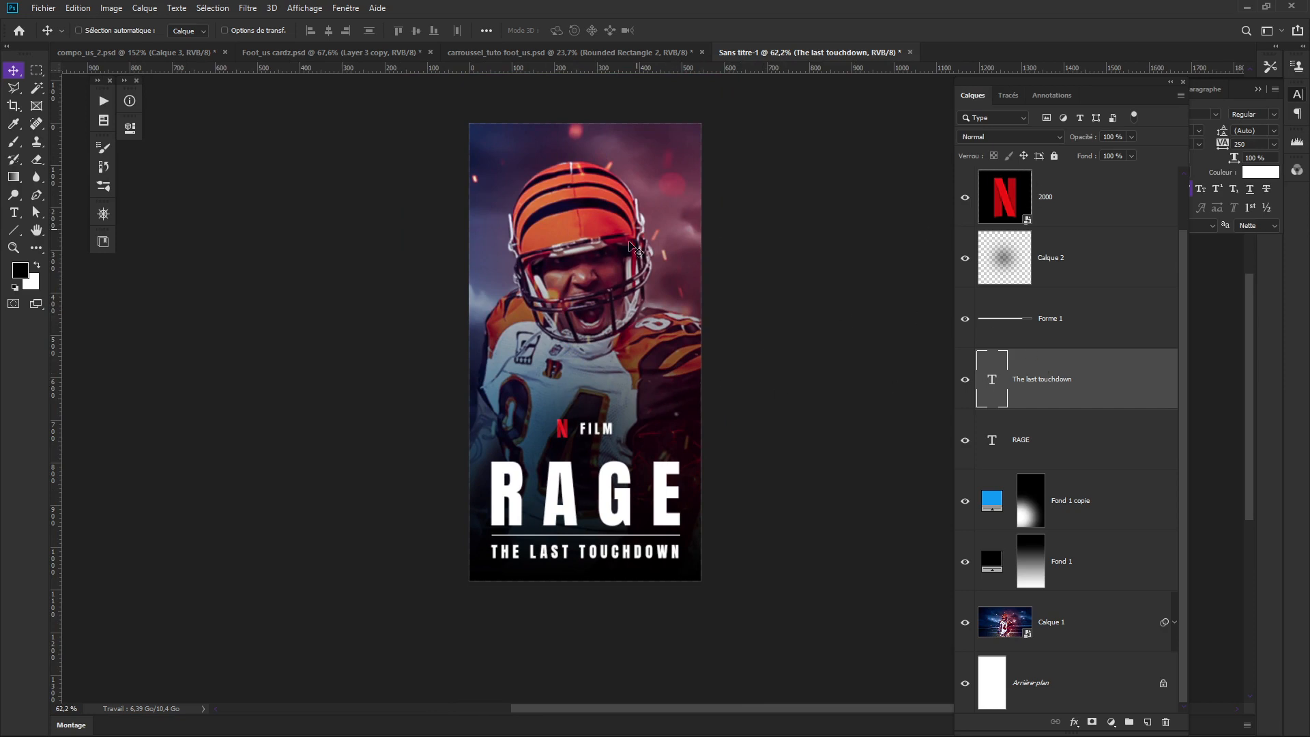
Crop the document to its existing canvas edges, deleting the pixels outside the frame.
{"action": "key", "text": "c"}
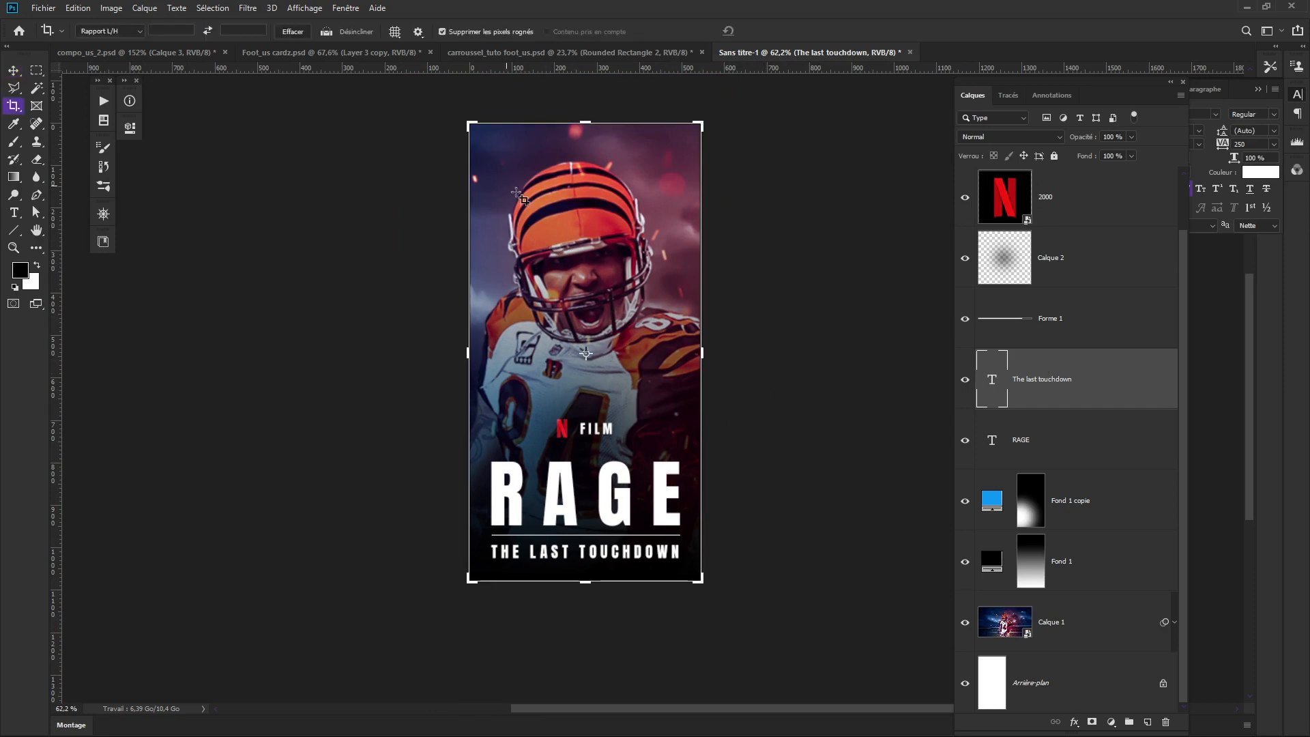
{"action": "left_click", "coordinate": [469, 125]}
{"action": "left_click", "coordinate": [638, 447]}
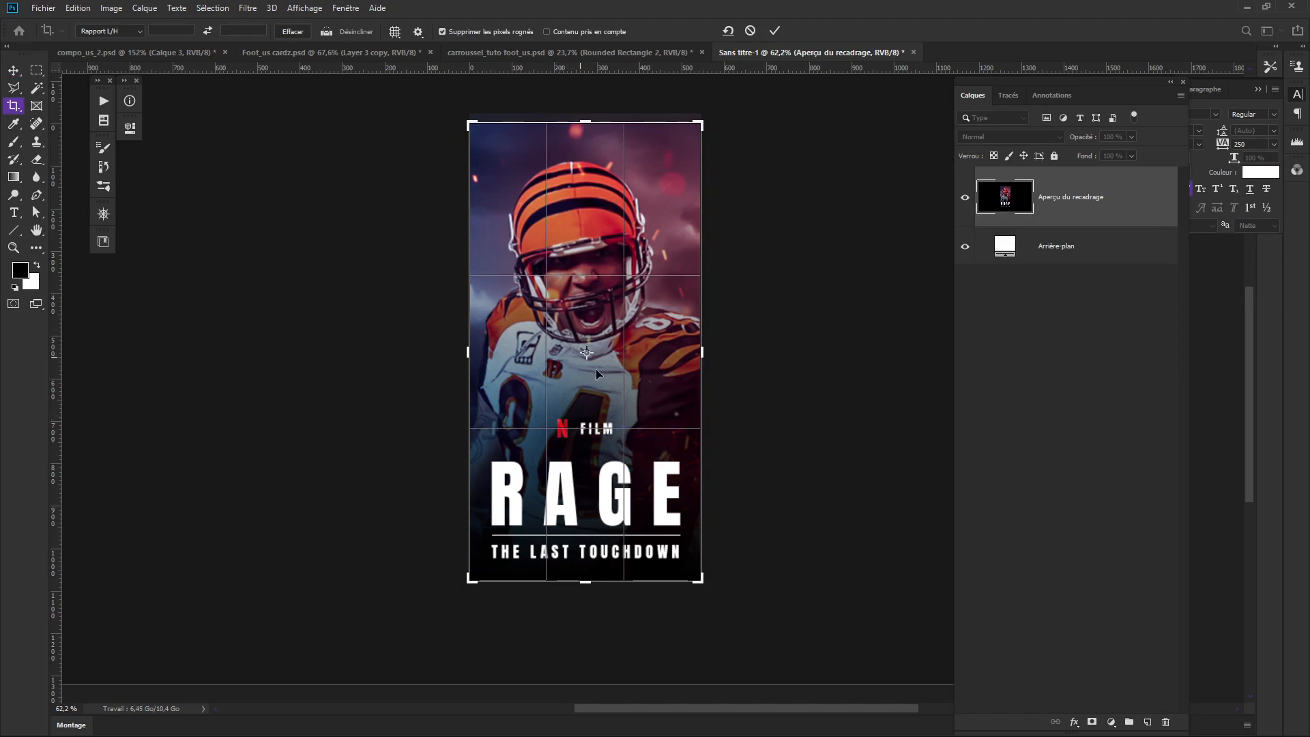
{"action": "key", "text": "Return"}
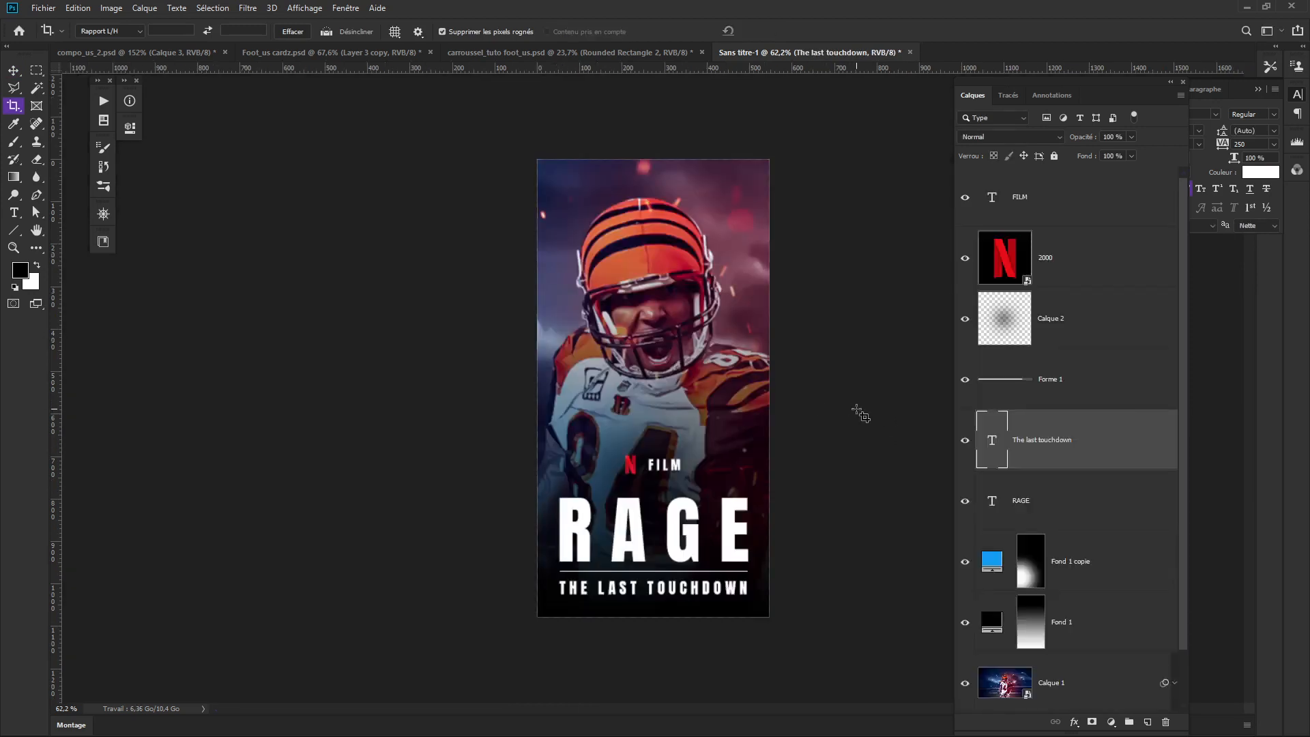
{"action": "left_click_drag", "start_coordinate": [837, 446], "coordinate": [753, 451]}
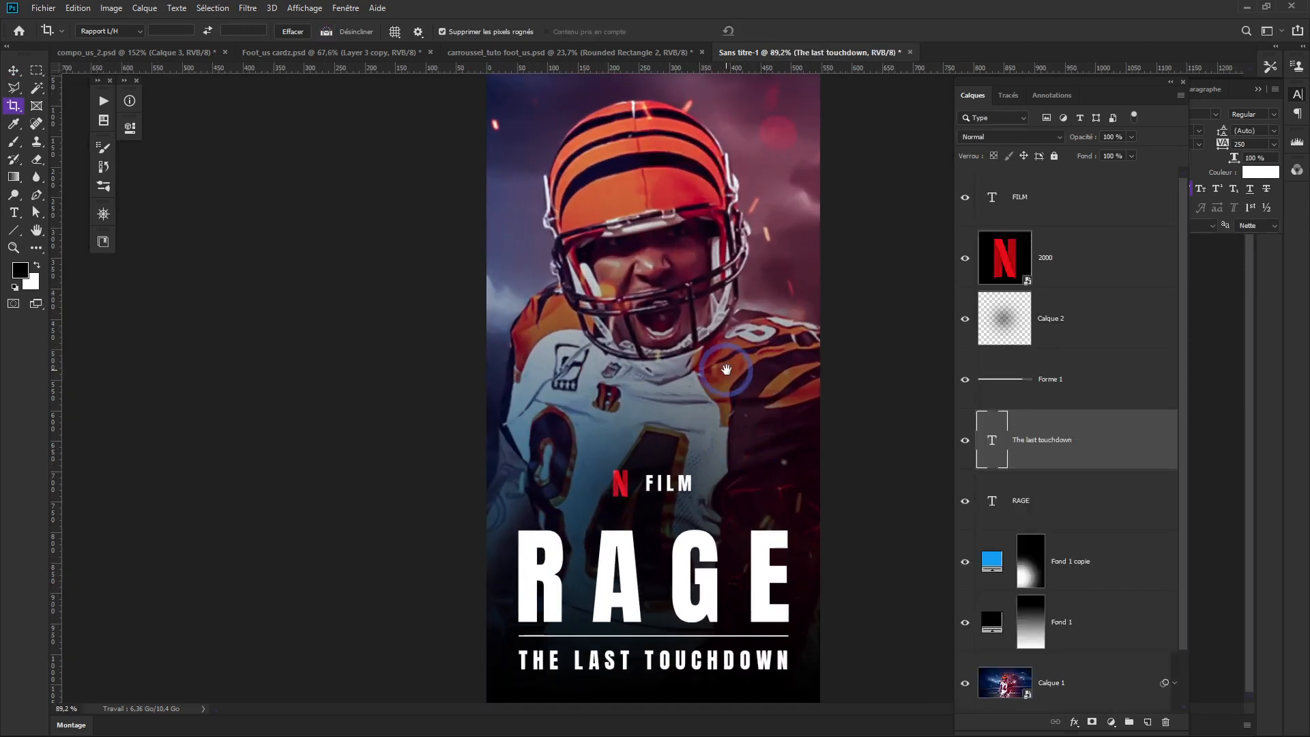
{"action": "key", "text": "ctrl+0"}
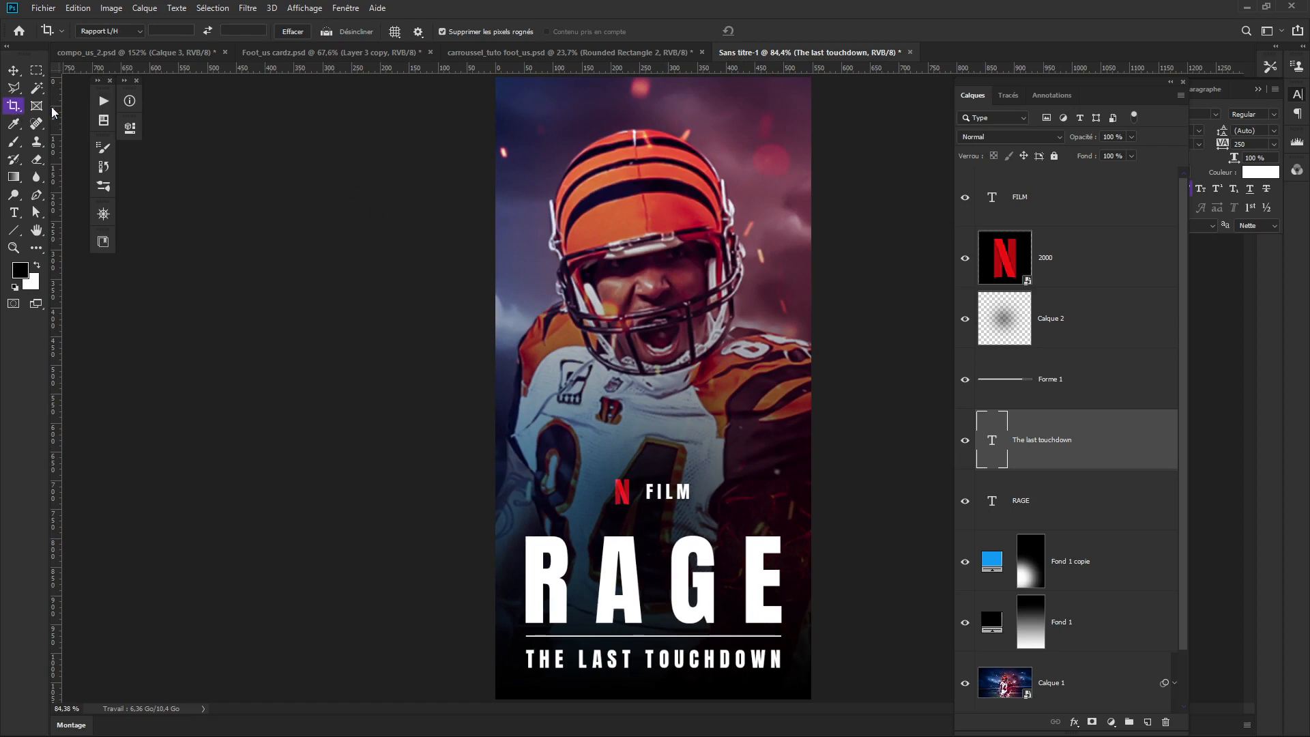
{"action": "left_click", "coordinate": [498, 117]}
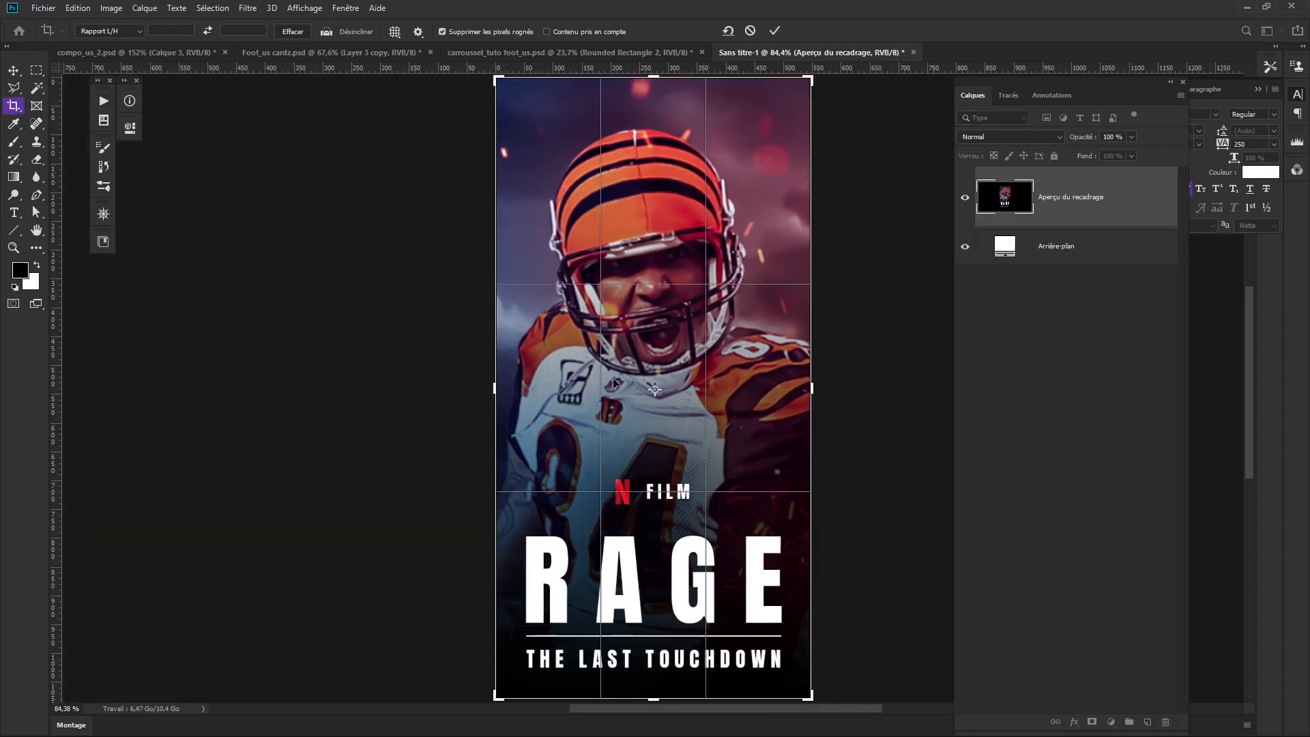
{"action": "key", "text": "Return"}
{"action": "key", "text": "v"}
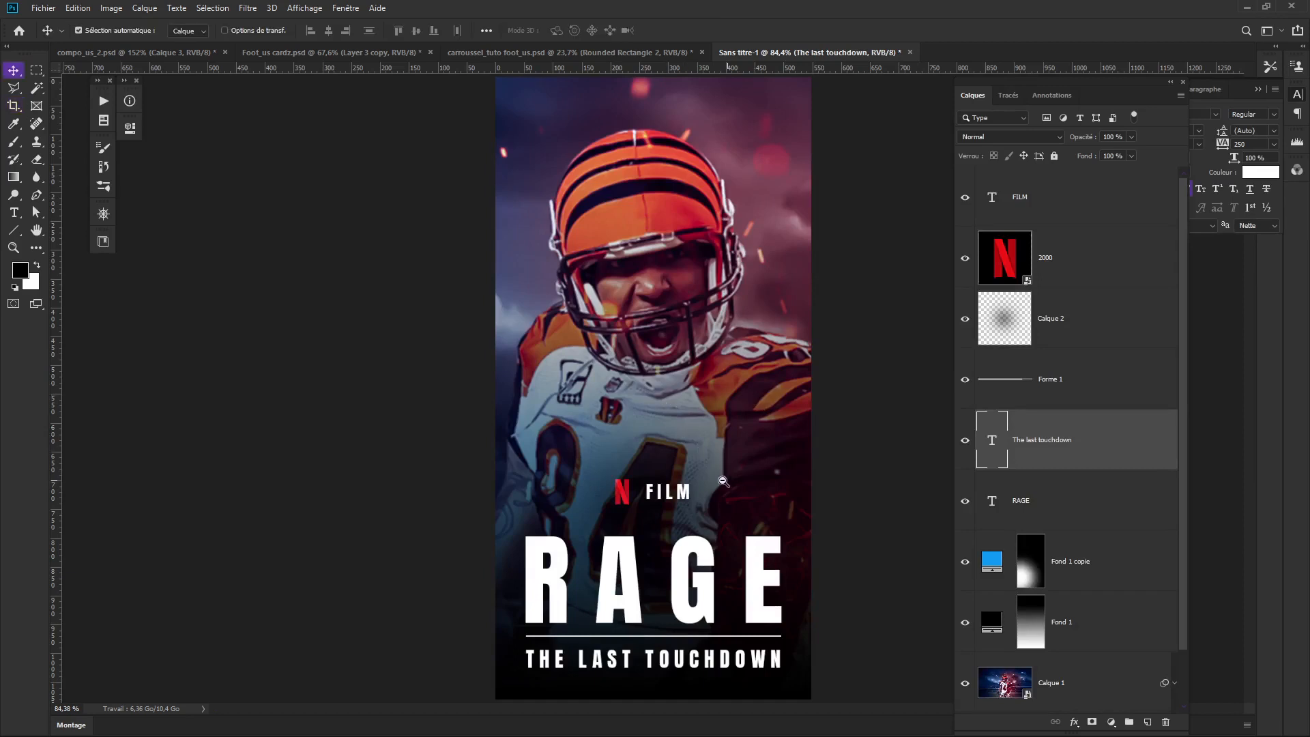
{"action": "scroll", "coordinate": [723, 481], "scroll_direction": "down", "scroll_amount": 2}
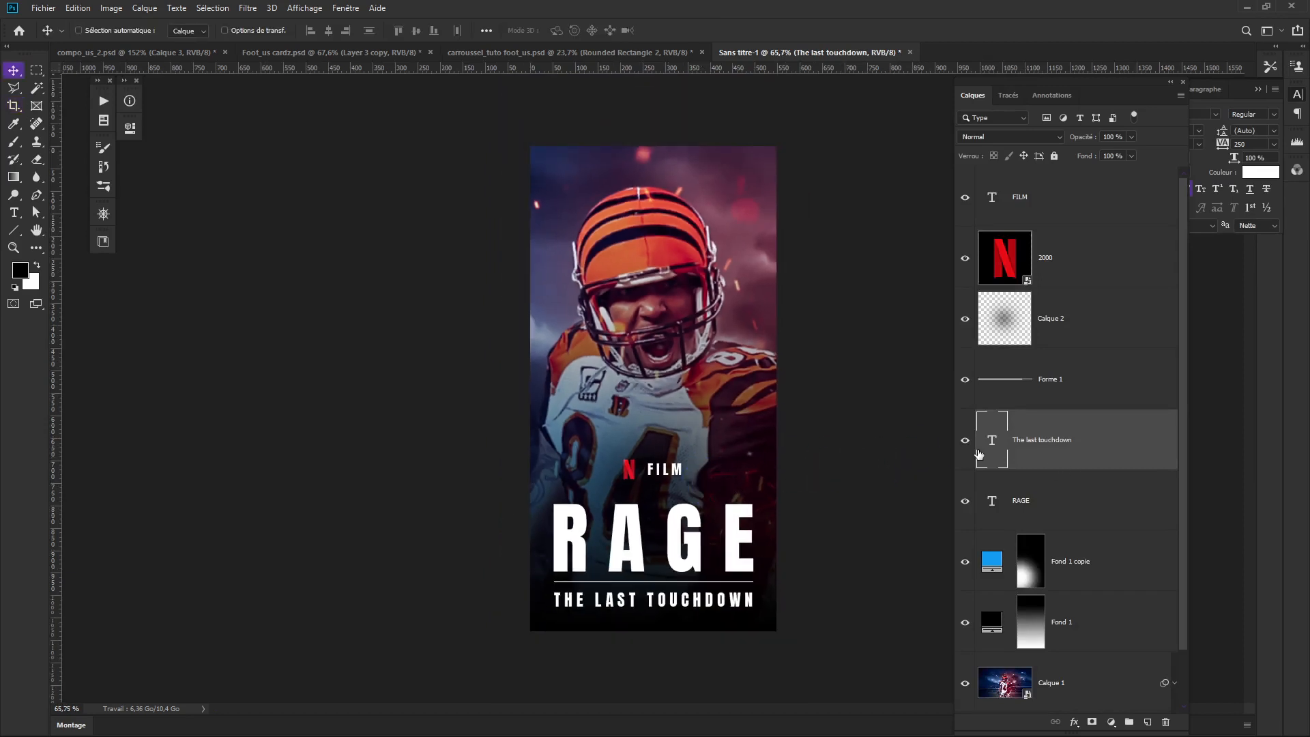
Place the bris_glace image over the right end of the RAGE title and move its layer directly below RAGE.
{"action": "key", "text": "alt+Tab"}
{"action": "left_click", "coordinate": [615, 395]}
{"action": "left_click_drag", "start_coordinate": [1166, 422], "coordinate": [784, 521]}
{"action": "left_click_drag", "start_coordinate": [717, 429], "coordinate": [790, 520]}
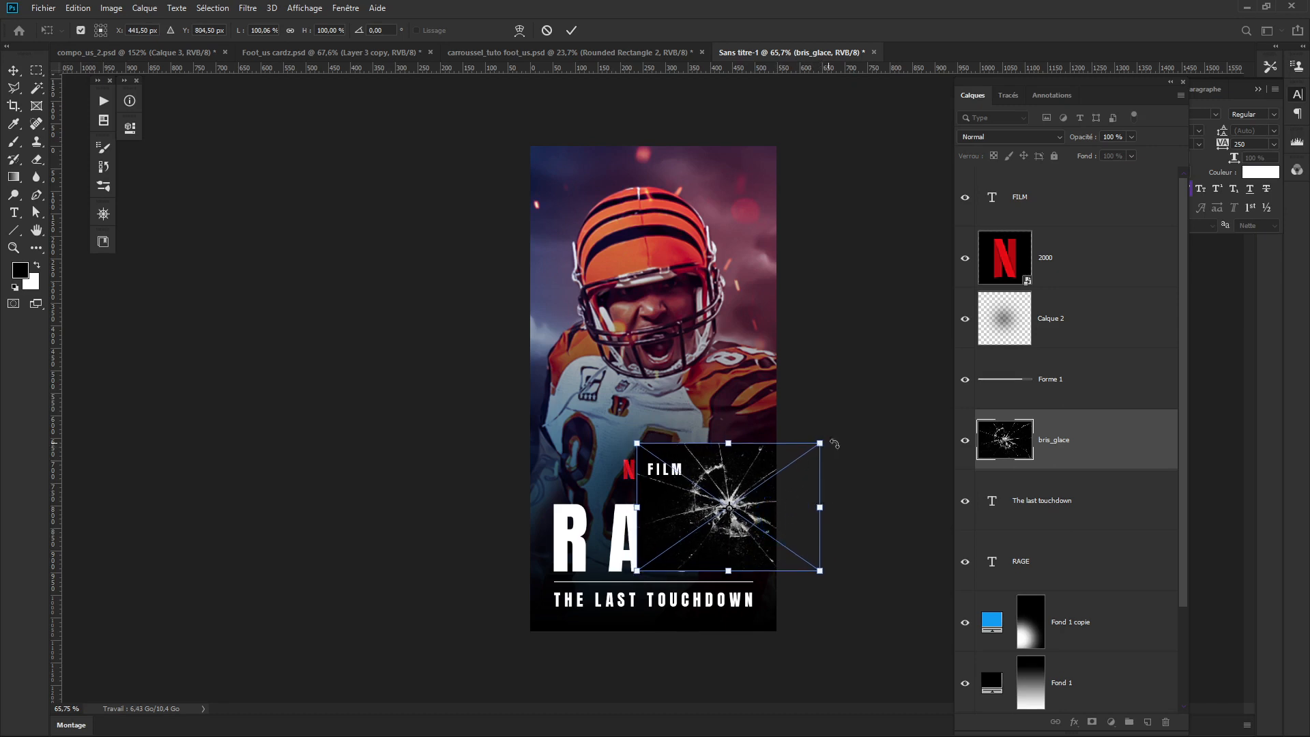
{"action": "left_click_drag", "start_coordinate": [1055, 453], "coordinate": [974, 579]}
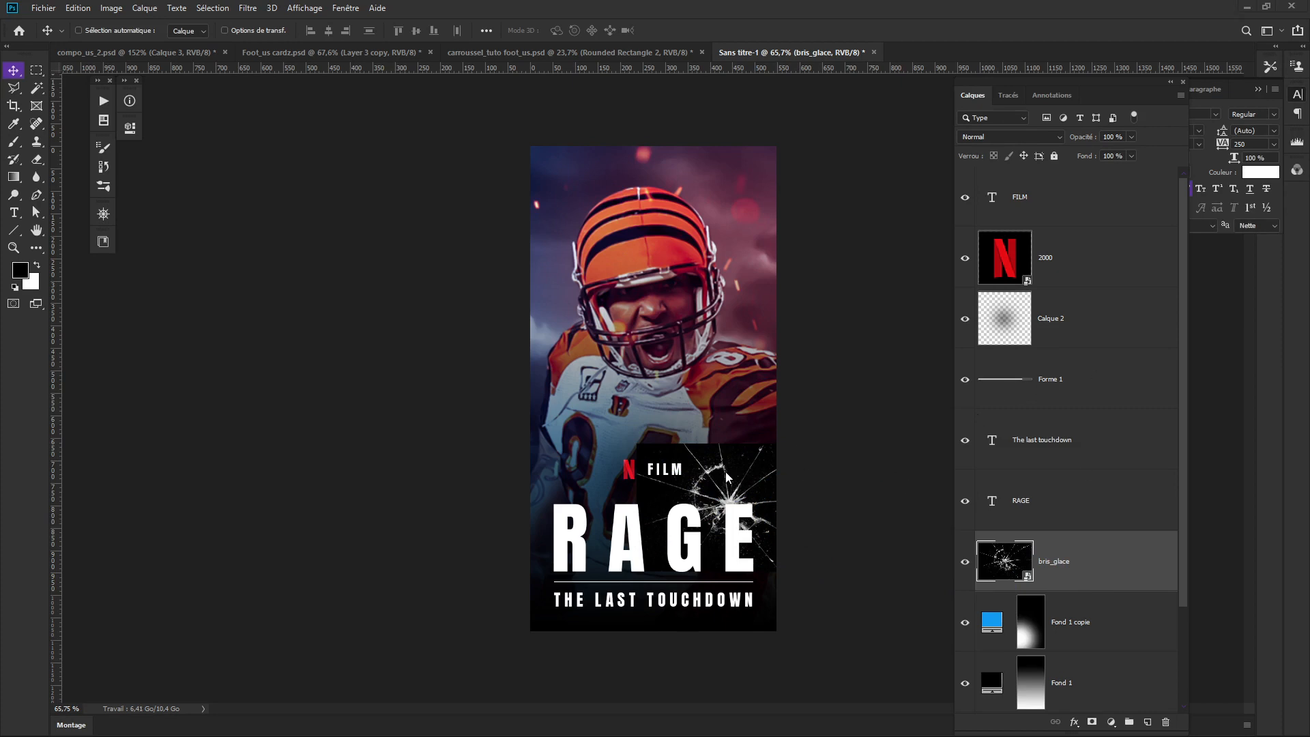
Set the bris_glace layer's blend mode to Couleur plus claire and move it below Fond 1 copie.
{"action": "left_click", "coordinate": [1006, 139]}
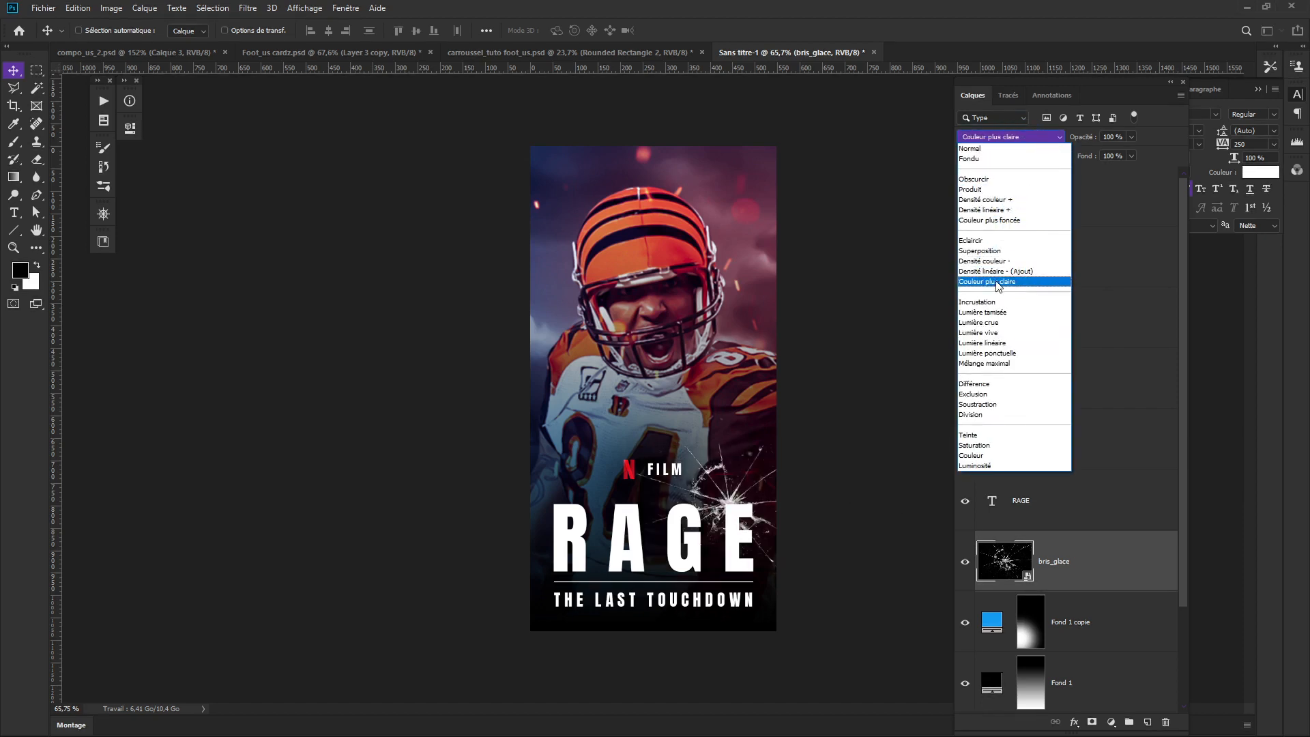
{"action": "left_click", "coordinate": [987, 281]}
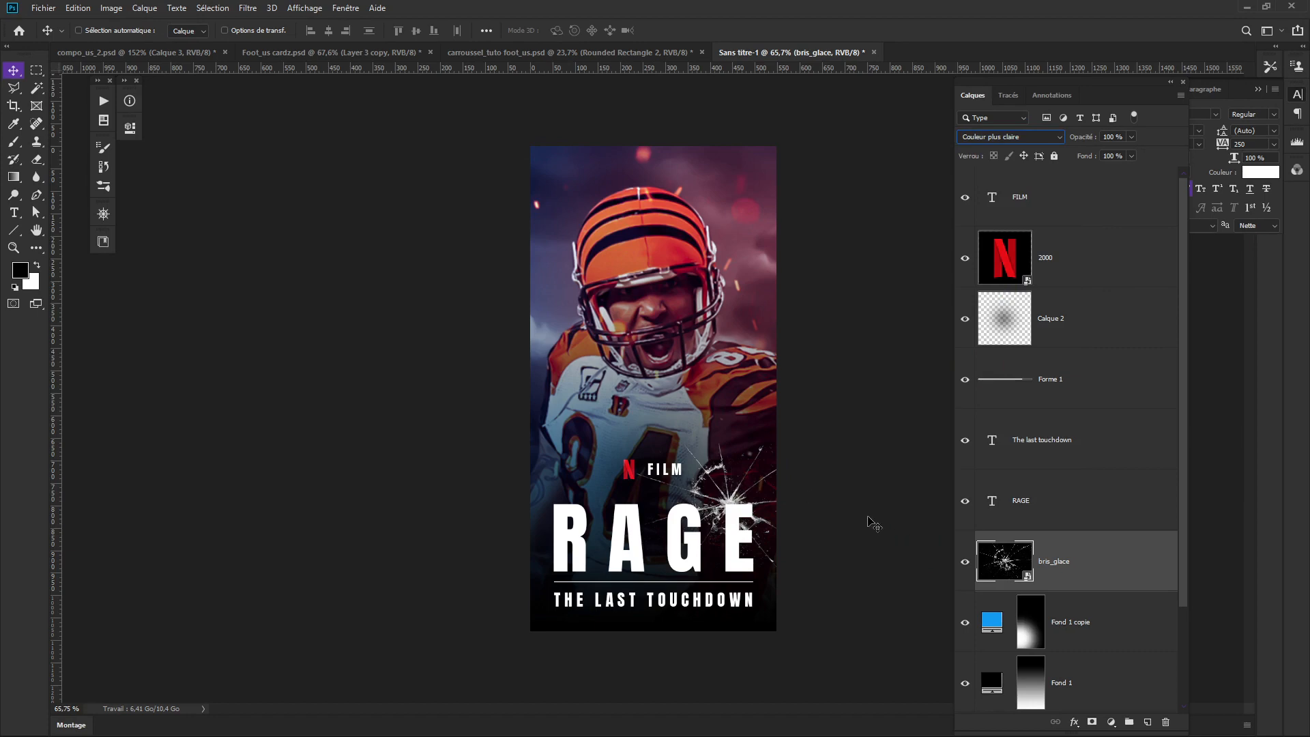
{"action": "scroll", "coordinate": [759, 526], "scroll_direction": "up", "scroll_amount": 2}
{"action": "left_click_drag", "start_coordinate": [1045, 560], "coordinate": [1090, 636]}
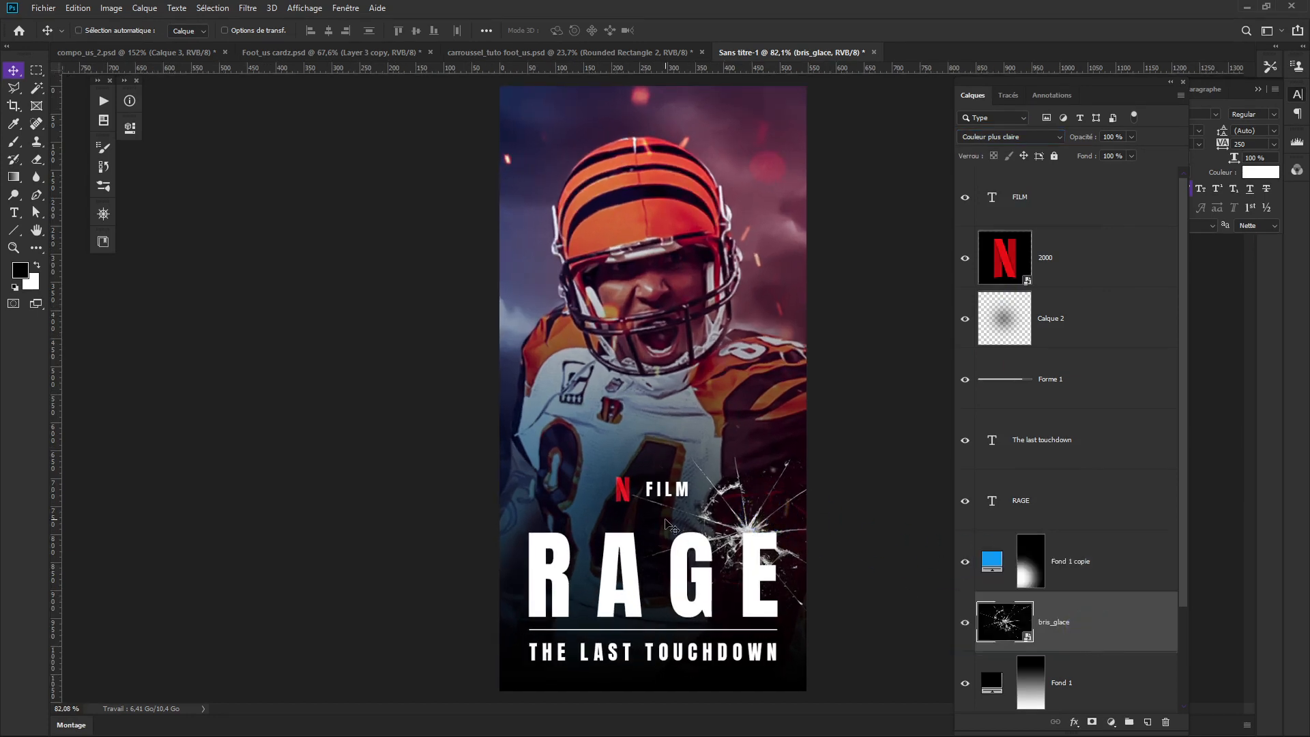
Compare the cracked glass with bris_glace above Fond 1 copie, and put it back beneath that layer.
{"action": "left_click_drag", "start_coordinate": [652, 503], "coordinate": [775, 538]}
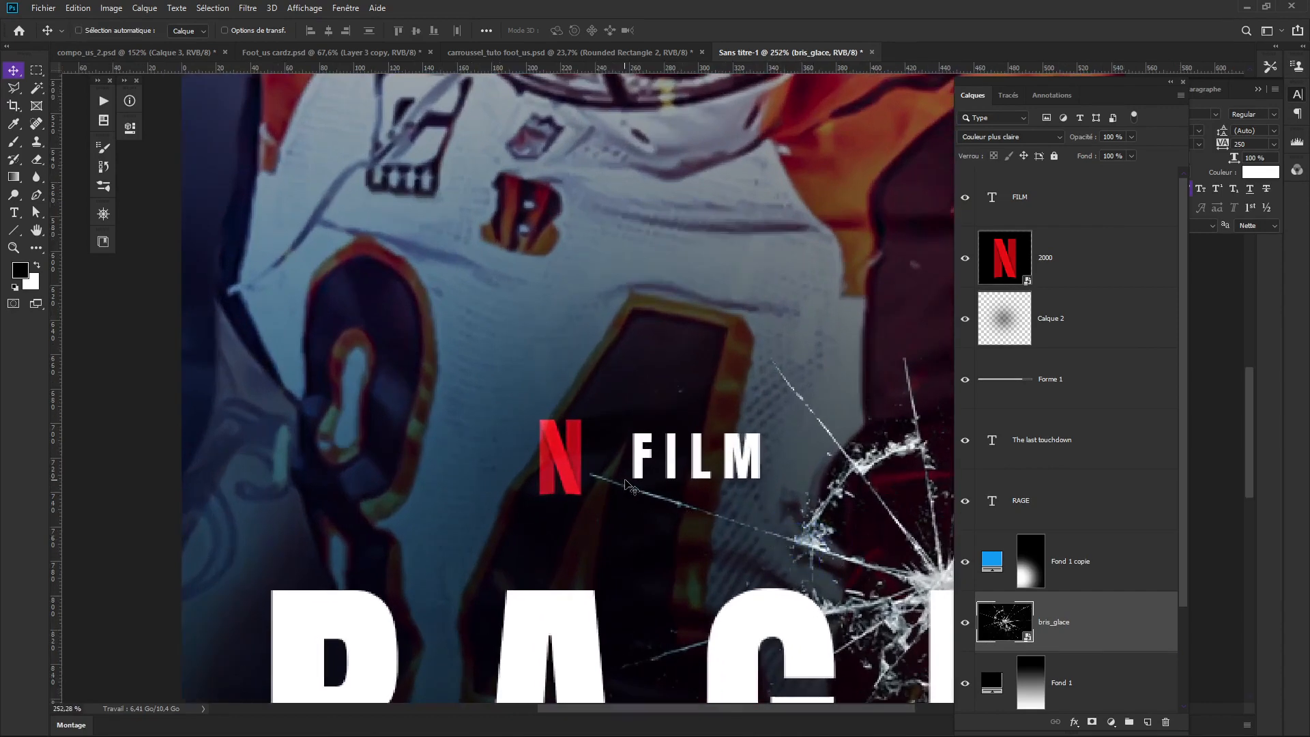
{"action": "left_click", "coordinate": [1012, 568]}
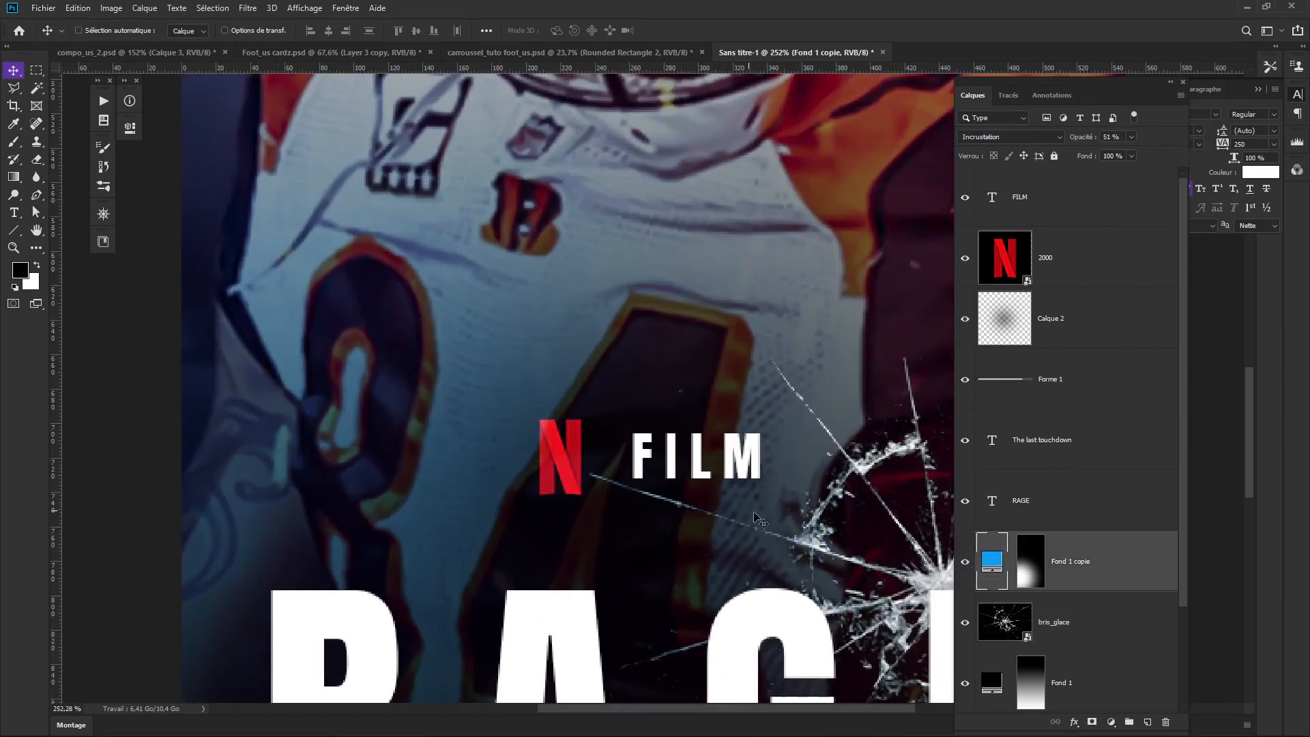
{"action": "left_click_drag", "start_coordinate": [1071, 621], "coordinate": [1088, 539]}
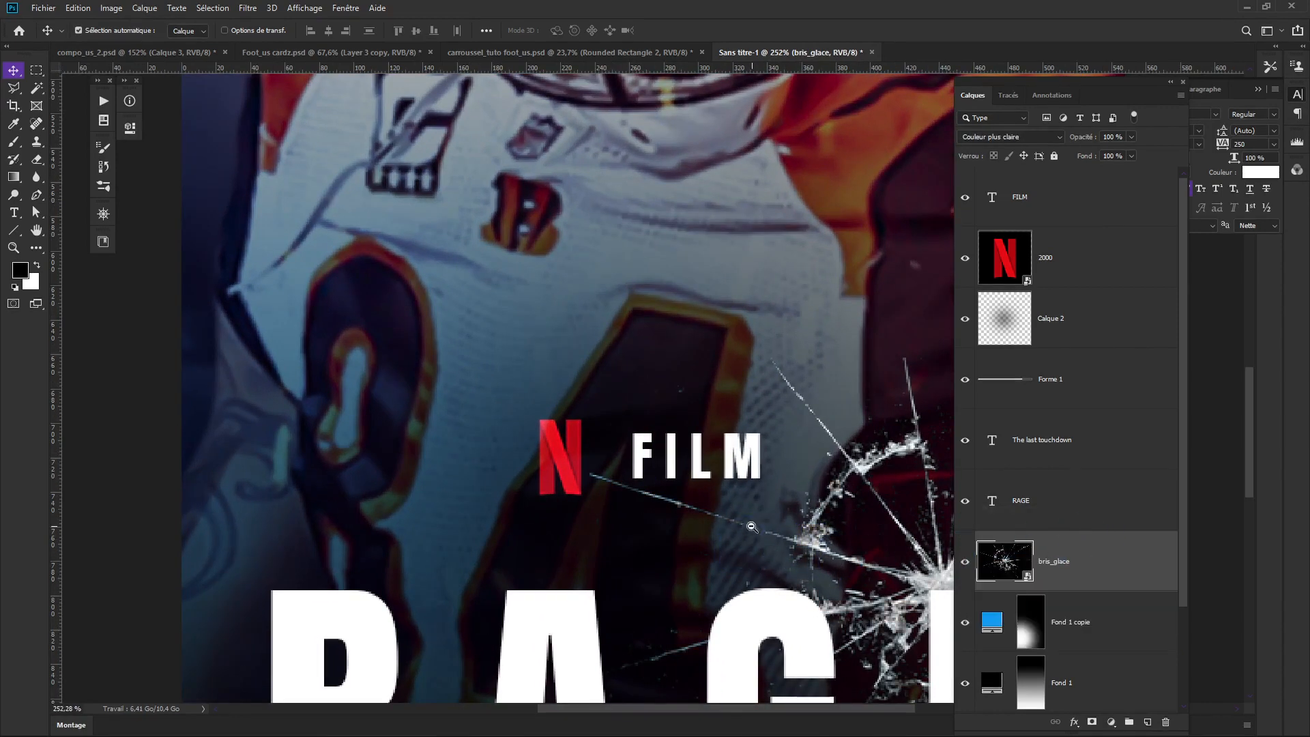
{"action": "left_click", "coordinate": [720, 526], "text": "alt"}
{"action": "left_click_drag", "start_coordinate": [720, 526], "coordinate": [638, 483]}
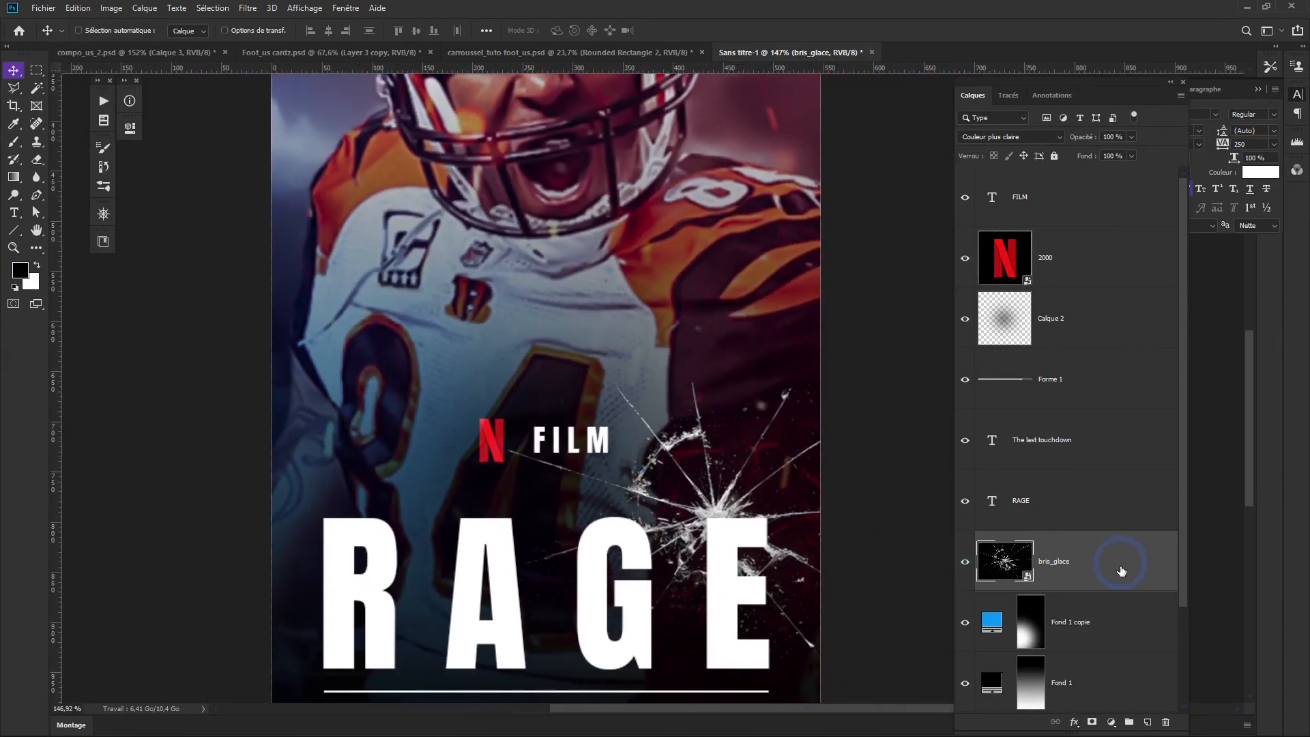
{"action": "left_click_drag", "start_coordinate": [1120, 564], "coordinate": [1114, 636]}
Enlarge the bris_glace cracks to about 151.62% and keep the impact point on the E of RAGE.
{"action": "scroll", "coordinate": [716, 505], "scroll_direction": "down", "scroll_amount": 2}
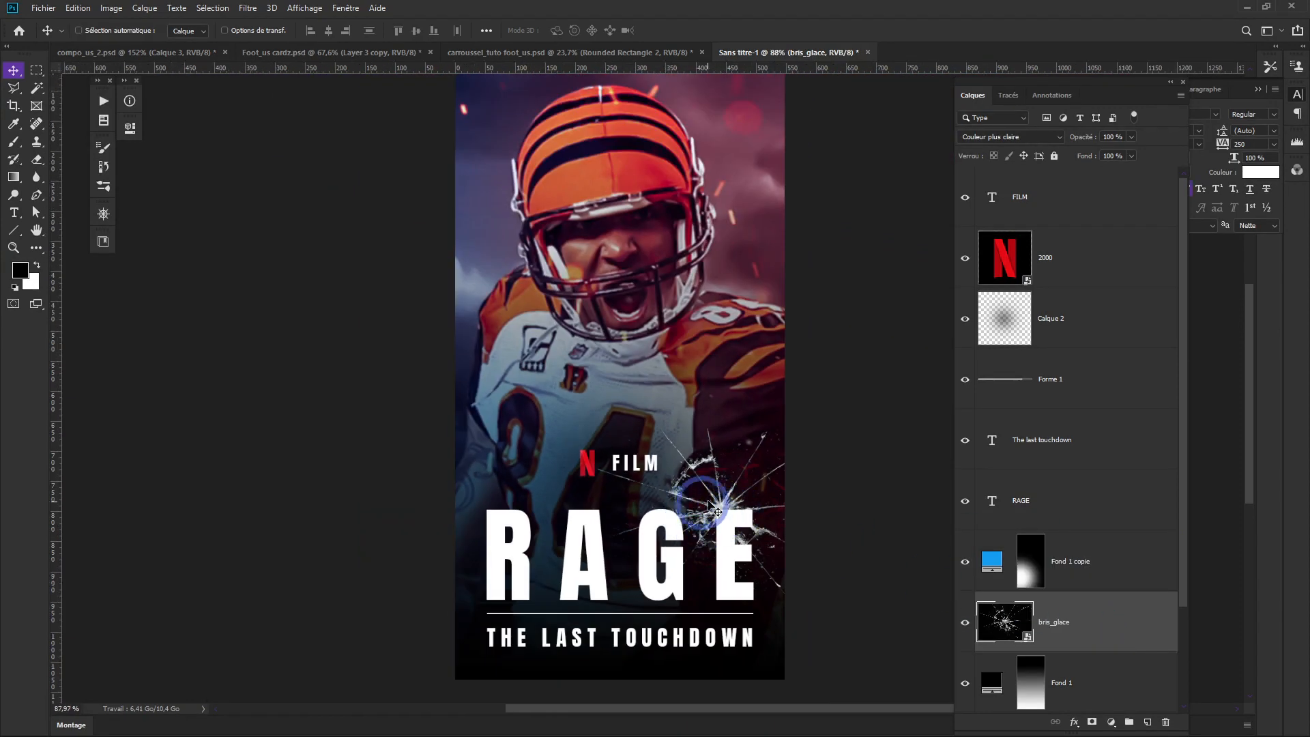
{"action": "scroll", "coordinate": [776, 500], "scroll_direction": "down", "scroll_amount": 1}
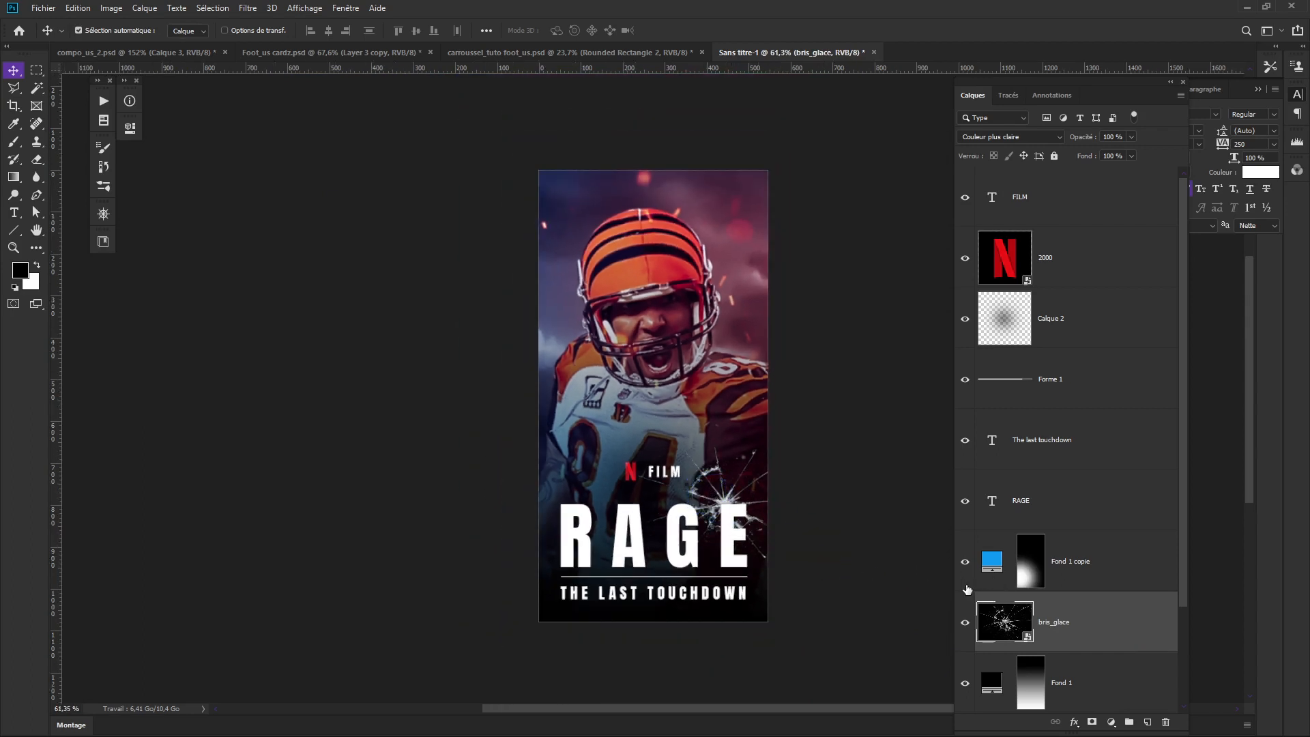
{"action": "key", "text": "ctrl+t"}
{"action": "mouse_move", "coordinate": [808, 447]}
{"action": "left_mouse_down"}
{"action": "mouse_move", "coordinate": [858, 425]}
{"action": "mouse_move", "coordinate": [804, 453]}
{"action": "mouse_move", "coordinate": [811, 468]}
{"action": "left_mouse_up"}
{"action": "left_click_drag", "start_coordinate": [807, 467], "coordinate": [812, 481]}
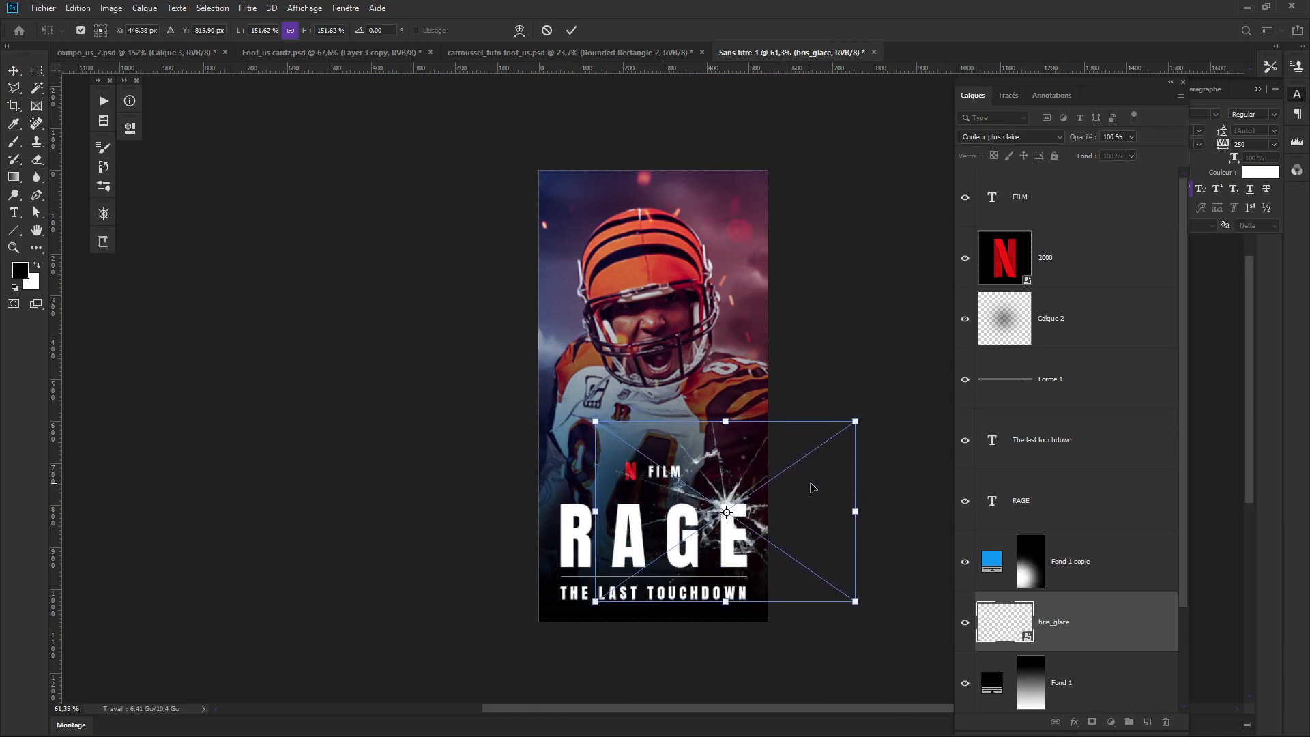
{"action": "key", "text": "Return"}
{"action": "scroll", "coordinate": [777, 516], "scroll_direction": "down", "scroll_amount": 1}
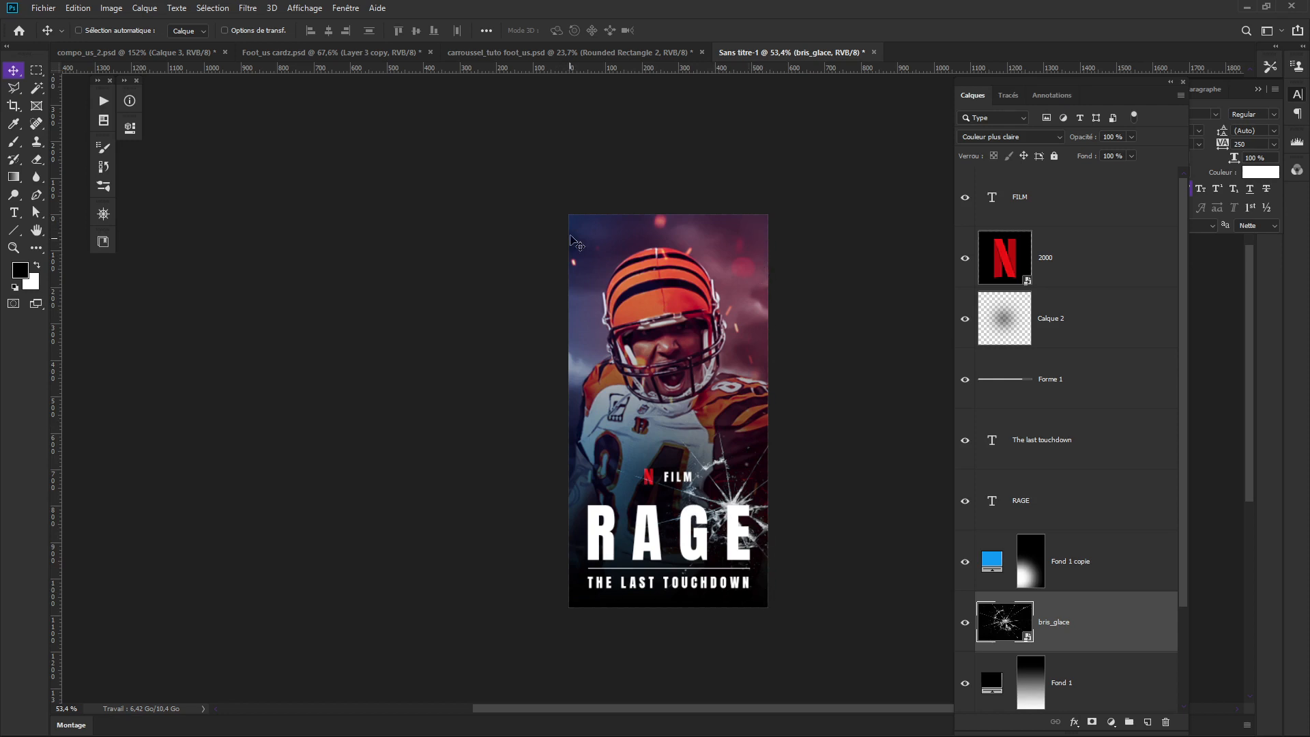
Create a 548 × 1080 px rounded rectangle with 10 px corner radii, directly above the Calque 1 layer.
{"action": "scroll", "coordinate": [686, 318], "scroll_direction": "up", "scroll_amount": 1}
{"action": "left_click", "coordinate": [1079, 198]}
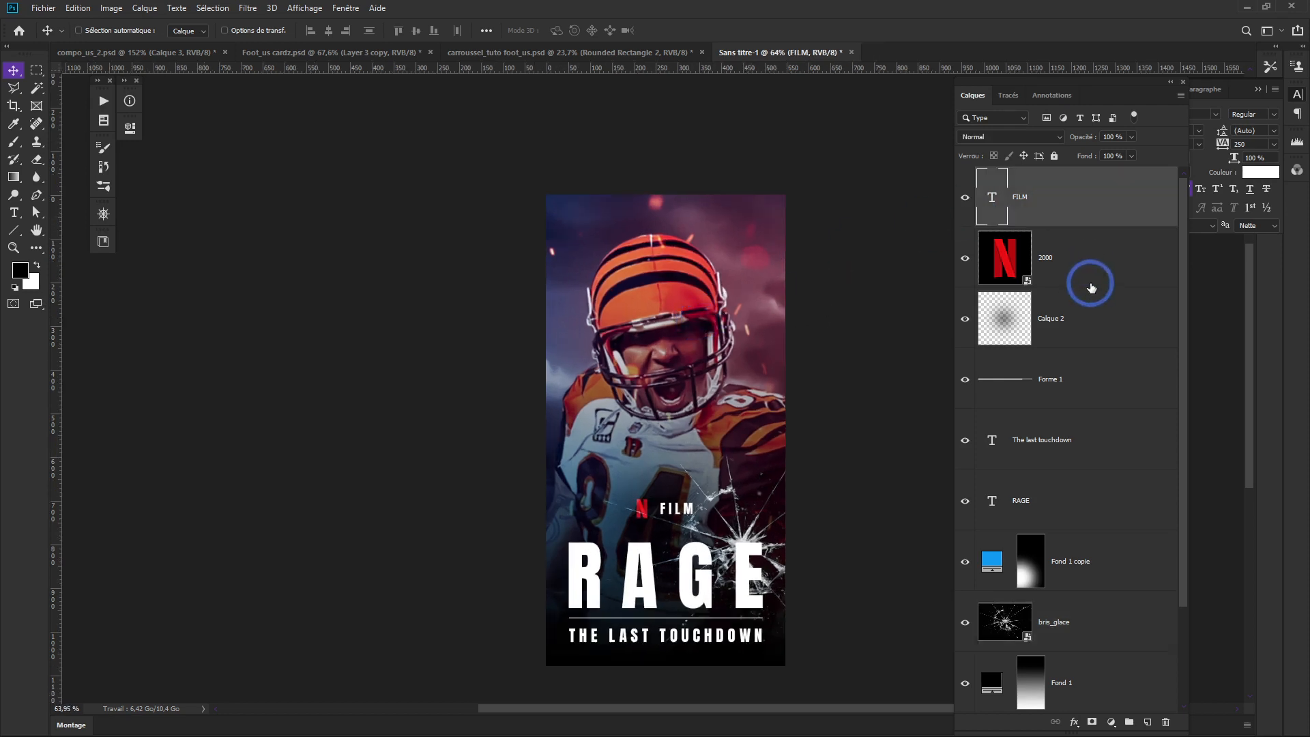
{"action": "scroll", "coordinate": [1091, 288], "scroll_direction": "down", "scroll_amount": 2}
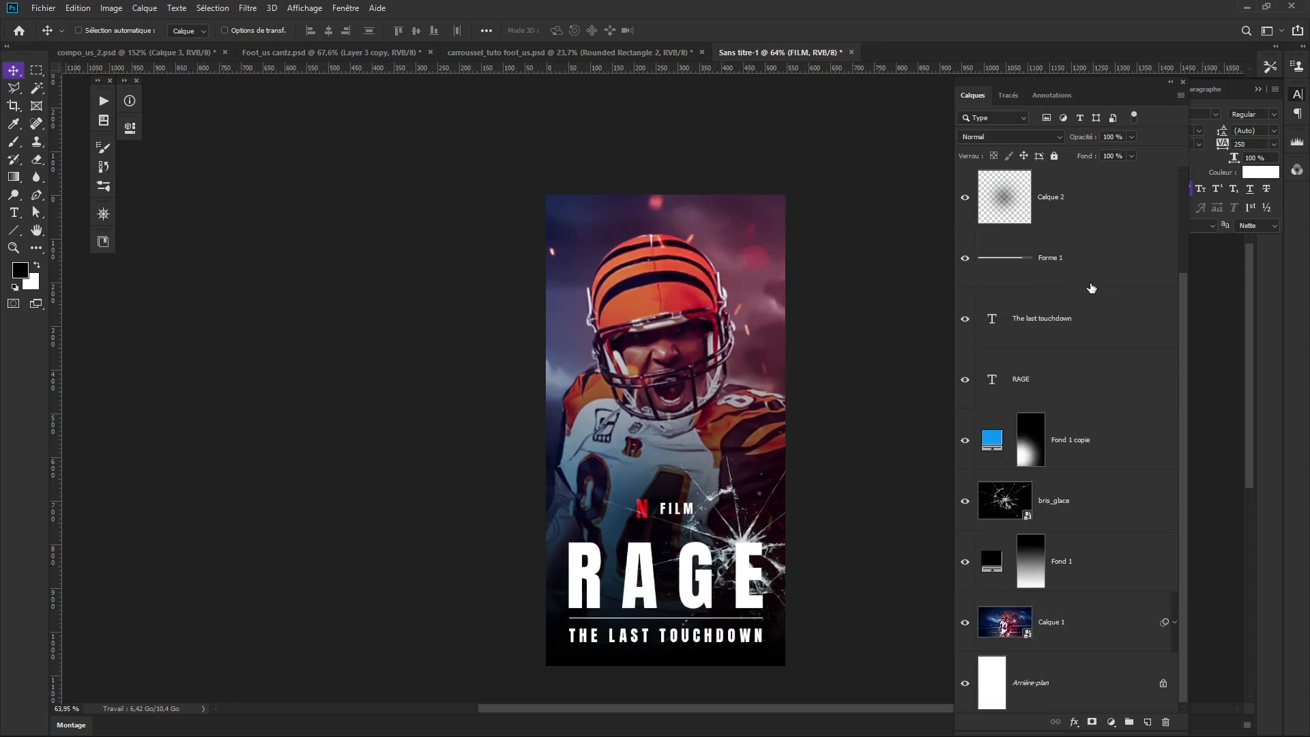
{"action": "left_click", "coordinate": [1084, 618]}
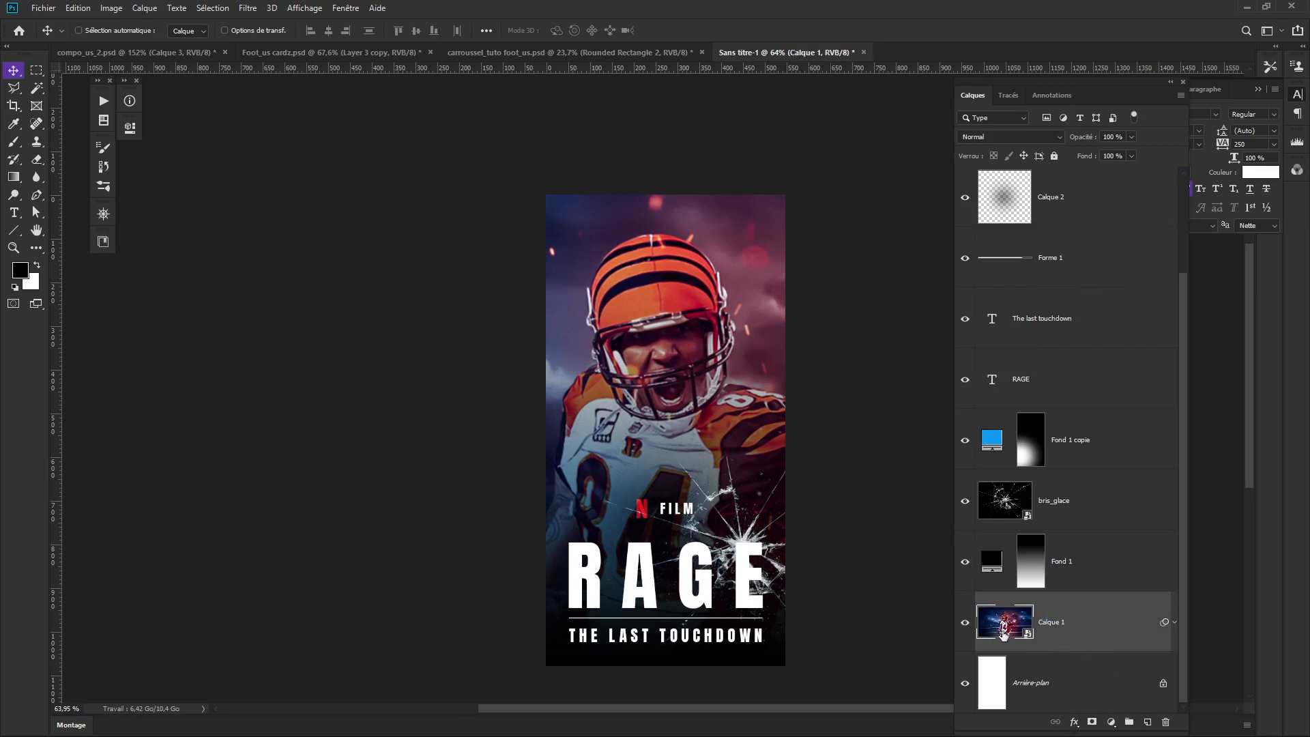
{"action": "left_click", "coordinate": [1072, 671]}
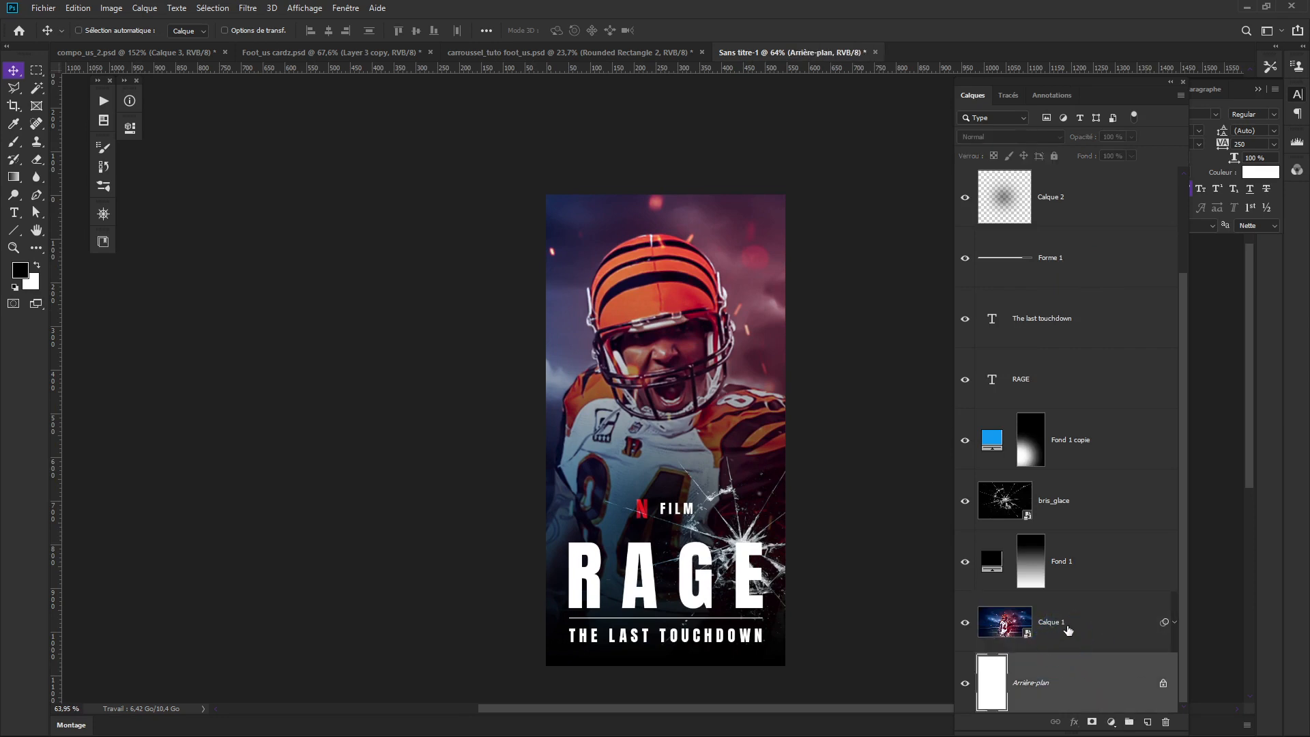
{"action": "left_click", "coordinate": [1067, 627]}
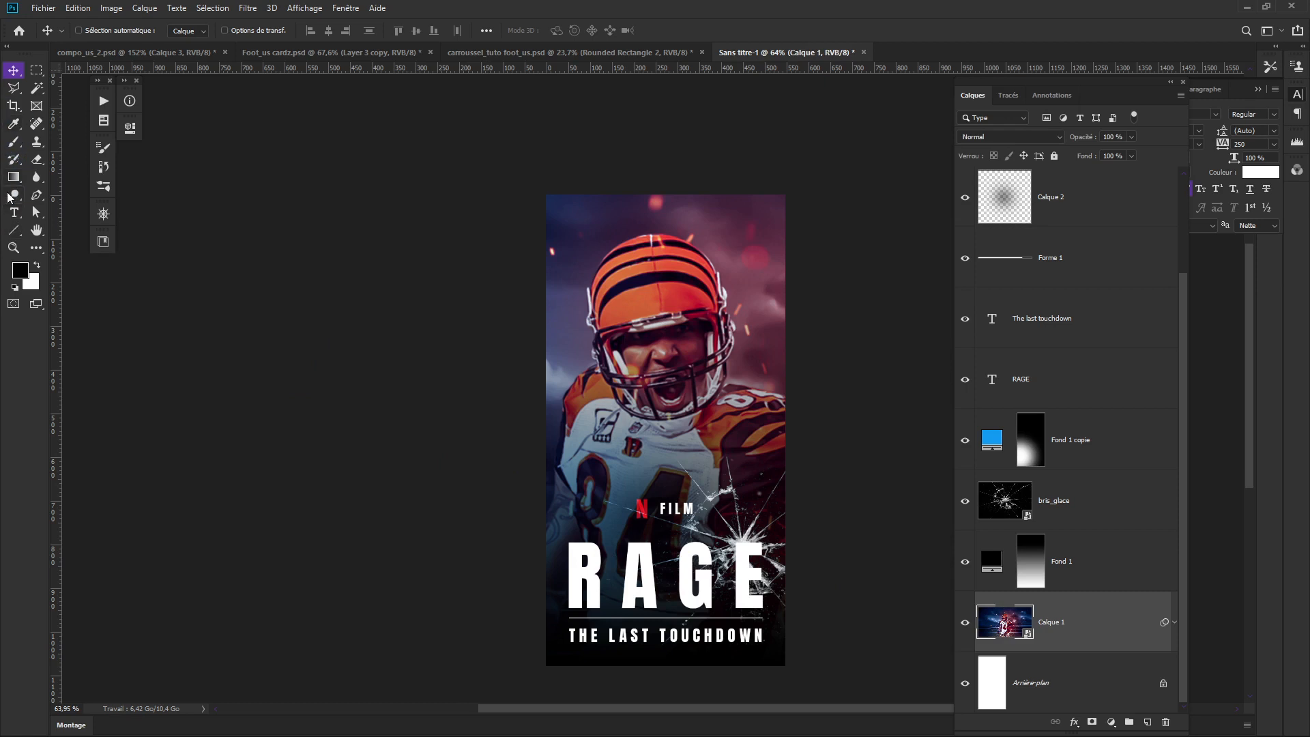
{"action": "left_click", "coordinate": [13, 230]}
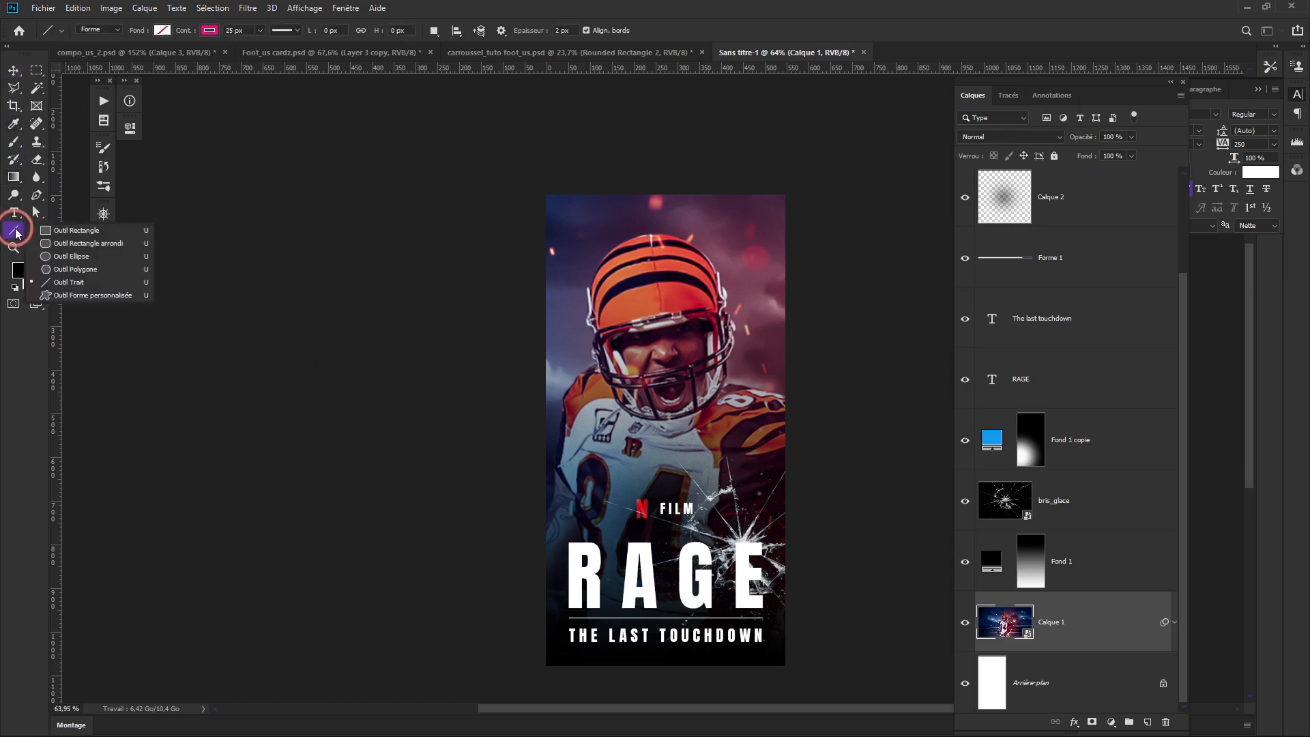
{"action": "left_click", "coordinate": [63, 243]}
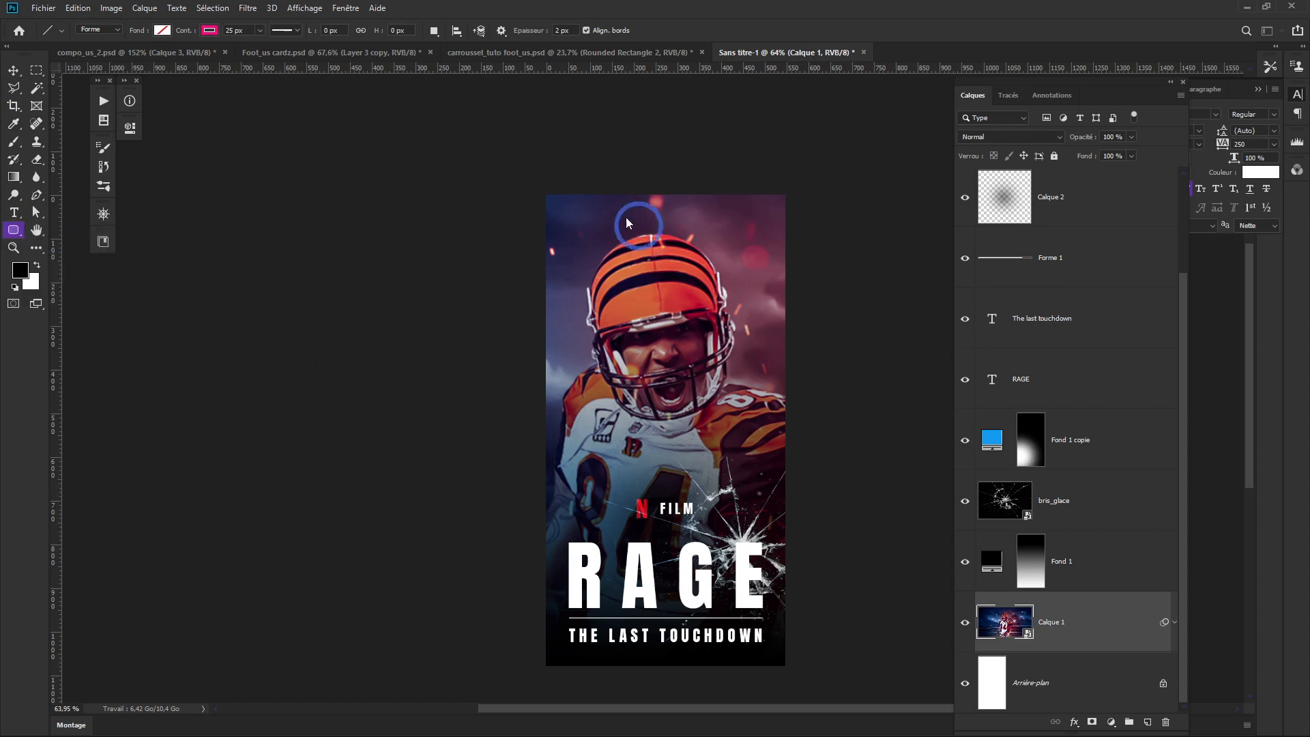
{"action": "left_click", "coordinate": [554, 206]}
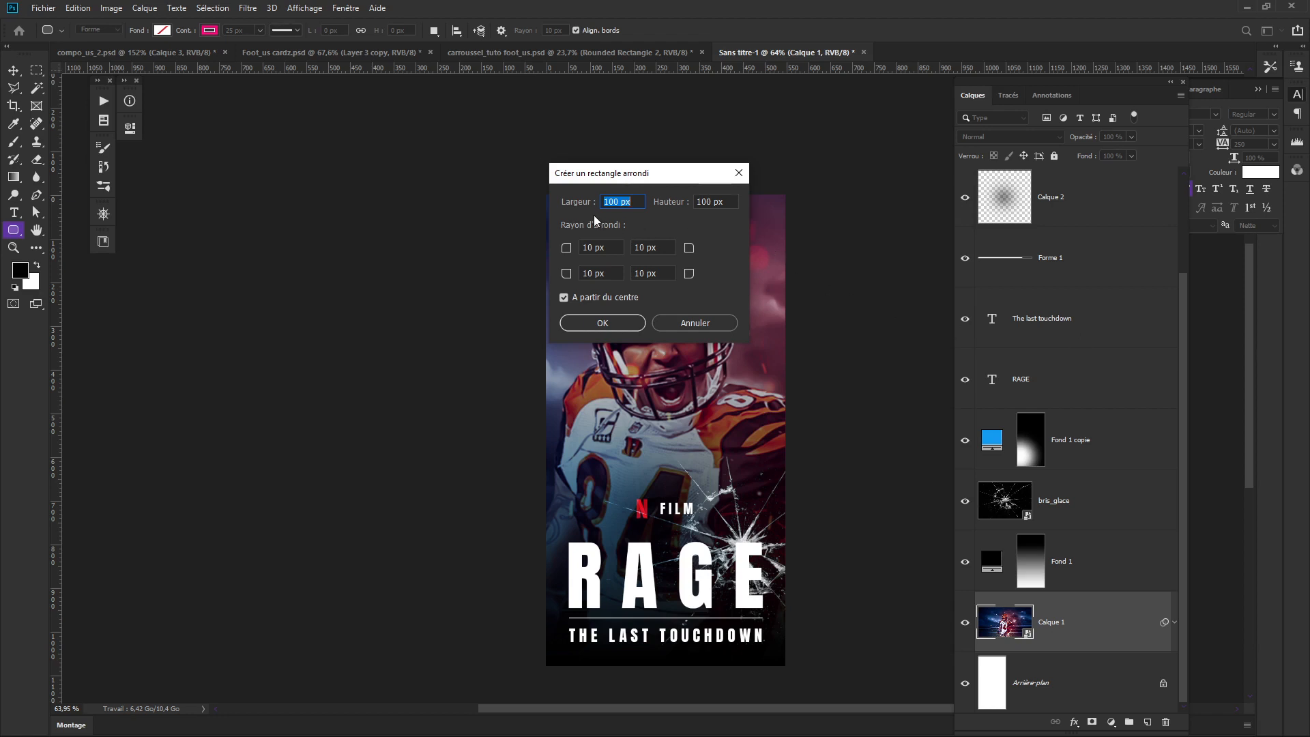
{"action": "type", "text": "548"}
{"action": "key", "text": "Tab"}
{"action": "type", "text": "108"}
{"action": "left_click", "coordinate": [599, 323]}
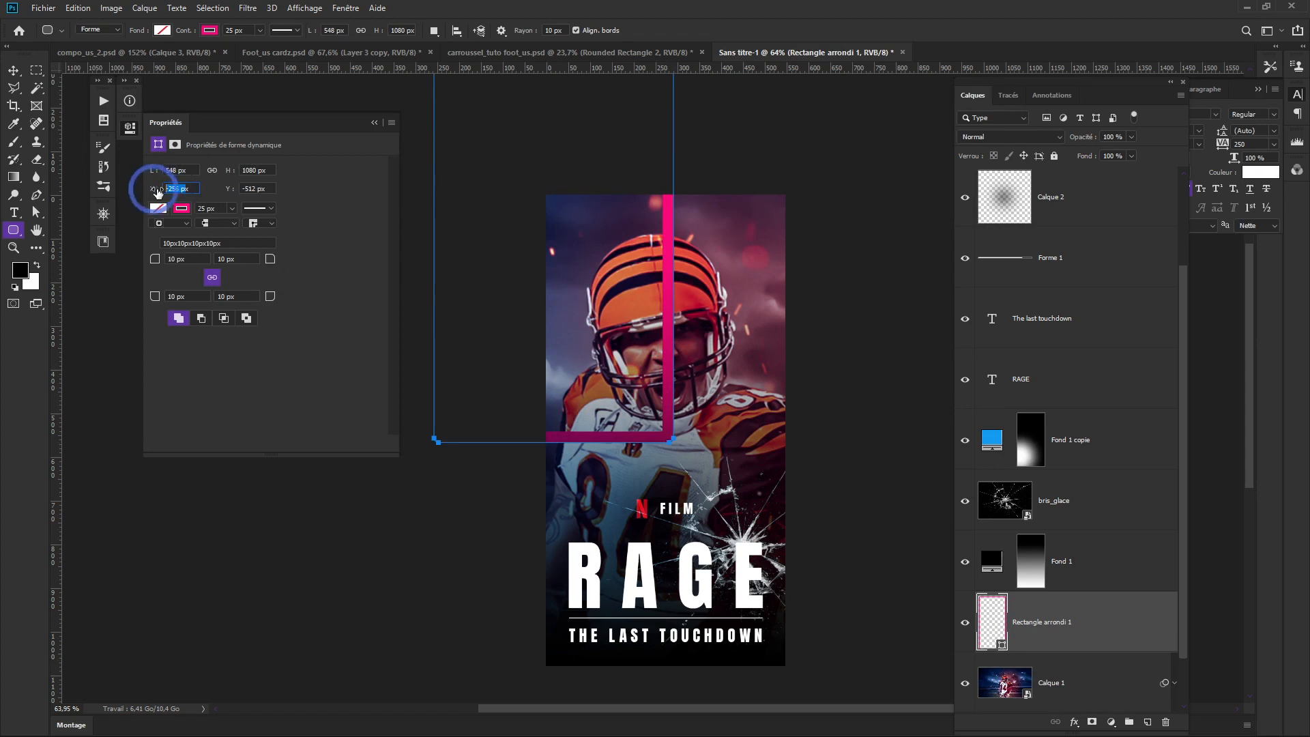
Position the rounded rectangle at X 0 px and Y 0 px so it covers the whole canvas.
{"action": "left_click_drag", "start_coordinate": [164, 190], "coordinate": [196, 194]}
{"action": "key", "text": "Return"}
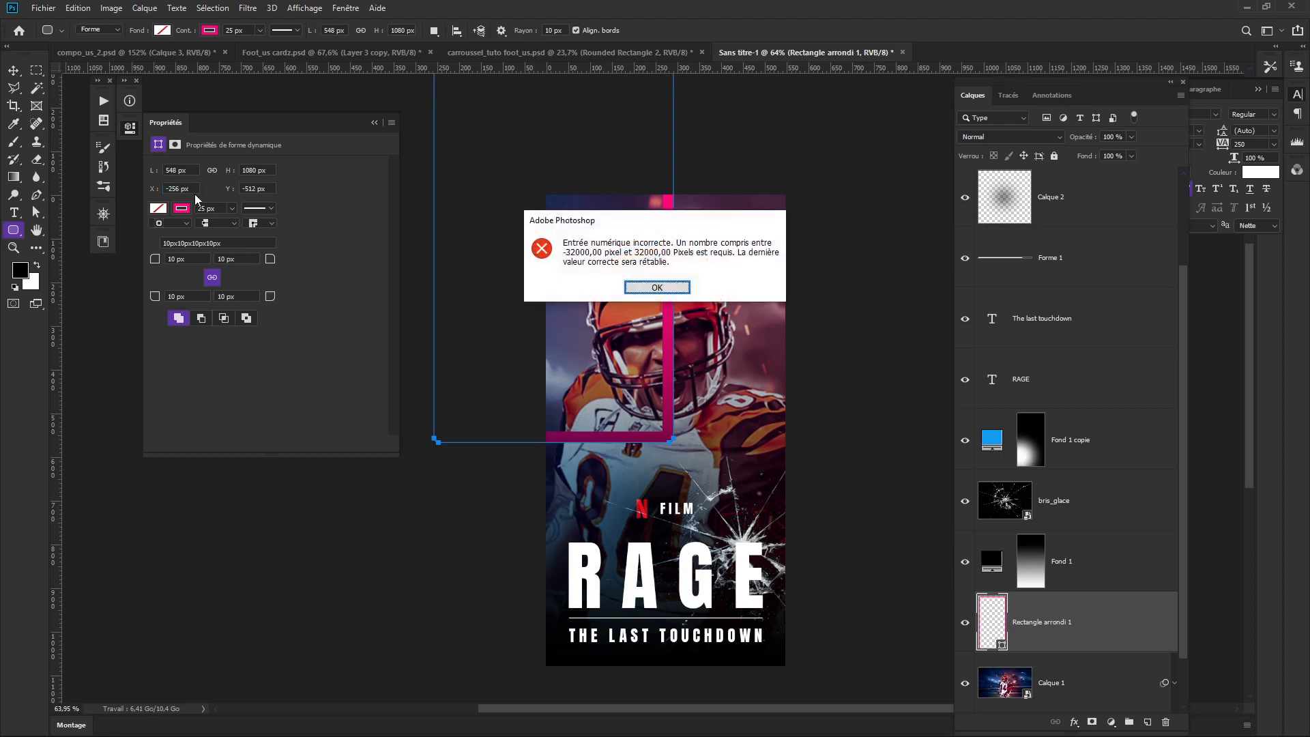
{"action": "left_click", "coordinate": [656, 287]}
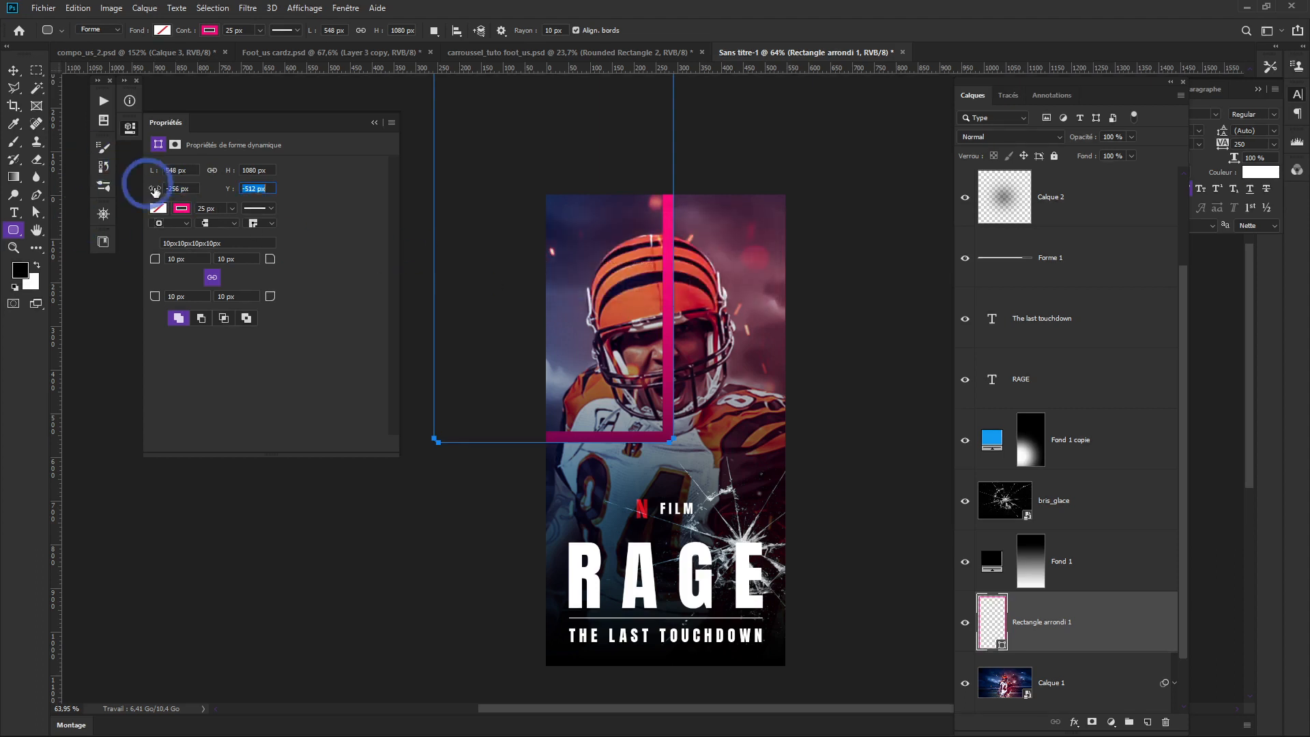
{"action": "type", "text": "0"}
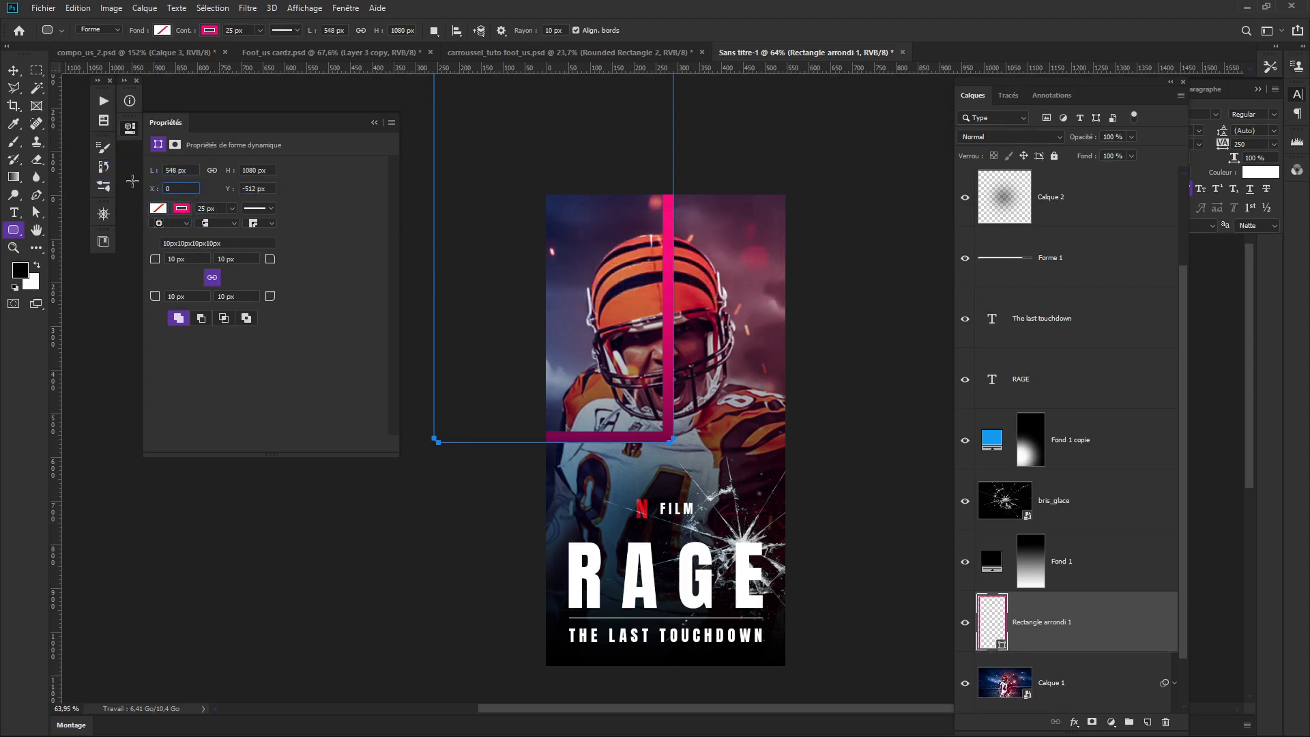
{"action": "key", "text": "Return"}
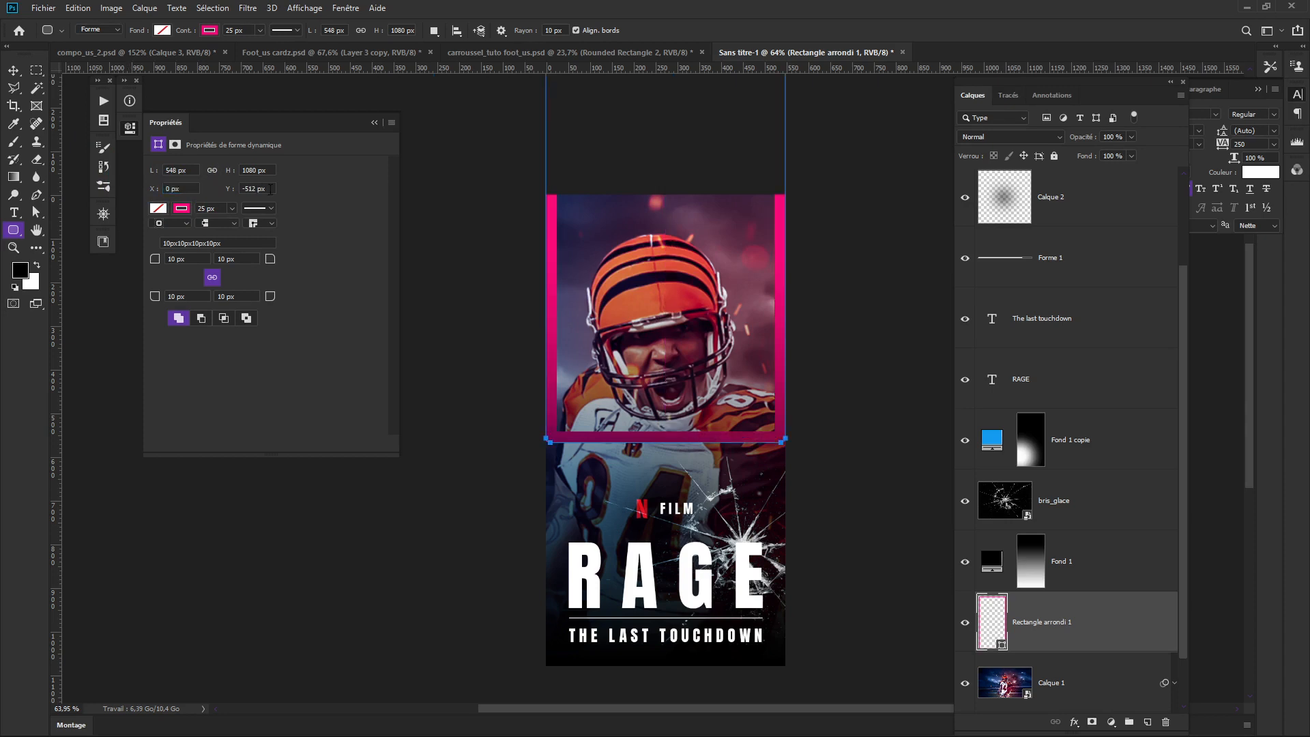
{"action": "left_click", "coordinate": [270, 189]}
{"action": "type", "text": "0"}
{"action": "key", "text": "Tab"}
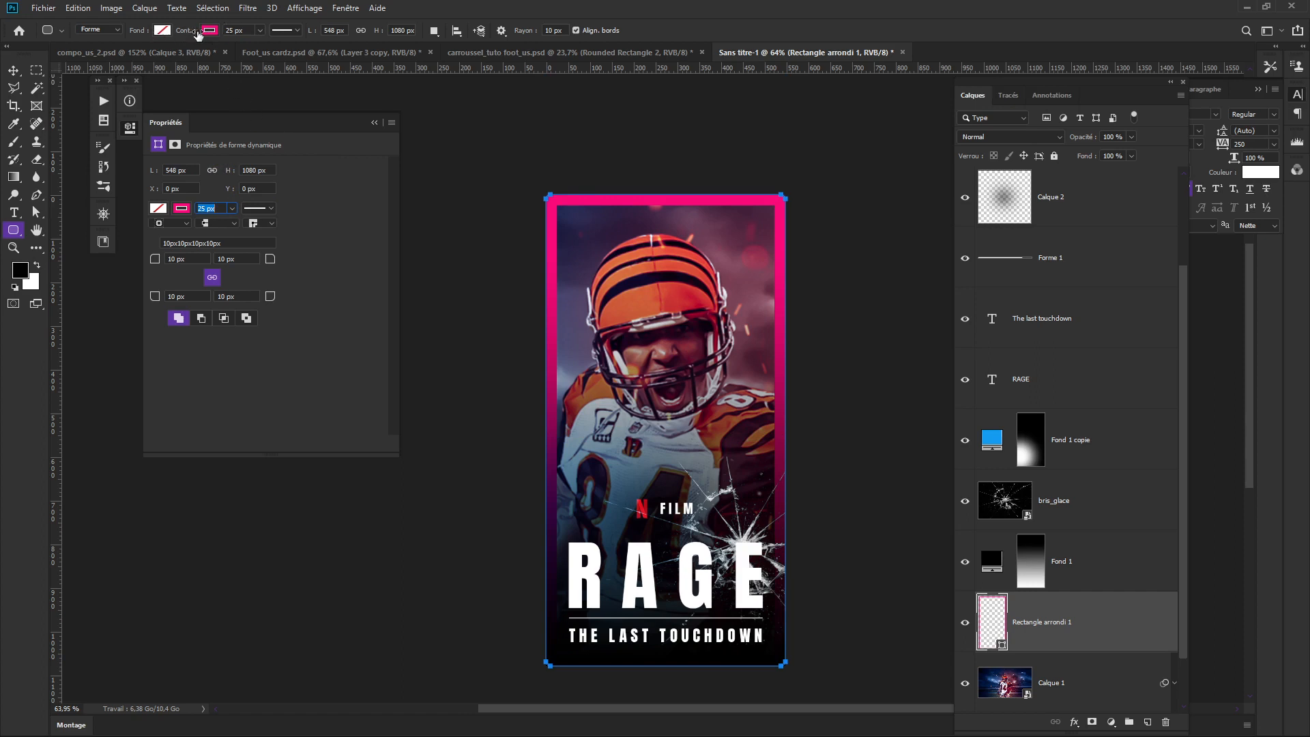
Set the rounded rectangle's stroke width to 0 px and fill it with black.
{"action": "left_click", "coordinate": [259, 31]}
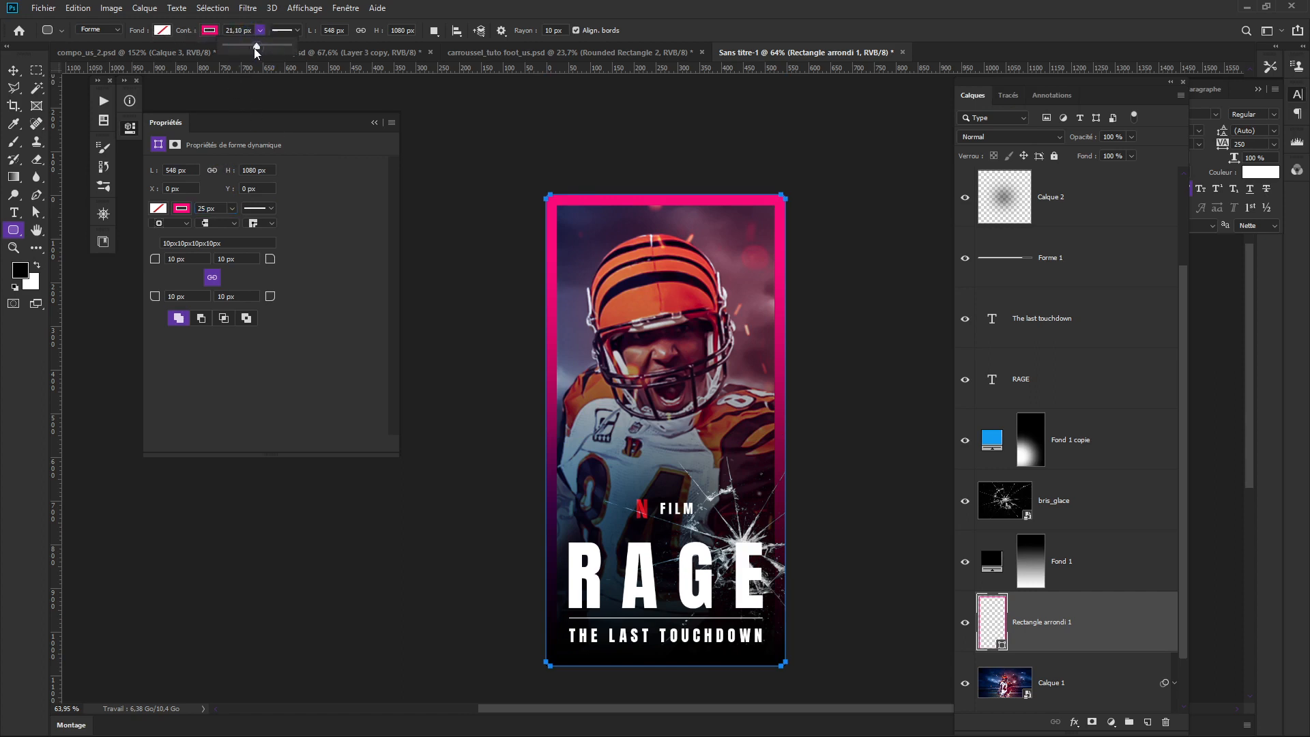
{"action": "left_click_drag", "start_coordinate": [257, 48], "coordinate": [154, 37]}
{"action": "left_click", "coordinate": [160, 32]}
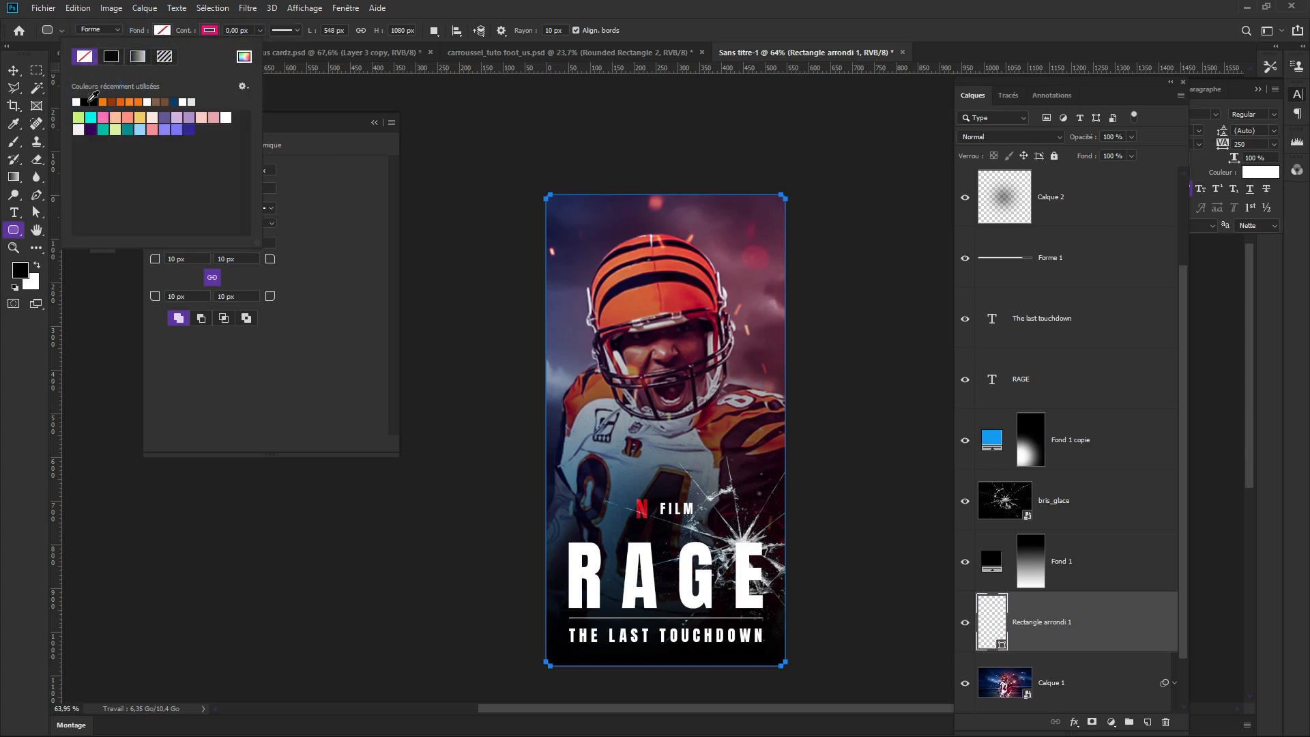
{"action": "left_click", "coordinate": [92, 101]}
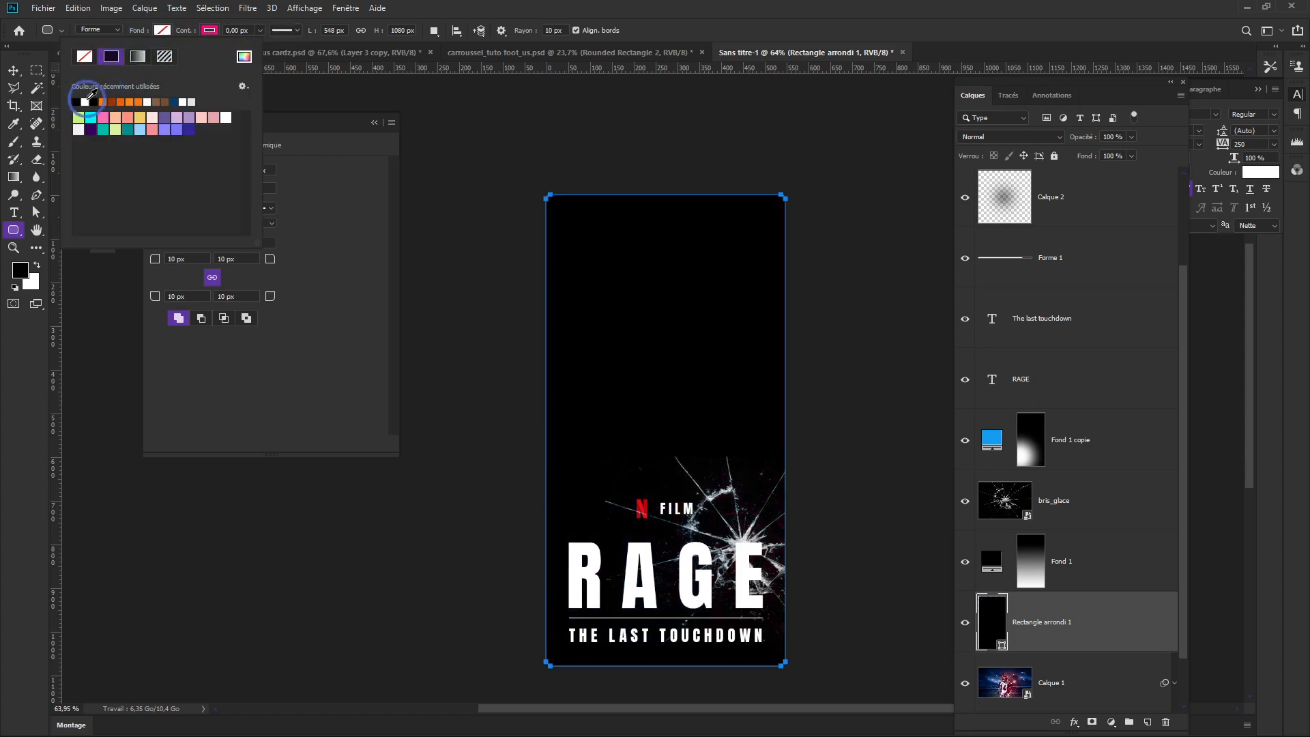
{"action": "left_click", "coordinate": [716, 7]}
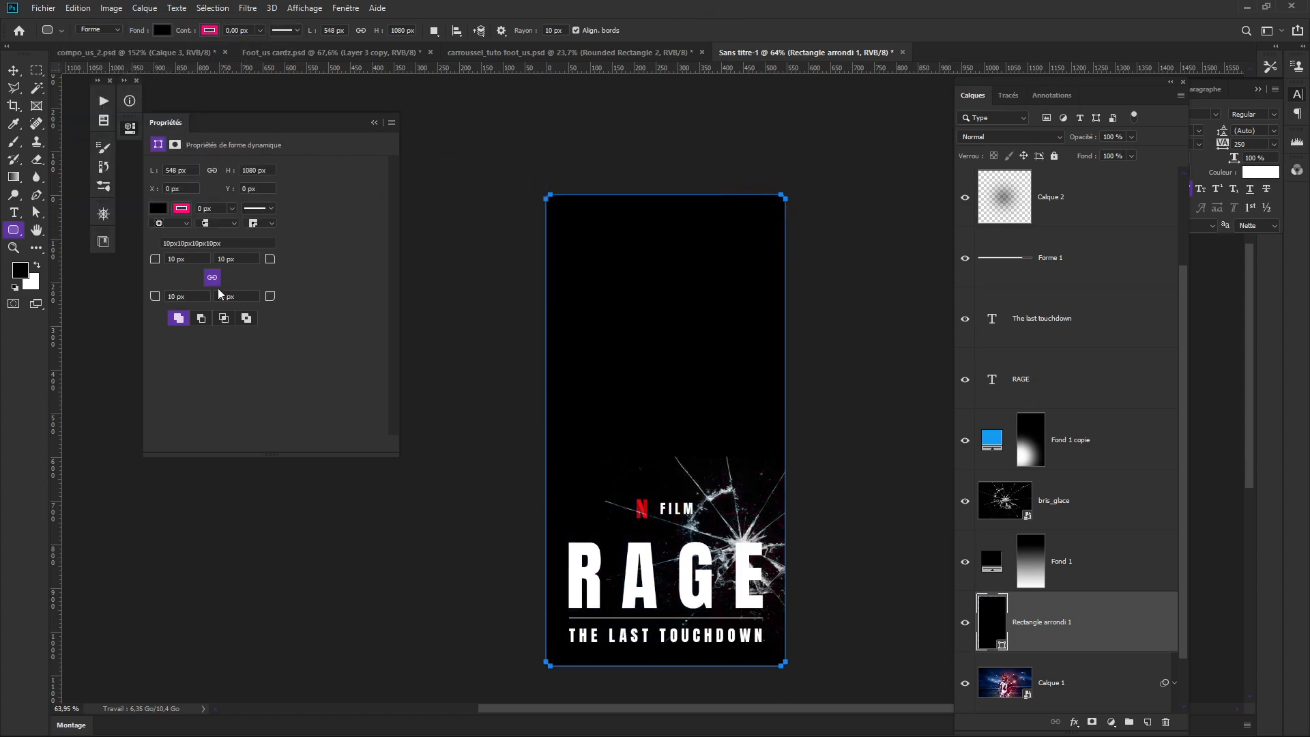
Set all four corner radii of the rounded rectangle to 20 px.
{"action": "left_click", "coordinate": [189, 260]}
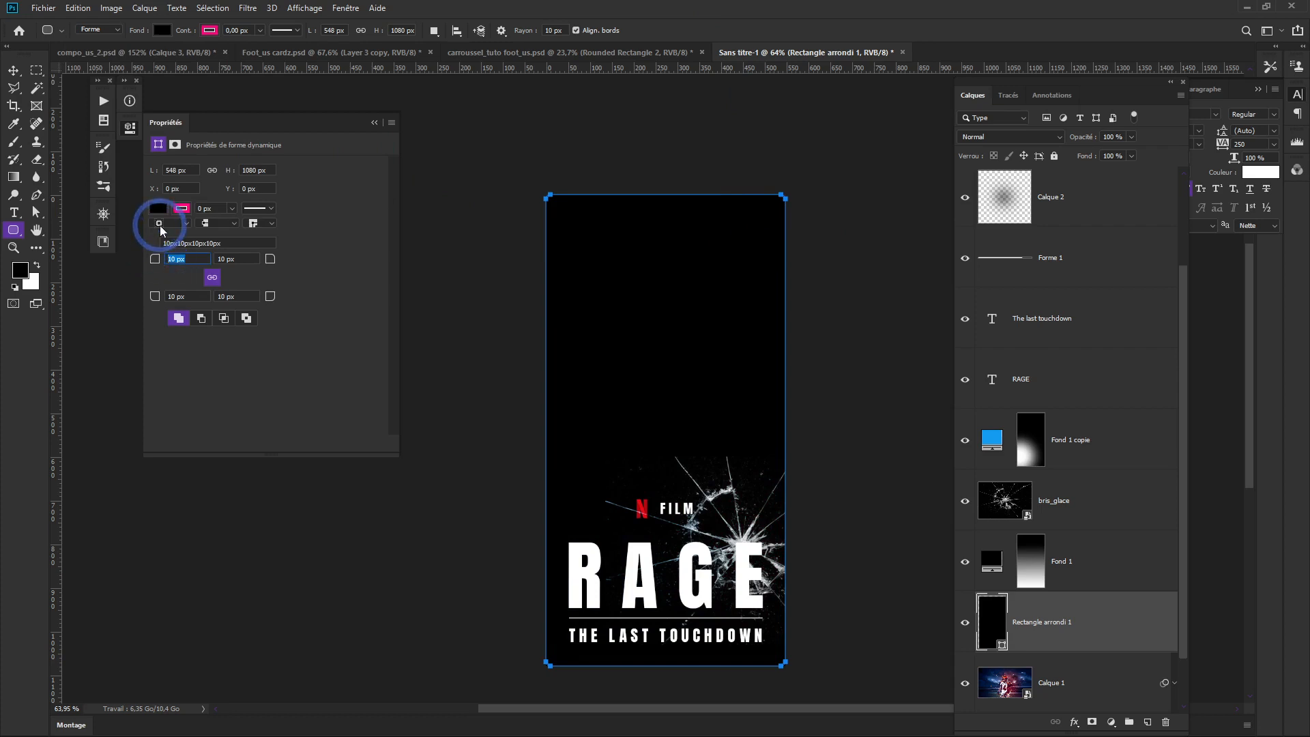
{"action": "type", "text": "20"}
{"action": "key", "text": "Tab"}
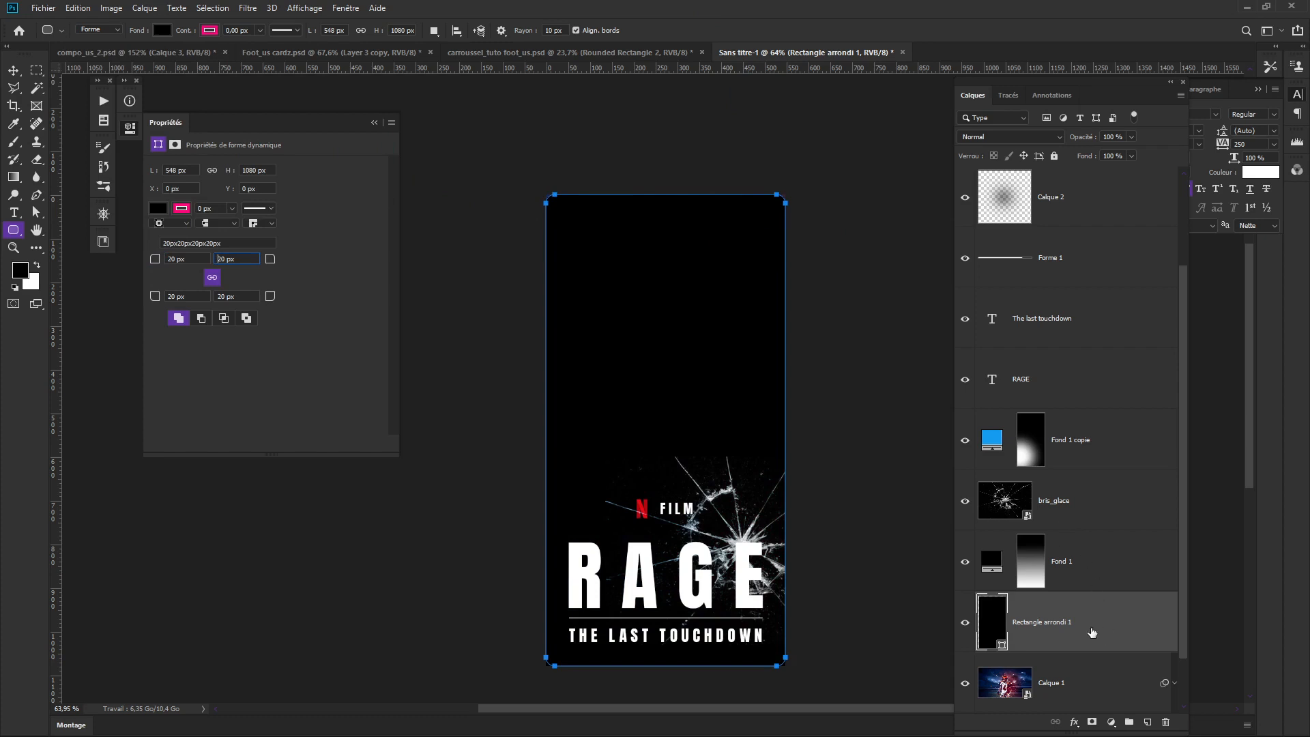
Move Rectangle arrondi 1 below Calque 1 and clip Calque 1 to it.
{"action": "key", "text": "v"}
{"action": "left_click", "coordinate": [1084, 681]}
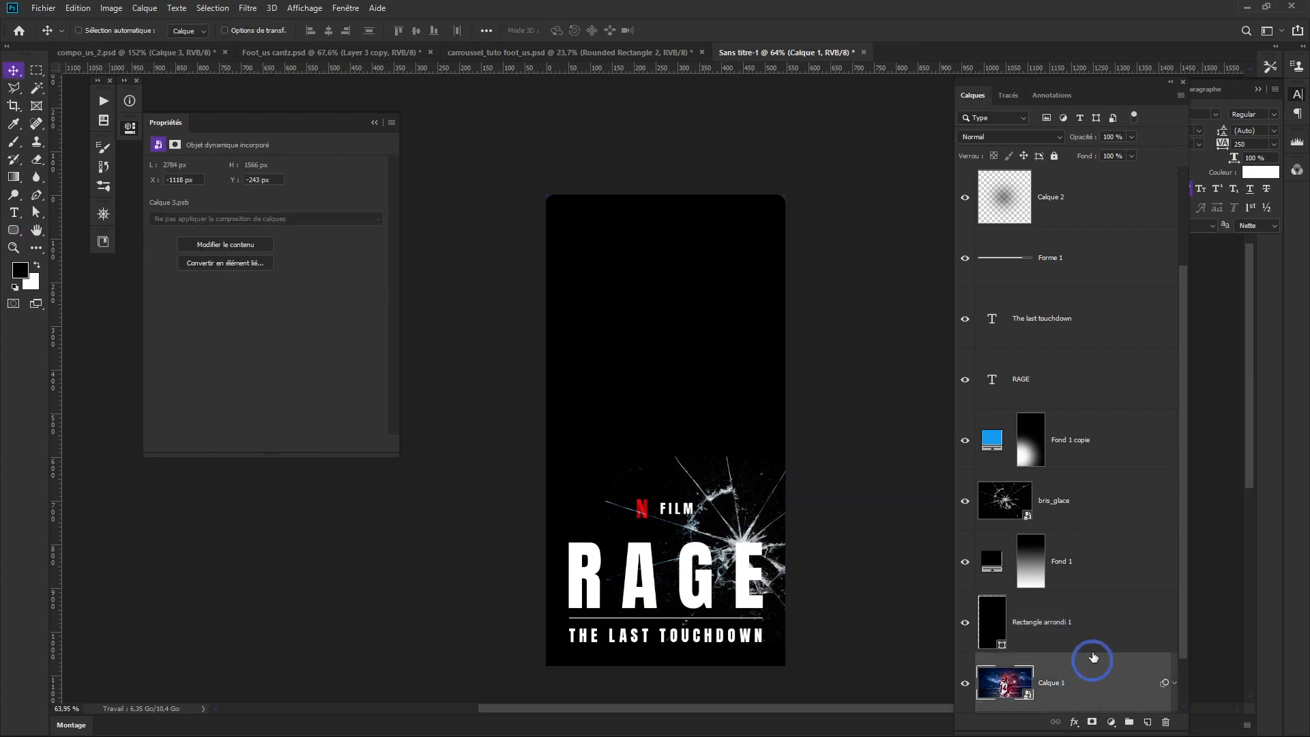
{"action": "scroll", "coordinate": [1088, 655], "scroll_direction": "down", "scroll_amount": 1}
{"action": "left_click", "coordinate": [1071, 567]}
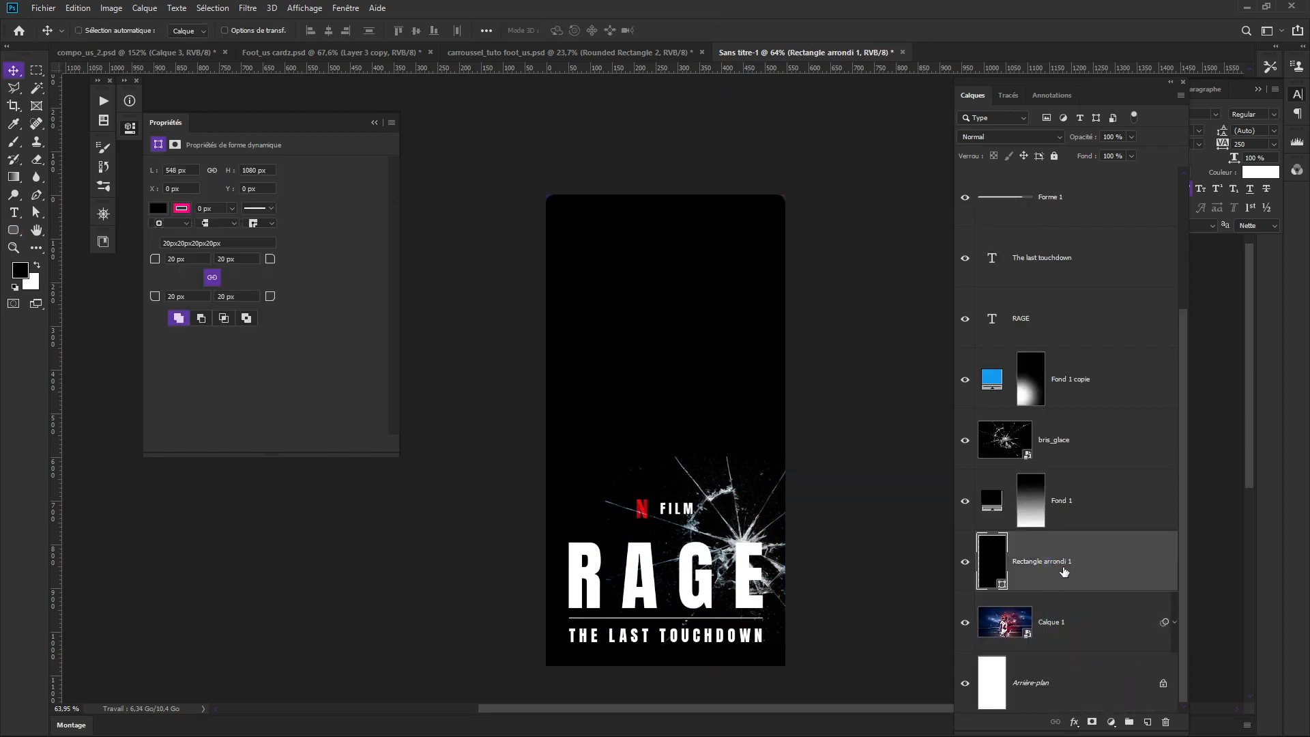
{"action": "left_click_drag", "start_coordinate": [1067, 570], "coordinate": [1056, 633]}
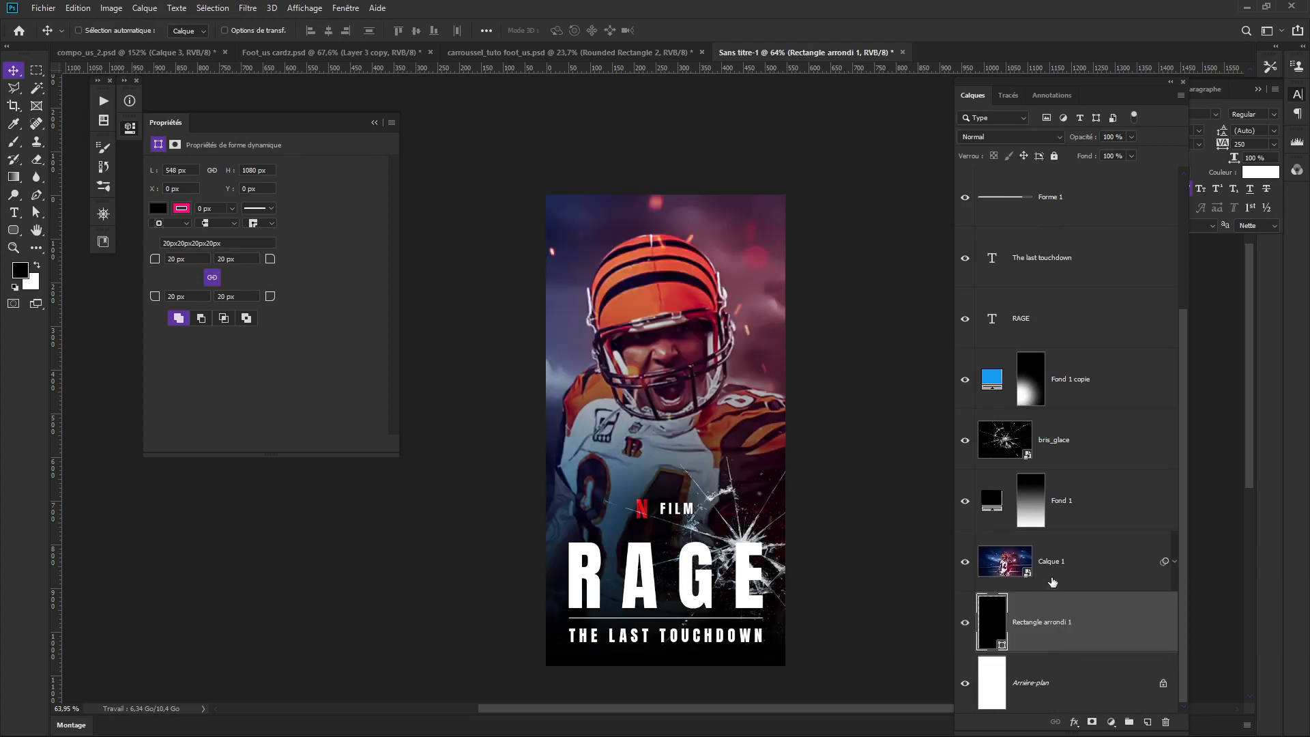
{"action": "left_click", "coordinate": [1047, 567]}
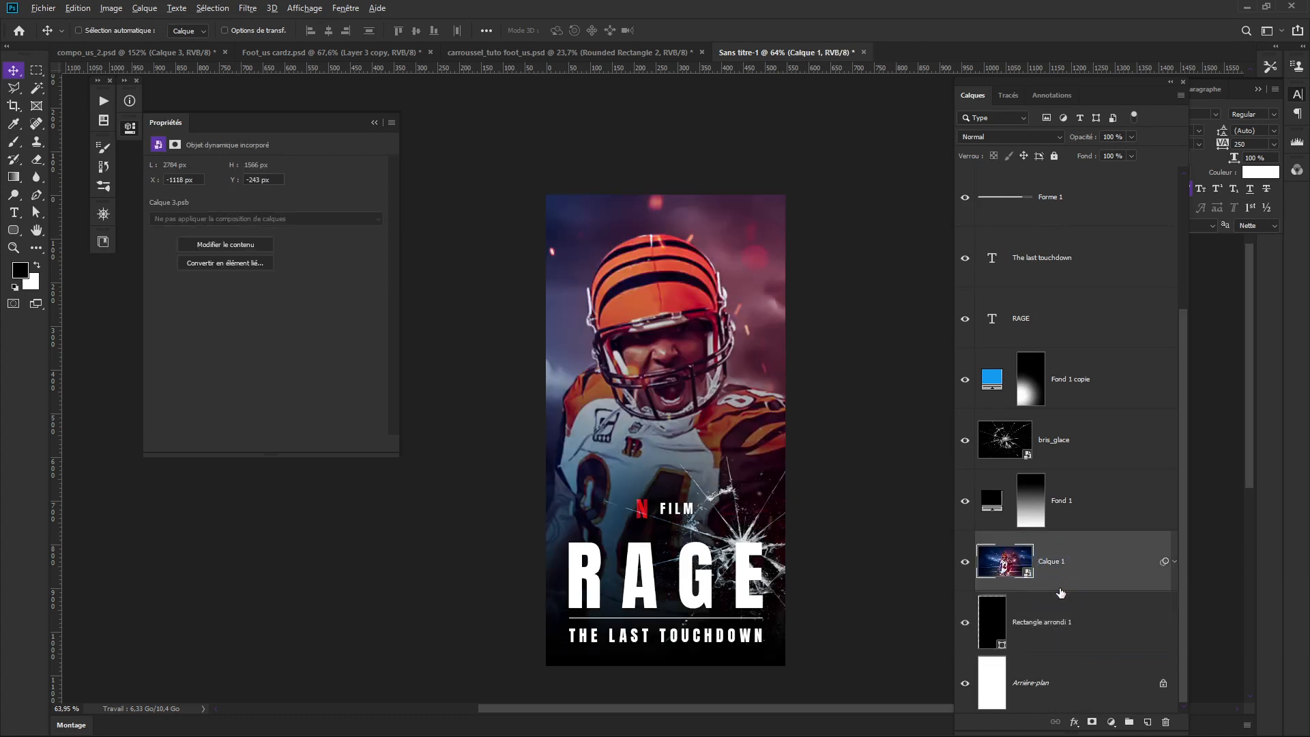
{"action": "left_click", "coordinate": [1058, 589], "text": "alt"}
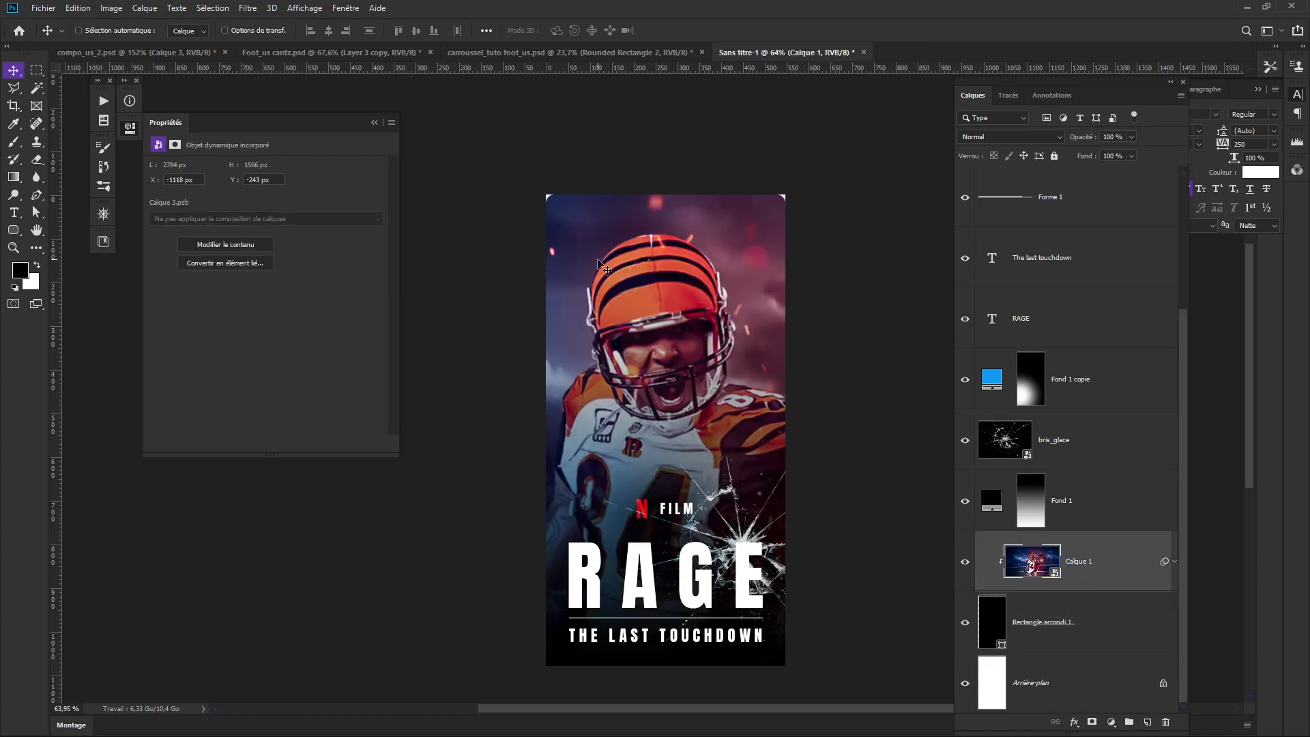
Scale Rectangle arrondi 1 down around its center to about 535 × 1055 px, leaving a thin margin around the card.
{"action": "left_click", "coordinate": [999, 616]}
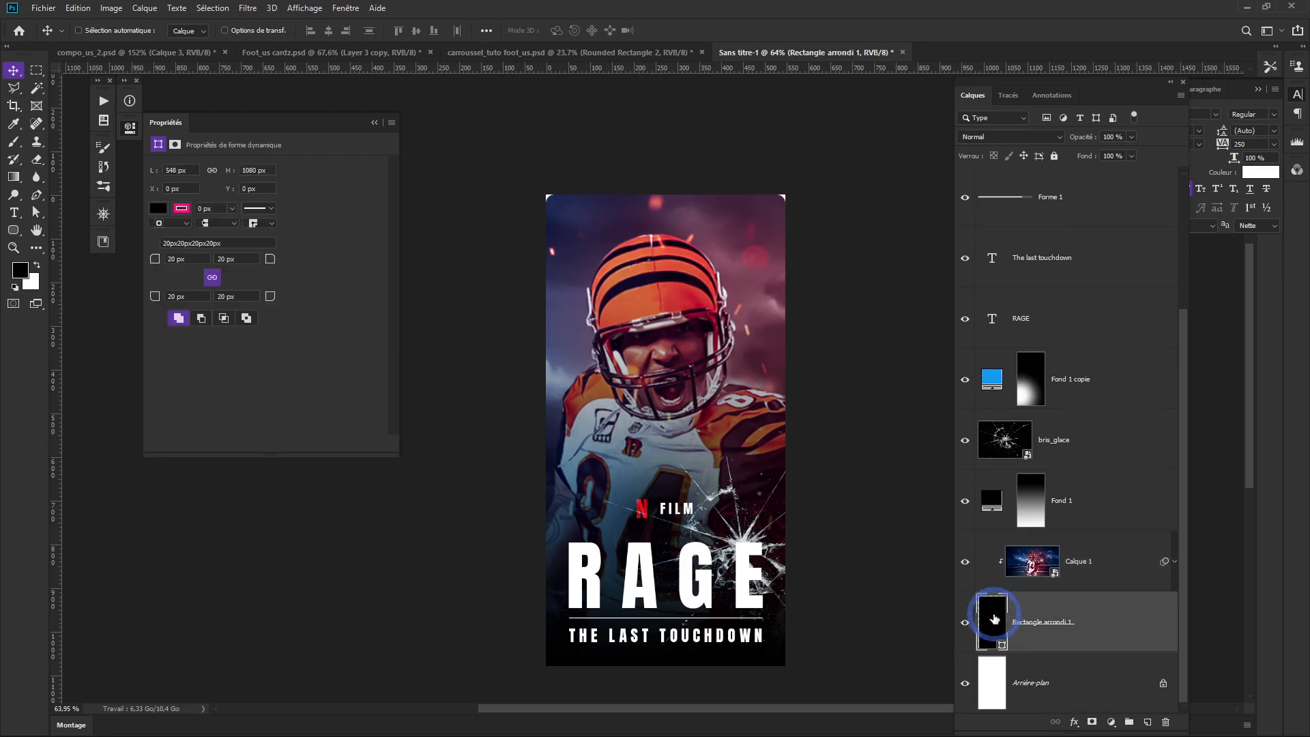
{"action": "key", "text": "ctrl+t"}
{"action": "left_click_drag", "start_coordinate": [783, 195], "coordinate": [777, 199]}
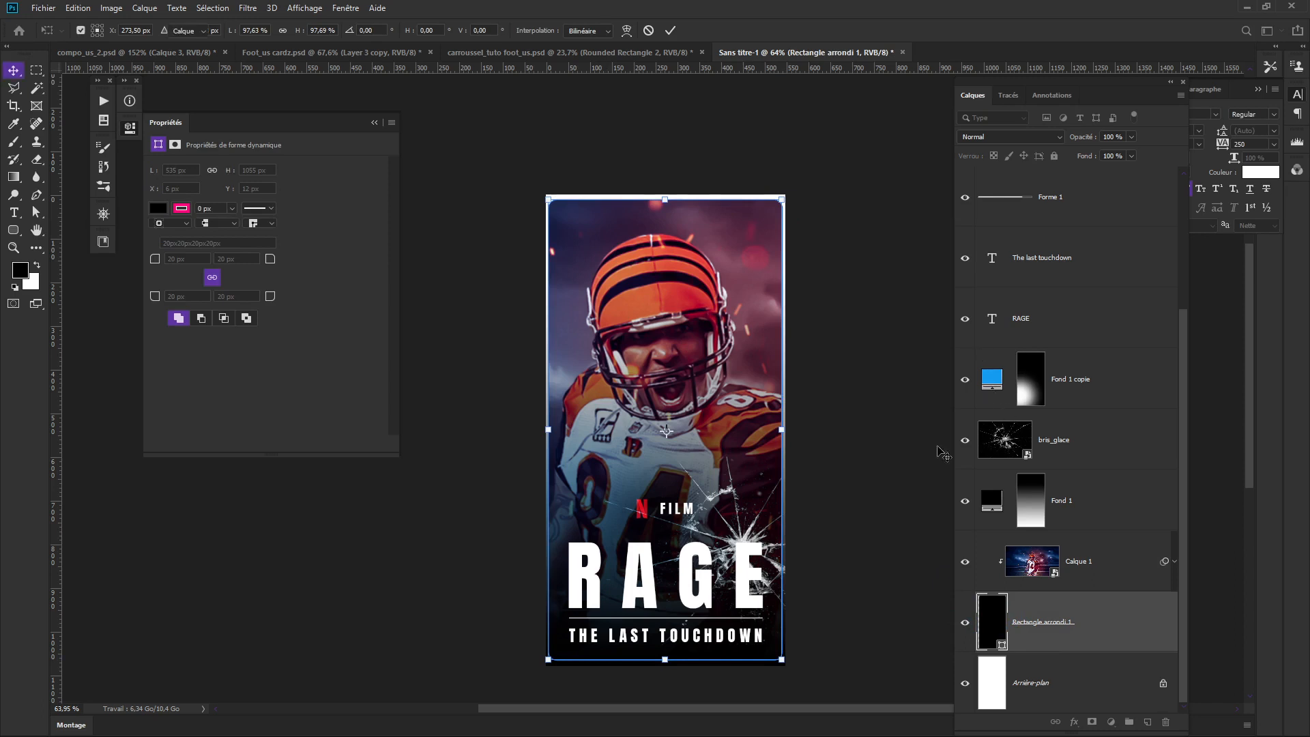
{"action": "key", "text": "Return"}
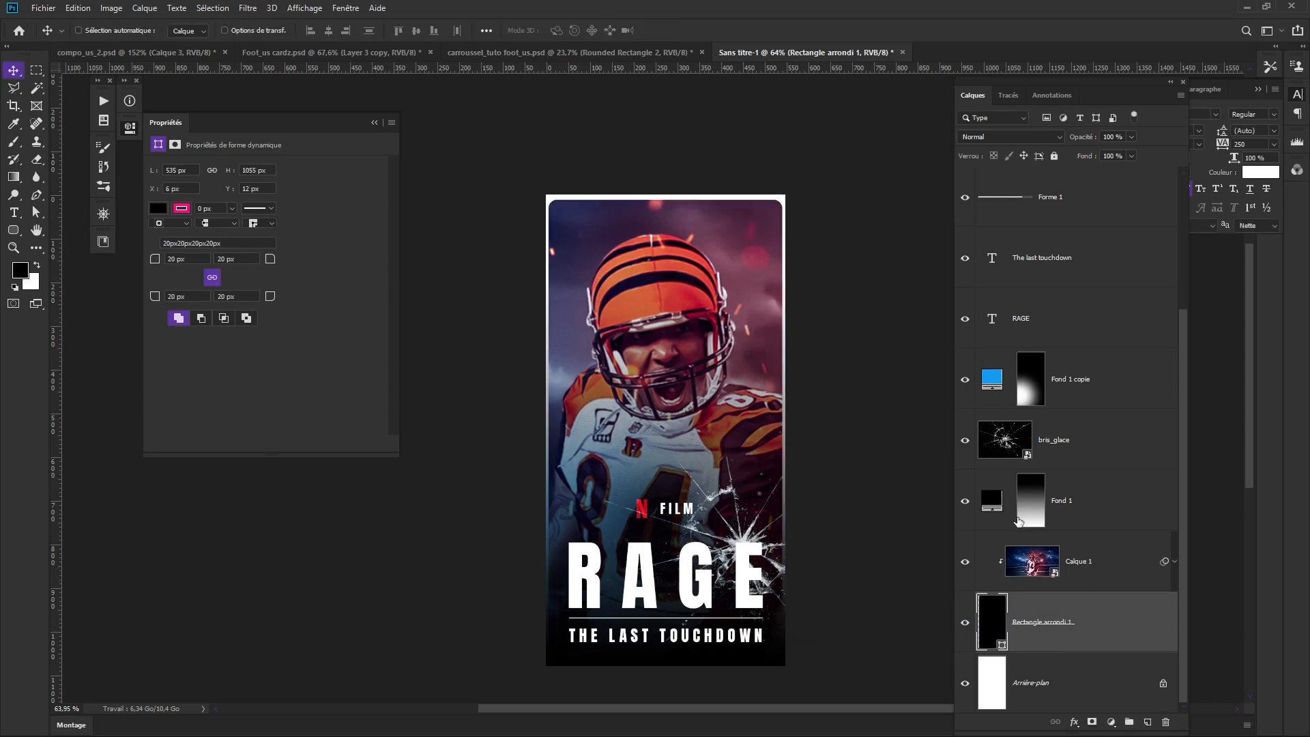
Toggle the Fond 1 gradient's visibility to check its effect, and clip the layer to the rounded rectangle along with Calque 1.
{"action": "left_click", "coordinate": [993, 501]}
{"action": "left_click", "coordinate": [965, 502]}
{"action": "left_click", "coordinate": [965, 502]}
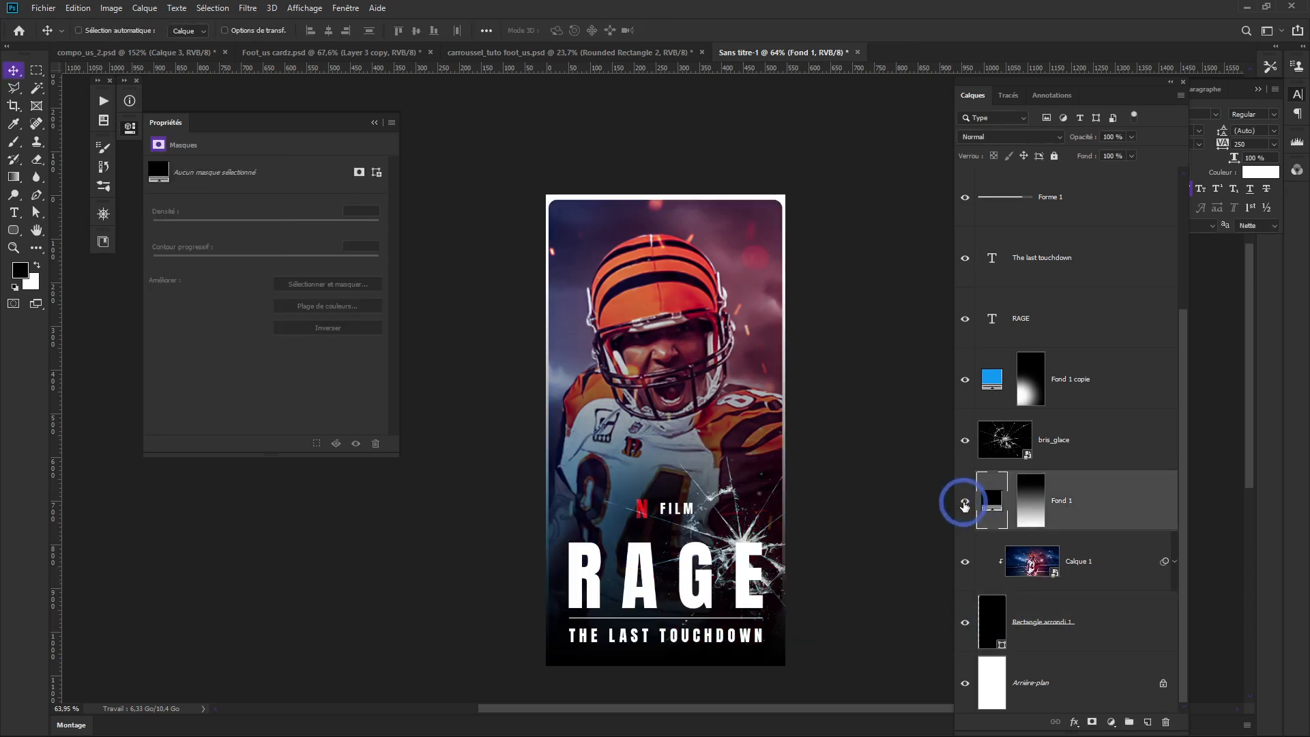
{"action": "left_click", "coordinate": [965, 503]}
{"action": "left_click", "coordinate": [965, 502]}
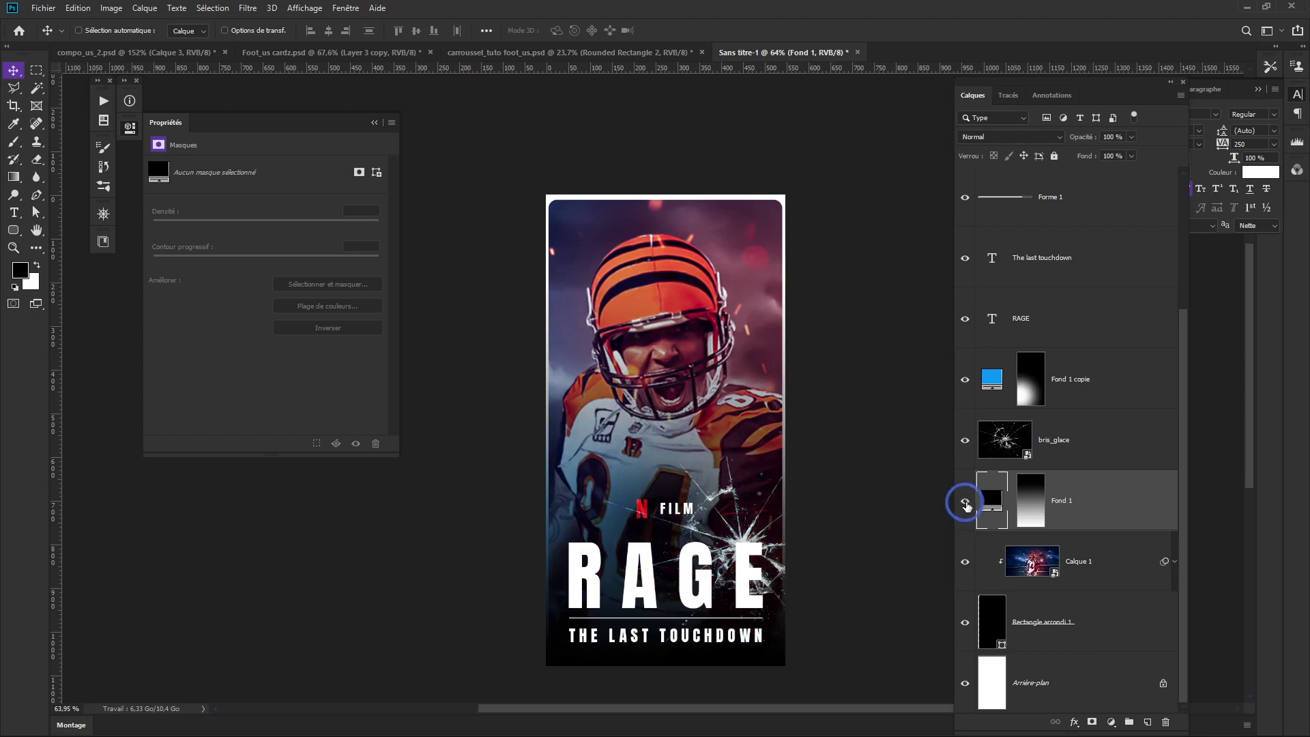
{"action": "left_click", "coordinate": [1083, 530], "text": "alt"}
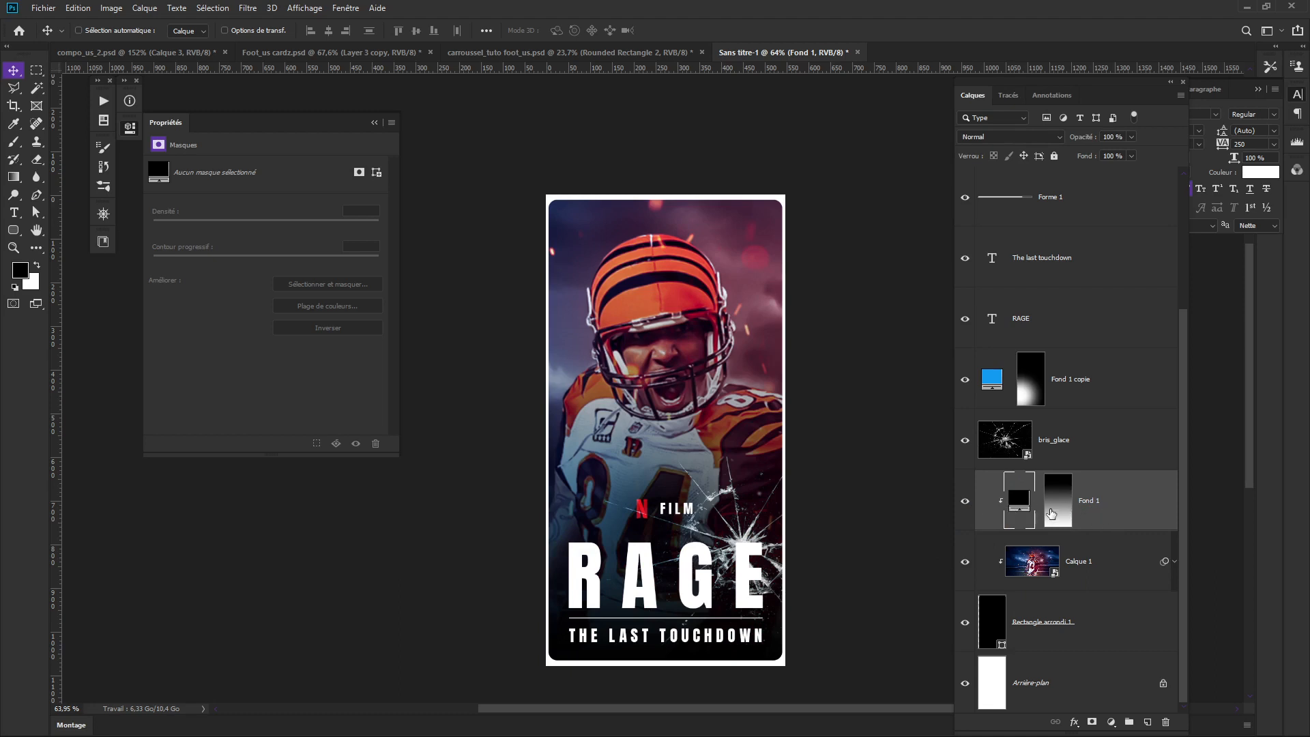
Select the FILM text layer at the top of the stack, and create a new document of 100 × 100 pixels.
{"action": "scroll", "coordinate": [655, 468], "scroll_direction": "down", "scroll_amount": 1}
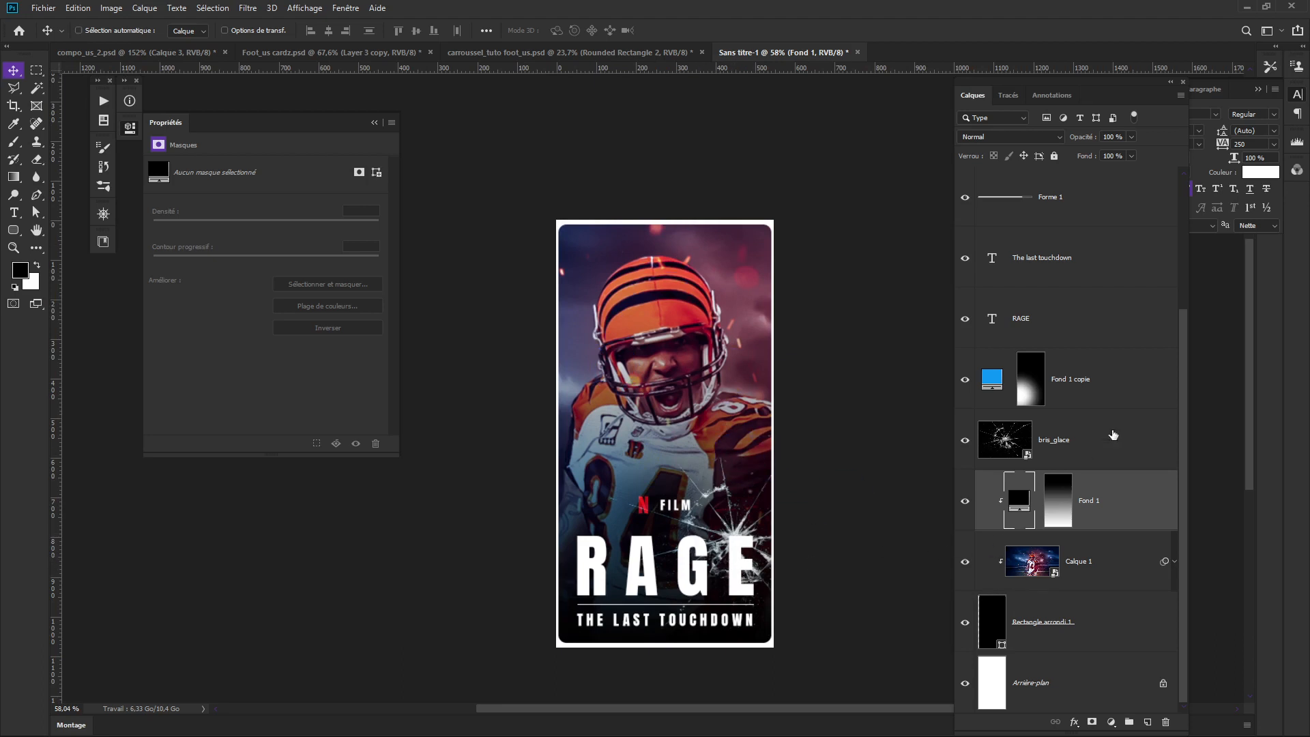
{"action": "scroll", "coordinate": [1113, 406], "scroll_direction": "up", "scroll_amount": 3}
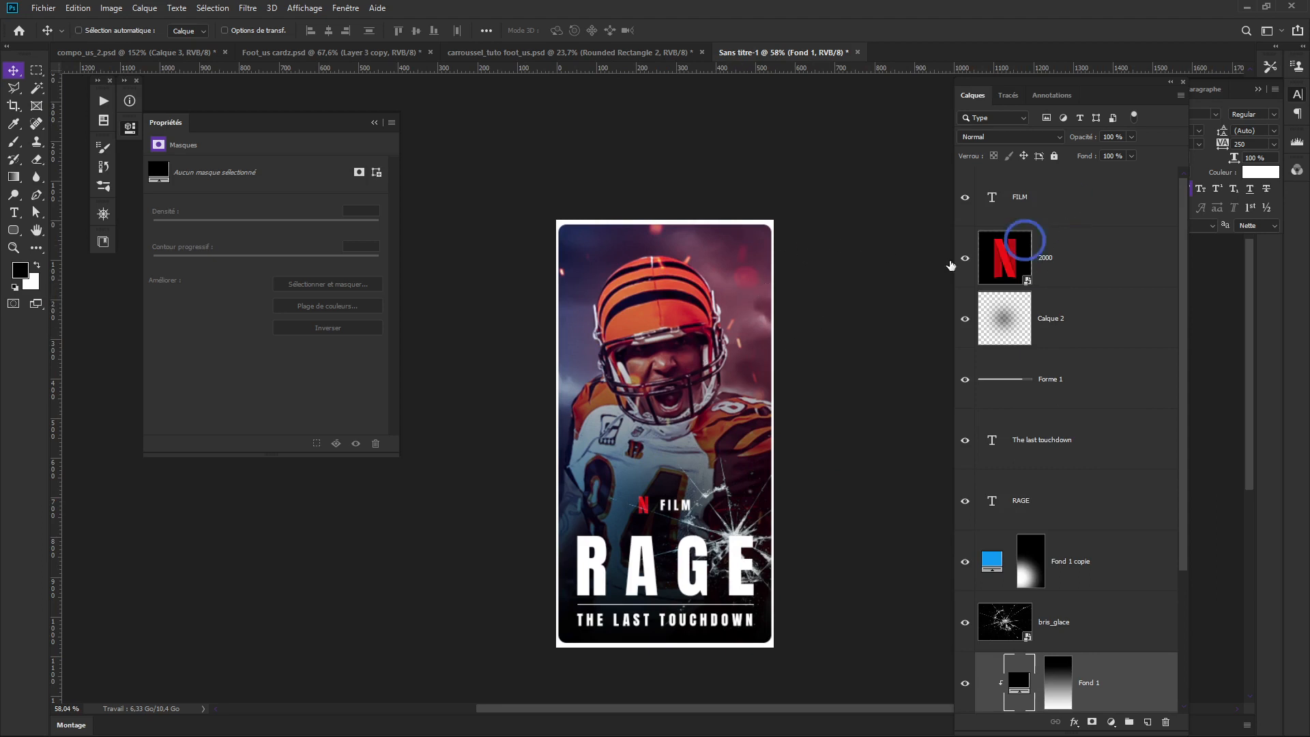
{"action": "left_click", "coordinate": [1066, 211]}
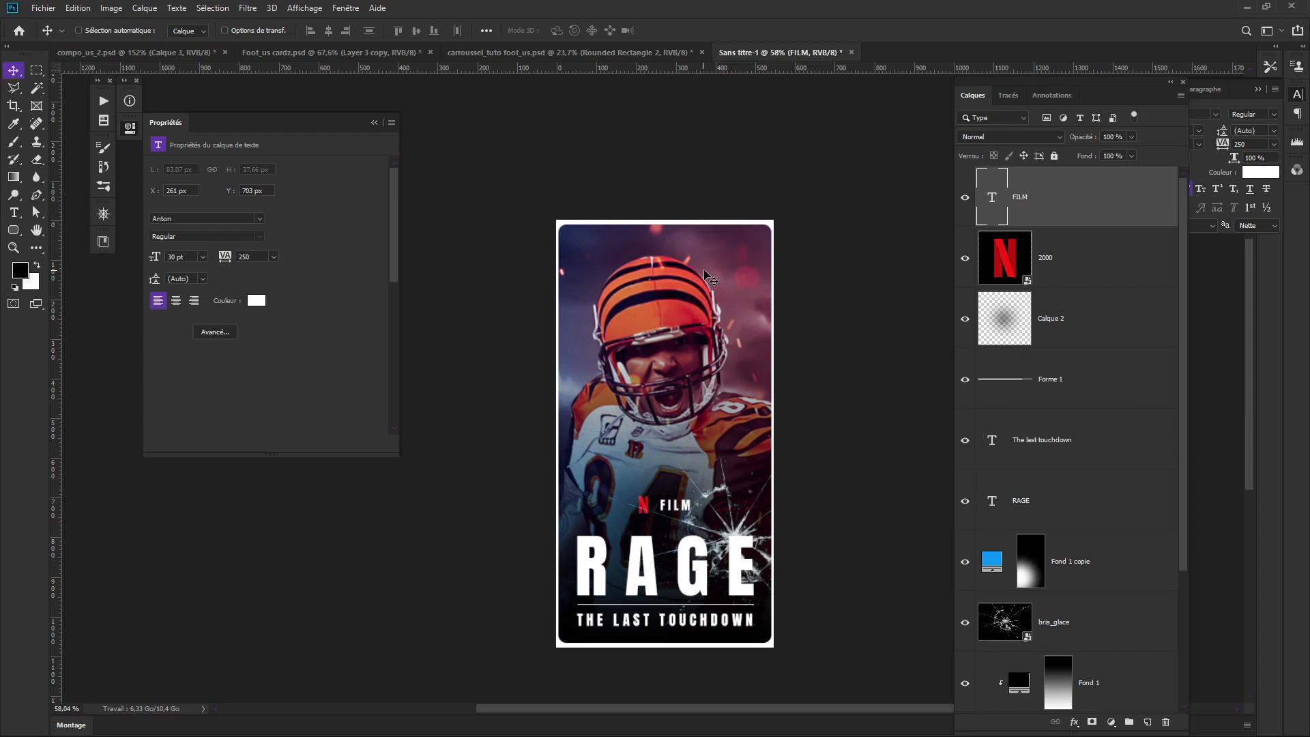
{"action": "key", "text": "ctrl+n"}
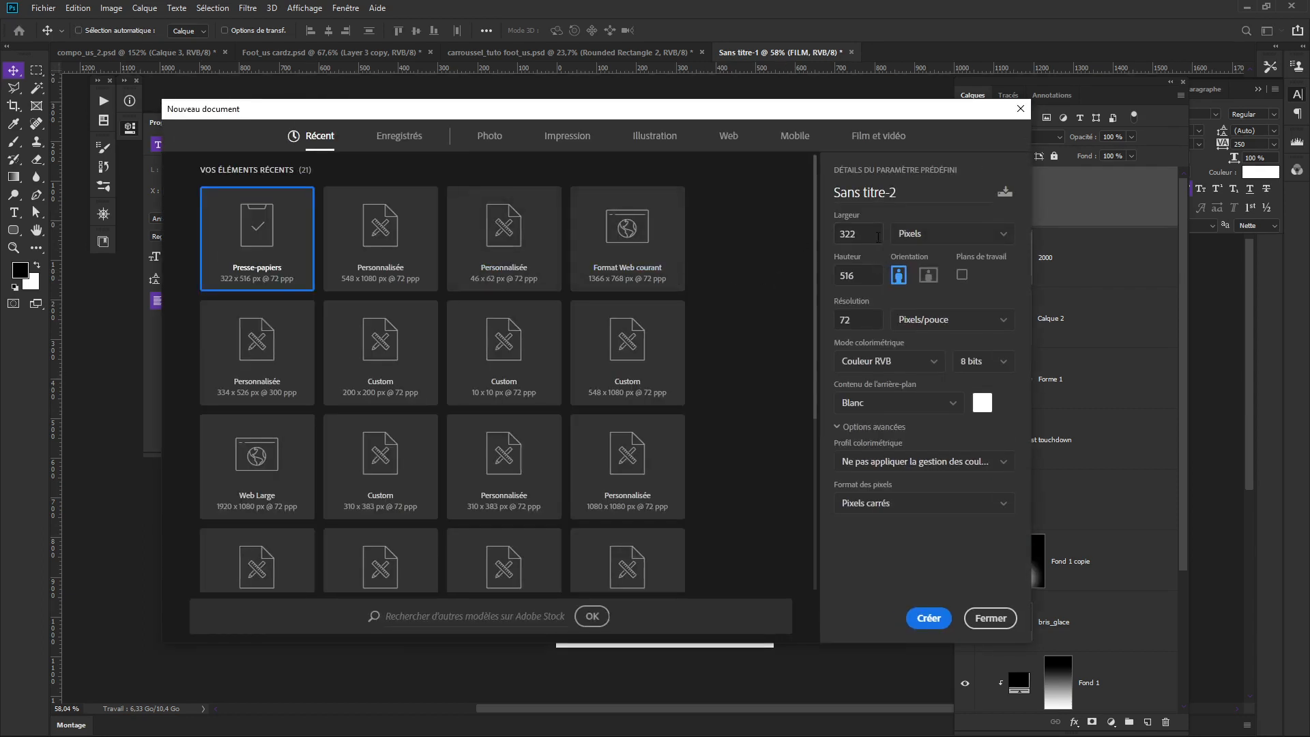
{"action": "left_click", "coordinate": [878, 237]}
{"action": "type", "text": "100"}
{"action": "key", "text": "Tab"}
{"action": "type", "text": "100"}
{"action": "left_click", "coordinate": [927, 618]}
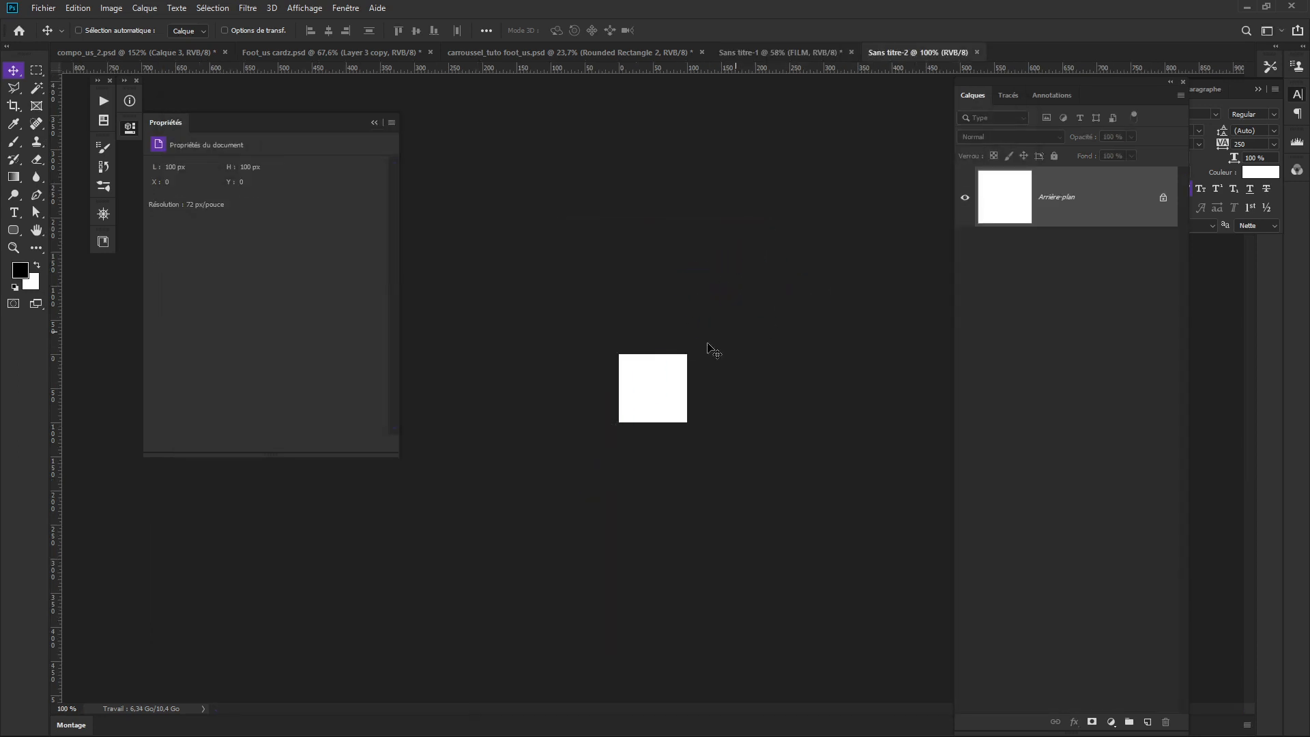
Add a new layer and fill a full-width strip about 10 px high along the canvas's upper edge with black.
{"action": "left_click_drag", "start_coordinate": [638, 382], "coordinate": [710, 427]}
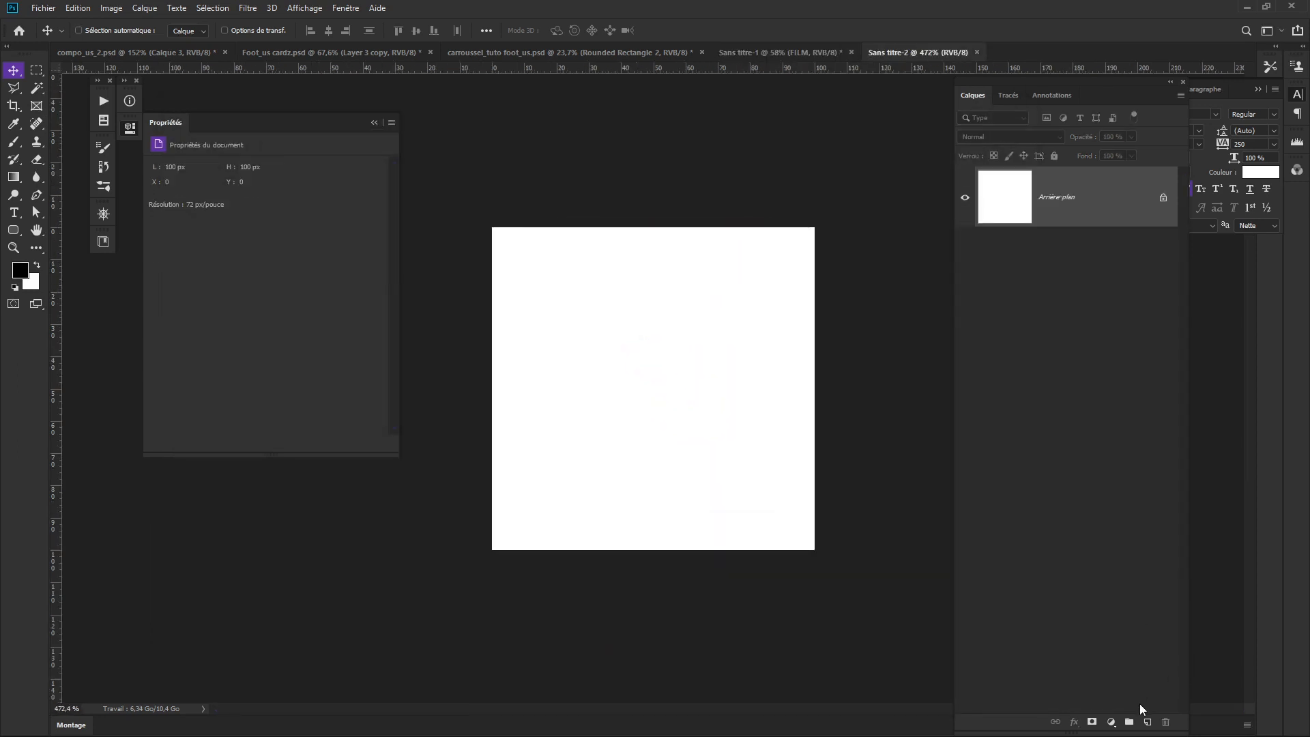
{"action": "left_click", "coordinate": [1147, 721]}
{"action": "left_click", "coordinate": [1049, 207]}
{"action": "left_click", "coordinate": [502, 277]}
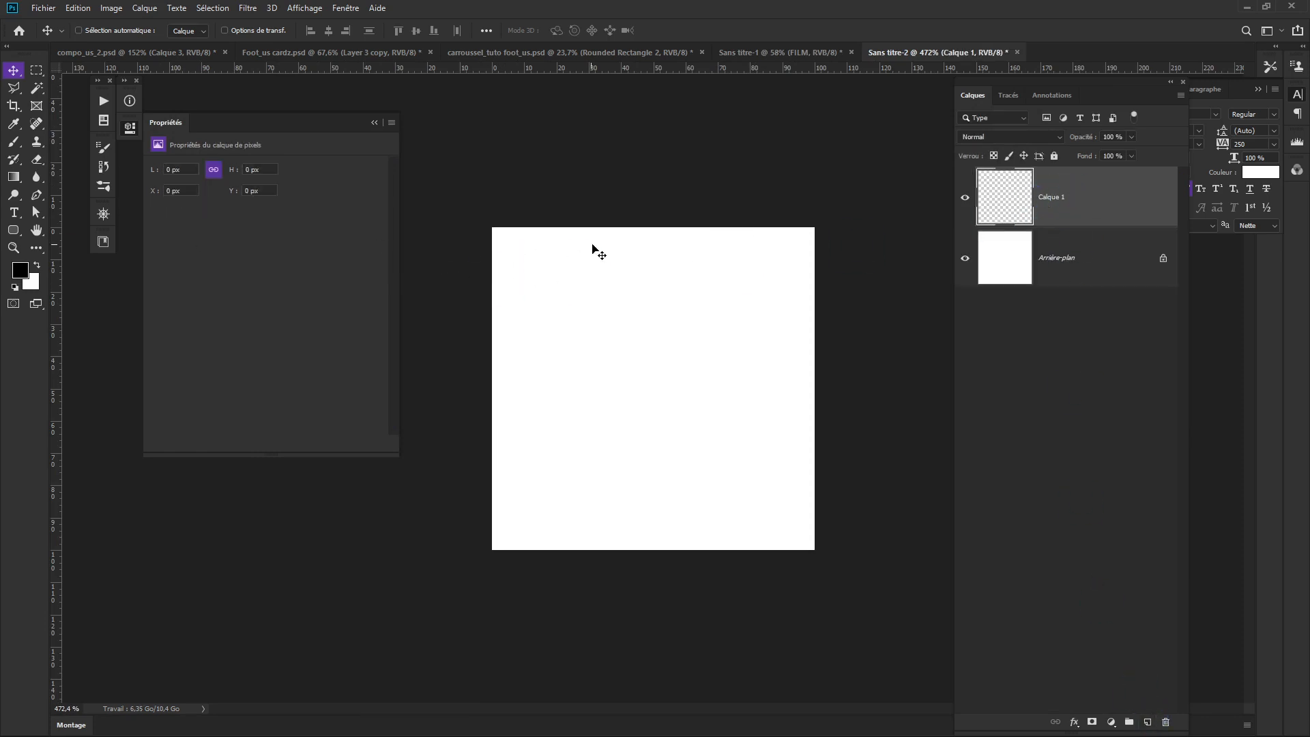
{"action": "key", "text": "m"}
{"action": "left_click_drag", "start_coordinate": [487, 223], "coordinate": [825, 257]}
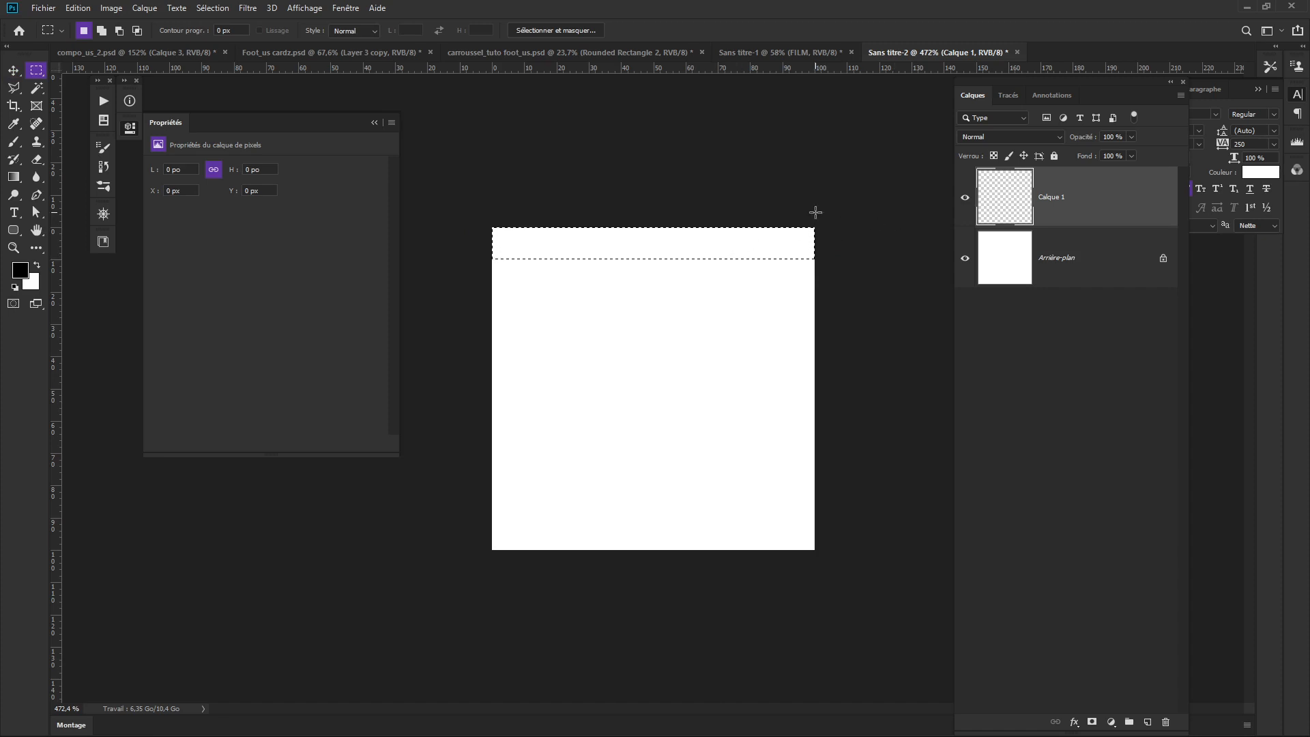
{"action": "key", "text": "alt+BackSpace"}
Duplicate the black stripe four times down the canvas, leaving gaps equal to the stripe's height.
{"action": "key", "text": "v"}
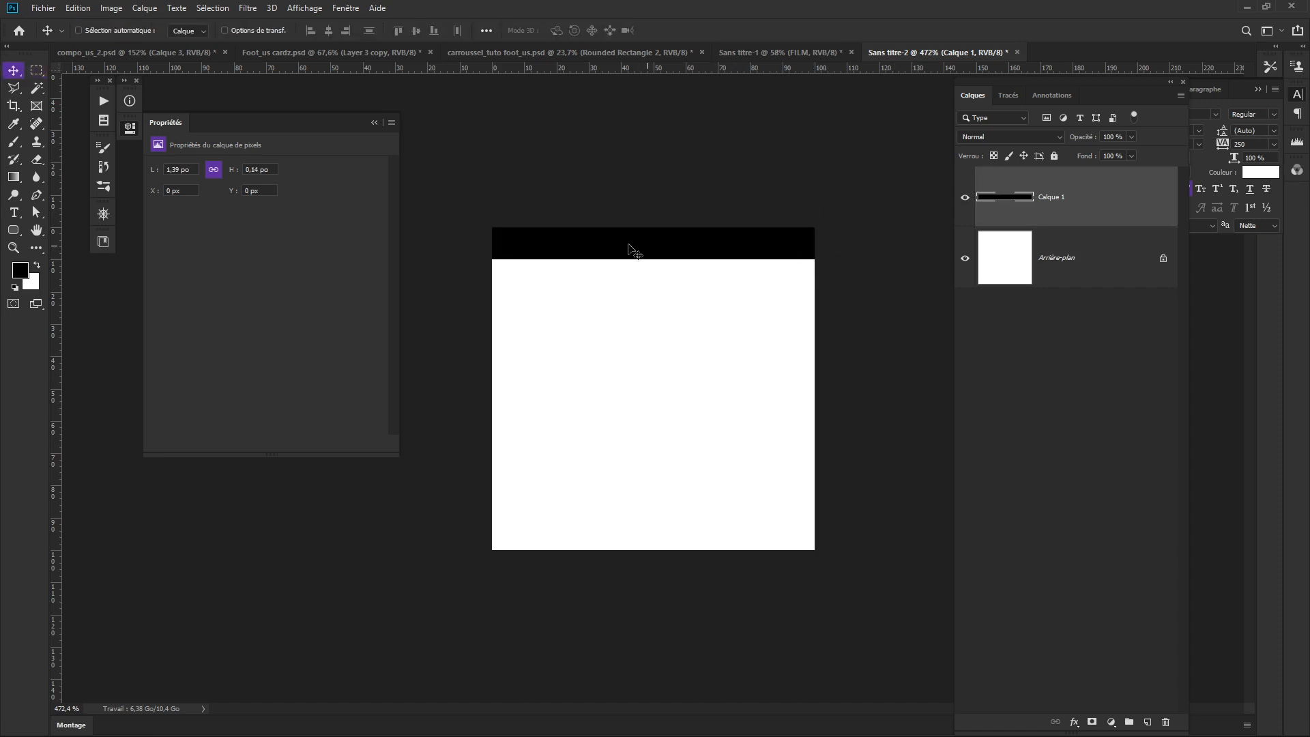
{"action": "left_click_drag", "start_coordinate": [681, 255], "coordinate": [690, 378]}
{"action": "left_click_drag", "start_coordinate": [693, 371], "coordinate": [694, 512]}
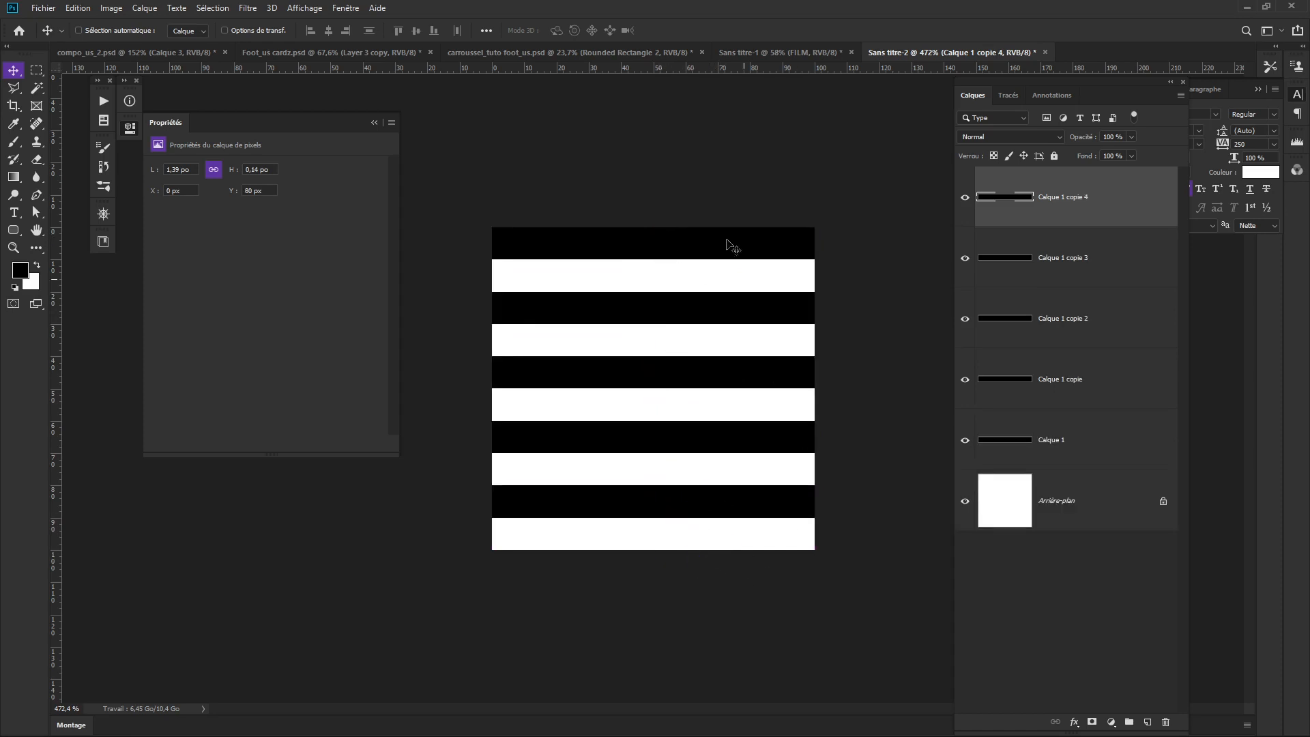
Merge the five stripe layers into one and delete the white background layer.
{"action": "left_click", "coordinate": [1062, 443], "text": "shift"}
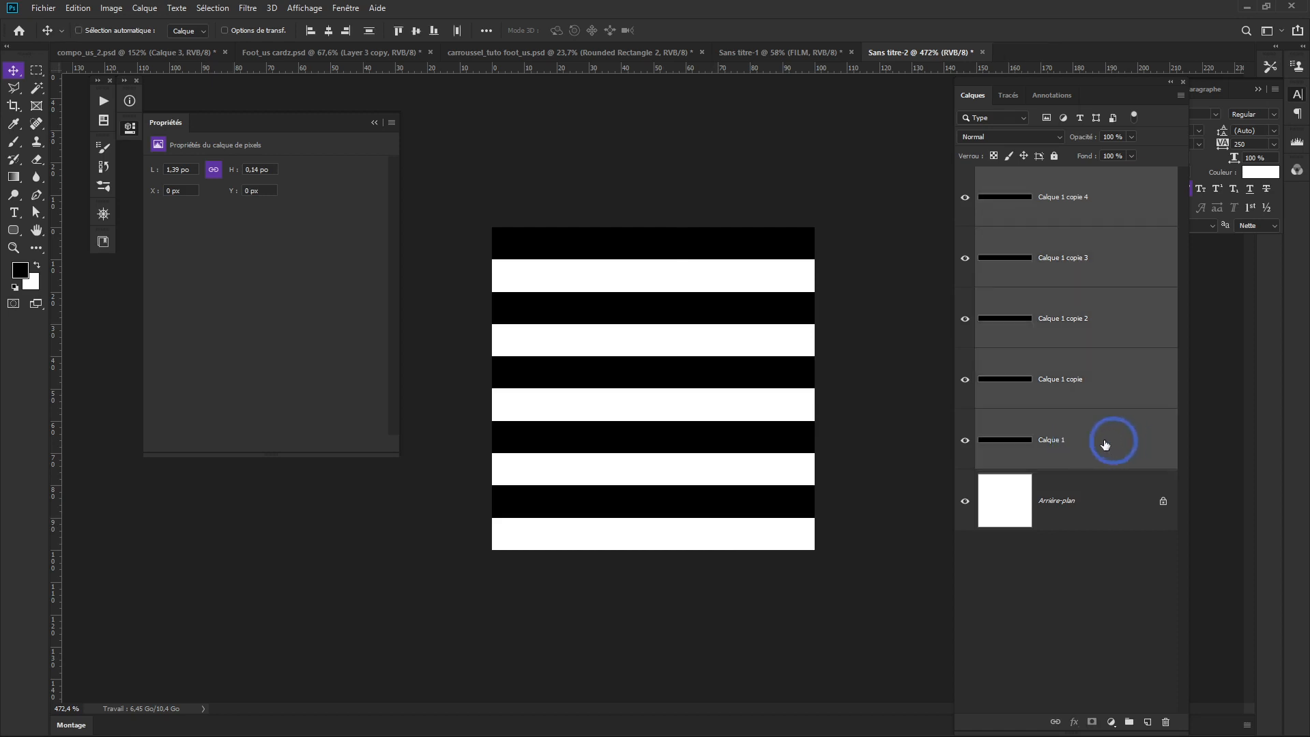
{"action": "left_click", "coordinate": [1082, 191]}
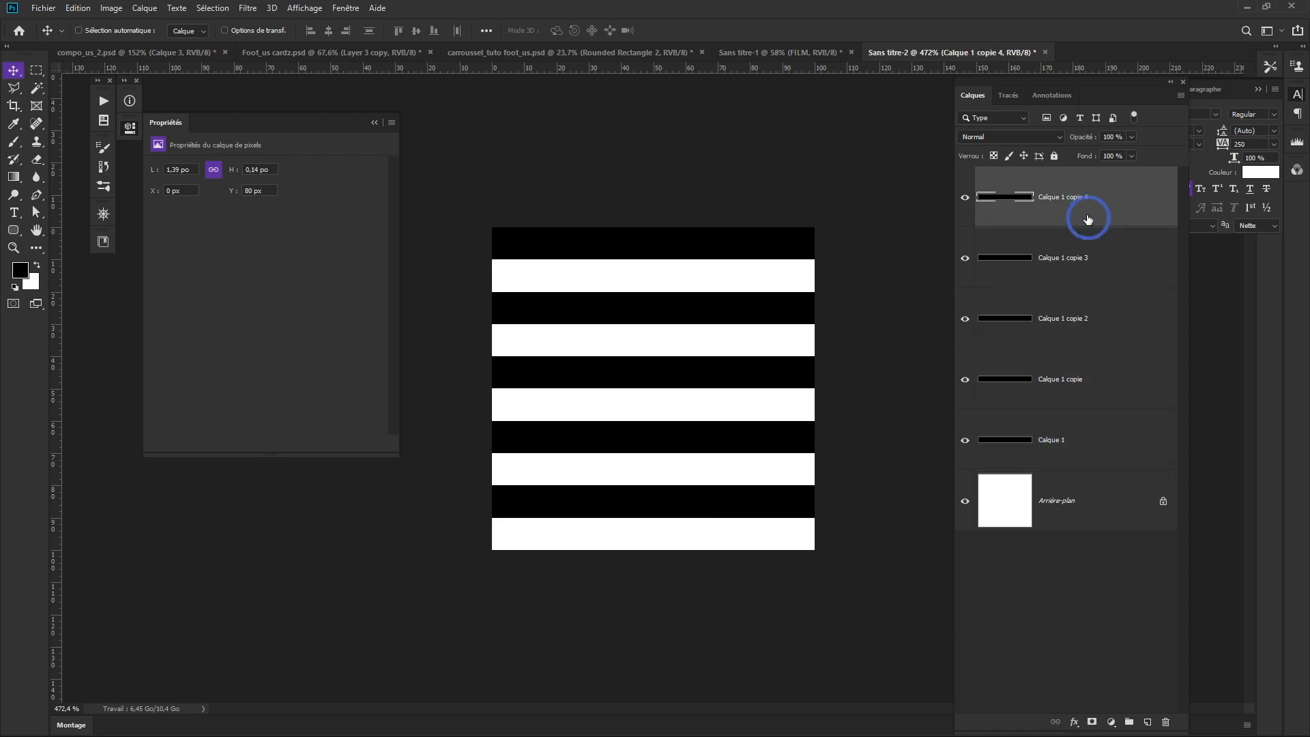
{"action": "left_click", "coordinate": [1087, 441], "text": "shift"}
{"action": "key", "text": "ctrl+e"}
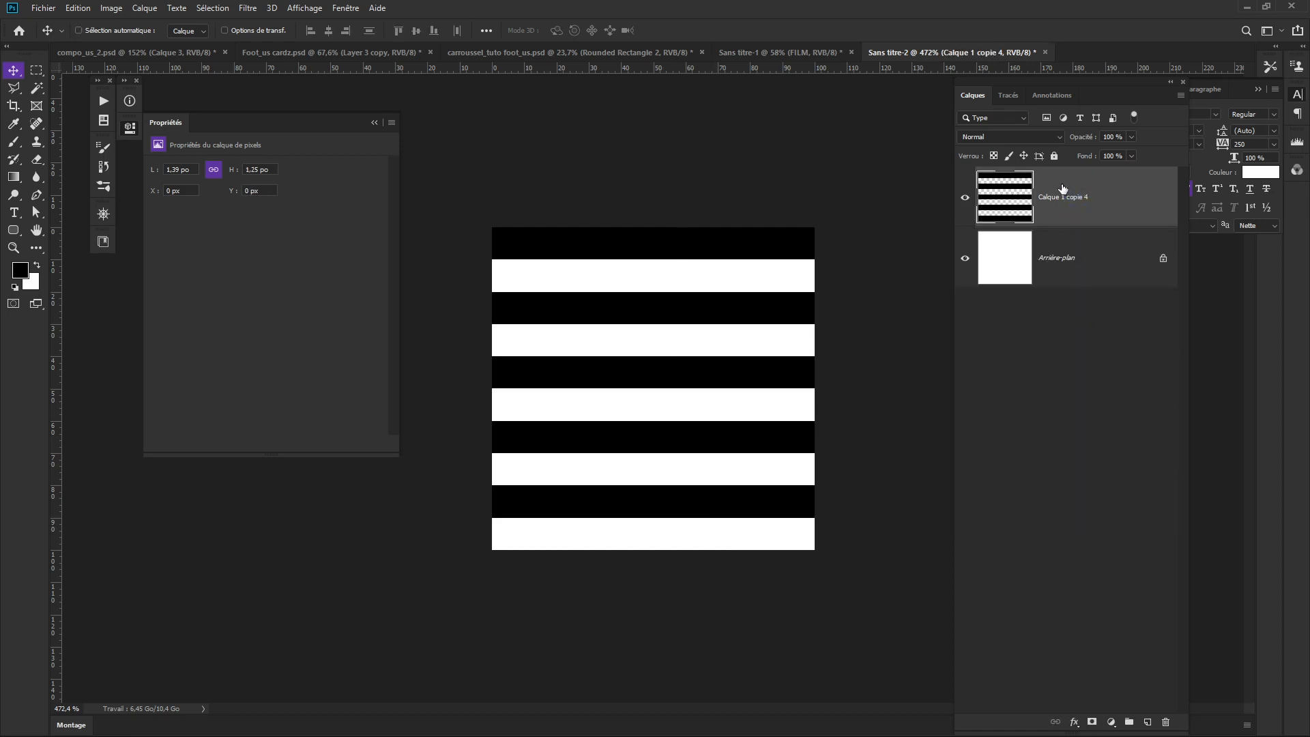
{"action": "left_click", "coordinate": [1113, 273]}
{"action": "key", "text": "Delete"}
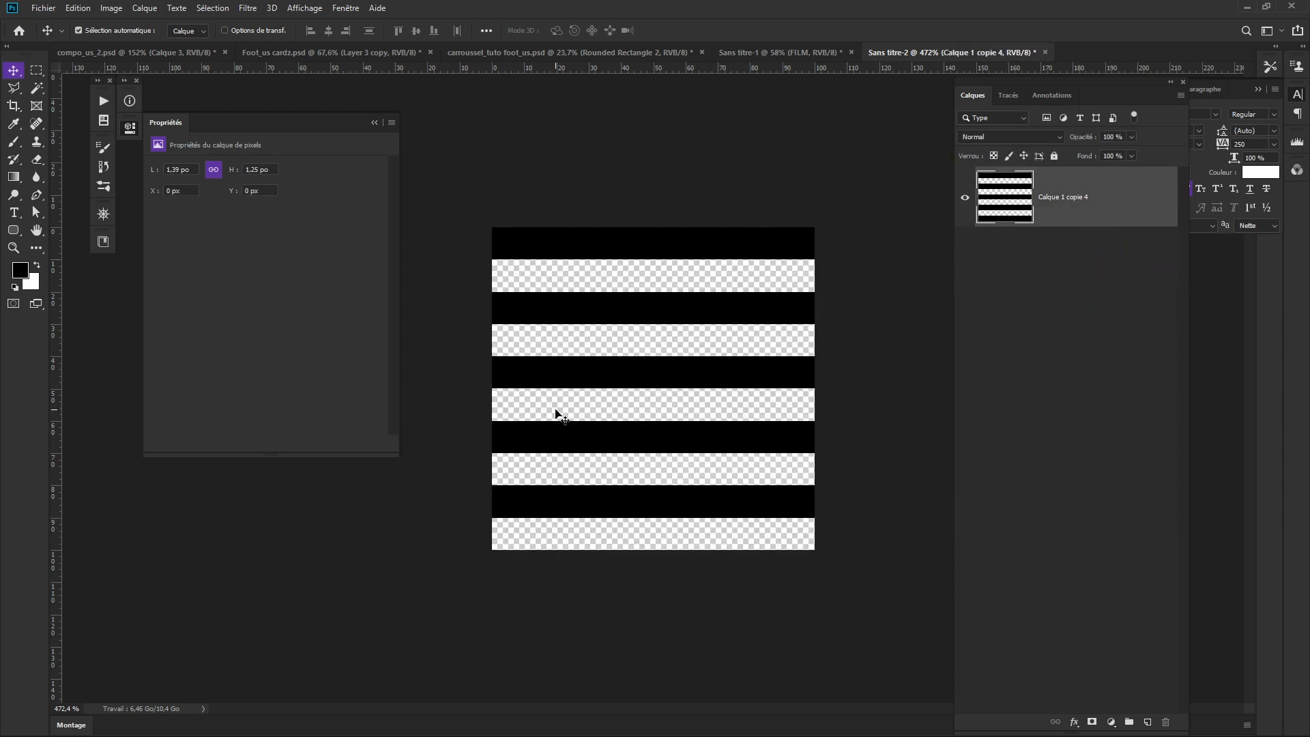
Select the whole striped canvas and define it as a pattern named Ligne_1.
{"action": "key", "text": "ctrl+a"}
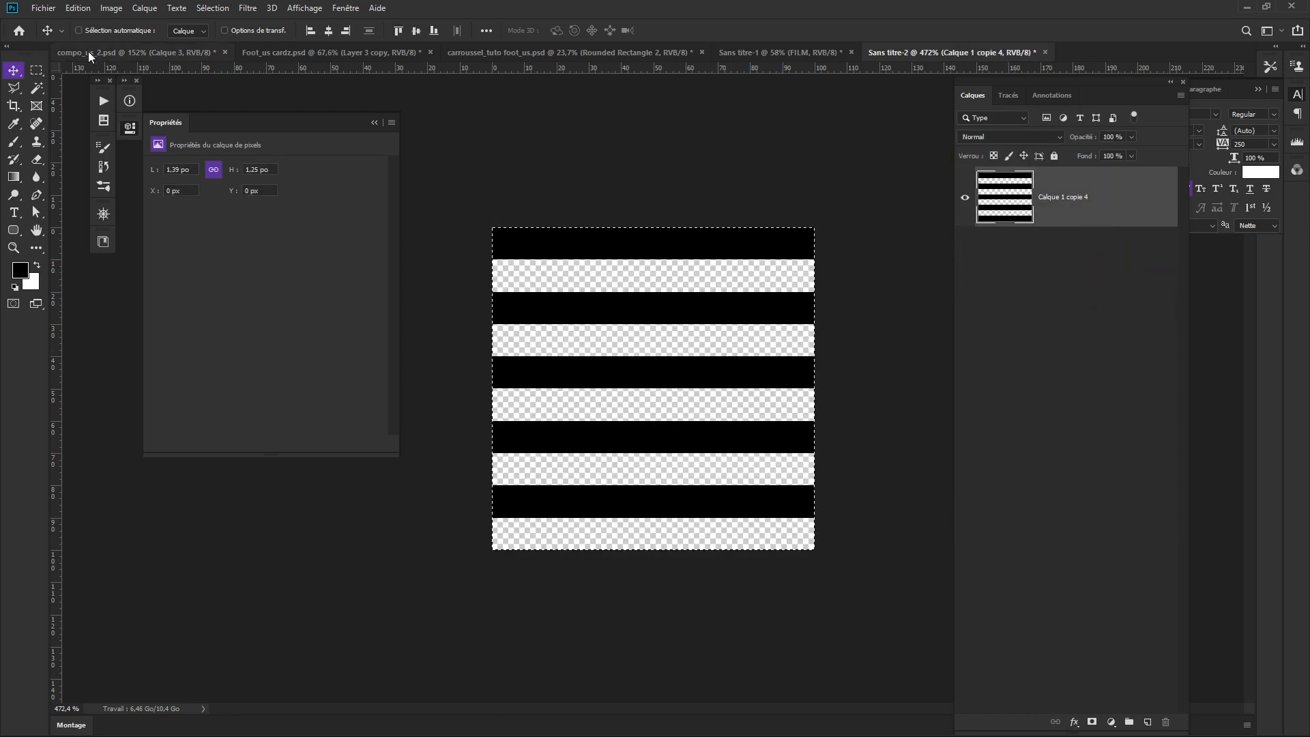
{"action": "left_click", "coordinate": [75, 12]}
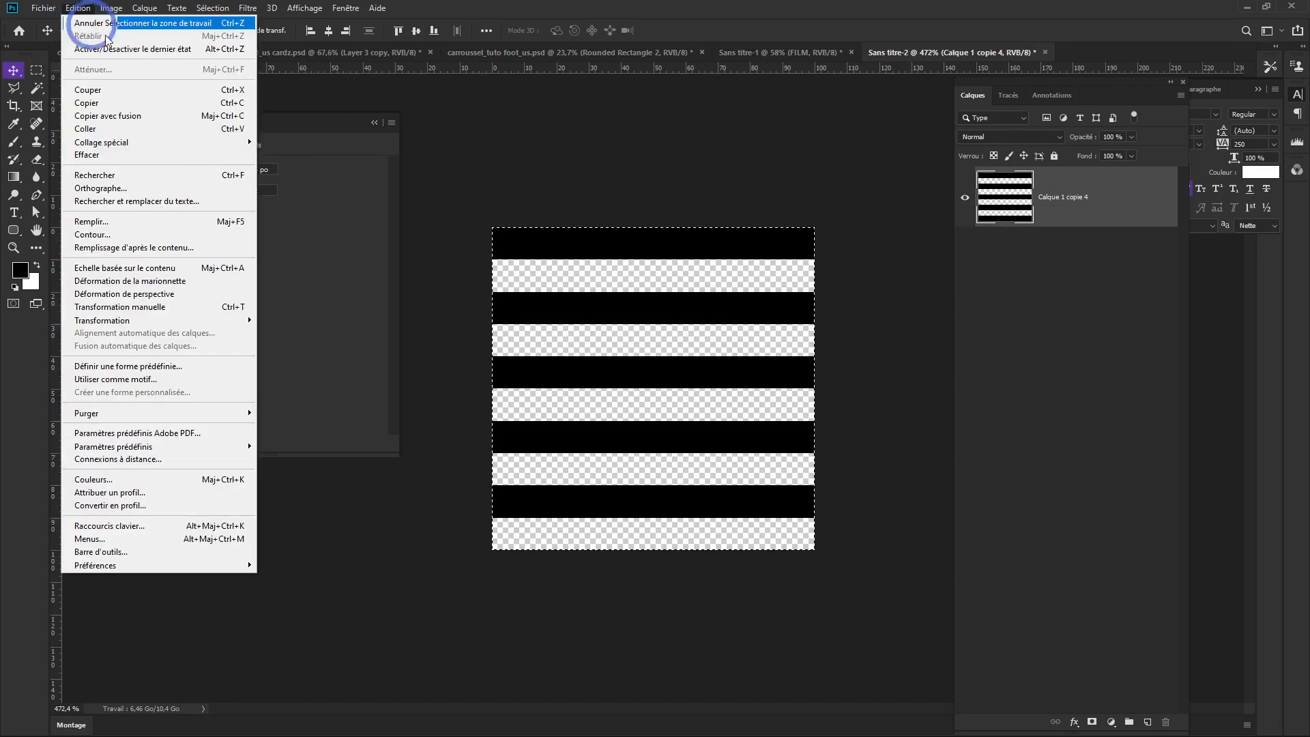
{"action": "left_click", "coordinate": [138, 379]}
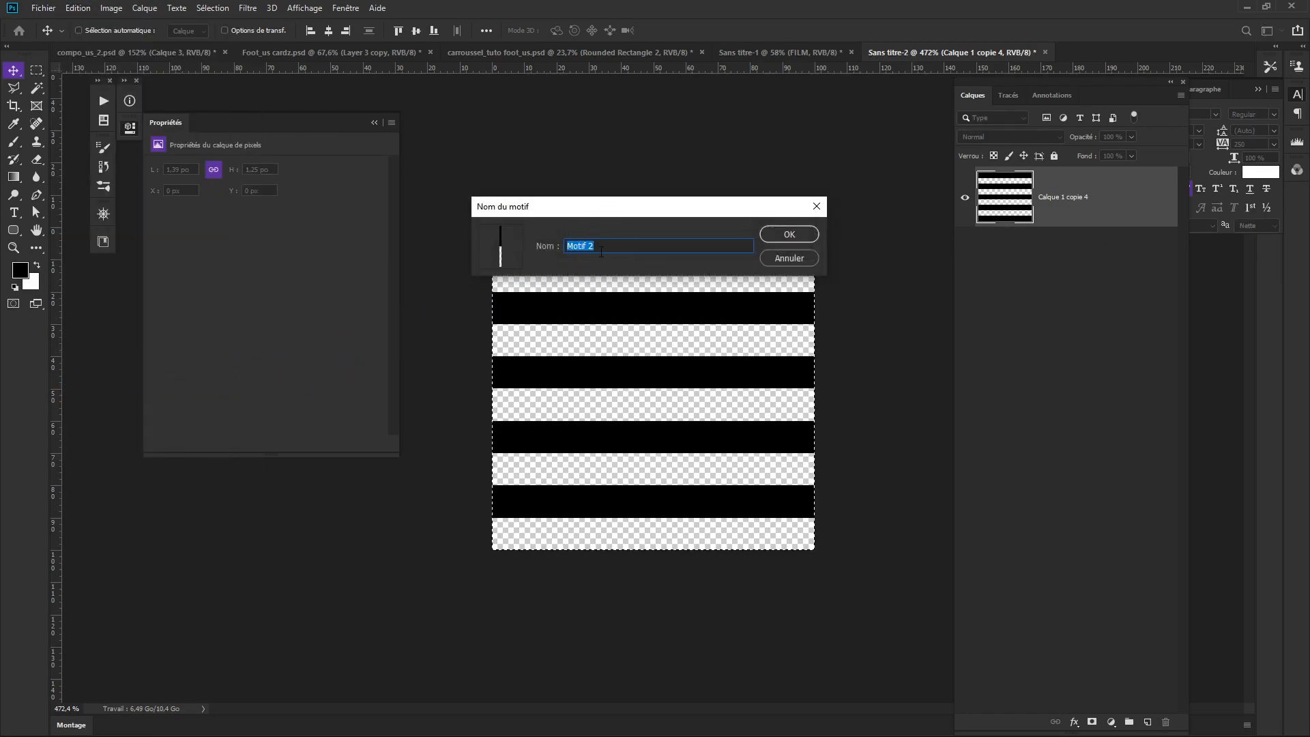
{"action": "type", "text": "Sc"}
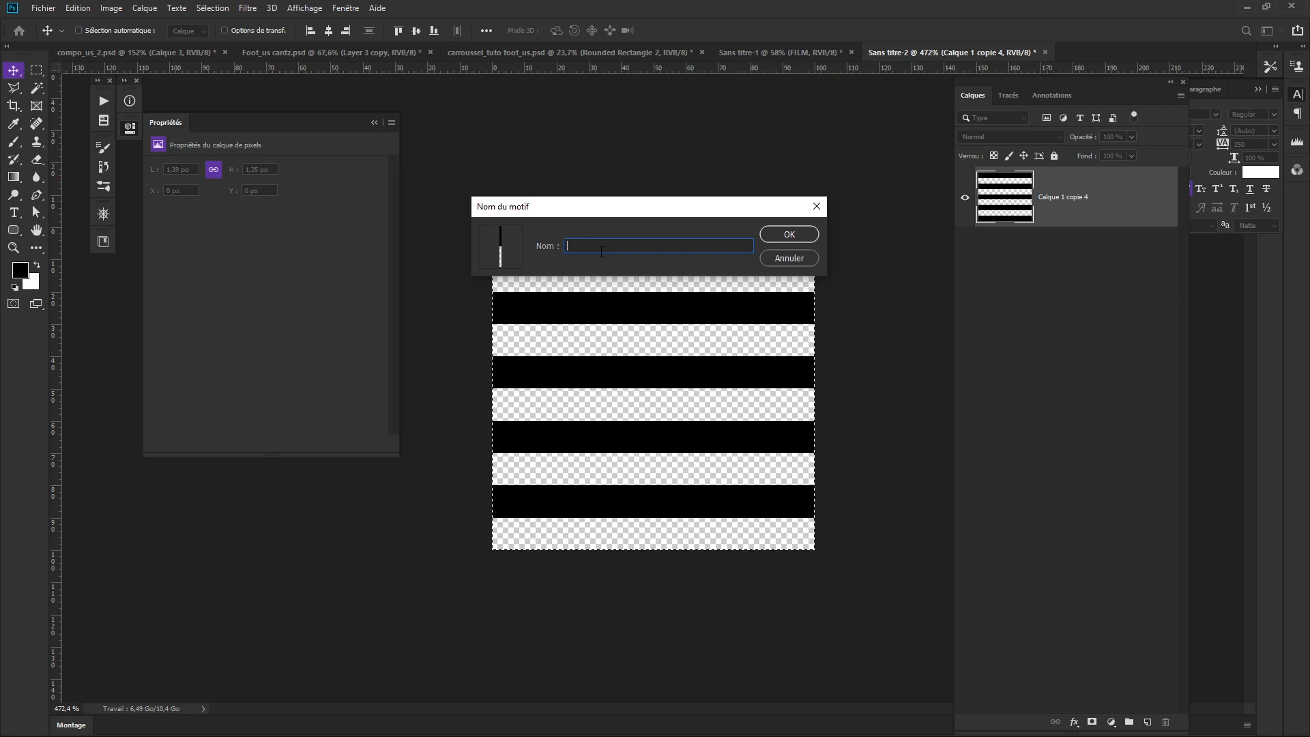
{"action": "type", "text": "Ligne_"}
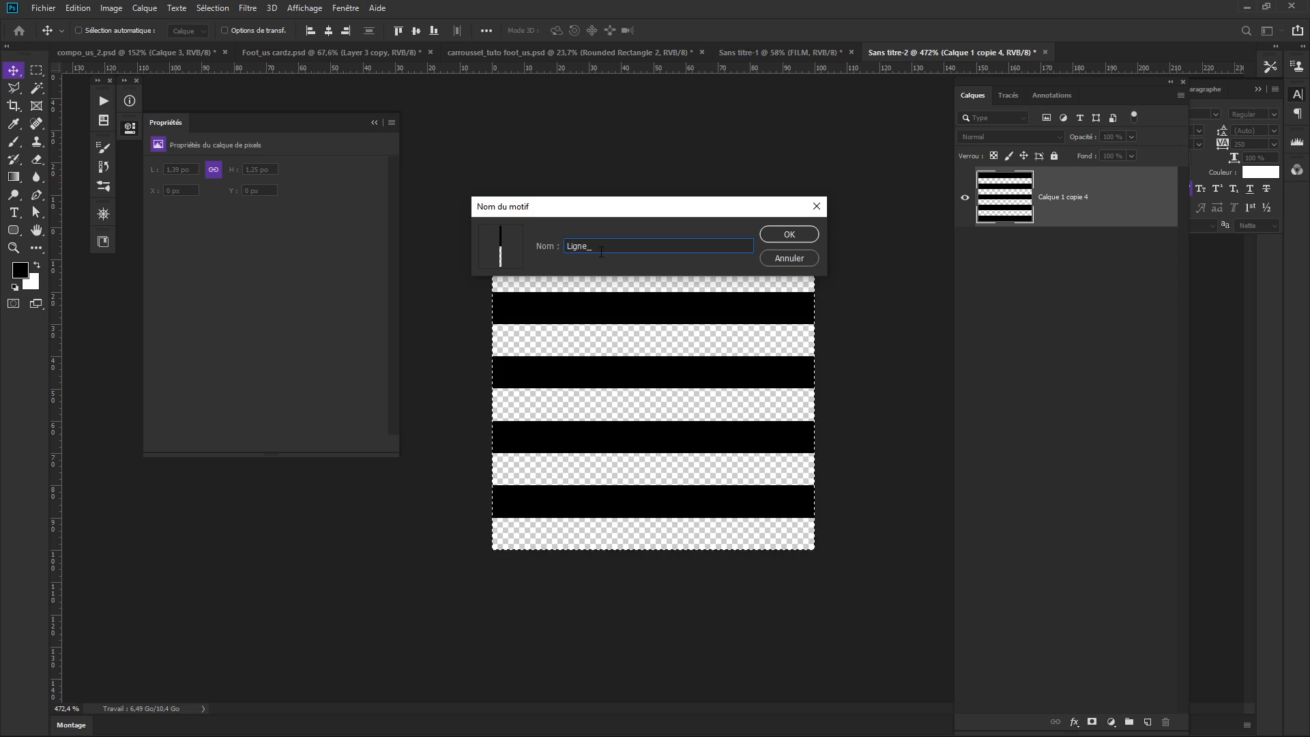
{"action": "type", "text": "1"}
{"action": "left_click", "coordinate": [778, 234]}
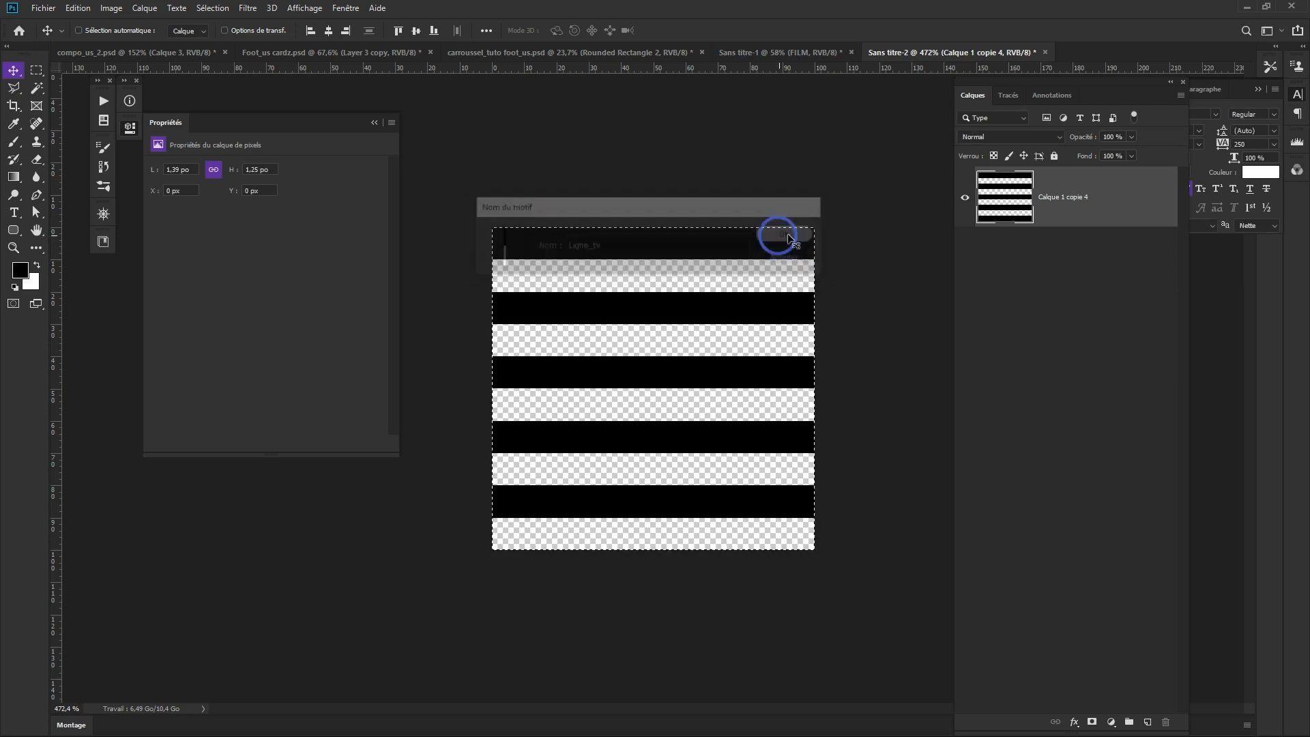
In the Sans titre-1 document, add a new layer above FILM and fill it with the newly defined stripe pattern.
{"action": "left_click", "coordinate": [760, 50]}
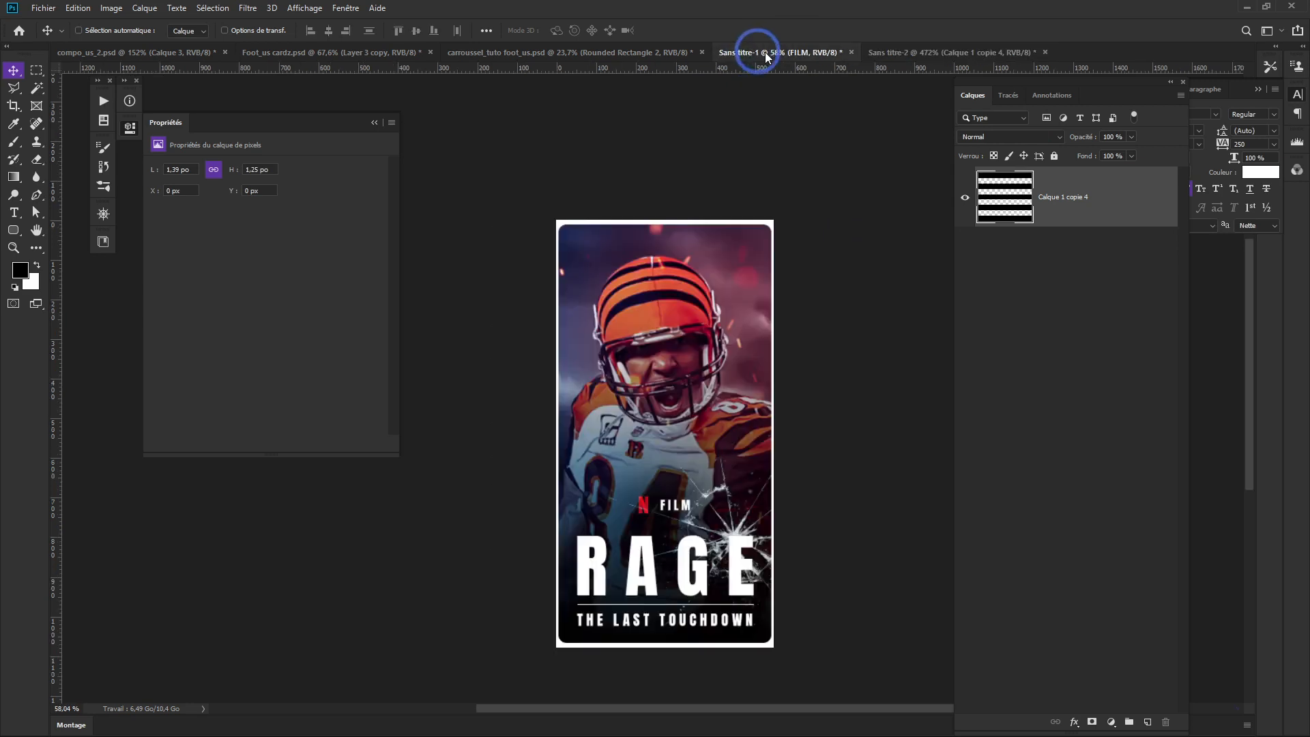
{"action": "left_click", "coordinate": [1147, 721]}
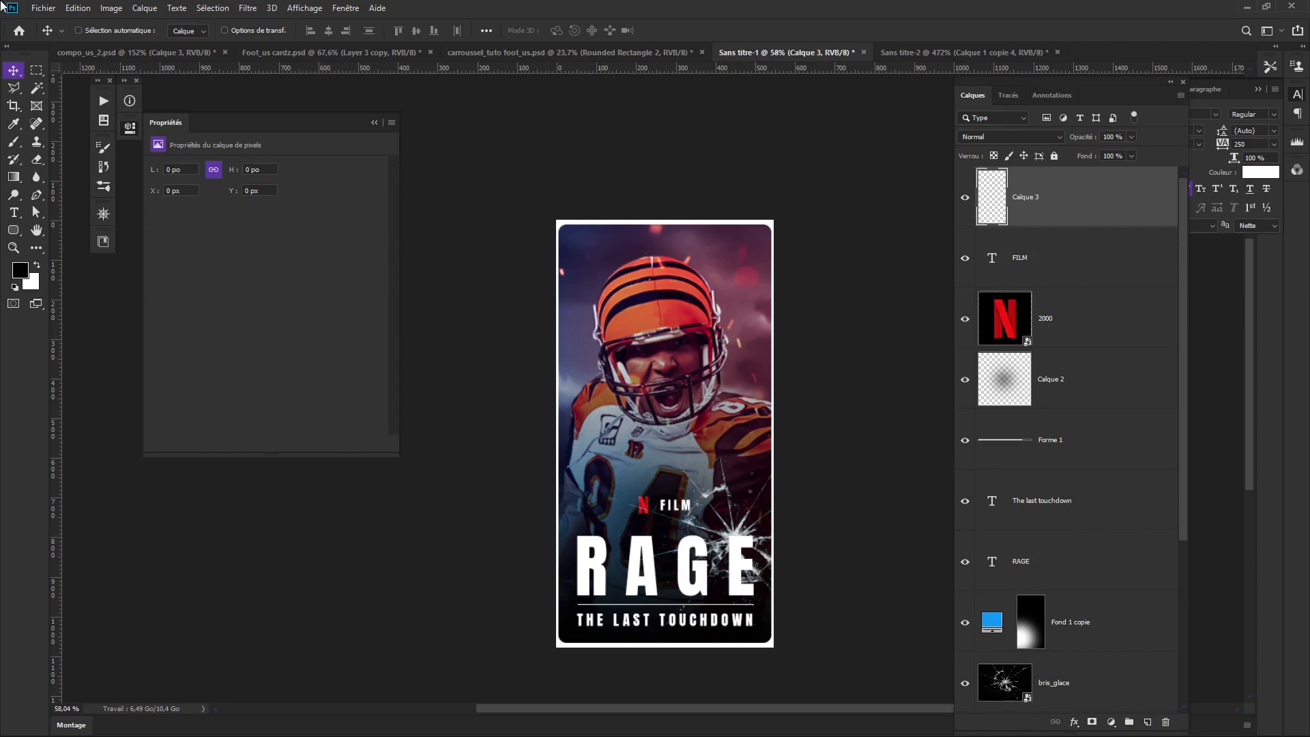
{"action": "left_click", "coordinate": [78, 8]}
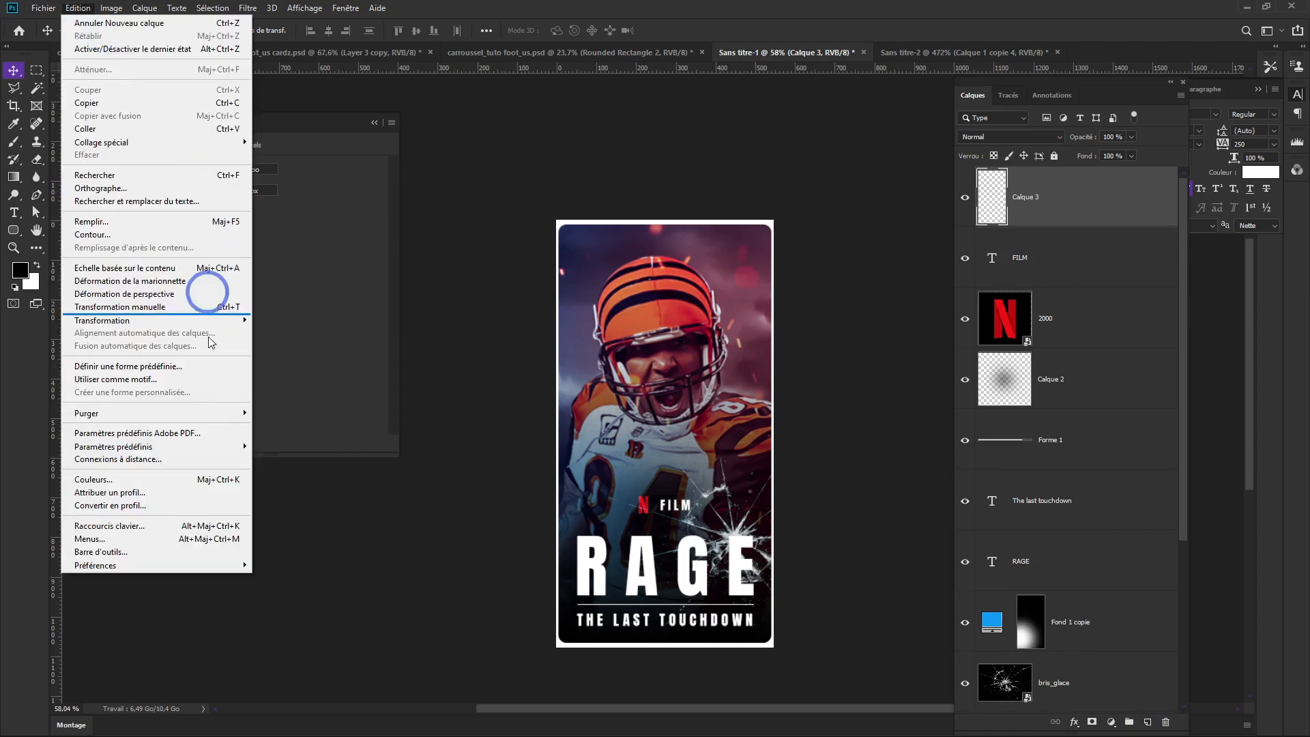
{"action": "left_click", "coordinate": [144, 225]}
{"action": "left_click", "coordinate": [637, 200]}
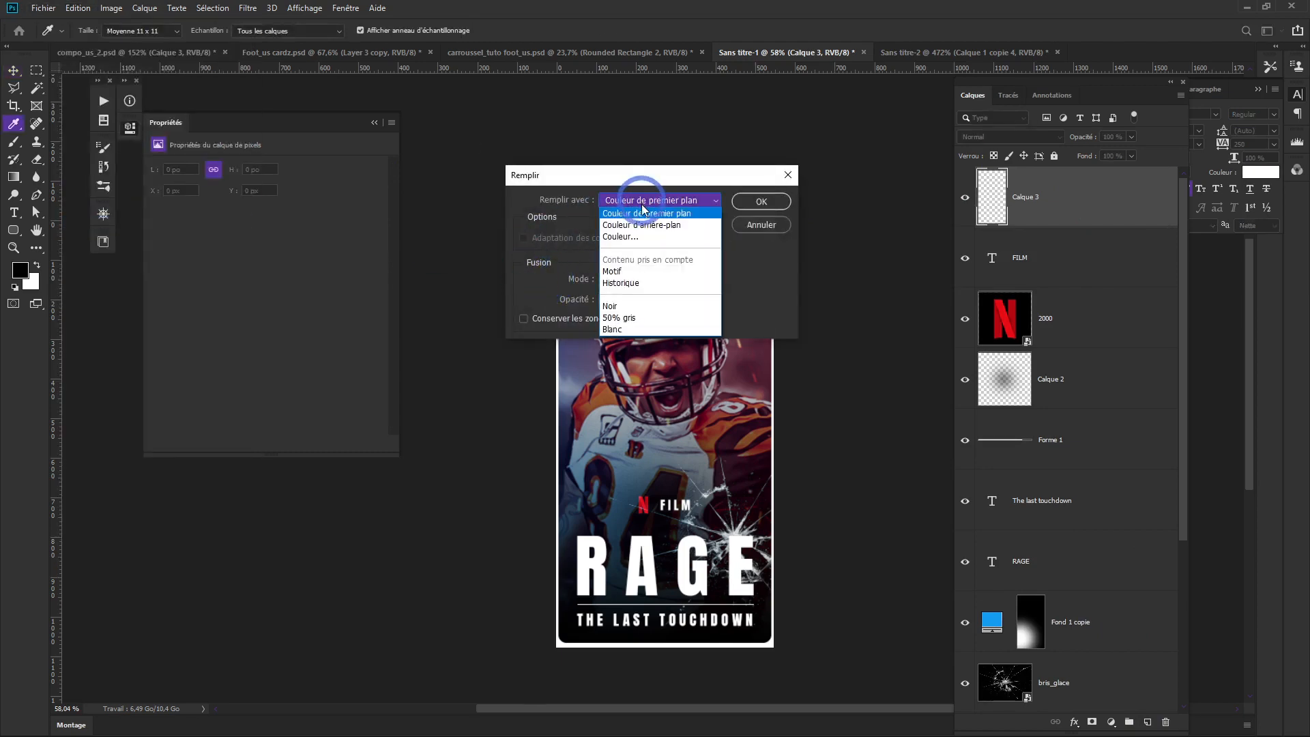
{"action": "left_click", "coordinate": [612, 271]}
{"action": "left_click", "coordinate": [626, 239]}
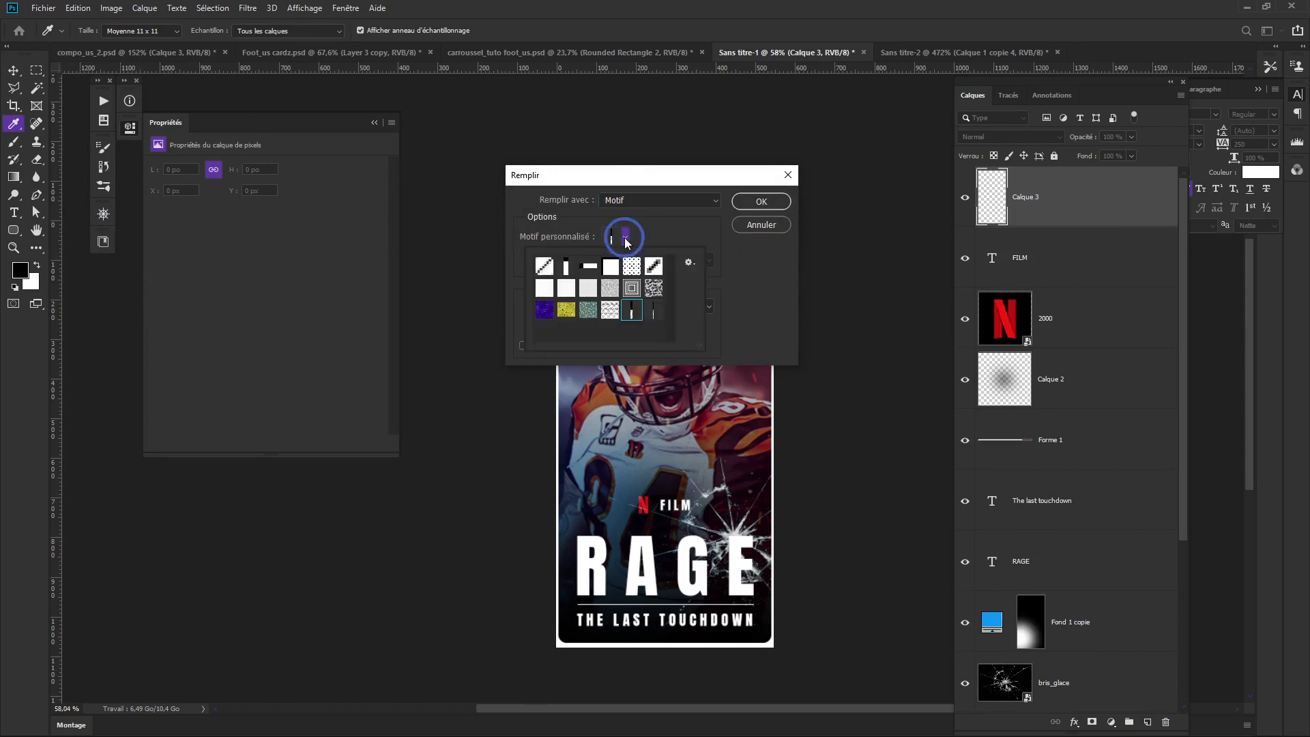
{"action": "left_click", "coordinate": [653, 315]}
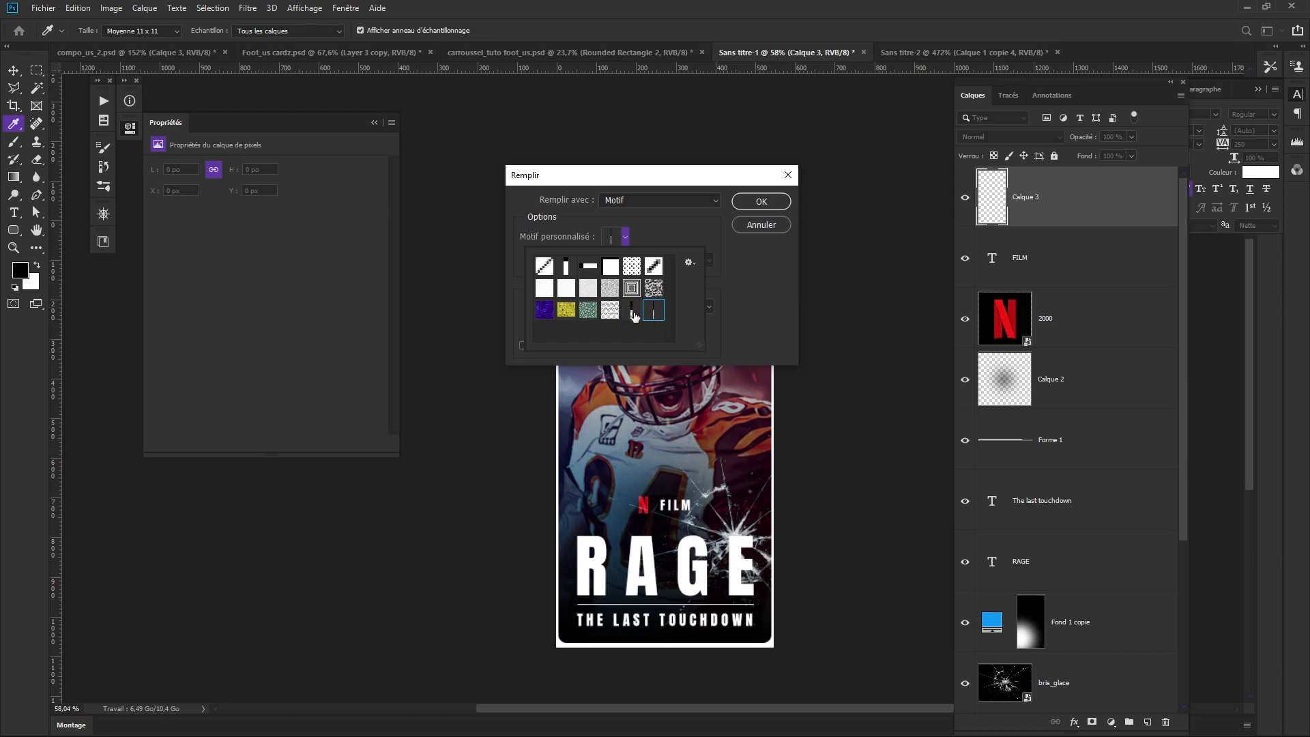
{"action": "left_click", "coordinate": [747, 201]}
{"action": "key", "text": "v"}
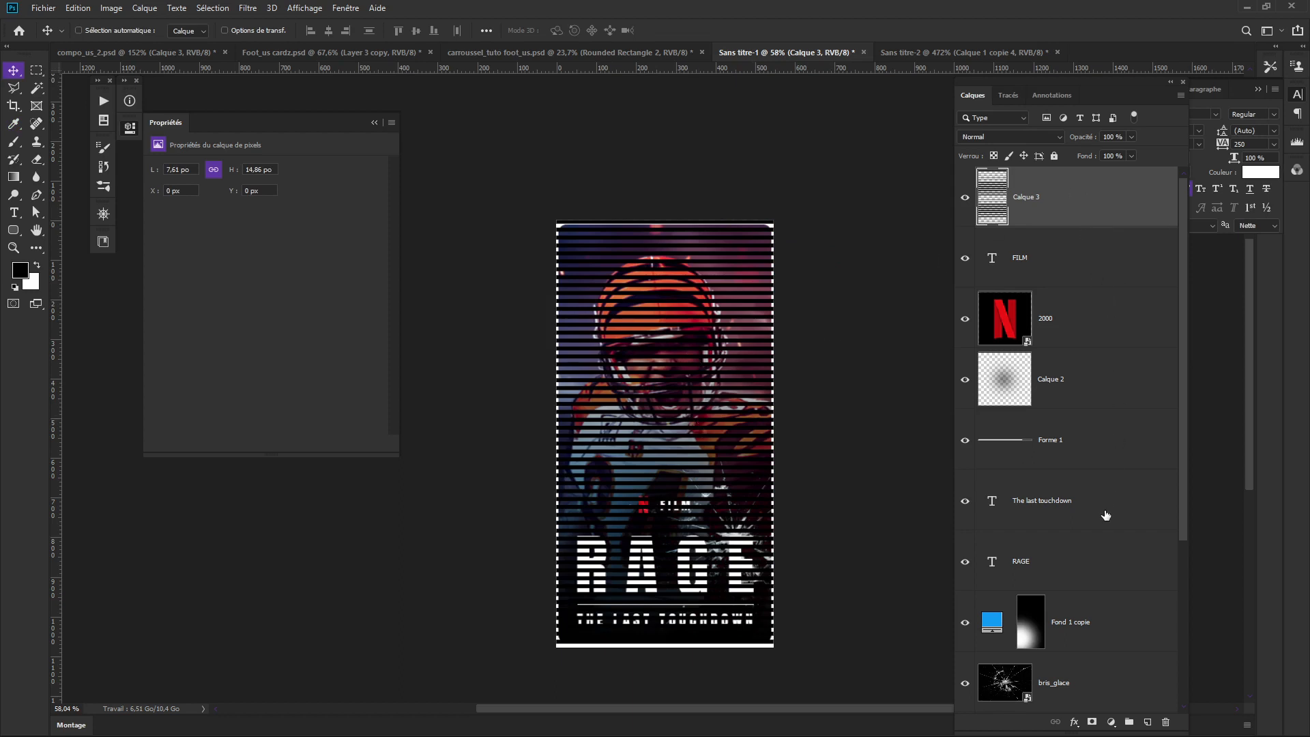
Try clipping the striped Calque 3 to the FILM layer, and release the clipping again.
{"action": "scroll", "coordinate": [1105, 515], "scroll_direction": "down", "scroll_amount": 4}
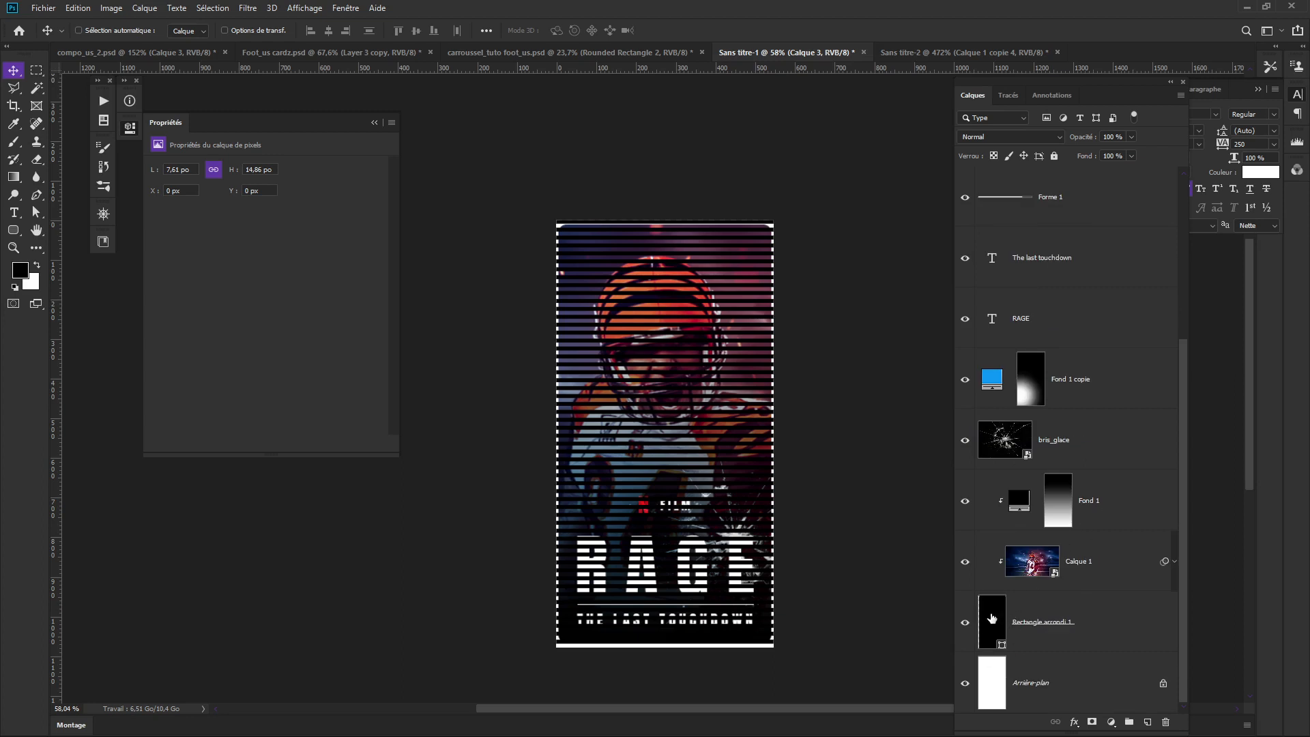
{"action": "scroll", "coordinate": [1089, 389], "scroll_direction": "up", "scroll_amount": 4}
{"action": "left_click_drag", "start_coordinate": [1046, 206], "coordinate": [1058, 221]}
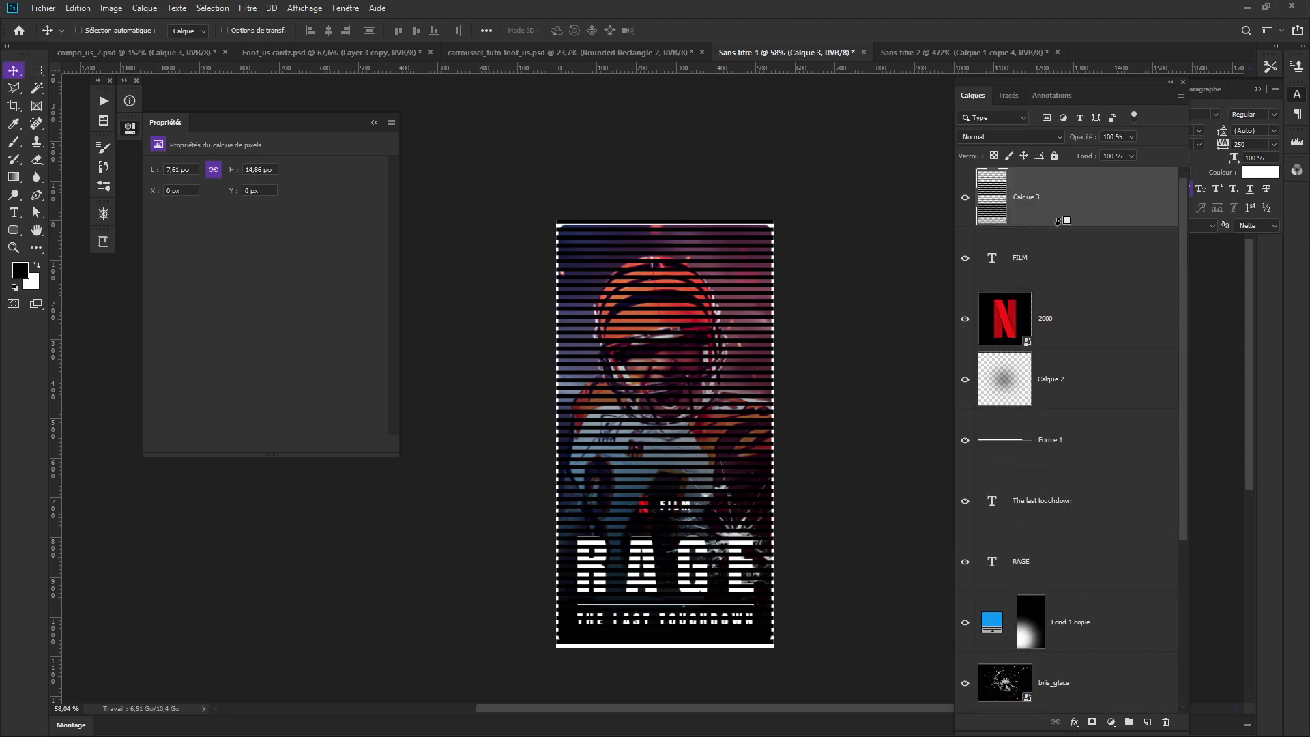
{"action": "left_click", "coordinate": [1057, 221], "text": "alt"}
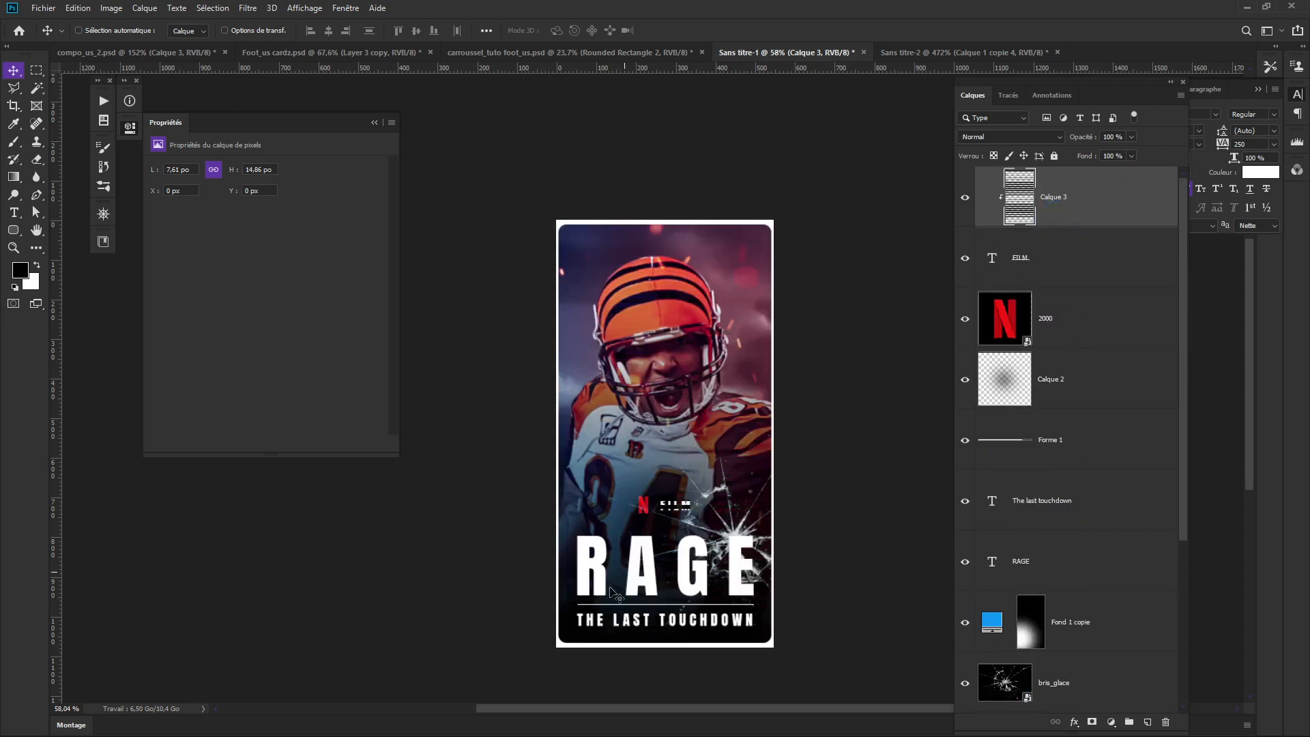
{"action": "left_click", "coordinate": [1082, 219], "text": "alt"}
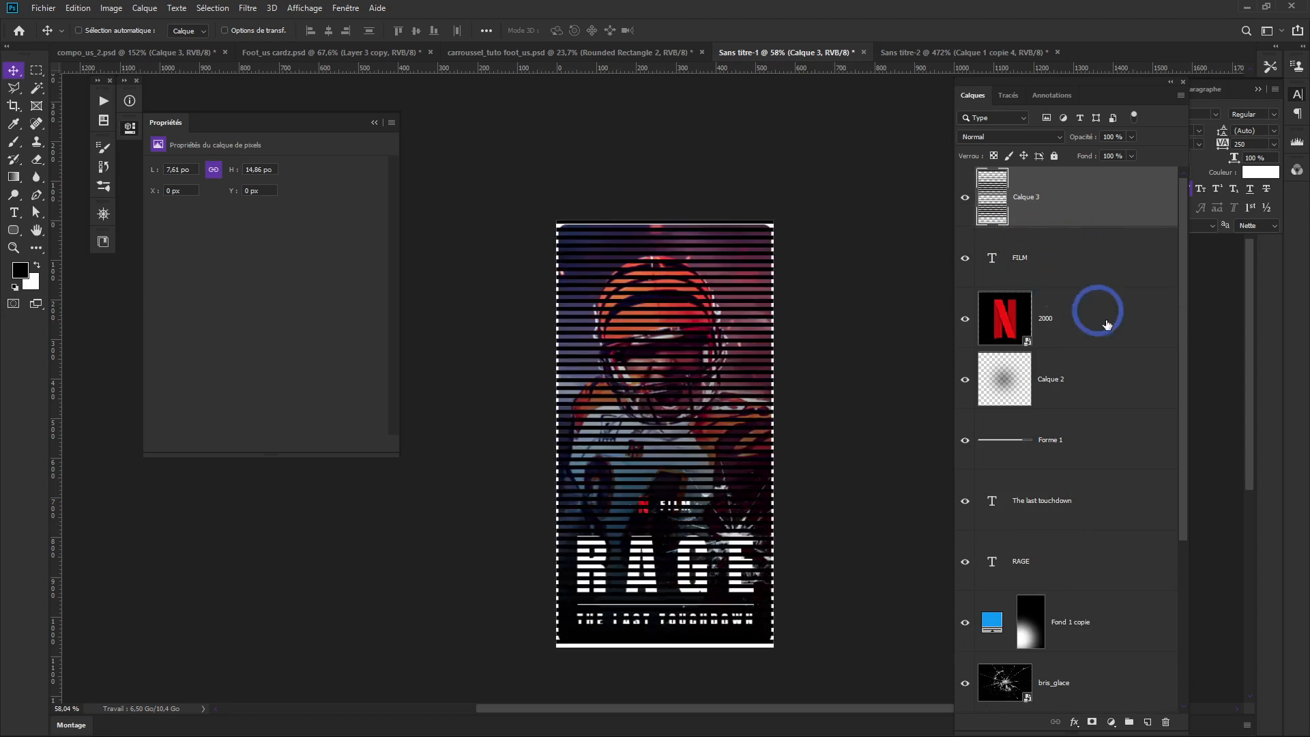
Mask Calque 3 with a selection loaded from the Rectangle arrondi 1 shape, and make its pixel content active instead of the mask.
{"action": "scroll", "coordinate": [1106, 445], "scroll_direction": "down", "scroll_amount": 4}
{"action": "left_click", "coordinate": [994, 641], "text": "ctrl"}
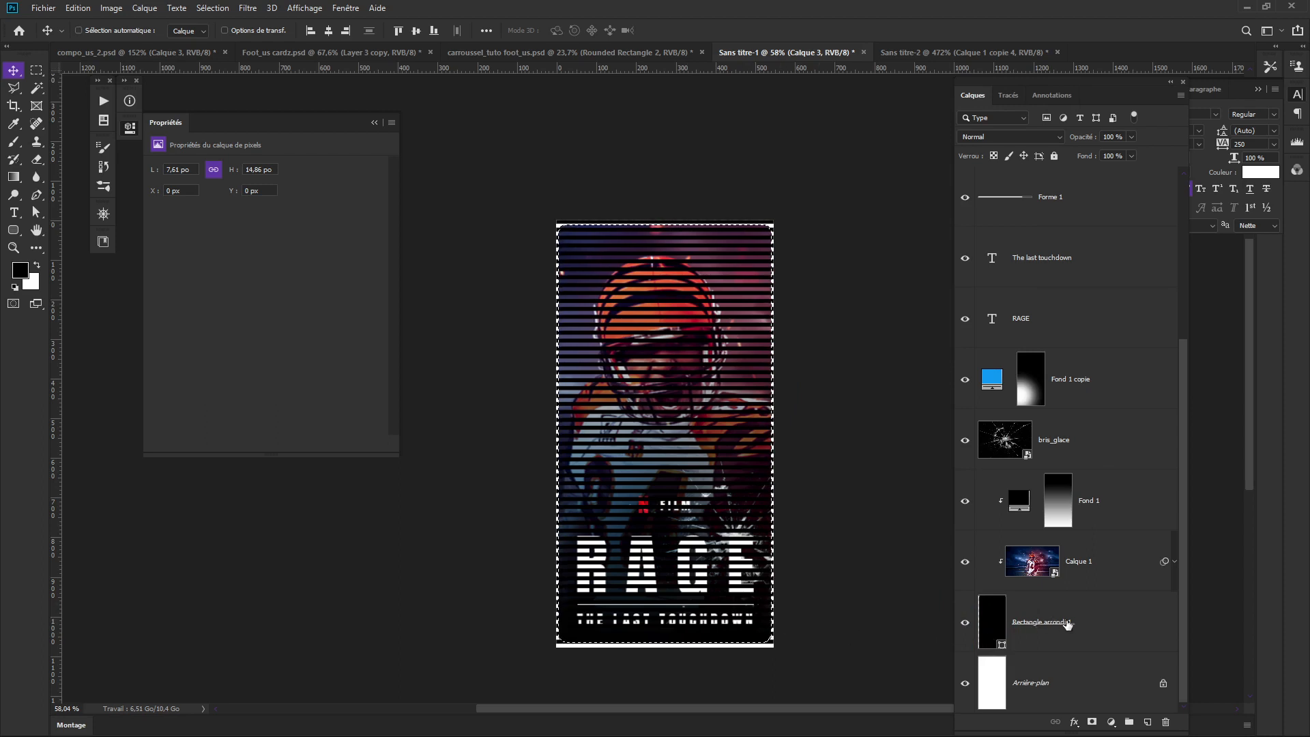
{"action": "left_click", "coordinate": [1061, 623]}
{"action": "scroll", "coordinate": [1093, 432], "scroll_direction": "up", "scroll_amount": 4}
{"action": "left_click", "coordinate": [1054, 196]}
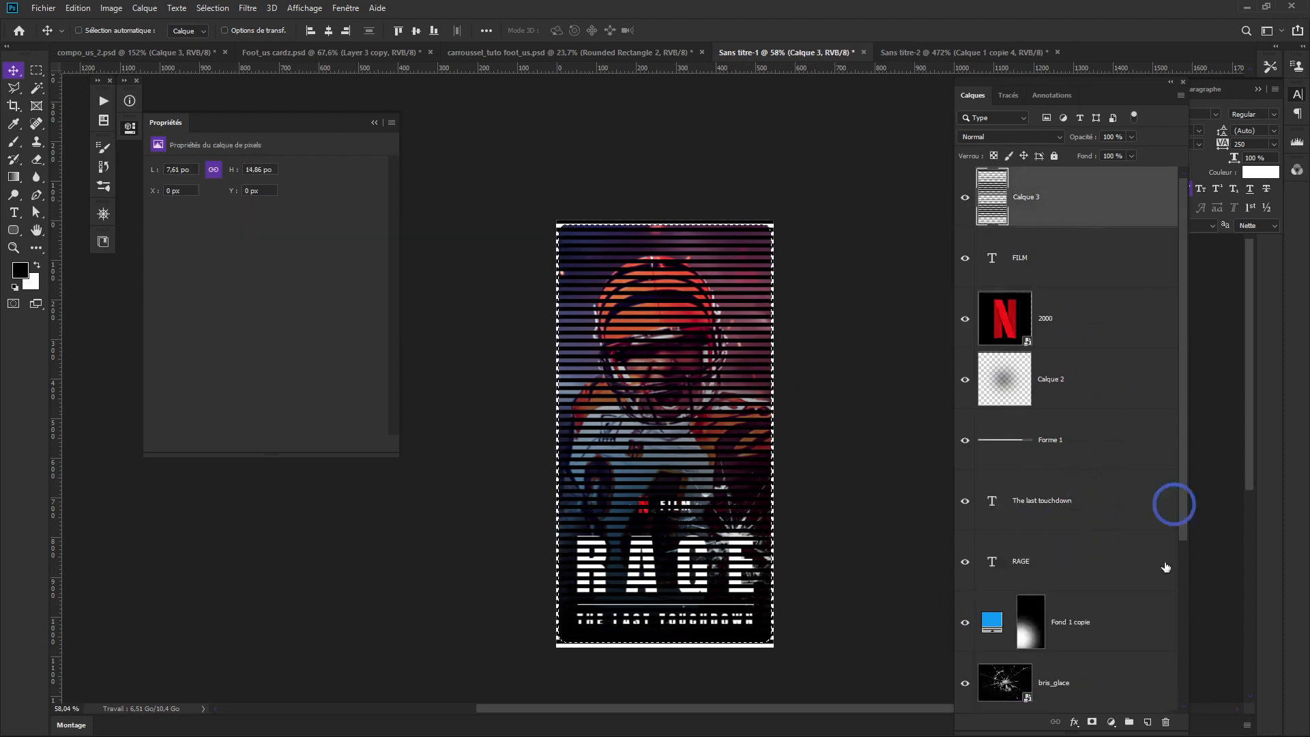
{"action": "left_click", "coordinate": [1091, 721]}
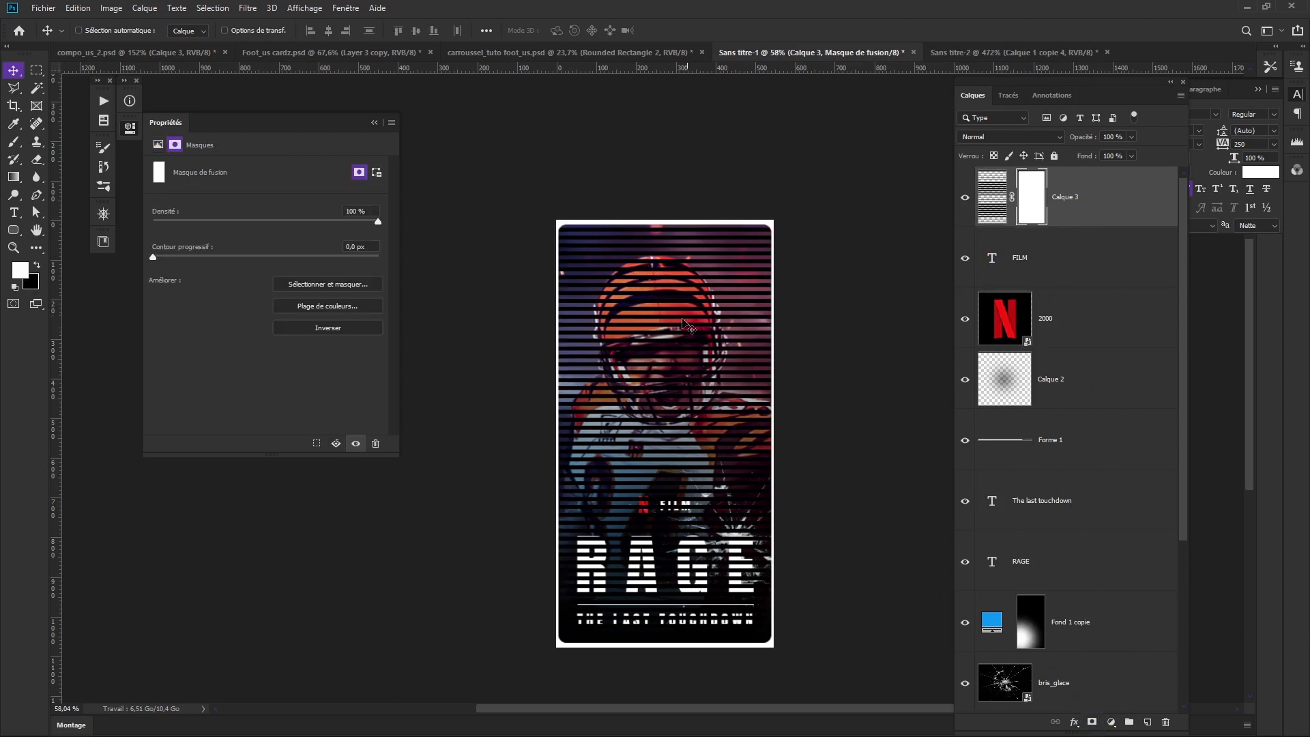
{"action": "left_click", "coordinate": [995, 204]}
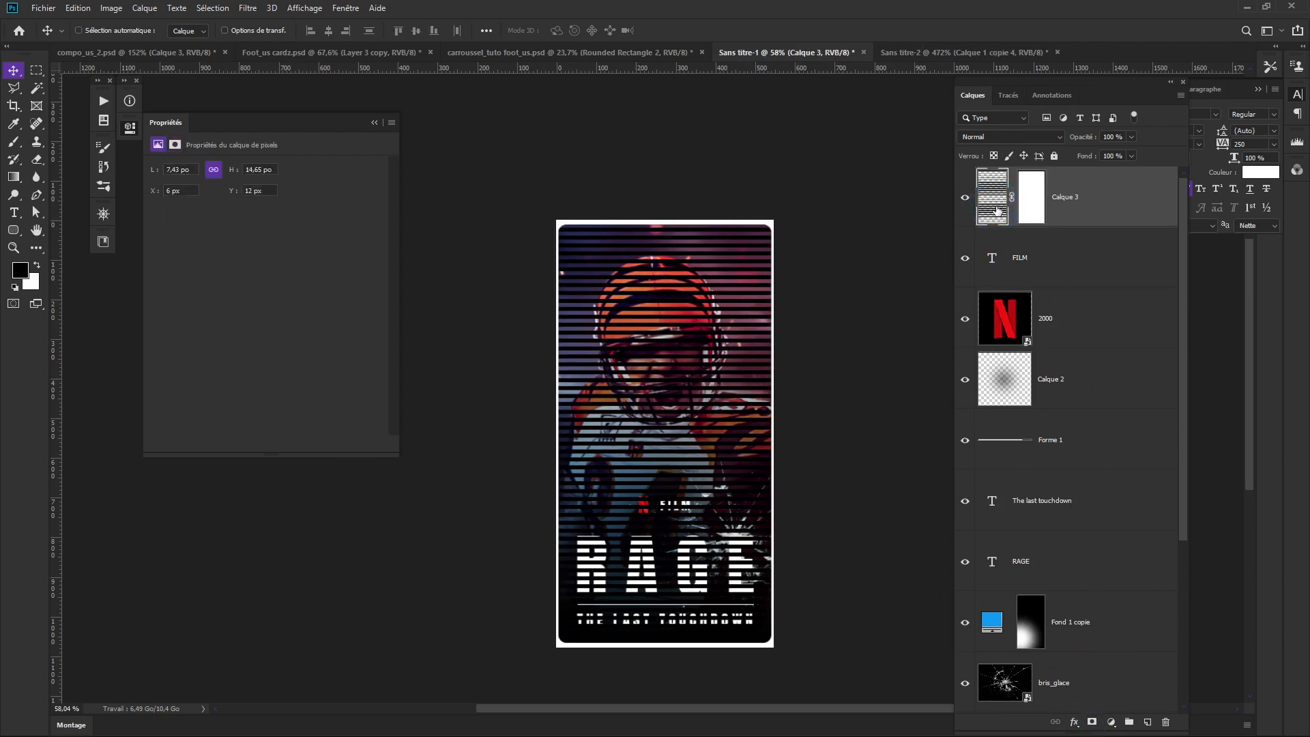
Switch to Firefox to examine the Netflix originals poster cards as a reference, and return to the poster in Photoshop.
{"action": "key", "text": "alt+Tab"}
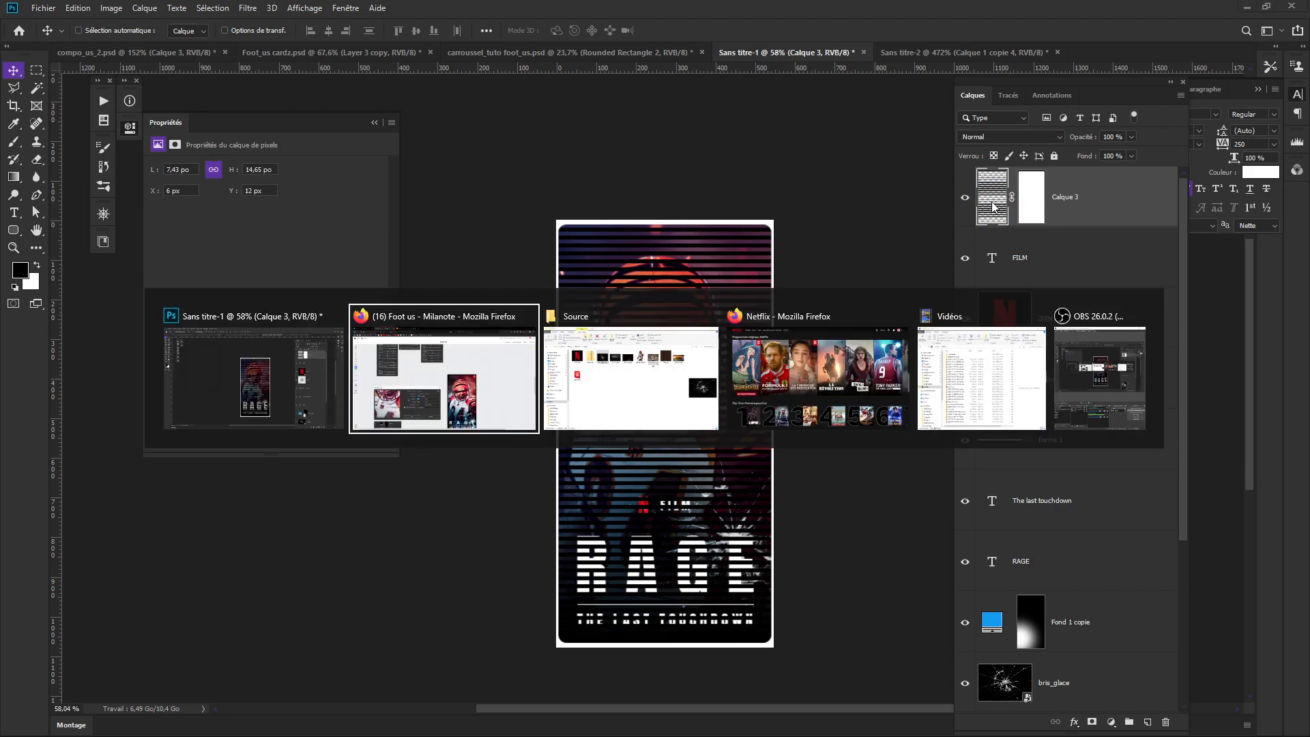
{"action": "key", "text": "alt+Tab"}
{"action": "key", "text": "alt+Tab"}
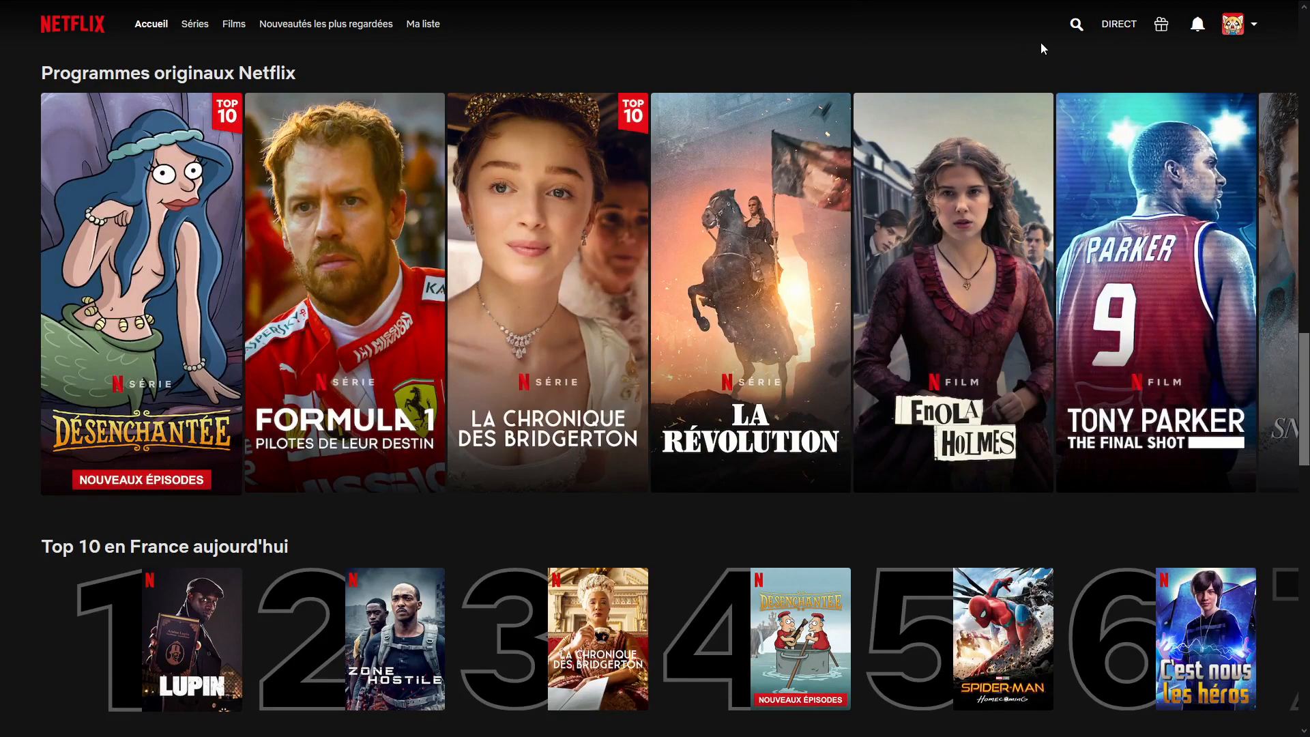
{"action": "key", "text": "alt+Tab"}
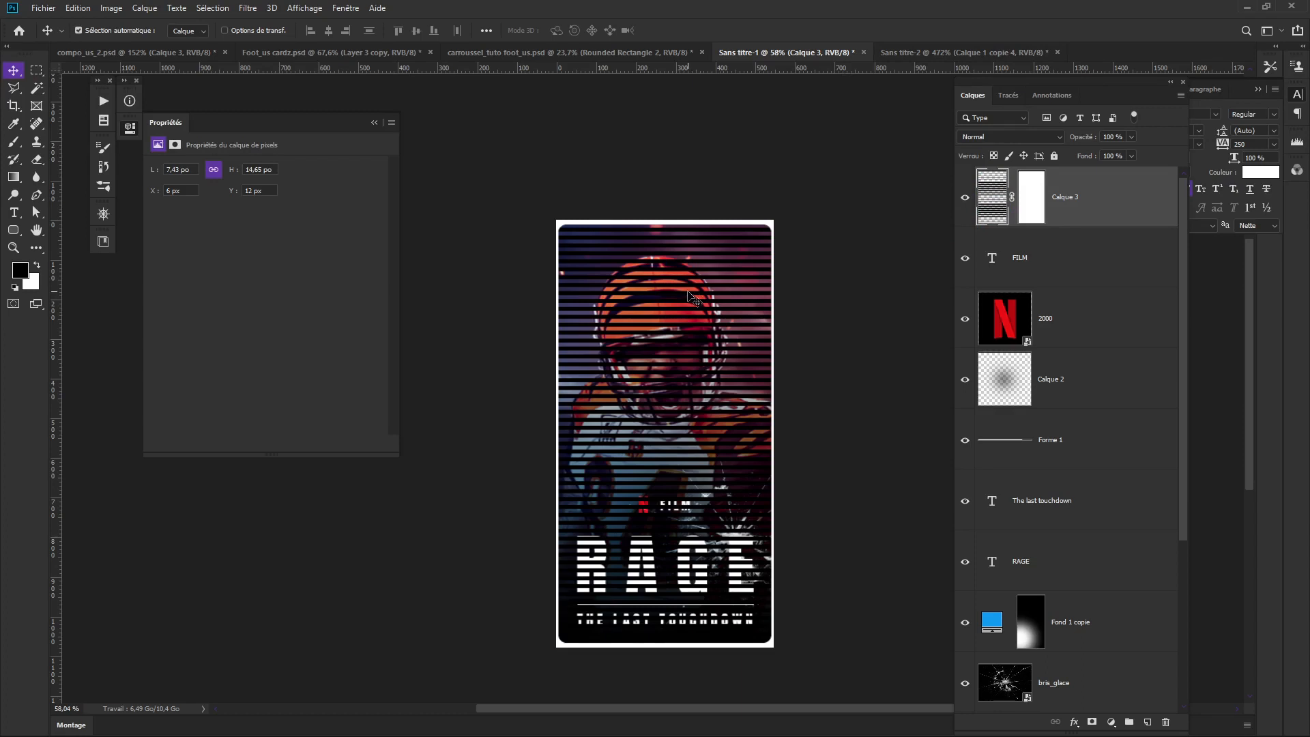
Invert the stripes of Calque 3 to white and set the layer's blending mode to Incrustation.
{"action": "key", "text": "ctrl+i"}
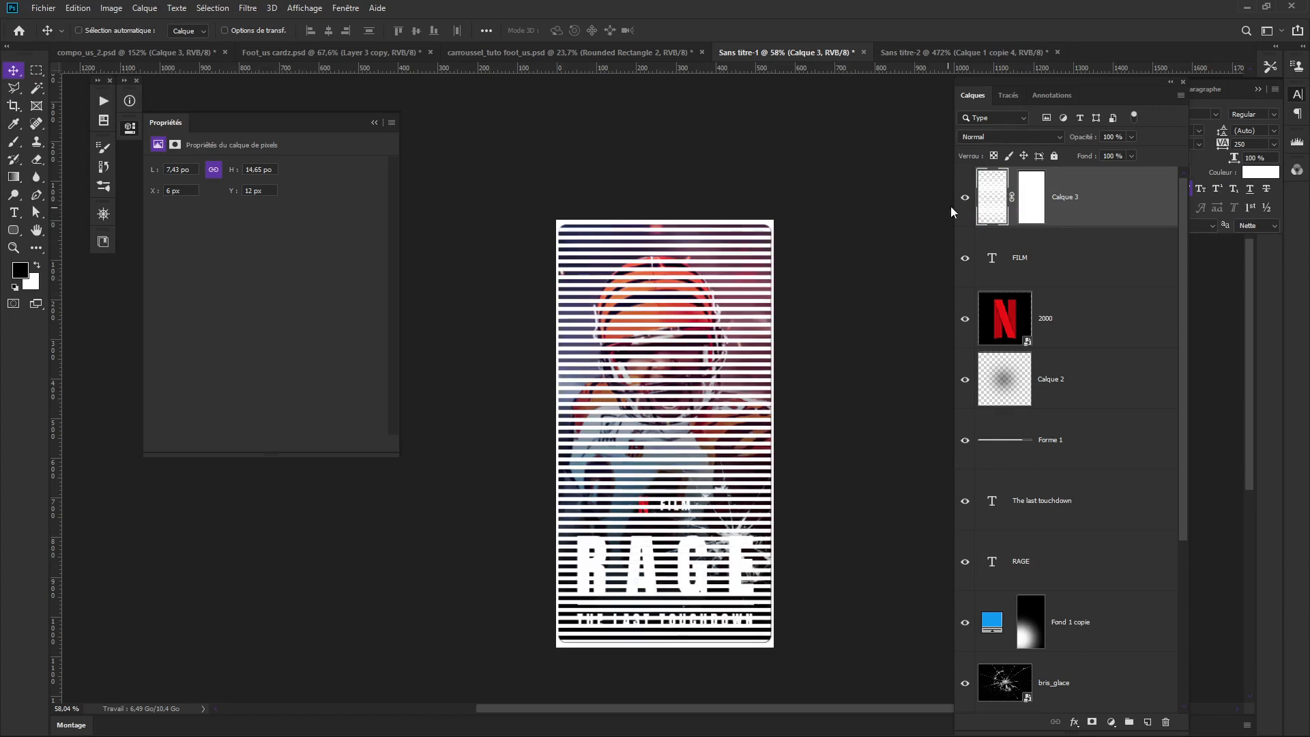
{"action": "left_click", "coordinate": [1011, 138]}
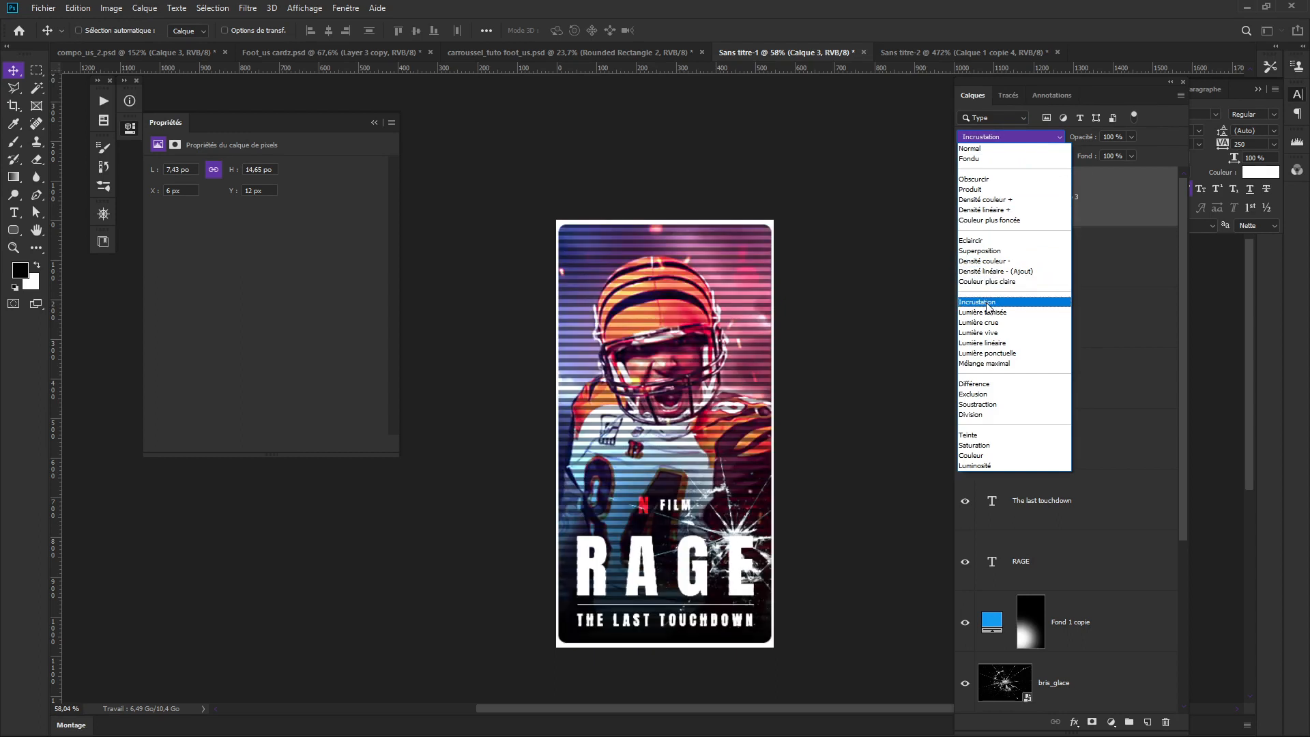
{"action": "left_click", "coordinate": [986, 309]}
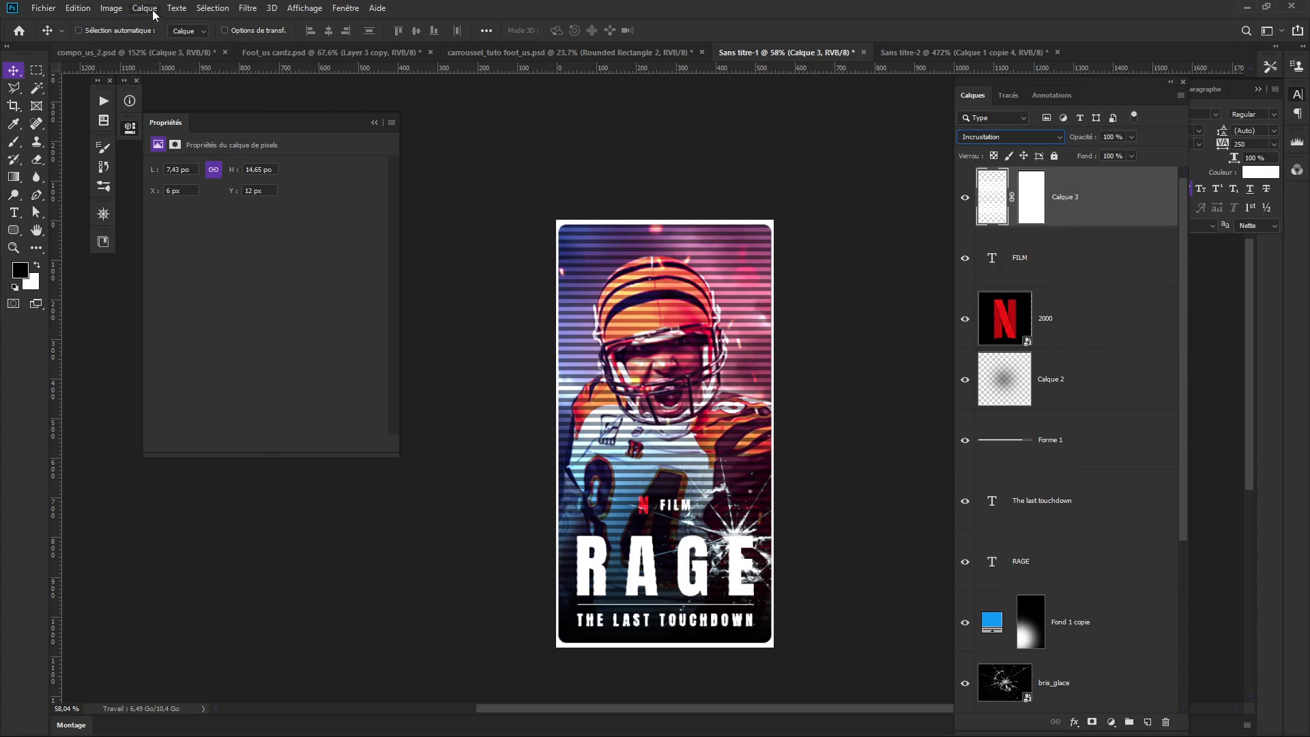
Soften the stripes of Calque 3 with a Gaussian blur (Flou gaussien) of 2,4 pixels radius.
{"action": "left_click", "coordinate": [247, 9]}
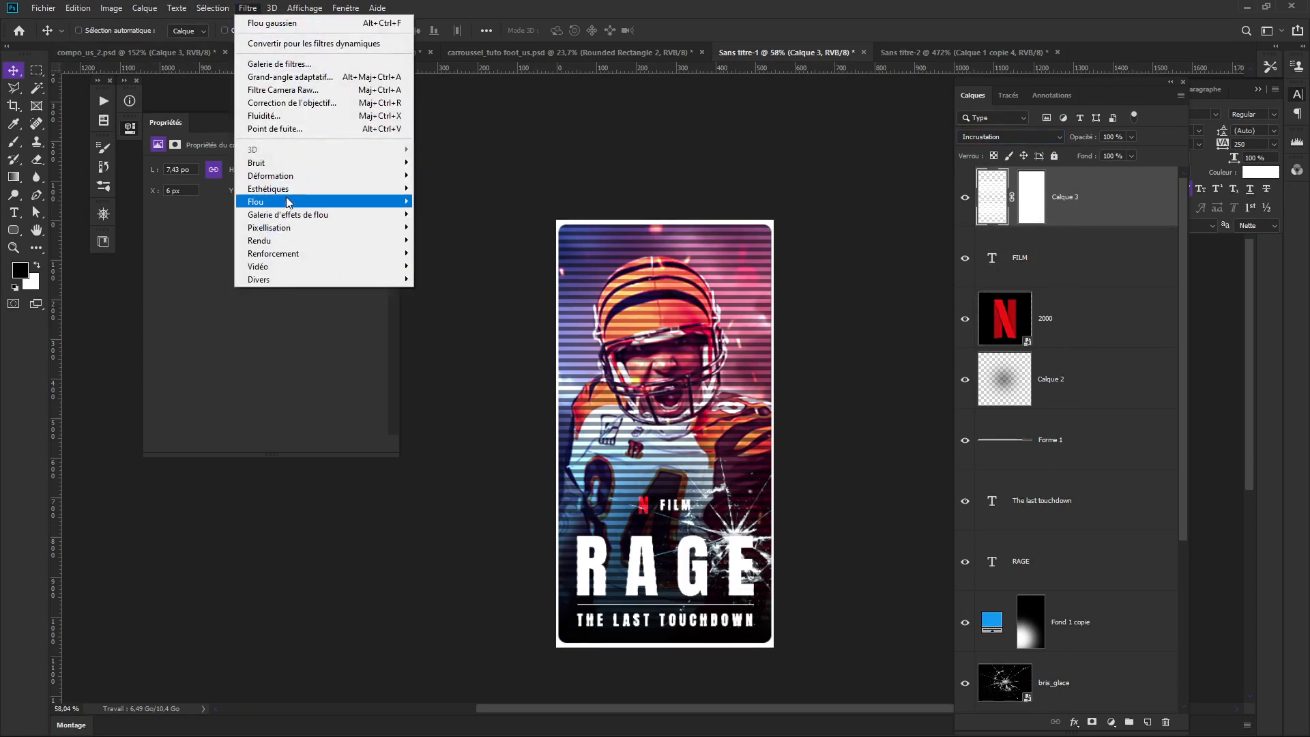
{"action": "mouse_move", "coordinate": [288, 202]}
{"action": "left_click", "coordinate": [462, 267]}
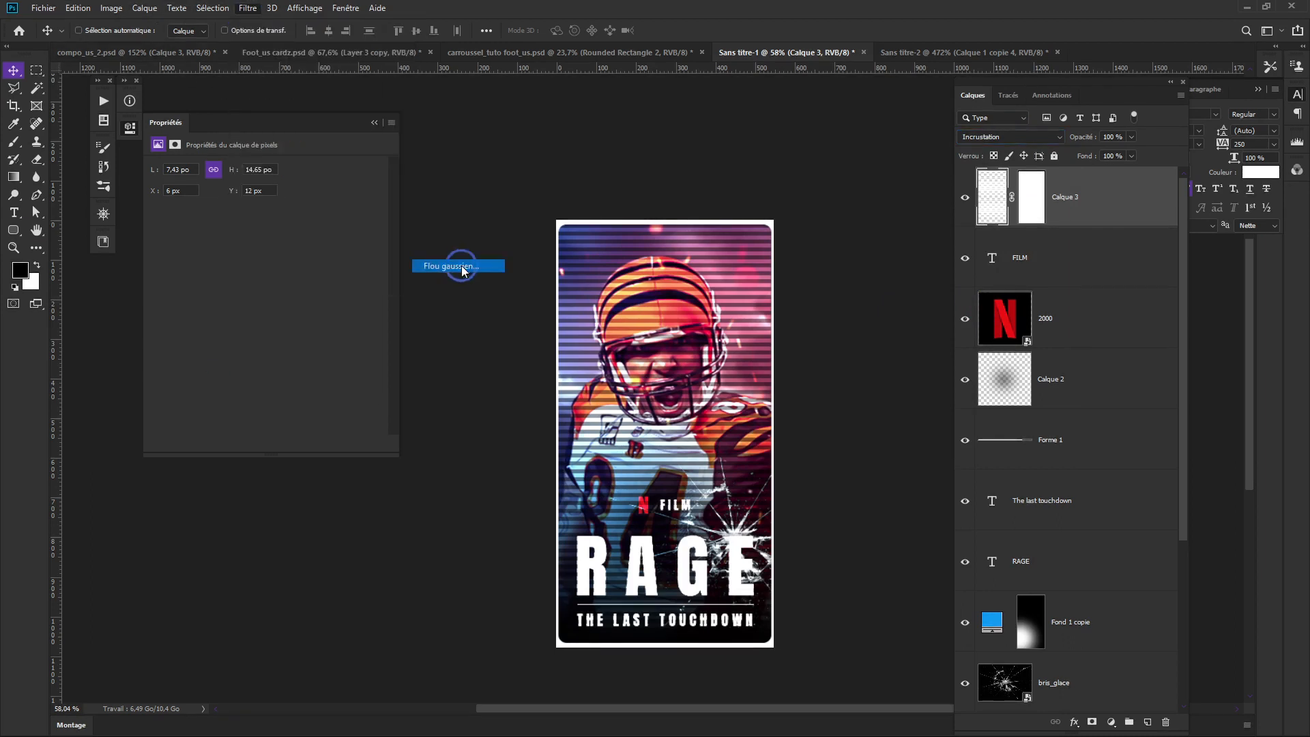
{"action": "left_click_drag", "start_coordinate": [199, 388], "coordinate": [180, 393]}
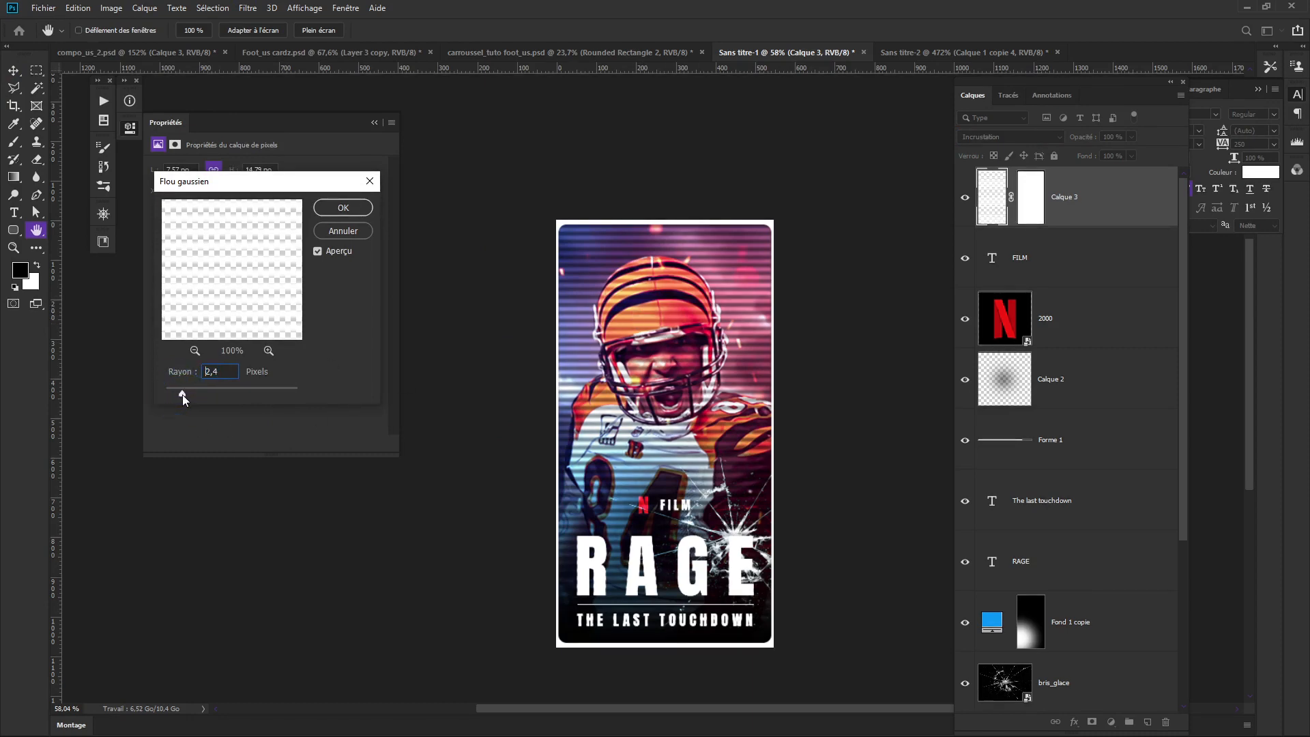
{"action": "left_click_drag", "start_coordinate": [182, 394], "coordinate": [183, 395]}
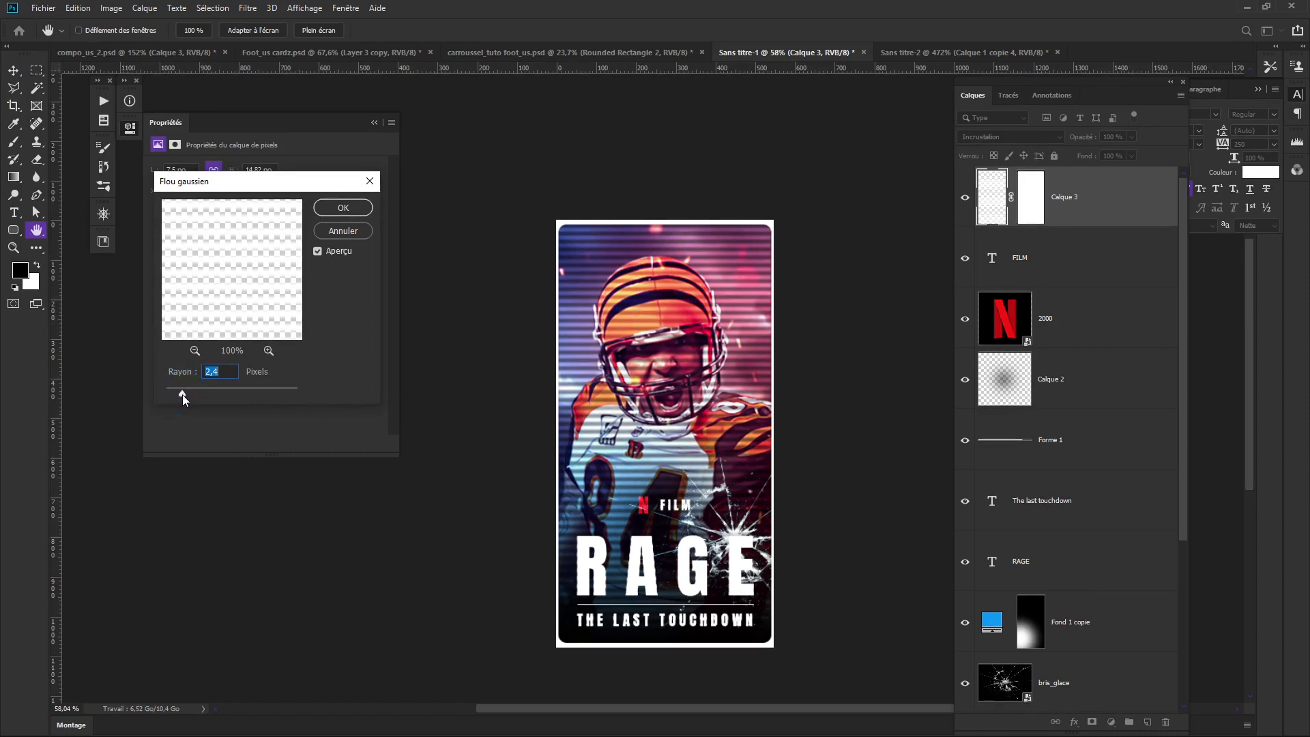
{"action": "left_click", "coordinate": [343, 208]}
Reduce the opacity of Calque 3 to 40 %.
{"action": "left_click_drag", "start_coordinate": [1090, 139], "coordinate": [1069, 143]}
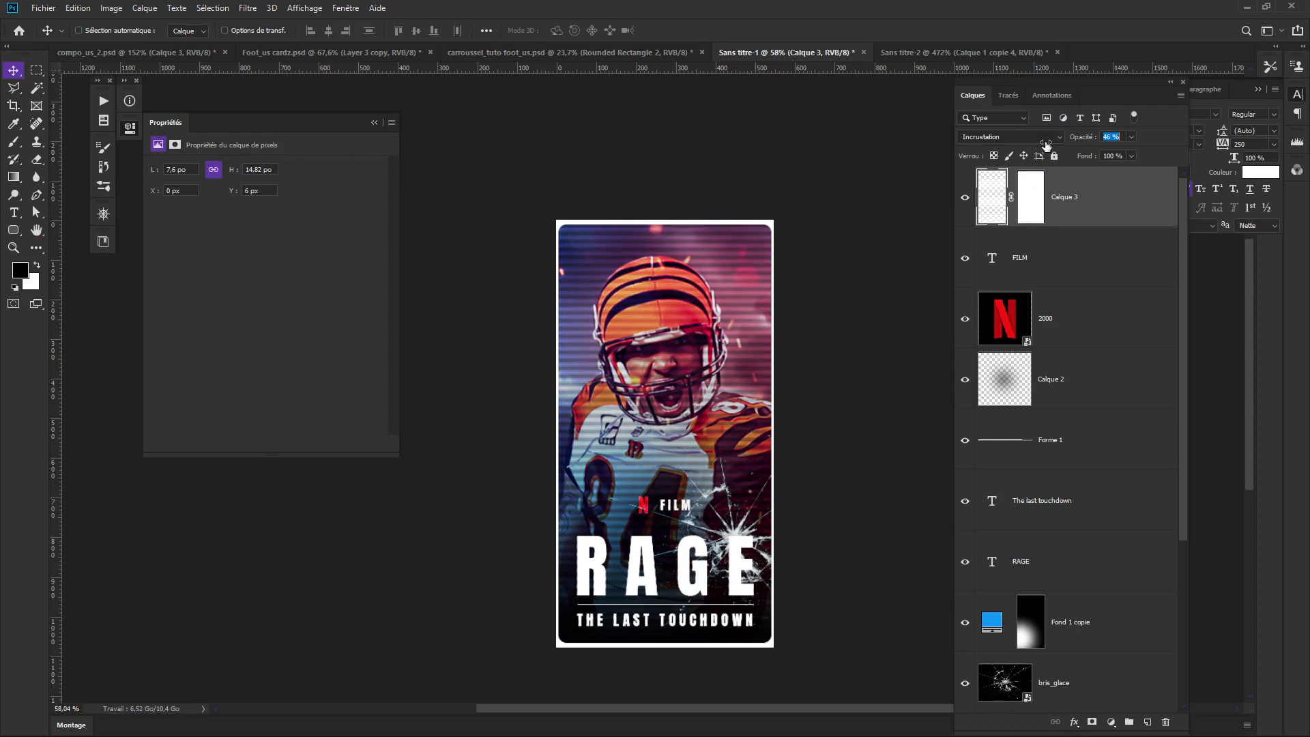
{"action": "left_click_drag", "start_coordinate": [1078, 138], "coordinate": [1072, 140]}
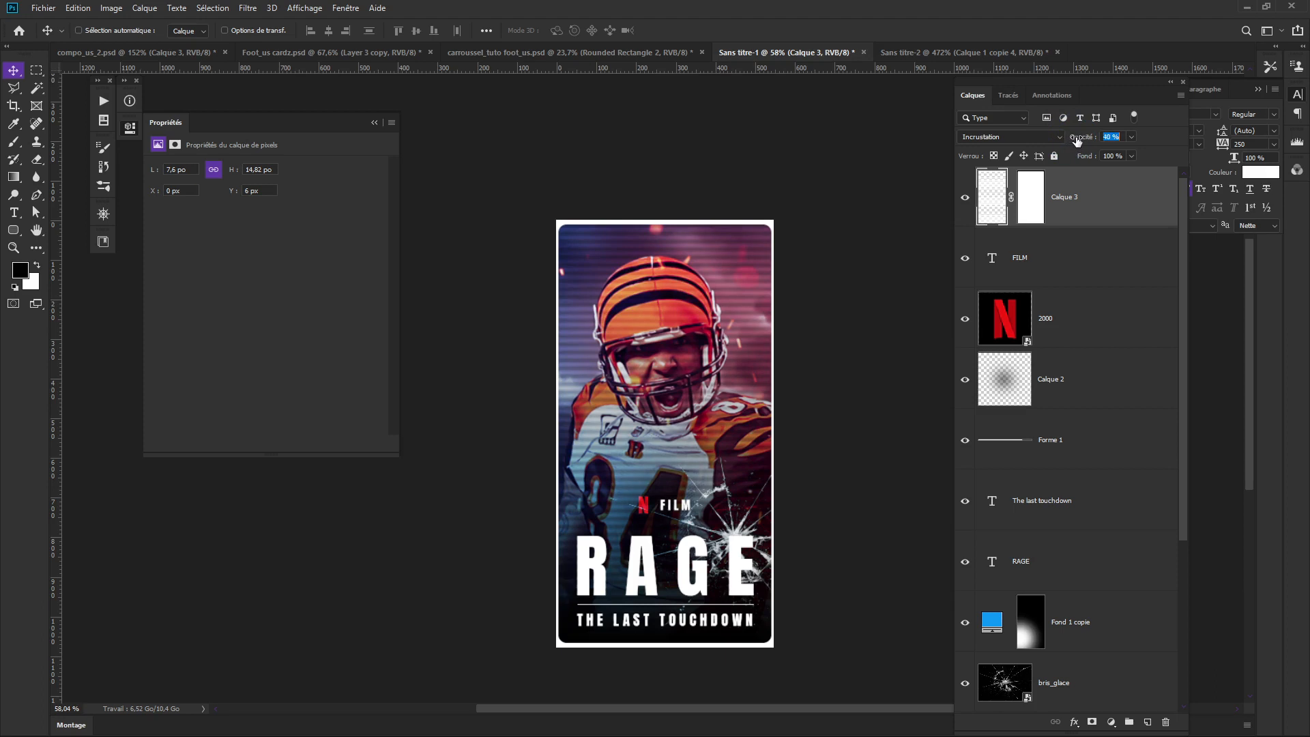
{"action": "left_click_drag", "start_coordinate": [1076, 140], "coordinate": [1078, 140]}
Fill the Arrière-plan layer behind the rounded card with the black foreground colour.
{"action": "scroll", "coordinate": [1146, 403], "scroll_direction": "down", "scroll_amount": 4}
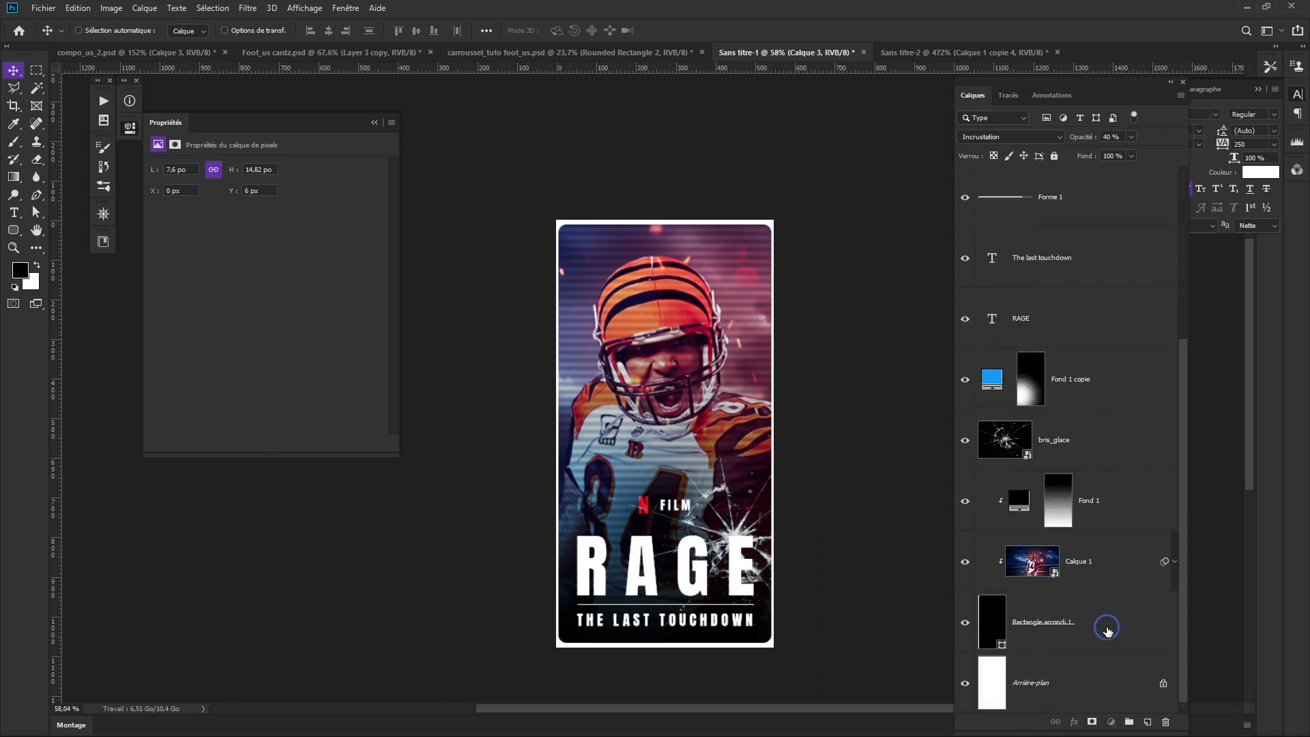
{"action": "left_click", "coordinate": [1111, 625]}
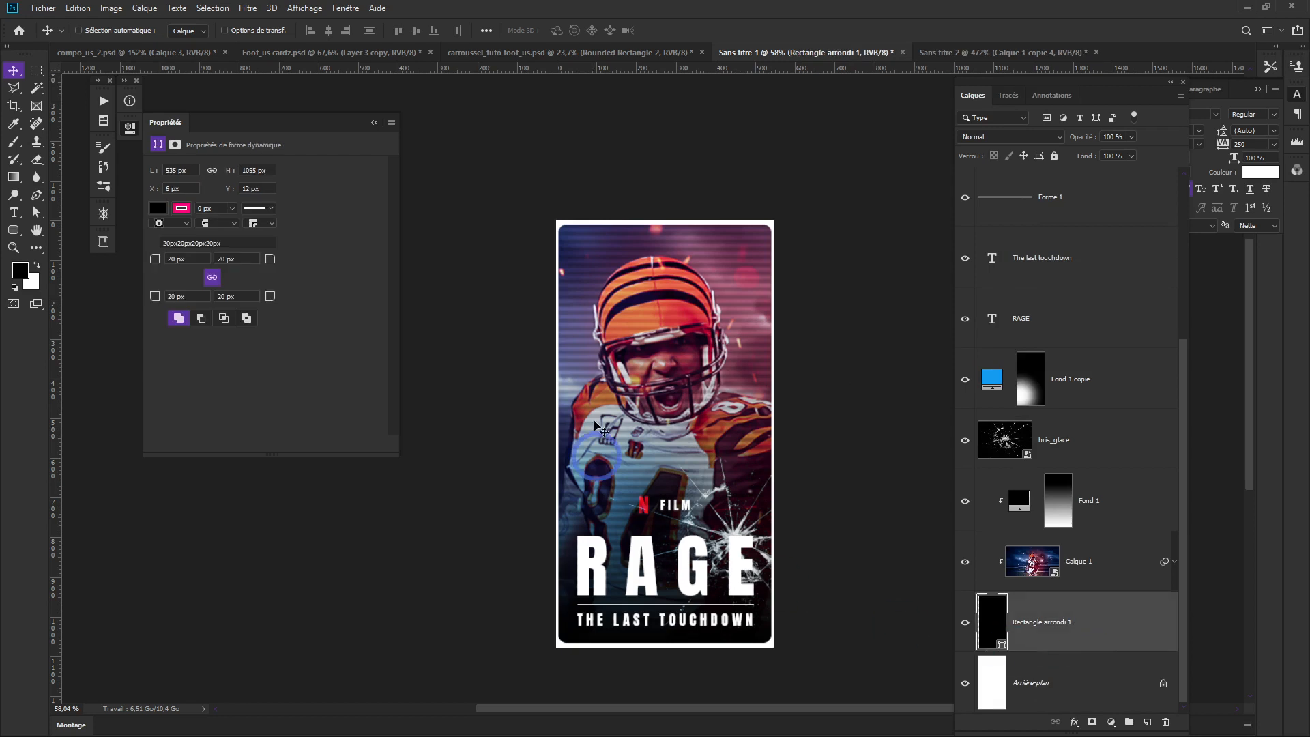
{"action": "left_click", "coordinate": [1075, 678]}
{"action": "key", "text": "alt+BackSpace"}
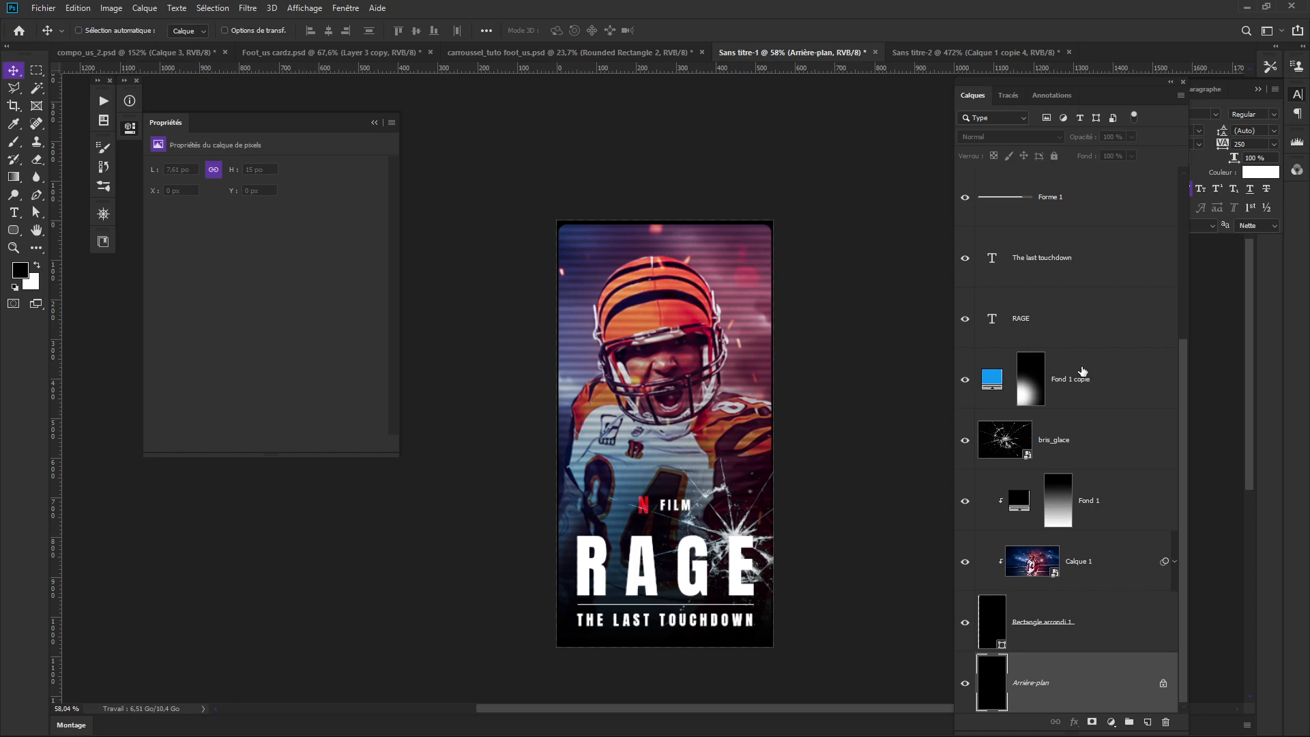
{"action": "scroll", "coordinate": [1073, 354], "scroll_direction": "up", "scroll_amount": 4}
{"action": "key", "text": "alt+Tab"}
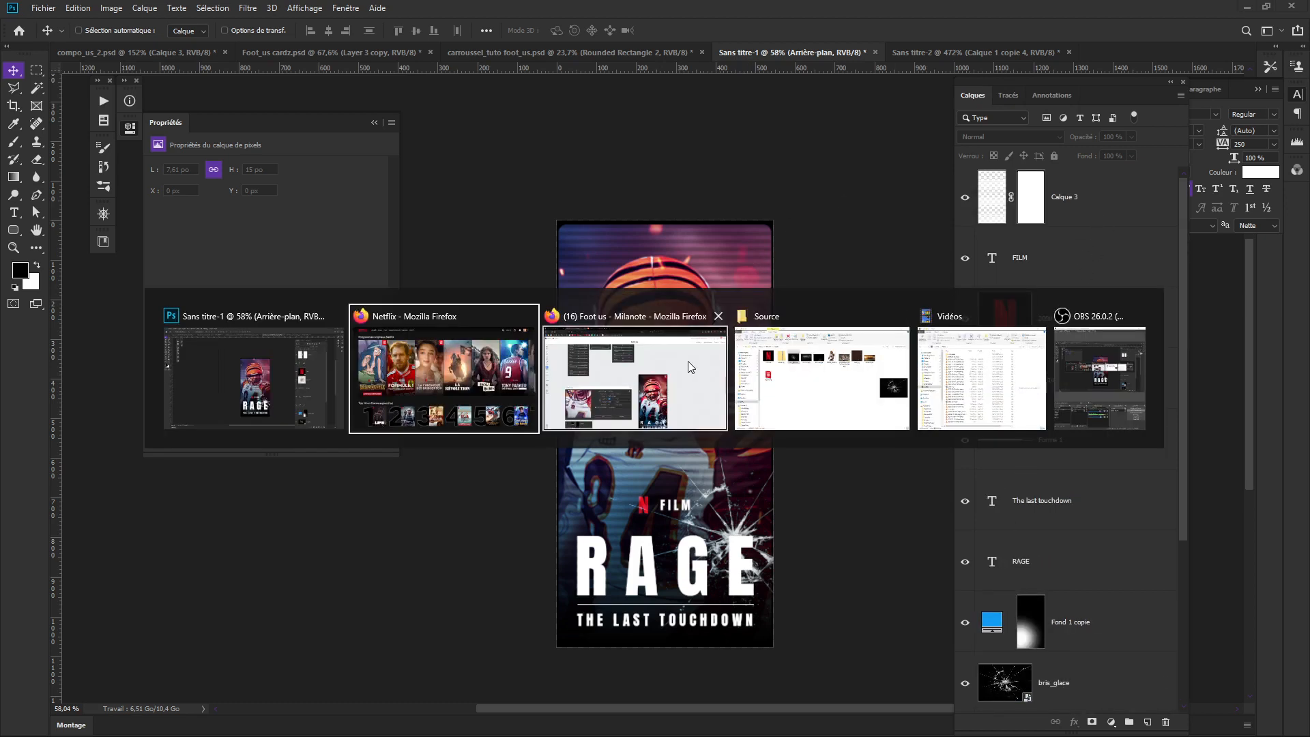
{"action": "left_click", "coordinate": [980, 387]}
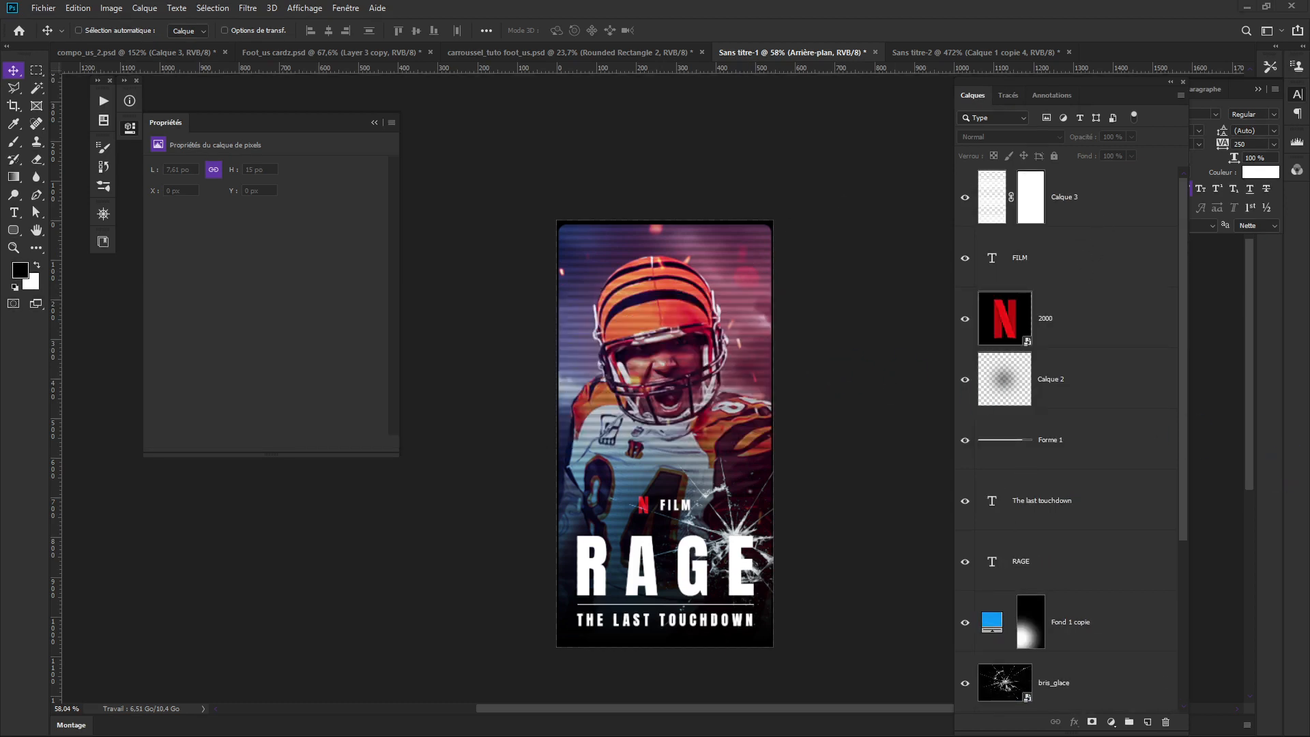
{"action": "left_click_drag", "start_coordinate": [1309, 402], "coordinate": [709, 392]}
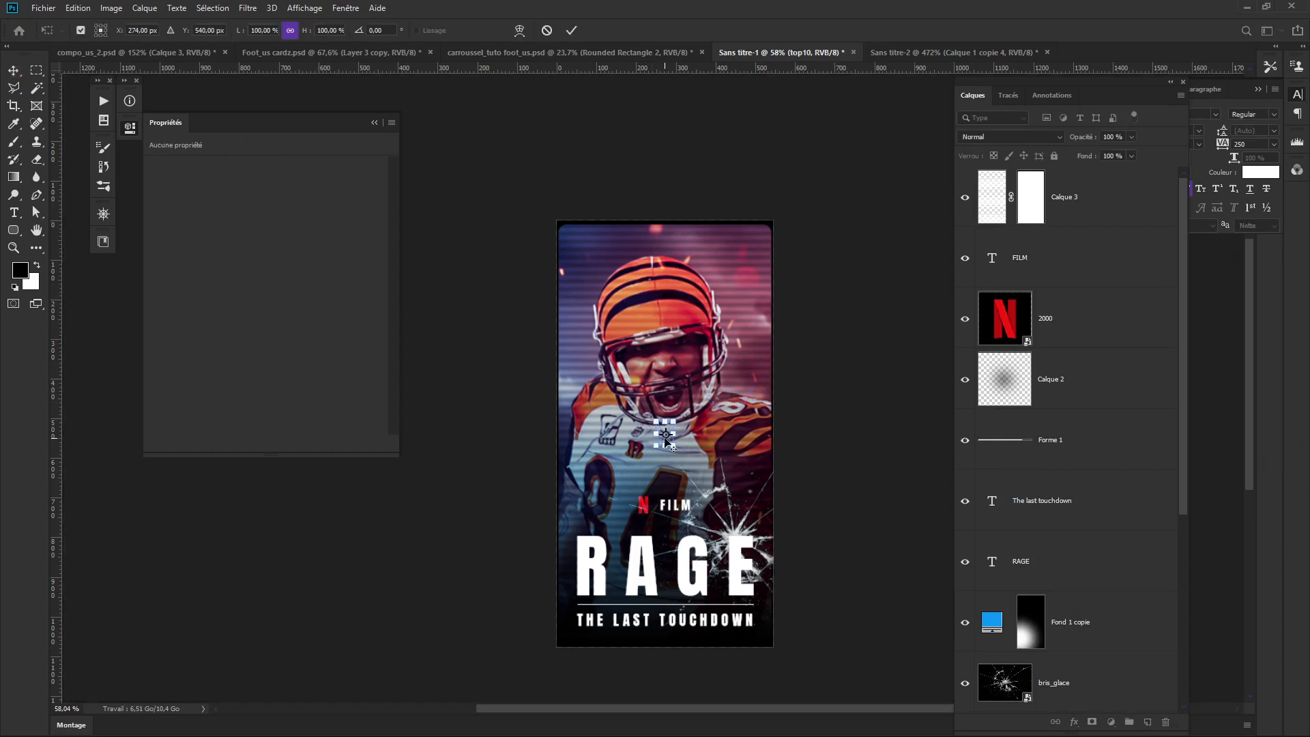
{"action": "key", "text": "Escape"}
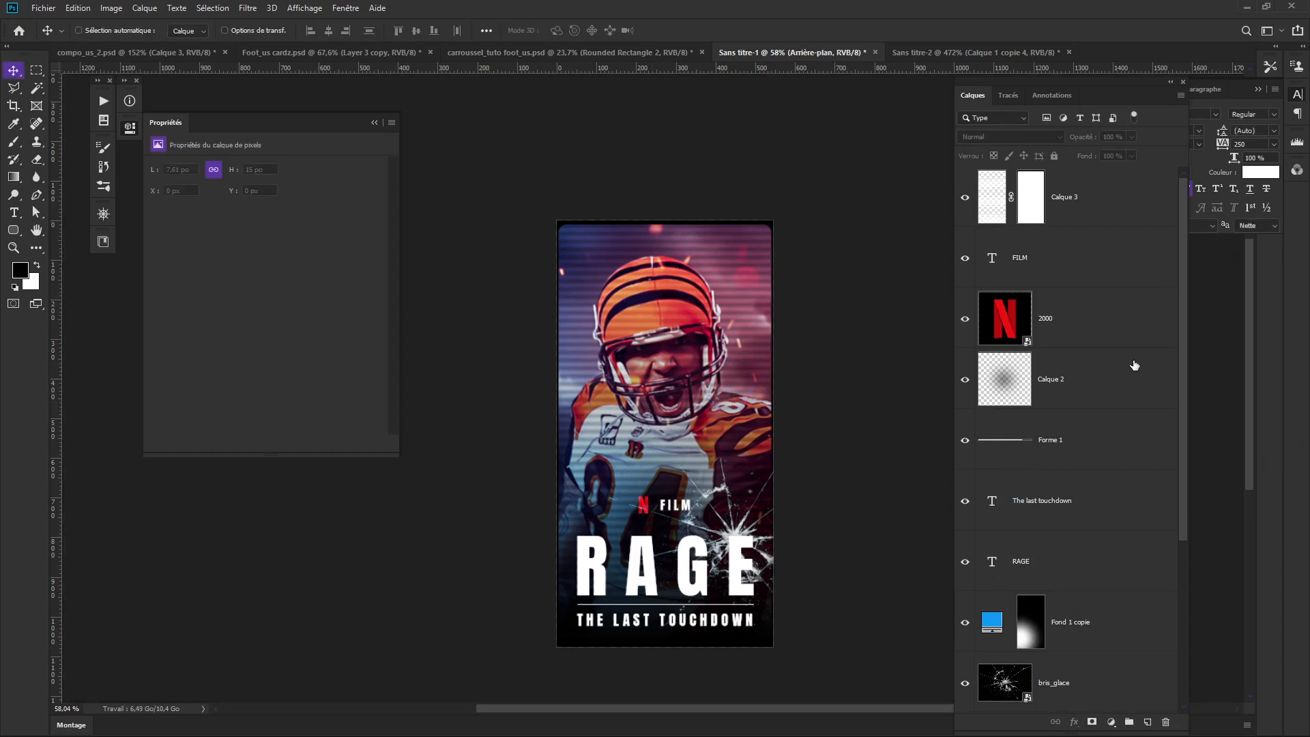
Place the top10 image from the Source folder above Calque 3 and move it into the card's upper-right corner at X 495 px, Y 12 px.
{"action": "left_click", "coordinate": [1143, 316]}
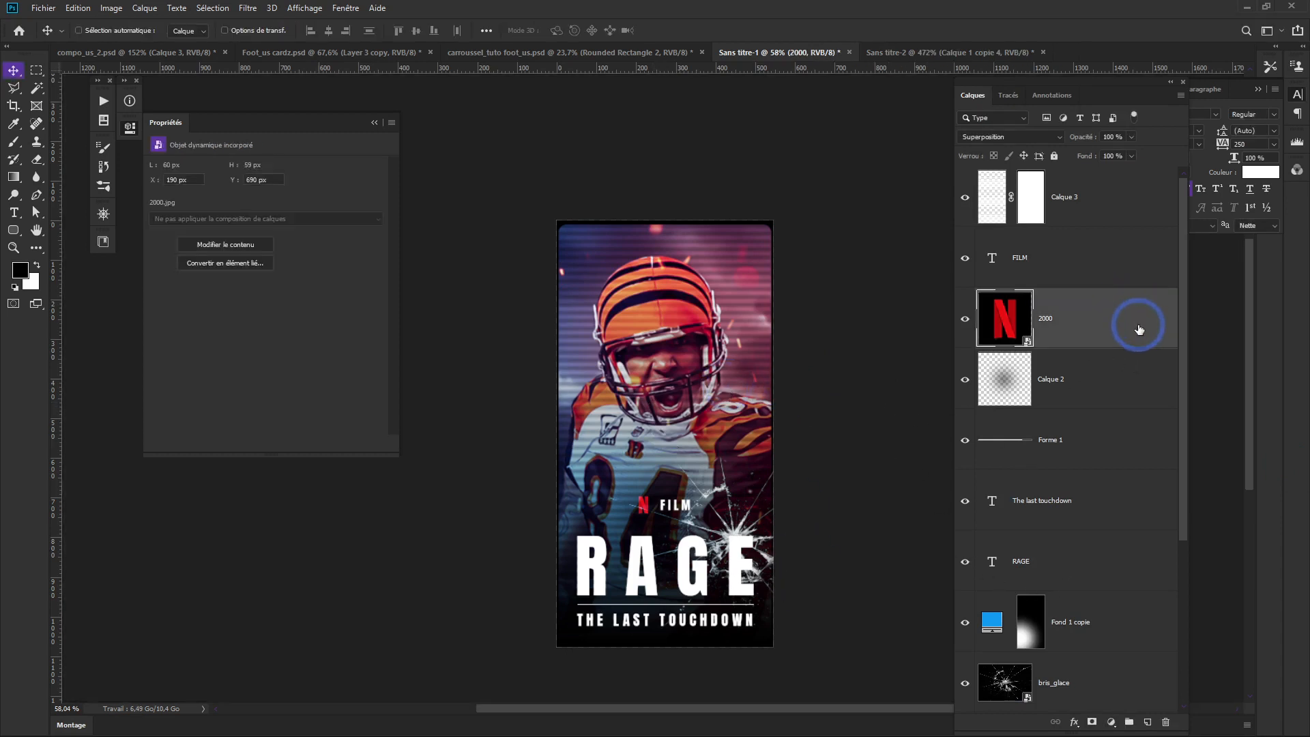
{"action": "left_click", "coordinate": [1130, 210]}
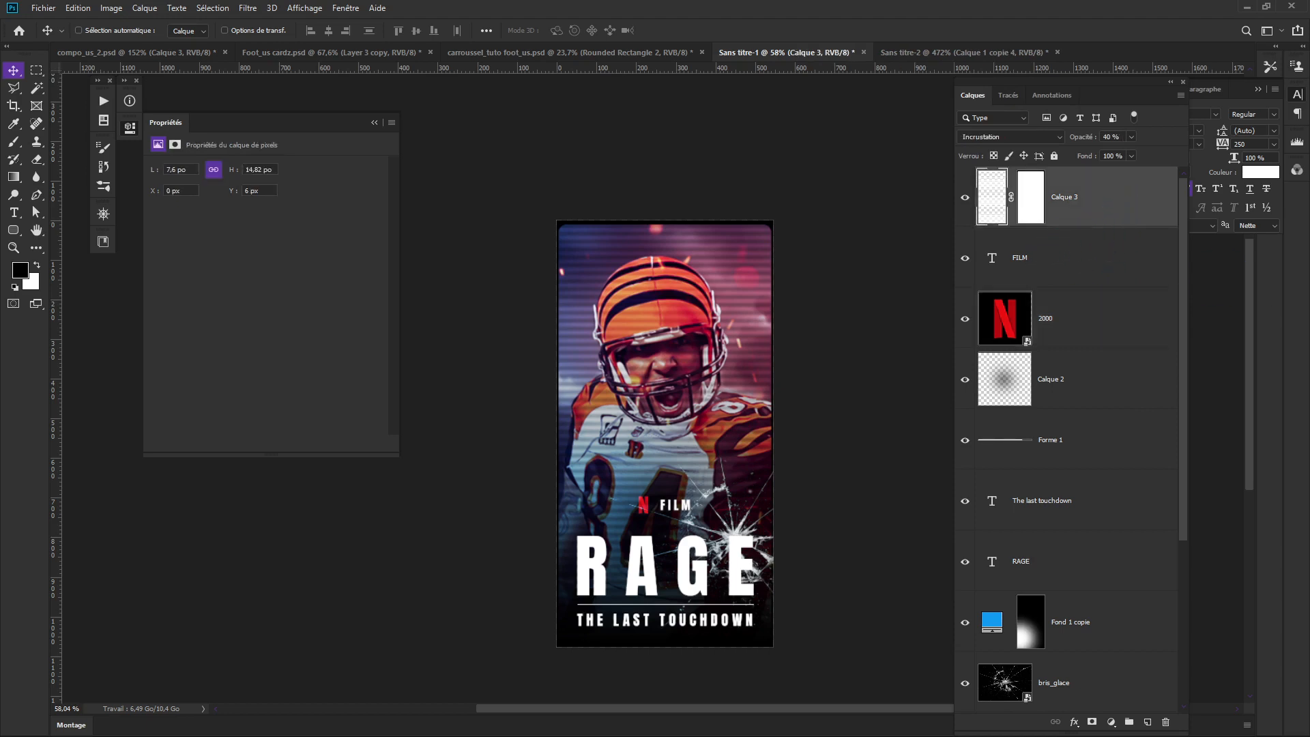
{"action": "left_click_drag", "start_coordinate": [1309, 450], "coordinate": [756, 449]}
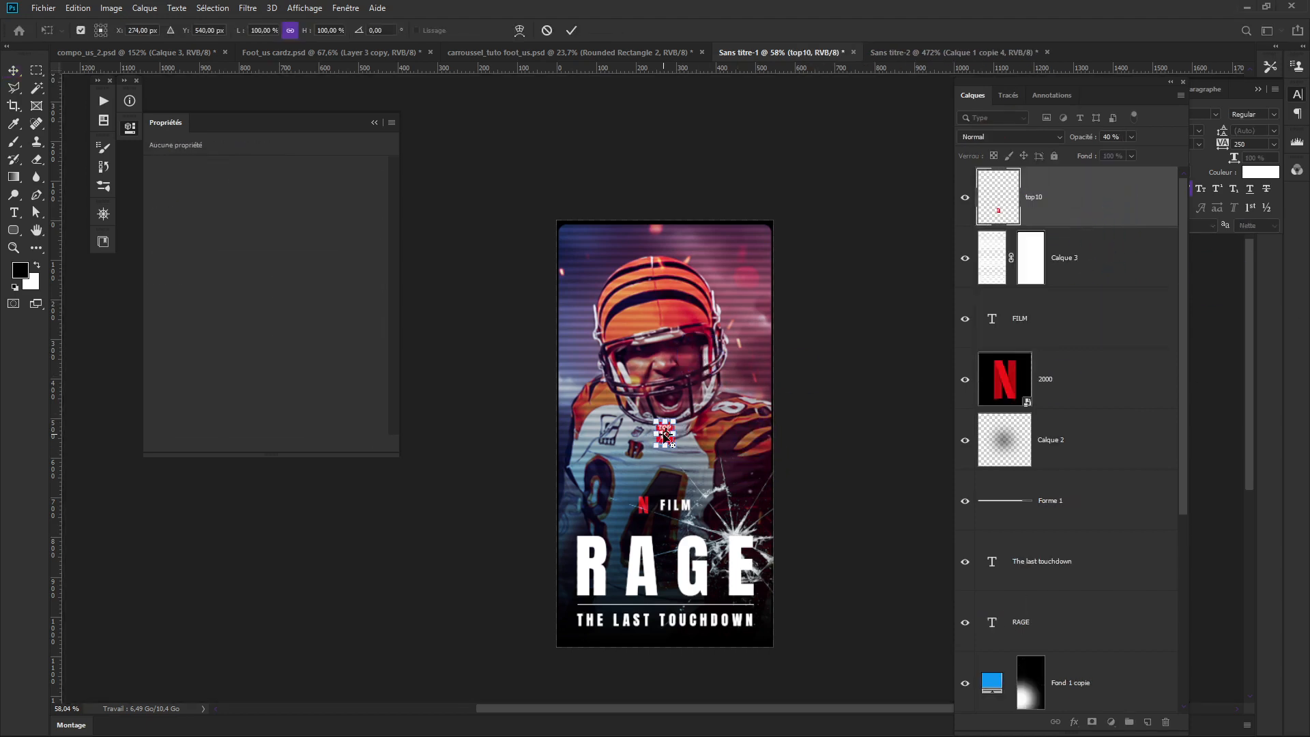
{"action": "left_click_drag", "start_coordinate": [665, 437], "coordinate": [762, 240]}
{"action": "key", "text": "Return"}
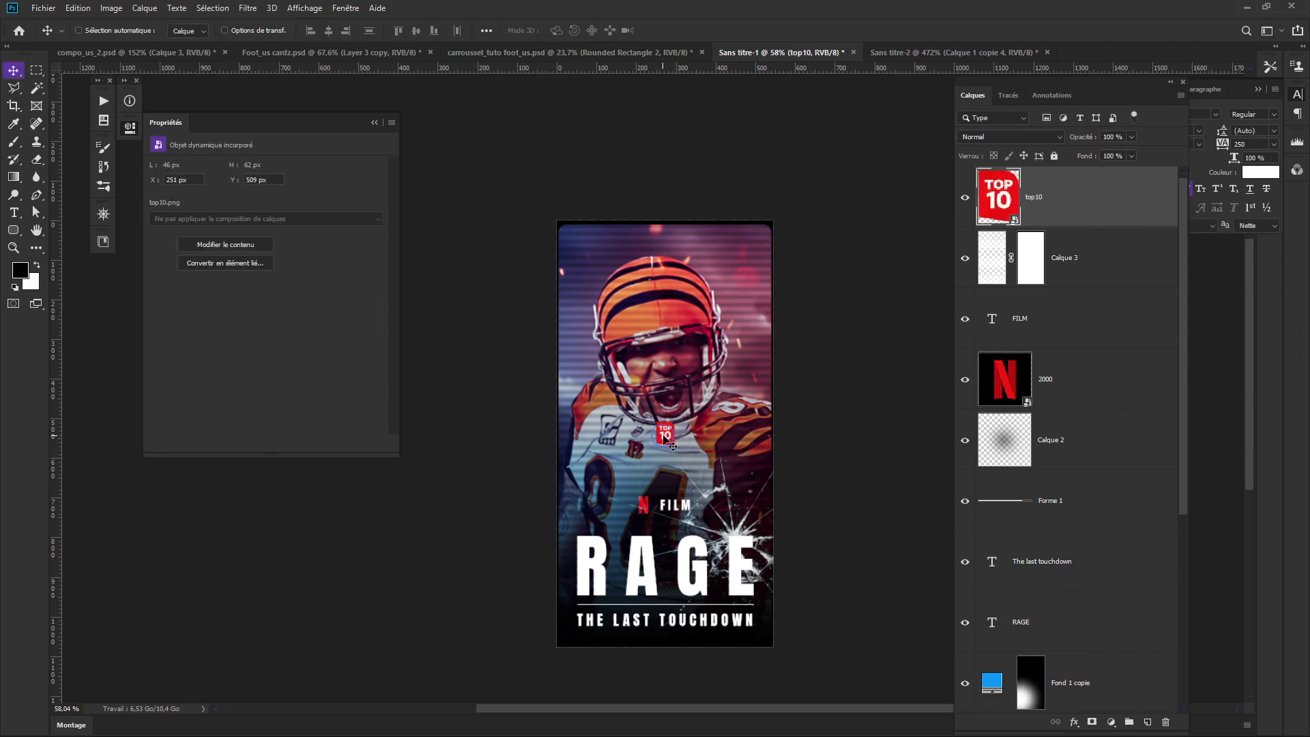
{"action": "left_click_drag", "start_coordinate": [660, 435], "coordinate": [815, 330]}
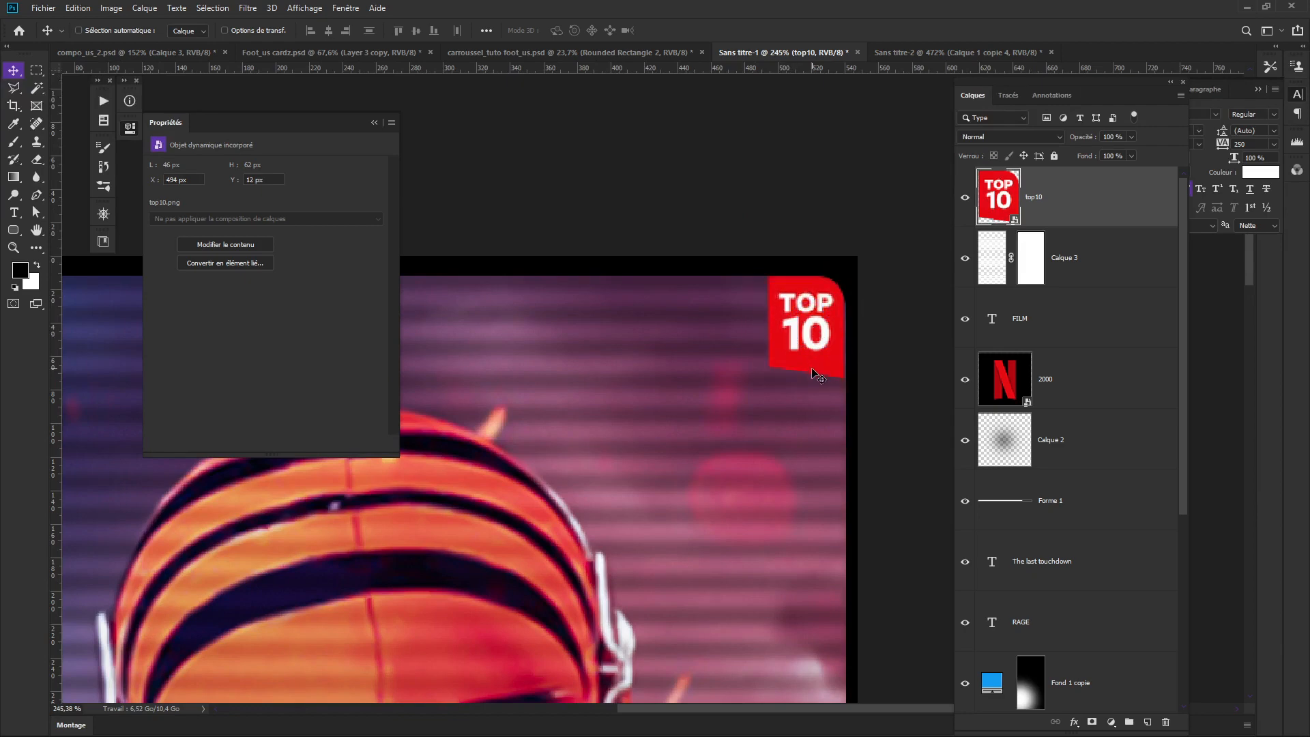
{"action": "key", "text": "Right"}
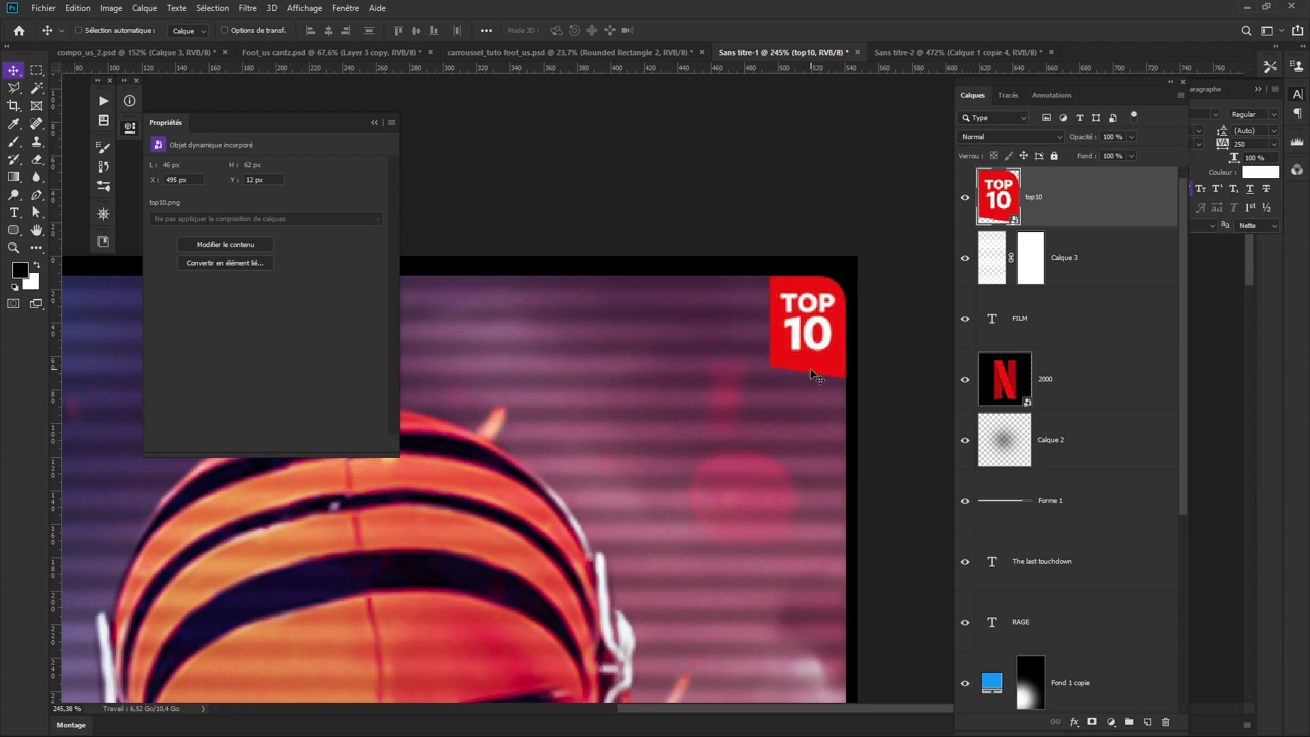
Try nudging the top10 badge inward to X 491 px, Y 14 px, and move it back to its corner position.
{"action": "key", "text": "Left"}
{"action": "key", "text": "Down"}
{"action": "key", "text": "Left"}
{"action": "key", "text": "Down"}
{"action": "key", "text": "Left"}
{"action": "key", "text": "Left"}
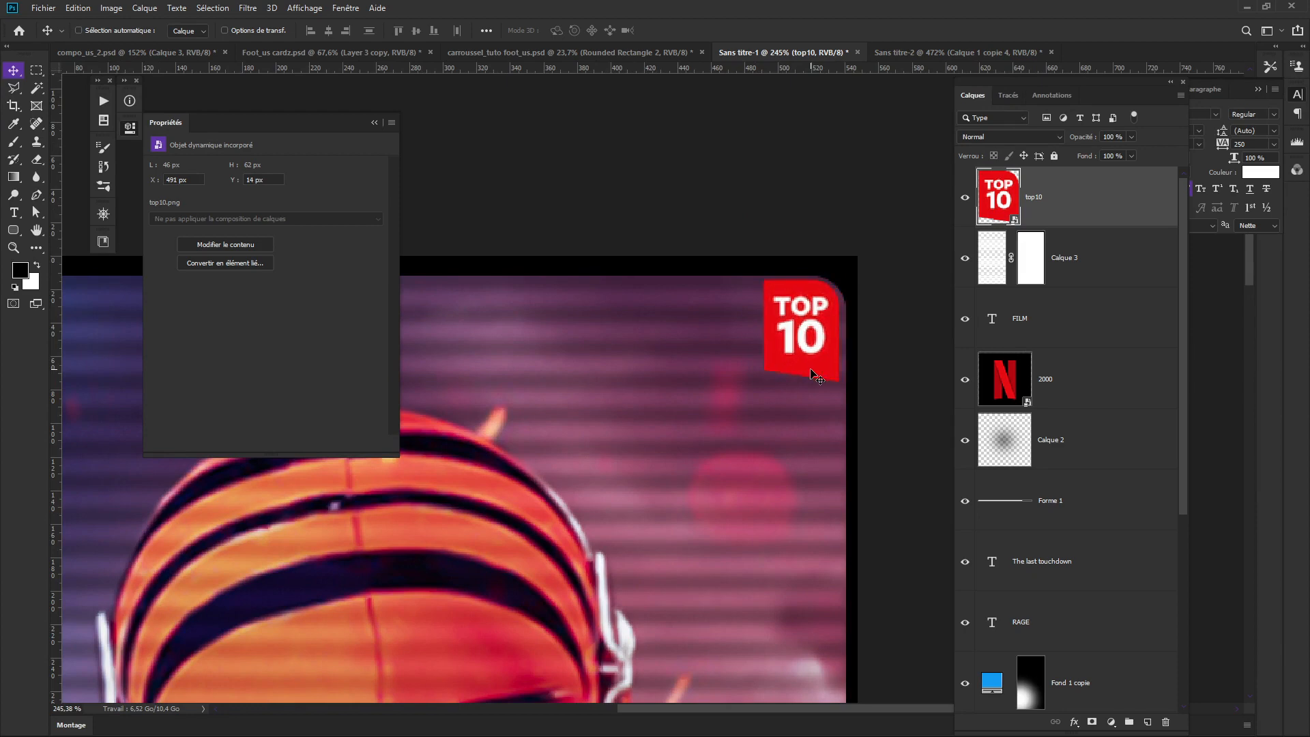
{"action": "key", "text": "Right"}
{"action": "key", "text": "Right"}
{"action": "key", "text": "Up"}
{"action": "key", "text": "Right"}
{"action": "key", "text": "Up"}
{"action": "key", "text": "Right"}
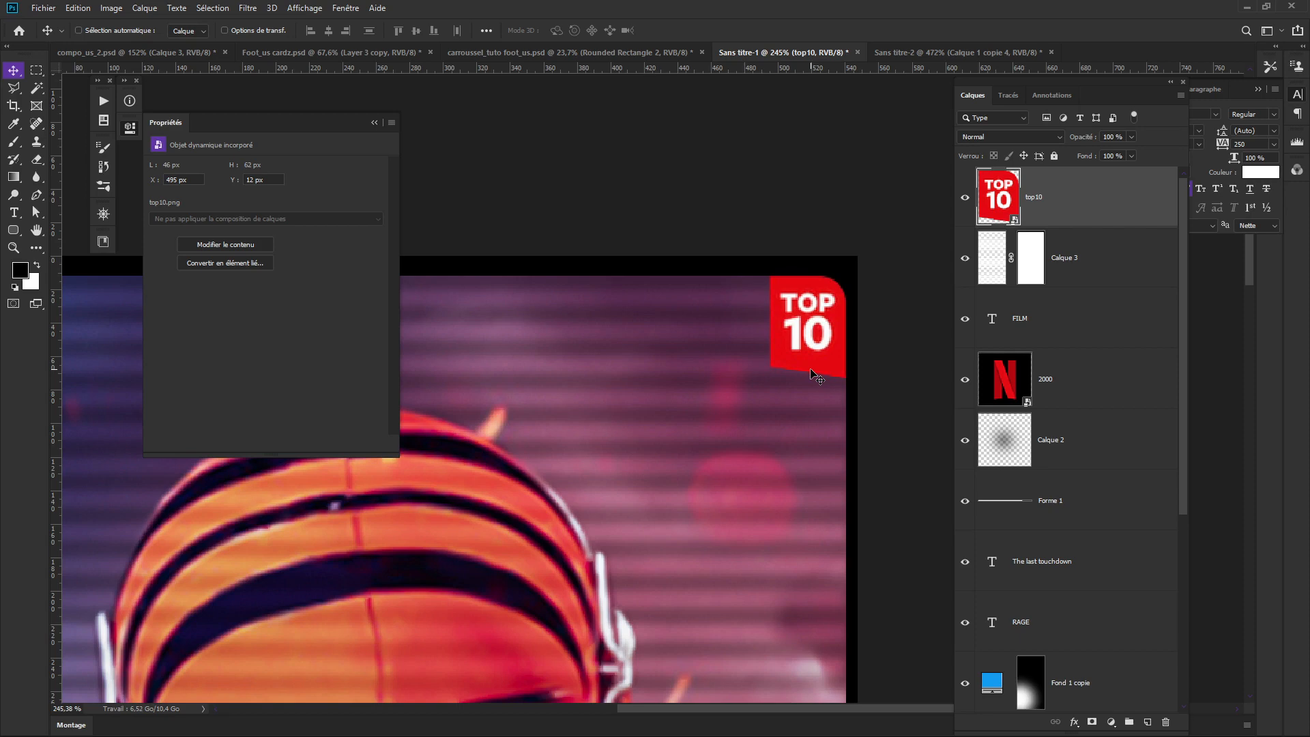
Examine the whole poster in full-screen mode with panels and rulers hidden, and bring the panels back.
{"action": "scroll", "coordinate": [716, 431], "scroll_direction": "down", "scroll_amount": 5}
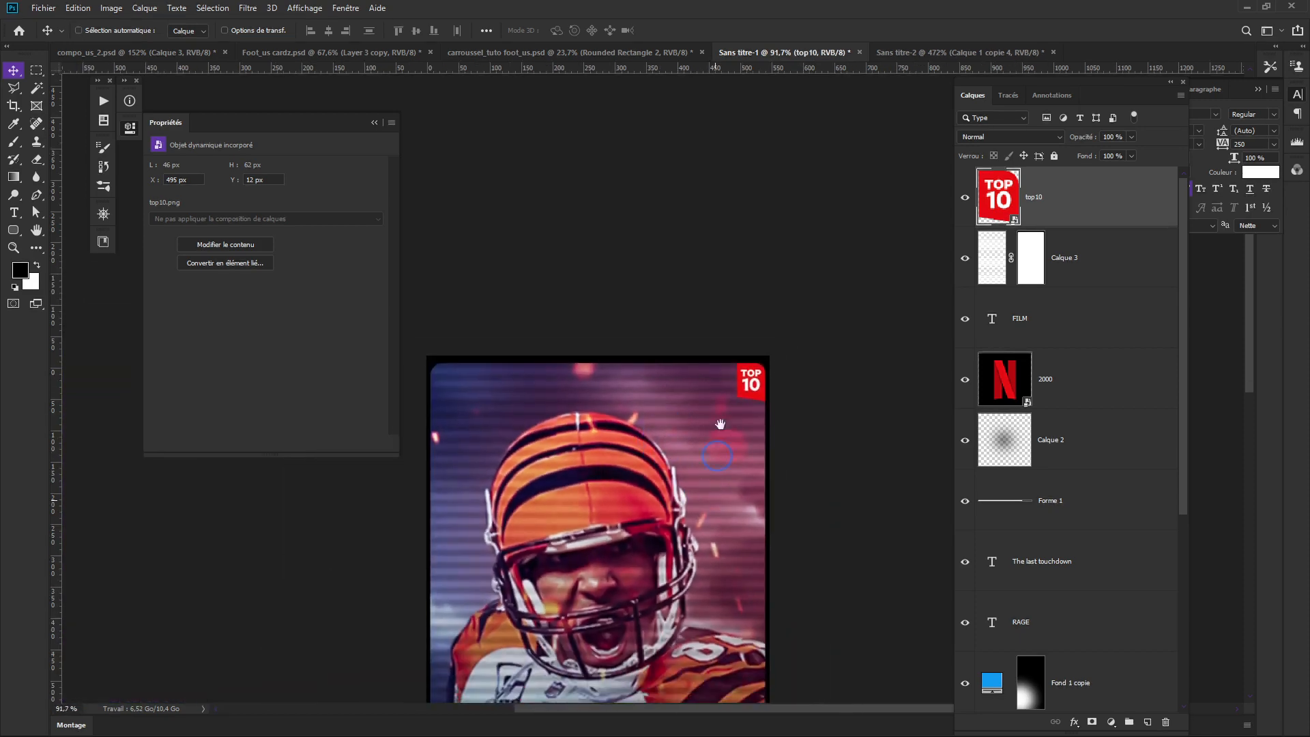
{"action": "left_click_drag", "start_coordinate": [721, 425], "coordinate": [769, 139]}
{"action": "scroll", "coordinate": [750, 393], "scroll_direction": "down", "scroll_amount": 3}
{"action": "key", "text": "Tab"}
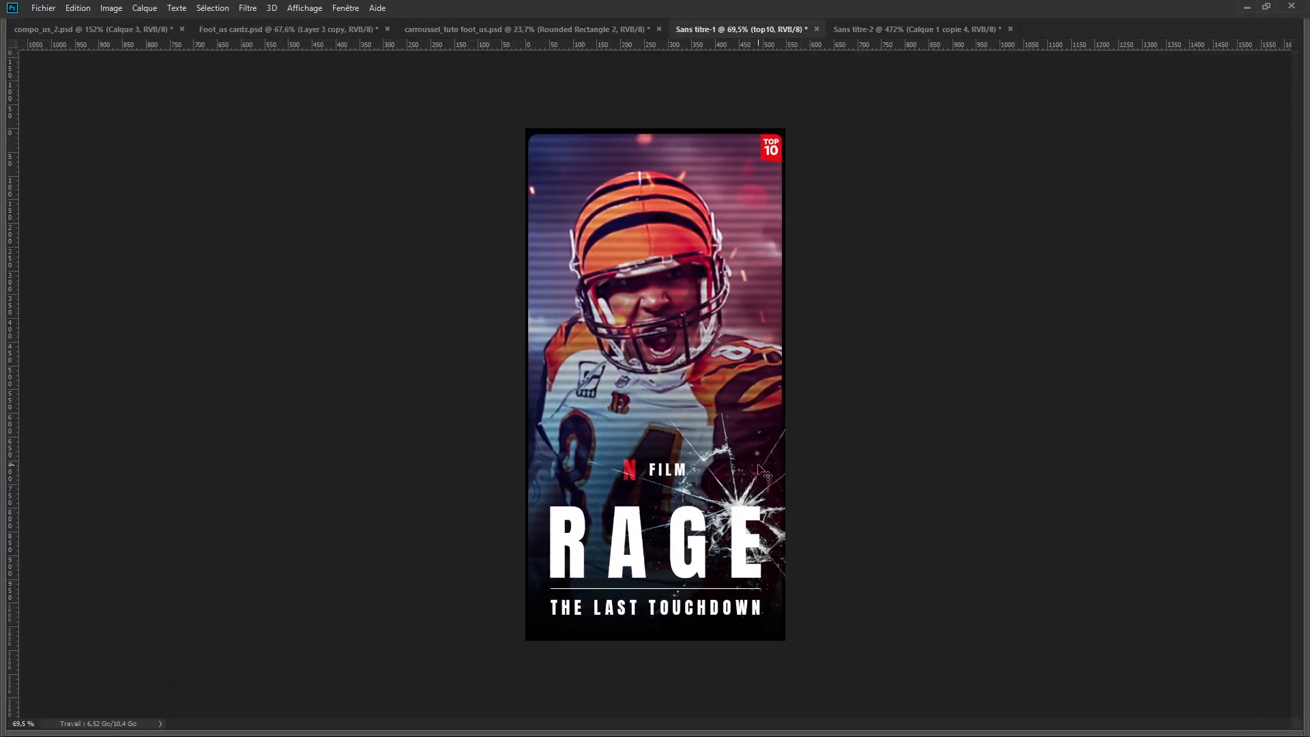
{"action": "key", "text": "Tab"}
{"action": "key", "text": "Tab"}
{"action": "key", "text": "f"}
{"action": "key", "text": "f"}
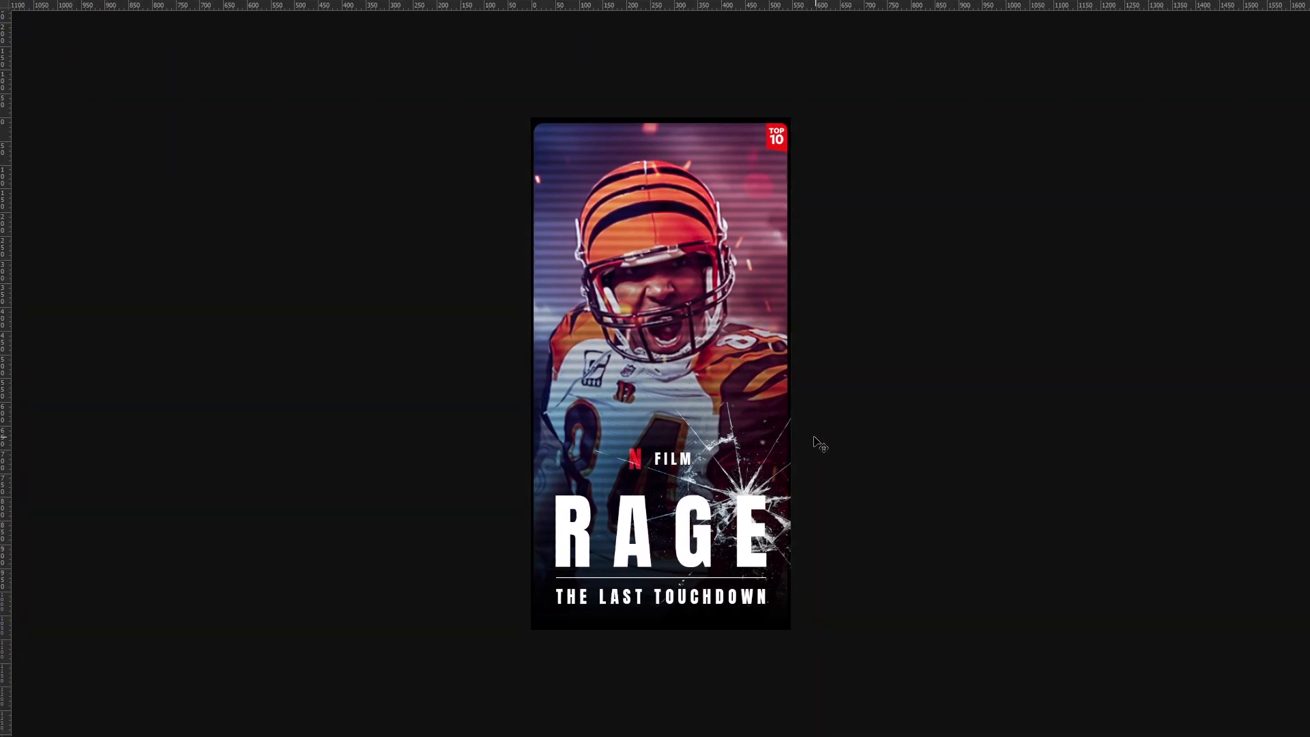
{"action": "key", "text": "ctrl+r"}
{"action": "scroll", "coordinate": [675, 354], "scroll_direction": "up", "scroll_amount": 3}
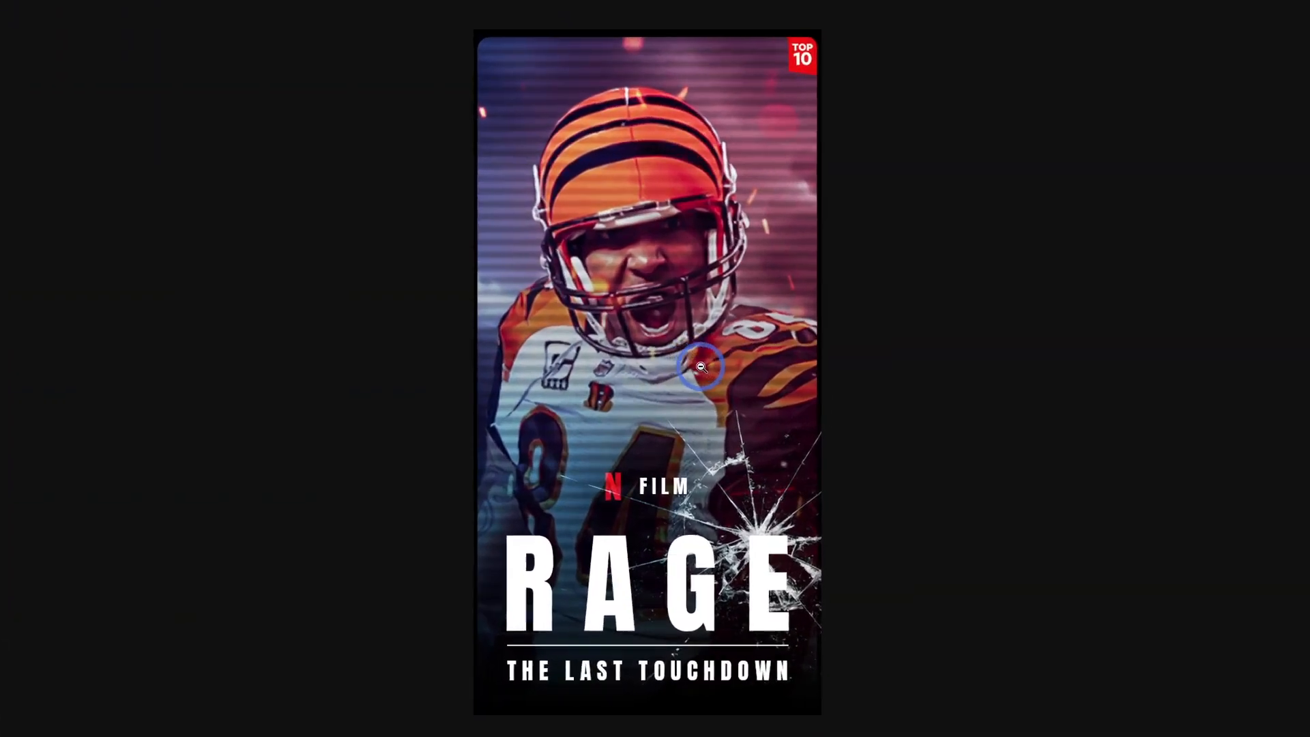
{"action": "key", "text": "f"}
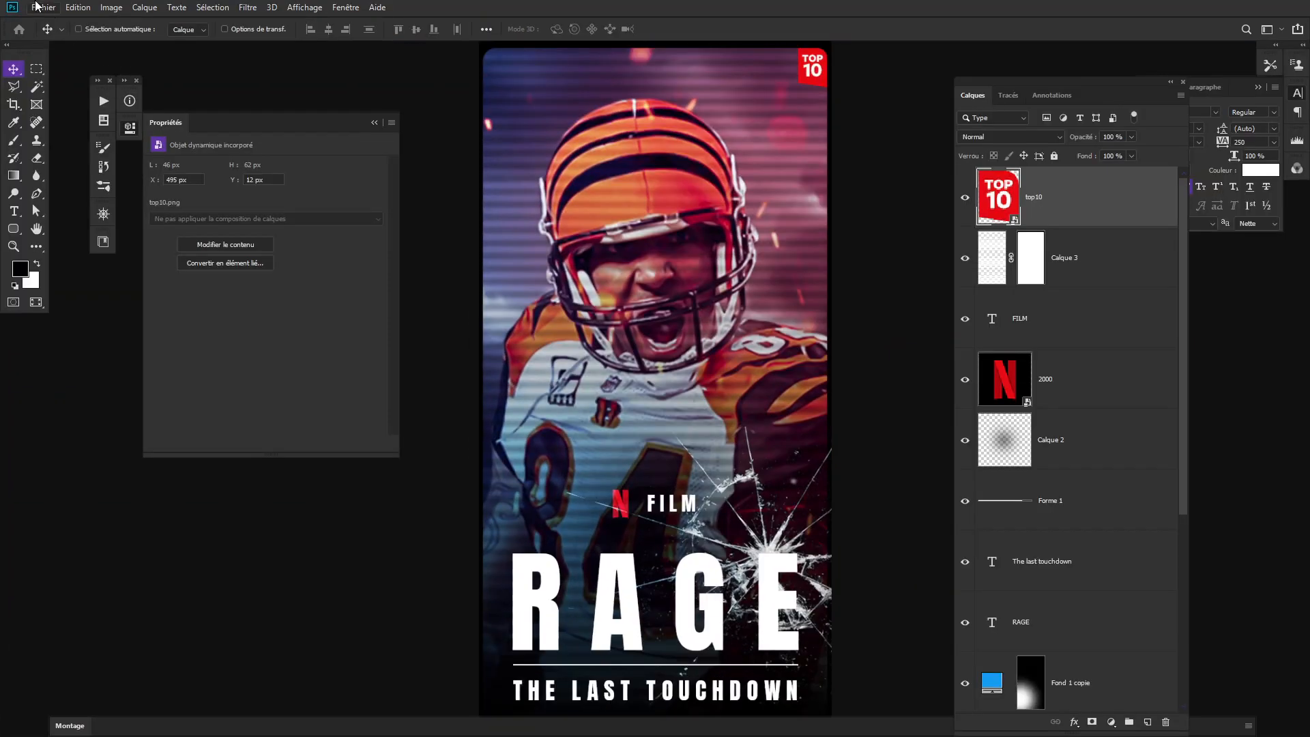
{"action": "left_click", "coordinate": [43, 6]}
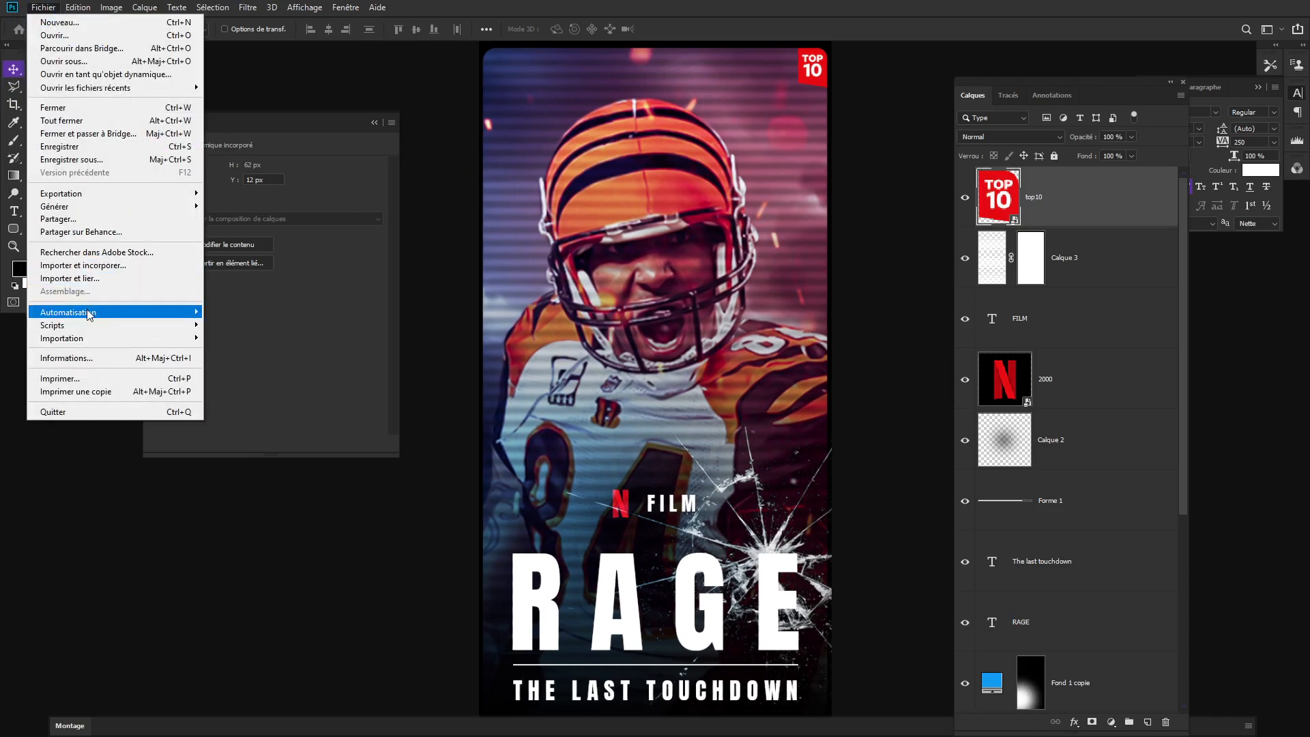
{"action": "mouse_move", "coordinate": [92, 195]}
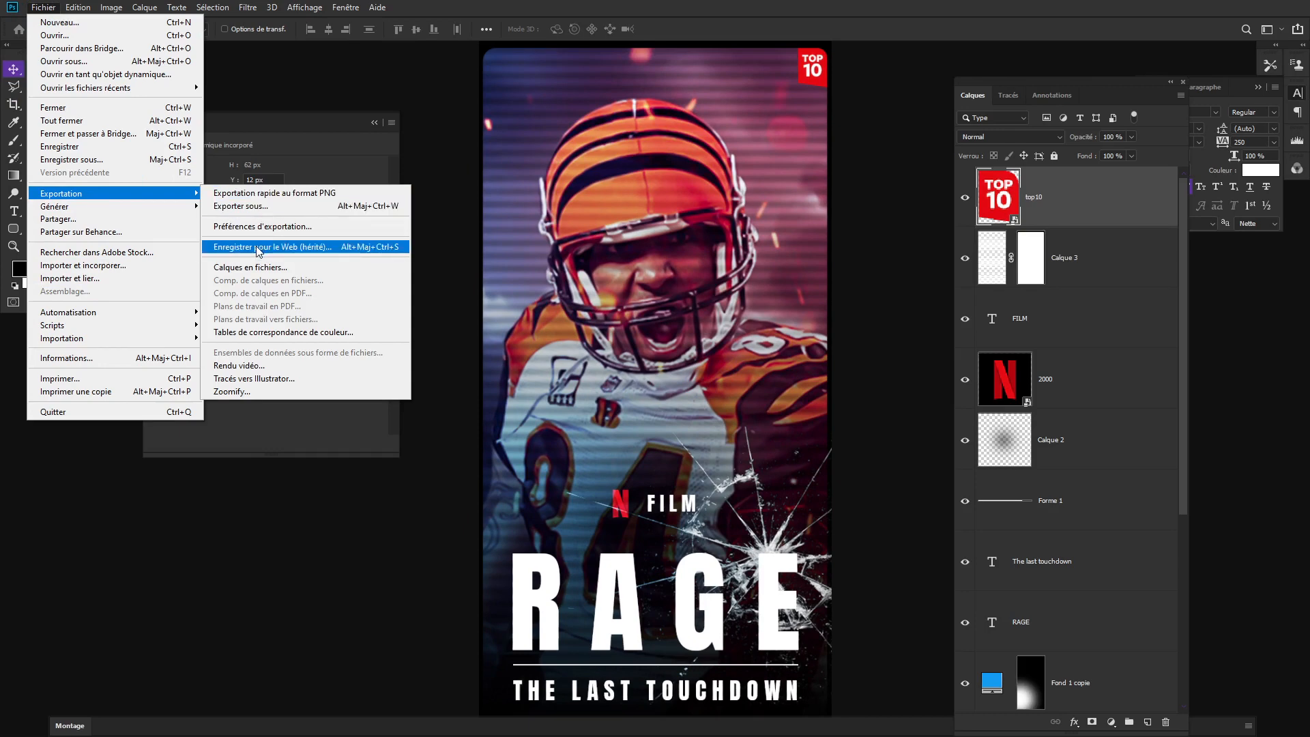
{"action": "left_click", "coordinate": [420, 102]}
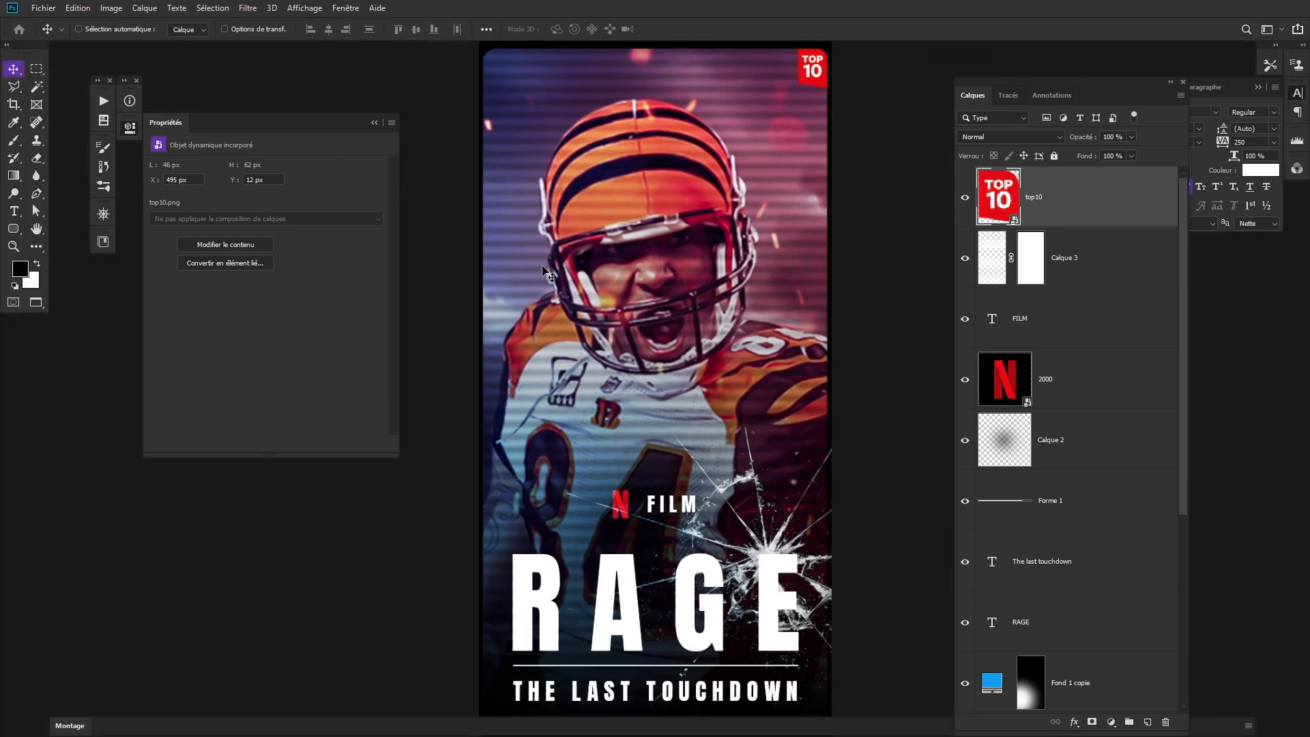